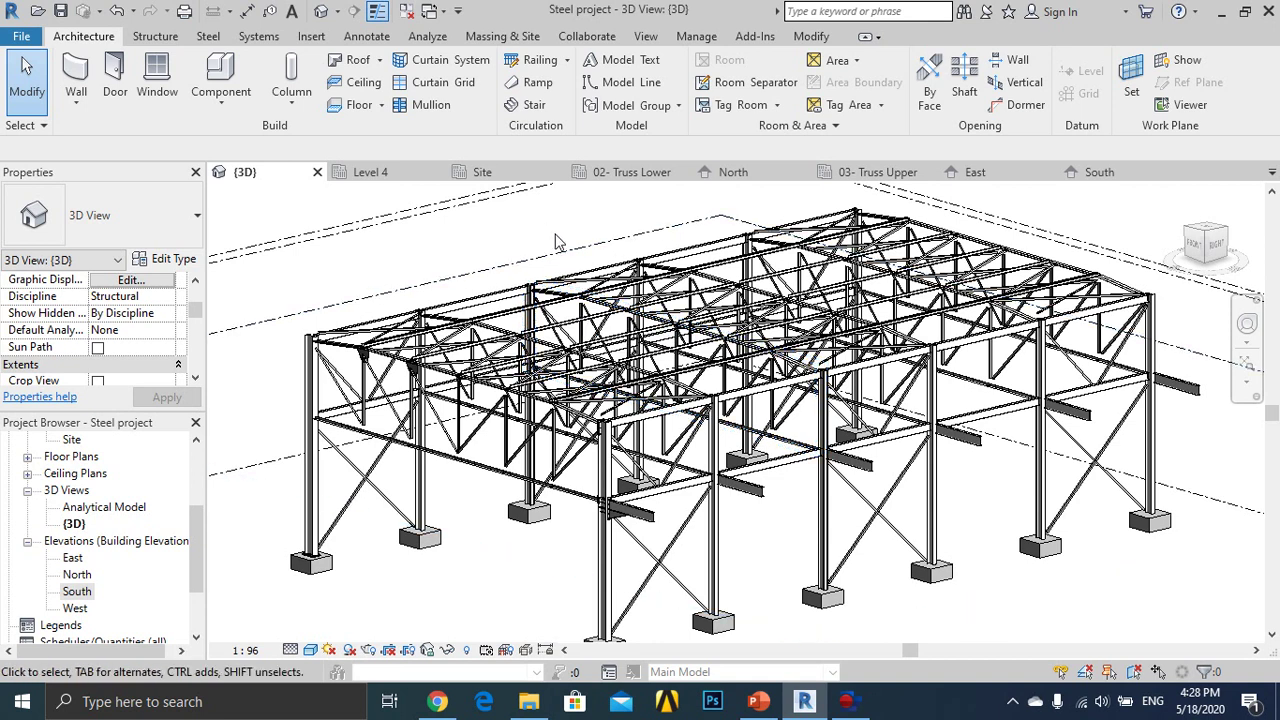
Pan and zoom the 3D view to inspect the steel frame and bracing.
middle_click_drag(557, 242, 557, 229)
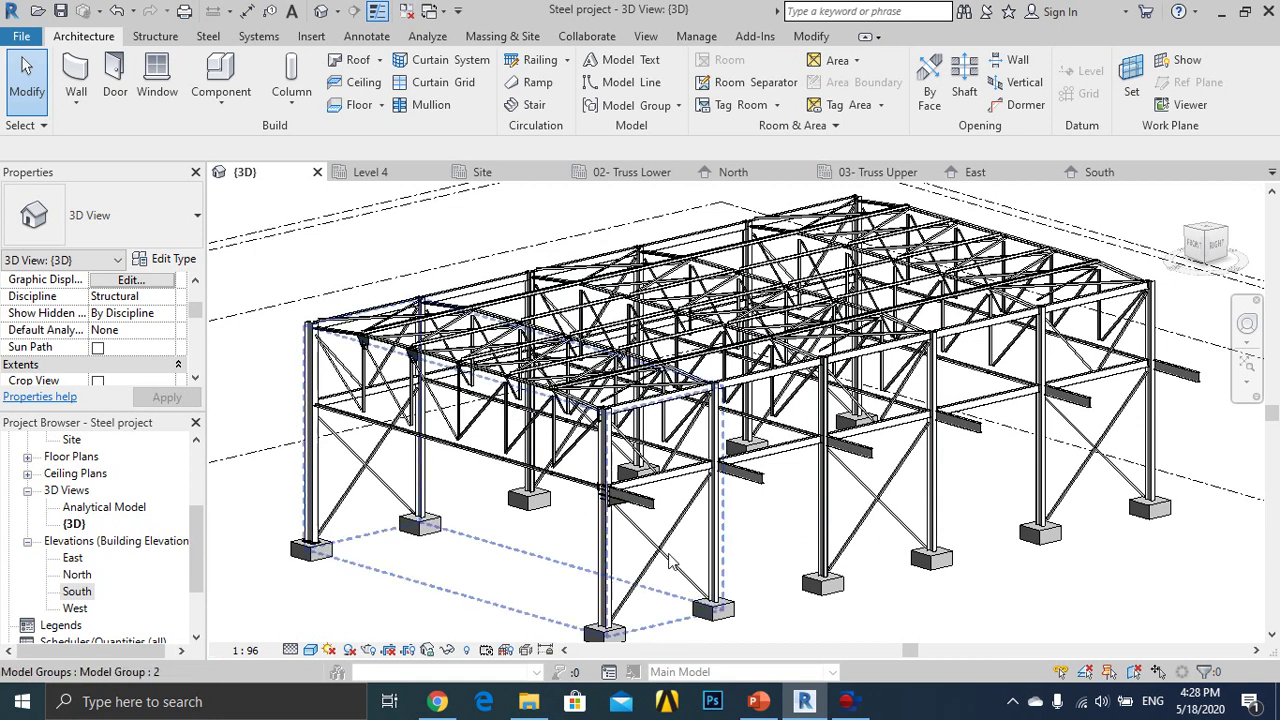
scroll(670, 560, "up", 2)
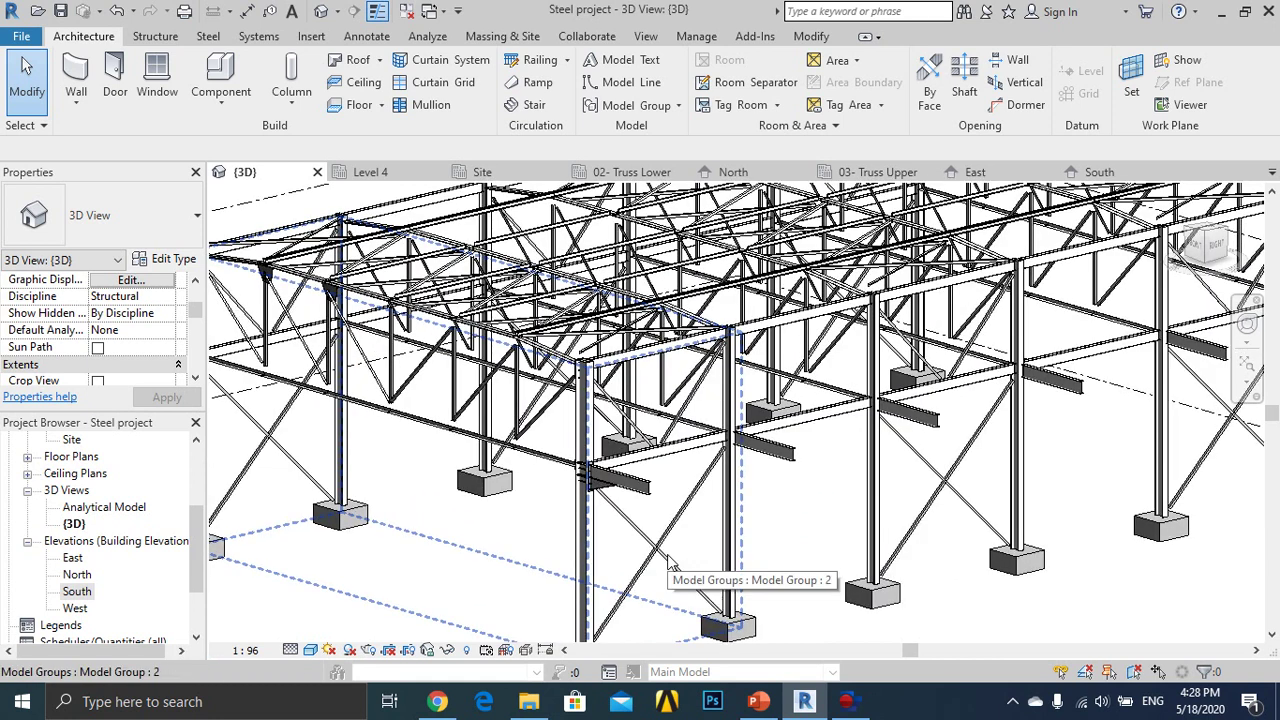
scroll(674, 520, "up", 1)
scroll(675, 503, "up", 1)
scroll(673, 502, "up", 1)
scroll(668, 500, "up", 1)
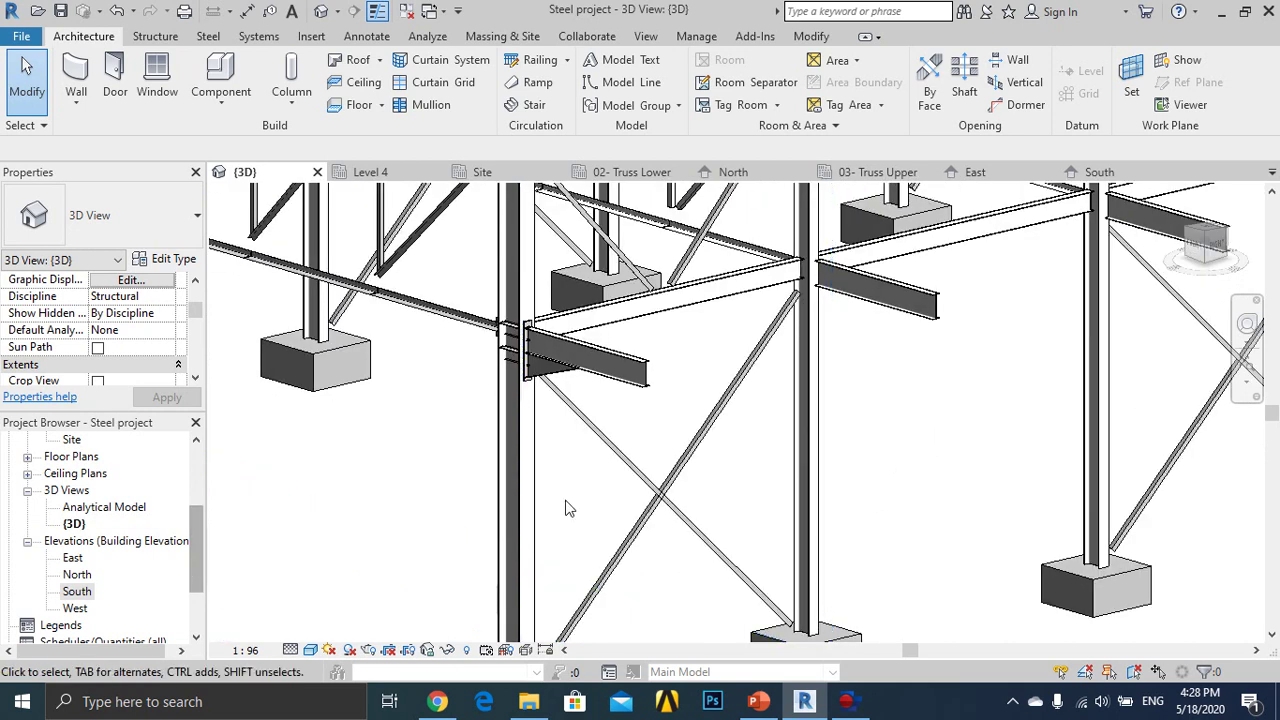
scroll(463, 511, "down", 5)
scroll(605, 505, "up", 3)
scroll(600, 528, "up", 2)
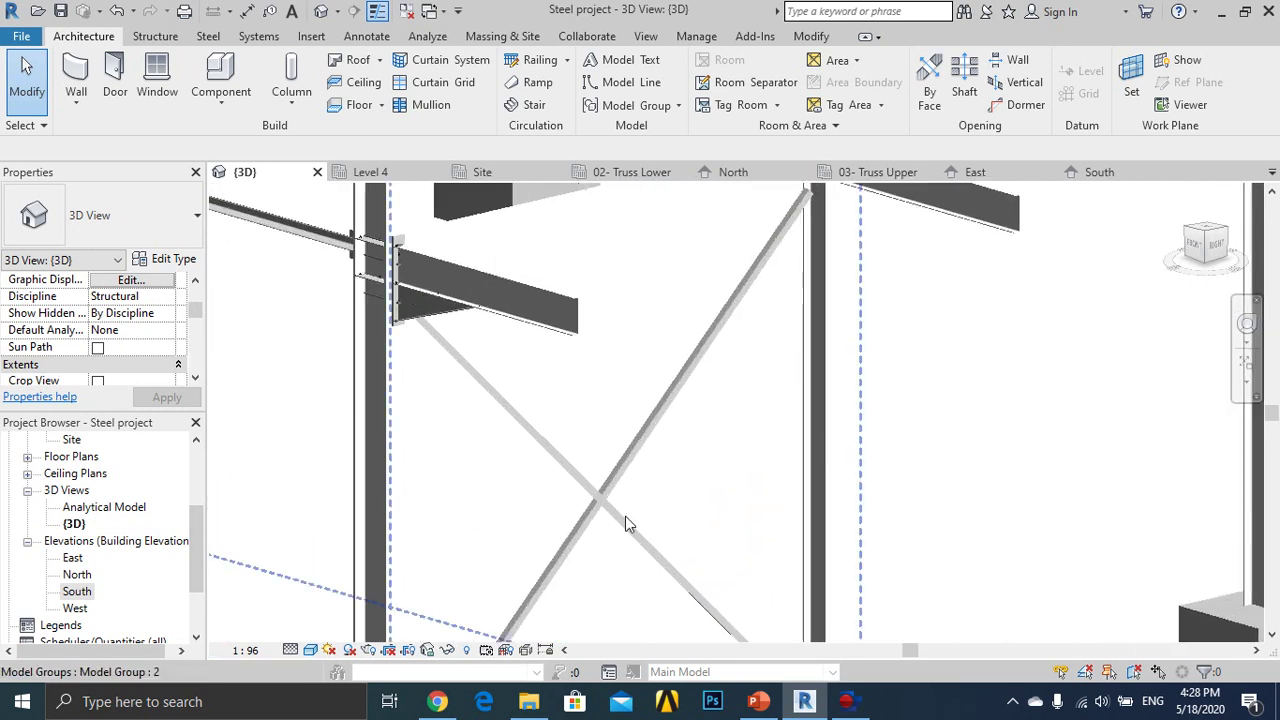
Open the South and North elevations and zoom in to inspect the frame.
double_click(77, 591)
scroll(600, 430, "down", 2)
scroll(634, 380, "down", 1)
middle_click_drag(660, 510, 723, 343)
scroll(723, 343, "down", 2)
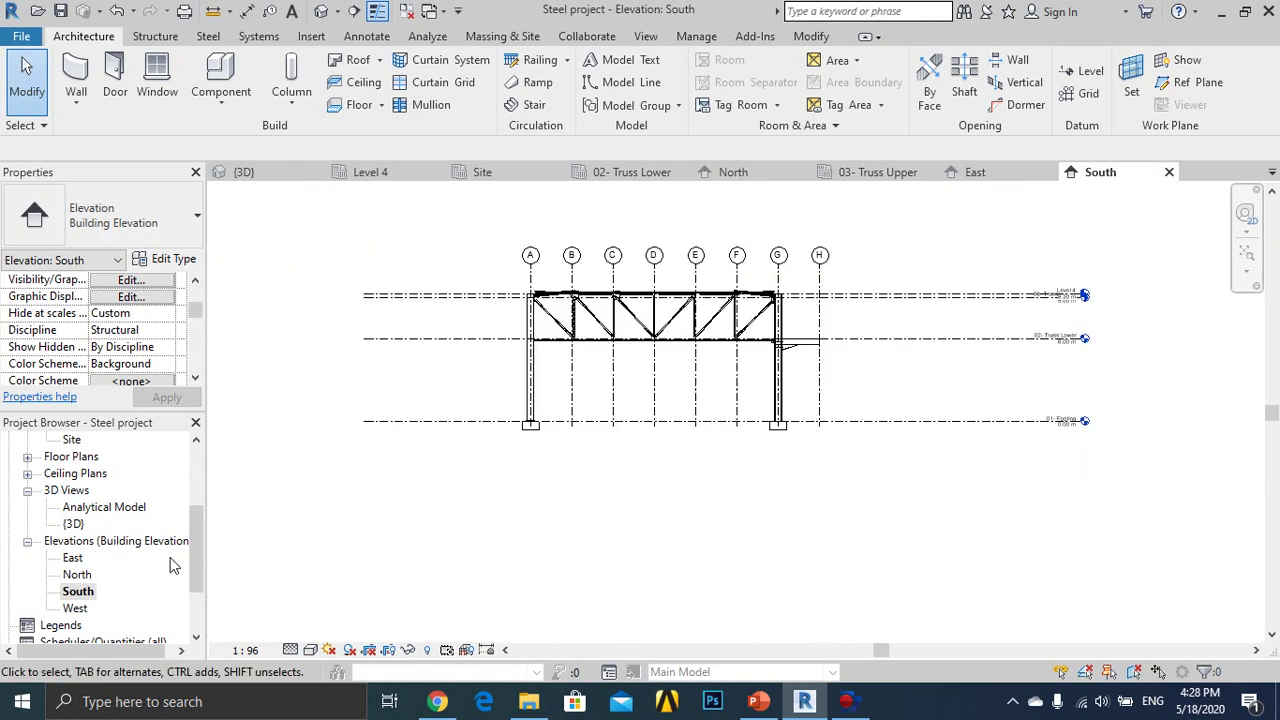
double_click(80, 575)
scroll(606, 480, "down", 1)
scroll(613, 460, "down", 2)
scroll(613, 460, "down", 2)
Open the East elevation, zoom in, and start a section cut through the bay.
double_click(73, 558)
scroll(676, 514, "up", 2)
scroll(668, 455, "up", 2)
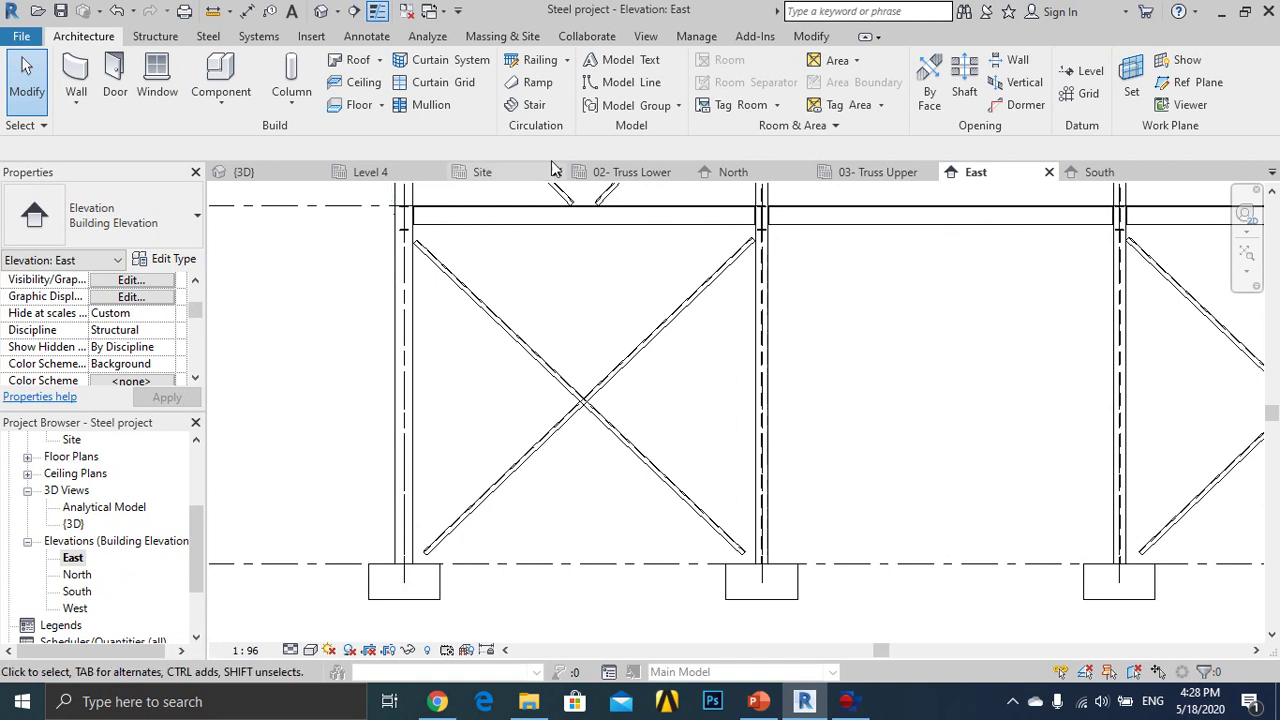
left_click(354, 11)
Abandon the section cut and draw a new Level 5 line at 2.83 m across the bay.
left_click(348, 402)
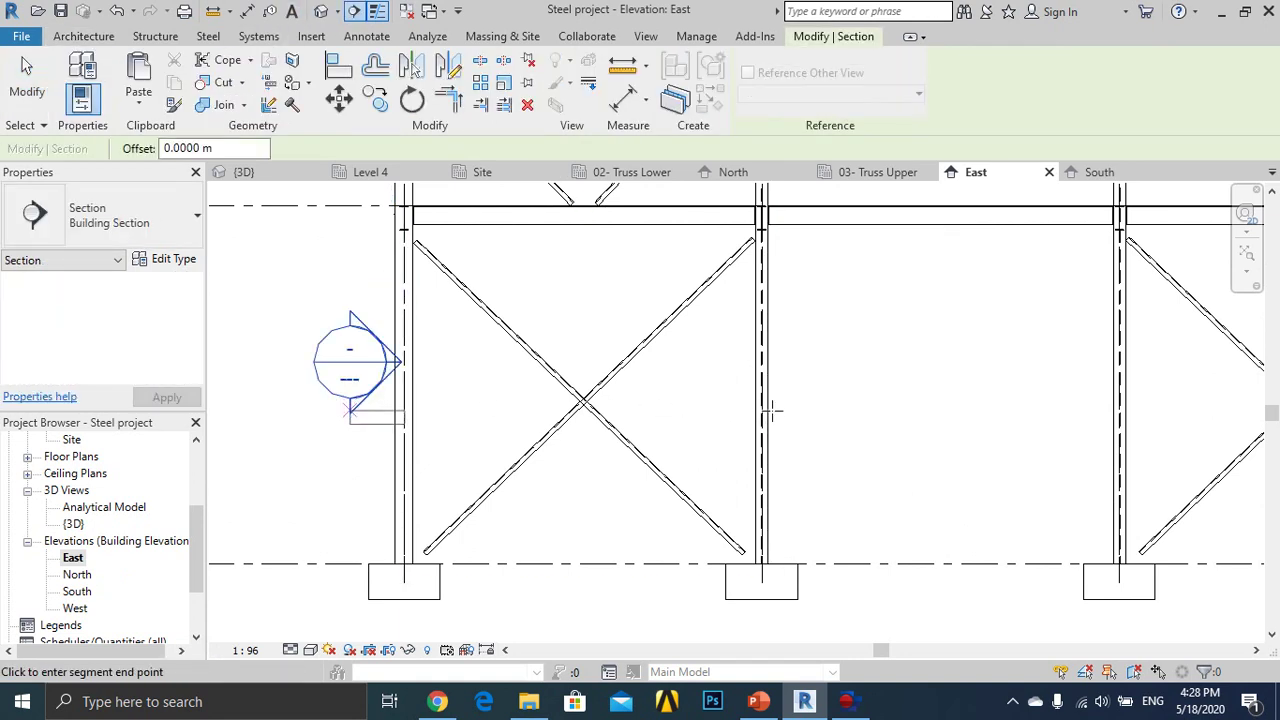
key("Escape")
key("Escape")
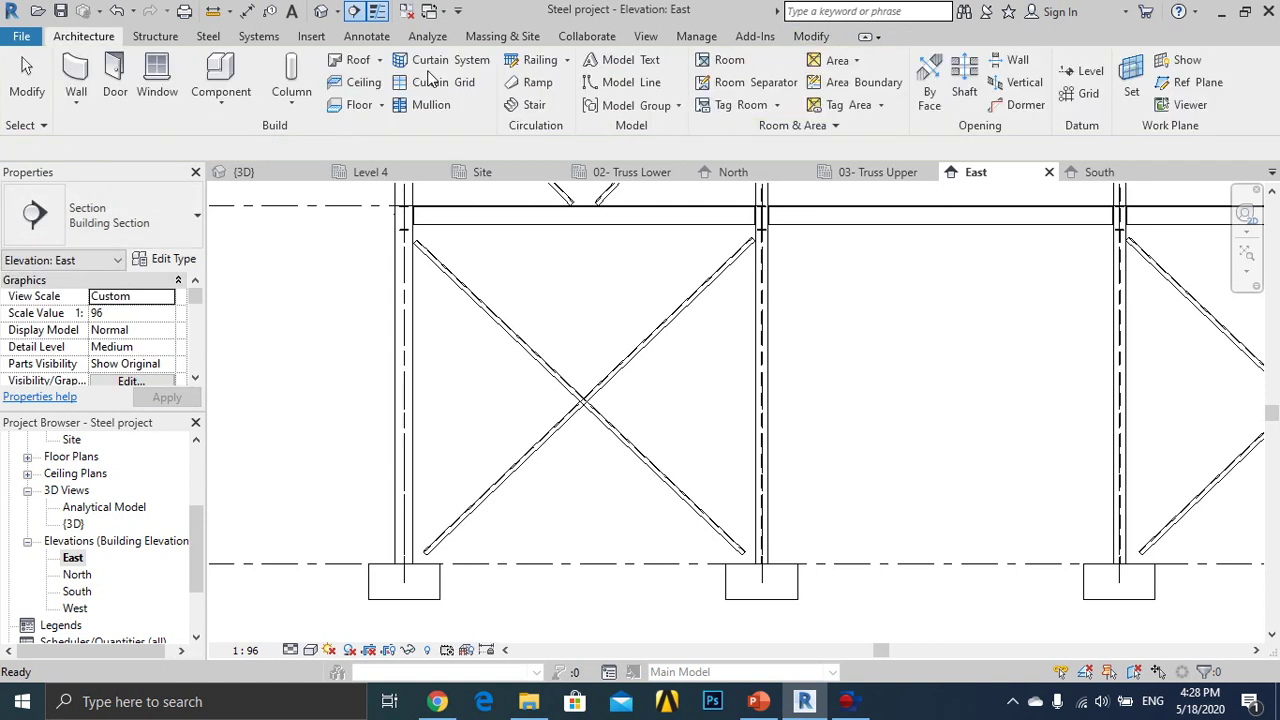
left_click(1082, 76)
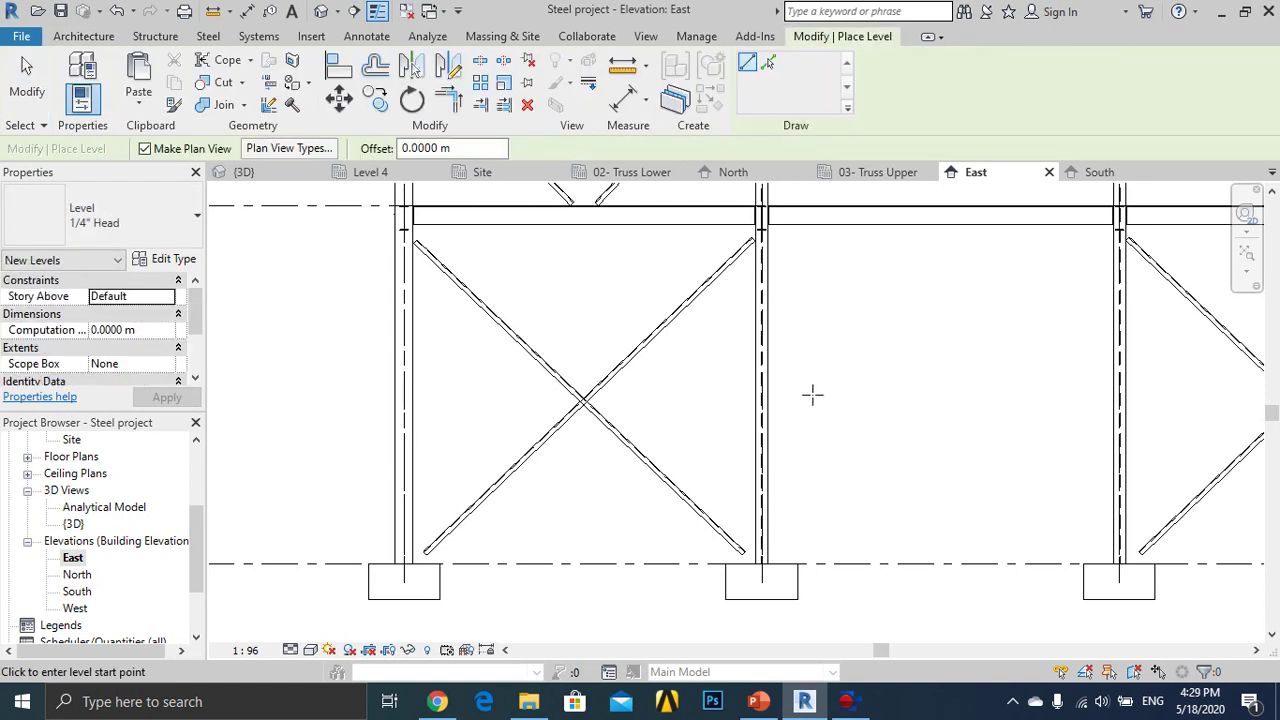
left_click(285, 395)
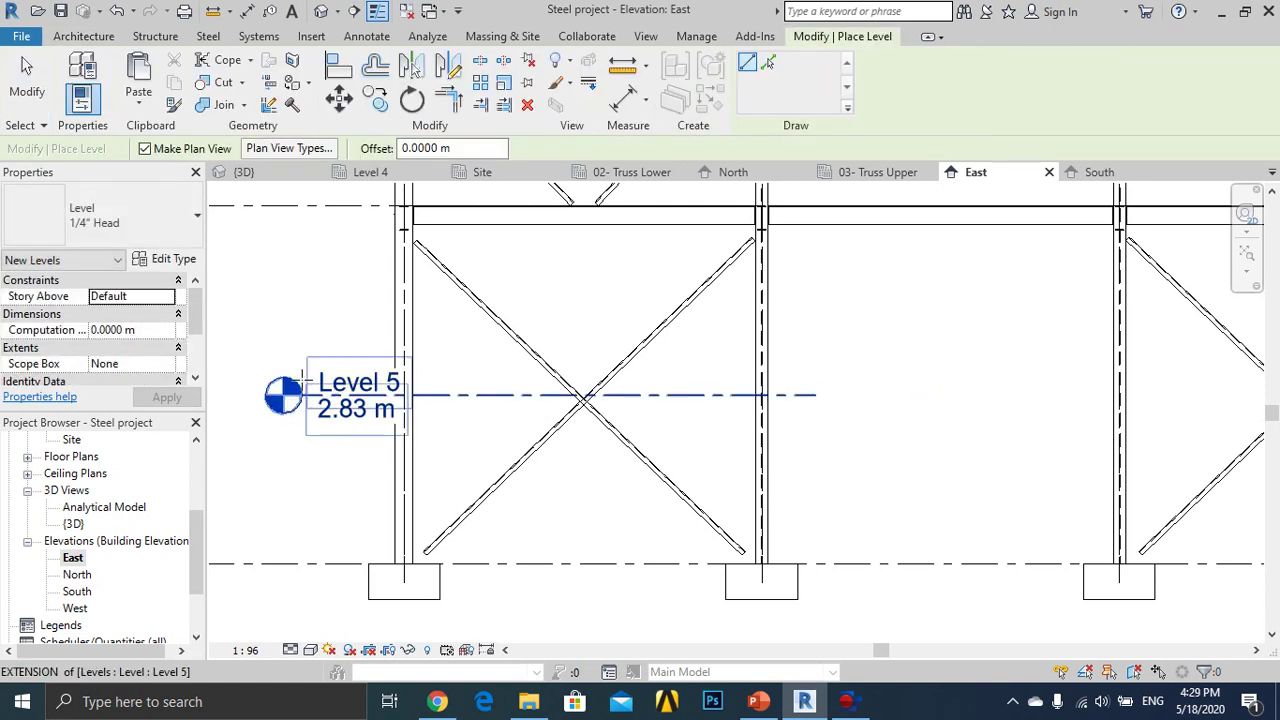
key("Escape")
Go to the Level 5 floor plan from the level line's context menu.
left_click(456, 403)
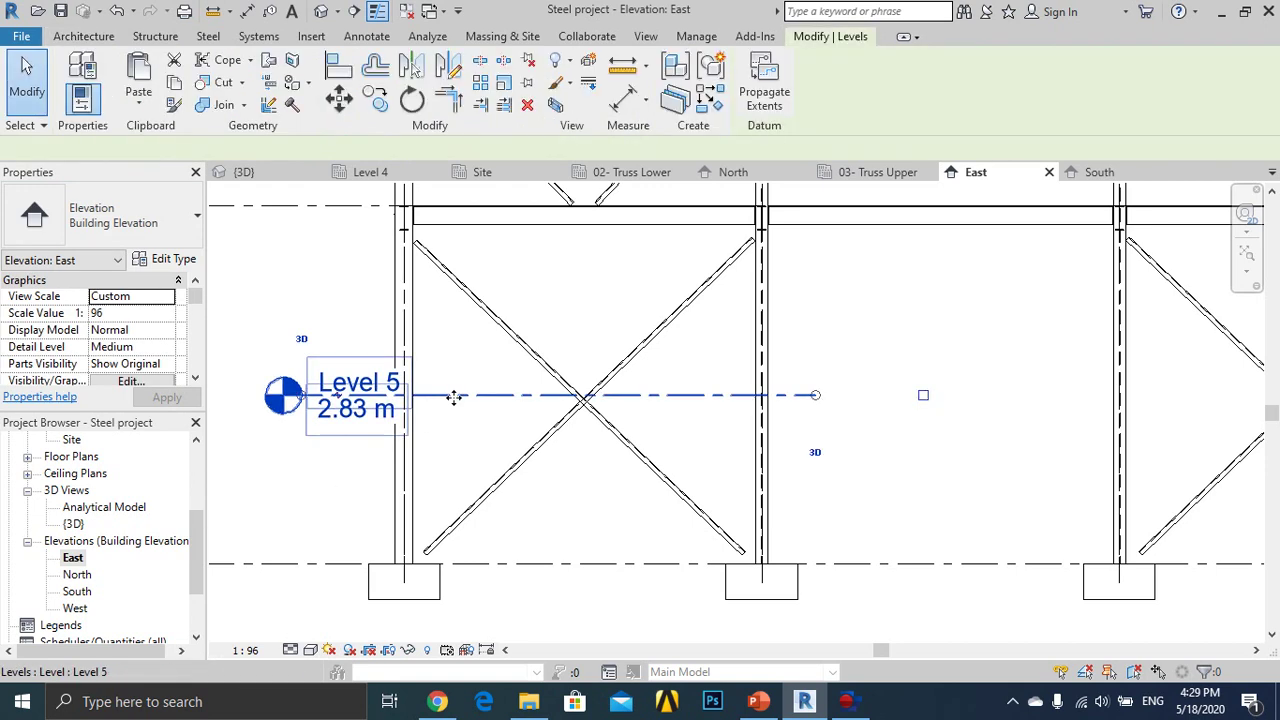
right_click(455, 405)
left_click(505, 265)
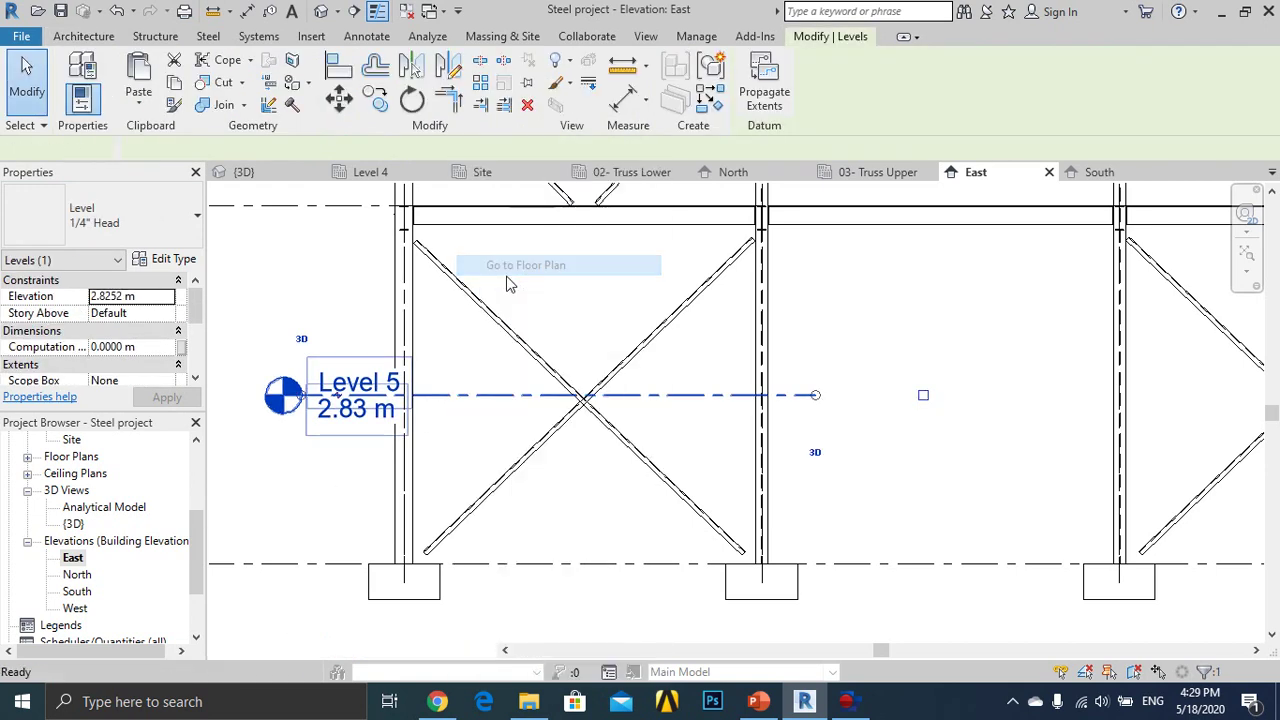
scroll(130, 515, "up", 2)
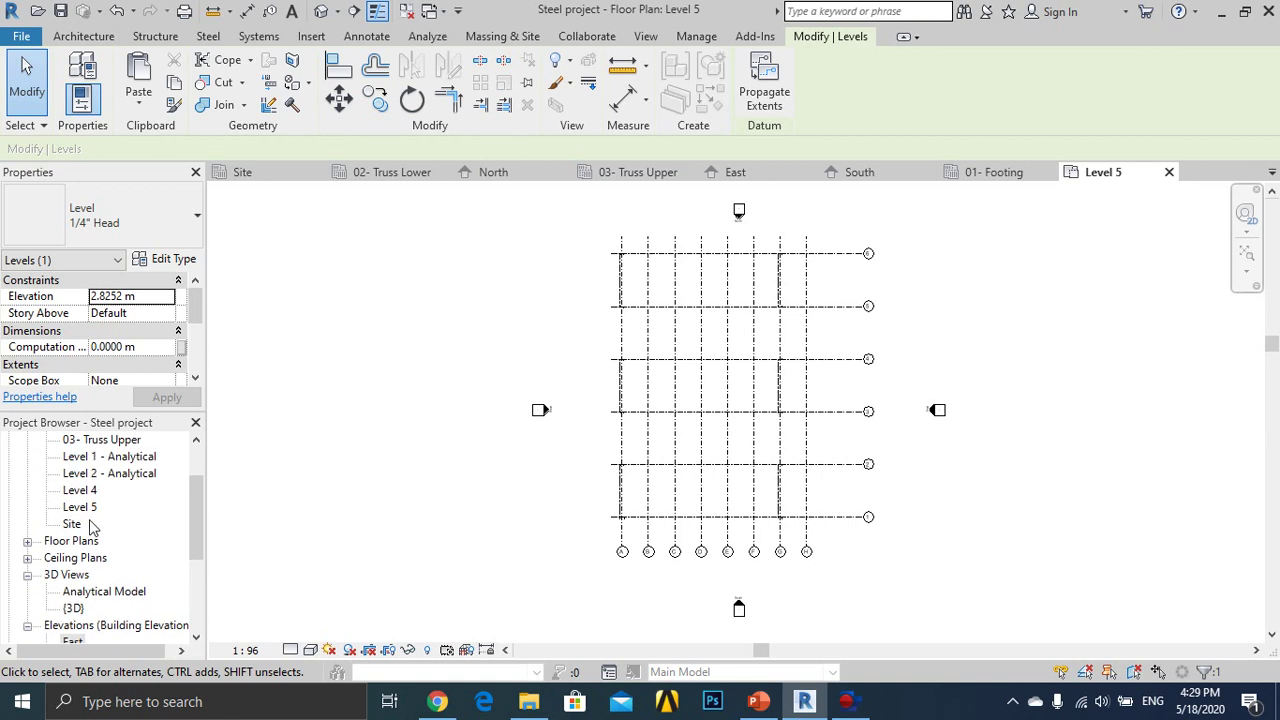
scroll(92, 527, "up", 1)
Open the Level 5 structural plan and set its detail level to Fine.
double_click(80, 574)
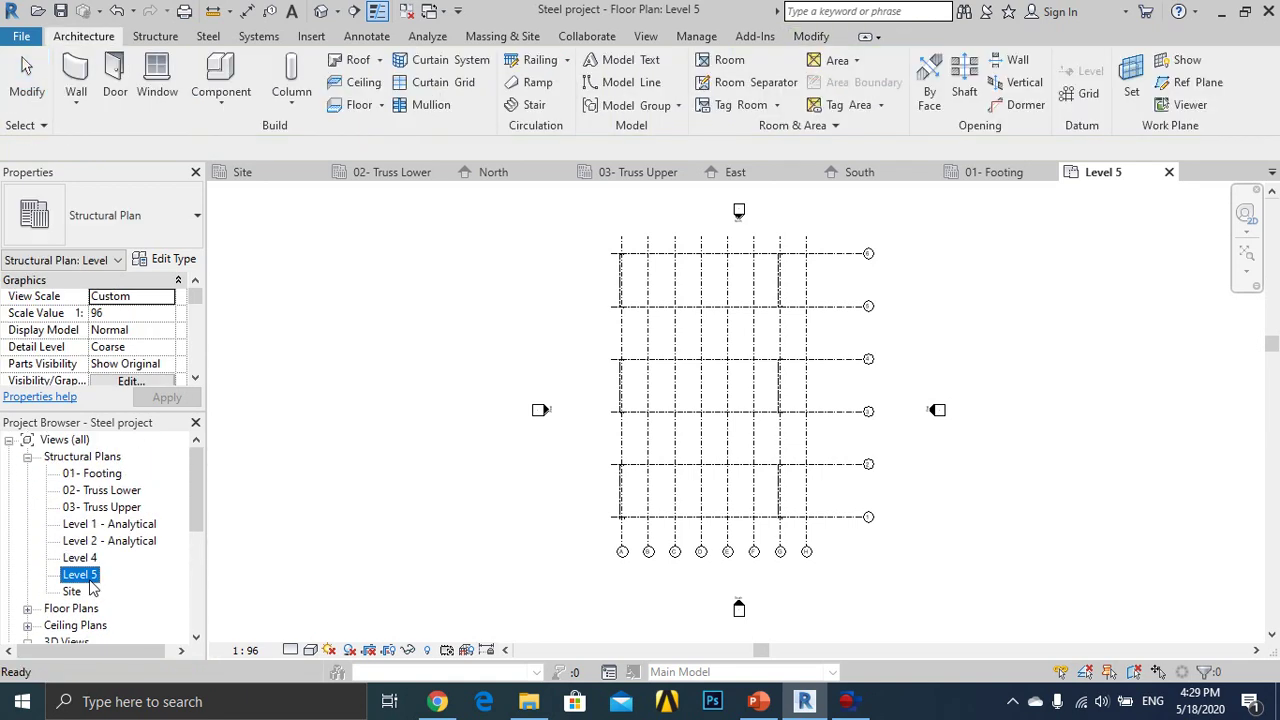
scroll(792, 548, "up", 5)
scroll(792, 548, "up", 2)
left_click(290, 650)
left_click(312, 628)
left_click(745, 360)
Select the bracing model group between grids 1 and 2 and open it for editing.
scroll(745, 360, "down", 3)
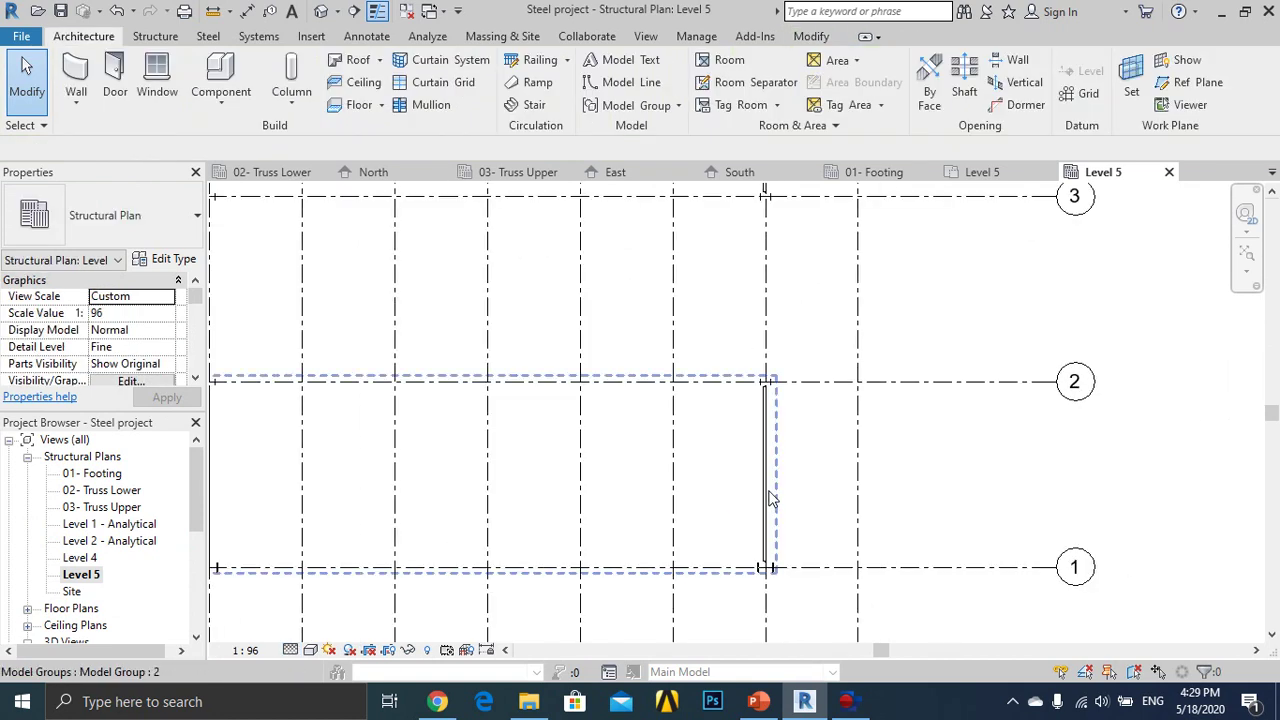
scroll(765, 500, "up", 4)
left_click(765, 463)
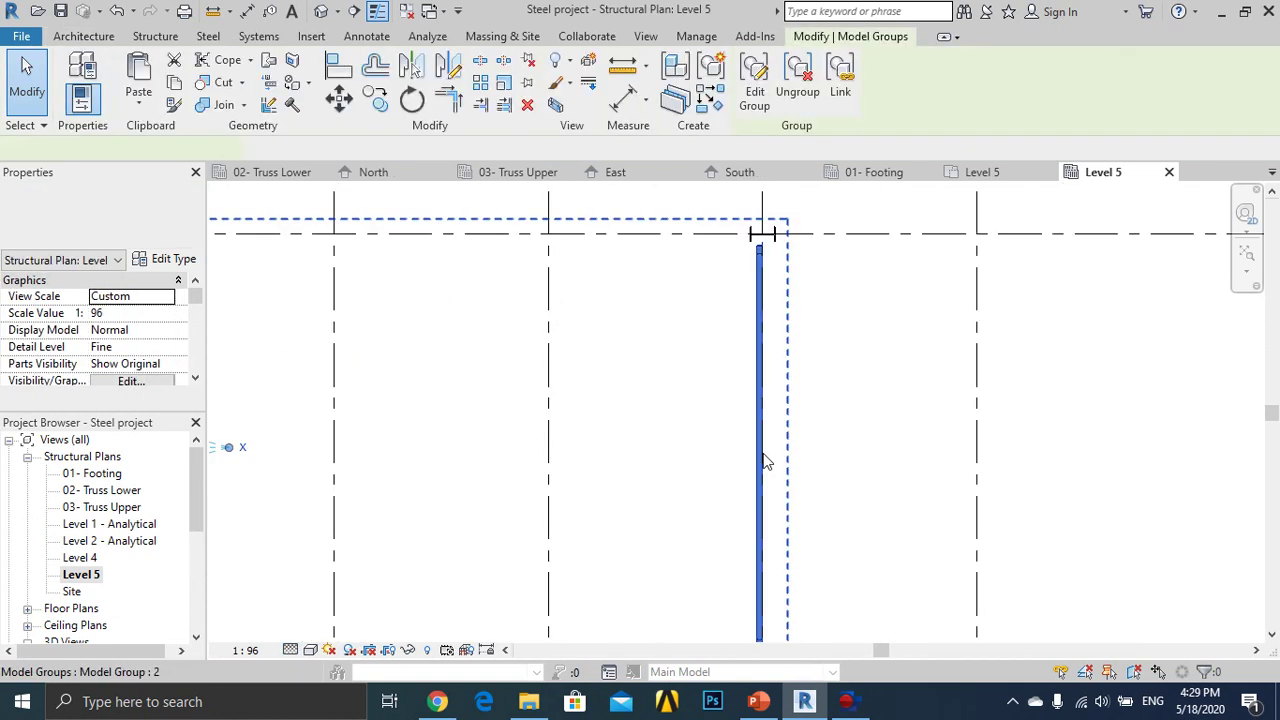
scroll(789, 394, "down", 2)
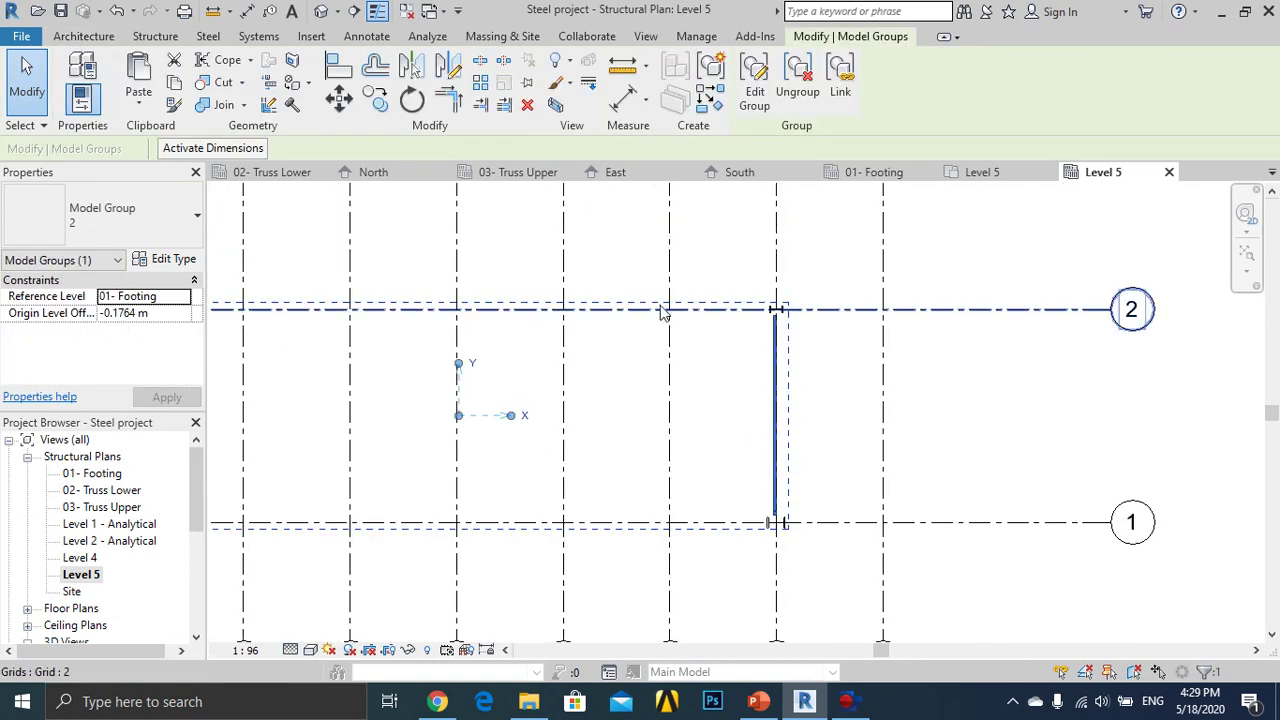
scroll(777, 428, "up", 2)
double_click(776, 410)
scroll(777, 405, "up", 2)
Select the 80 x 8 L-angle in the group, cancelling an accidental move.
left_click(773, 385)
scroll(778, 392, "down", 2)
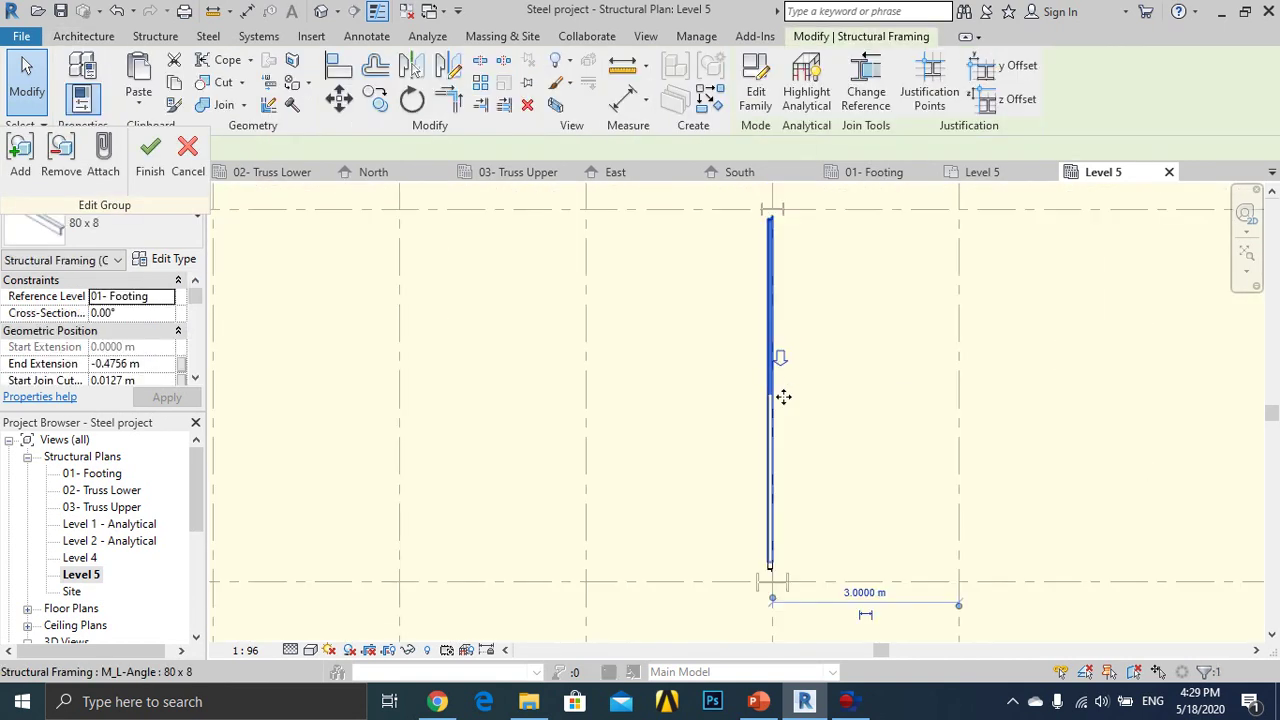
left_click_drag(821, 422, 807, 416)
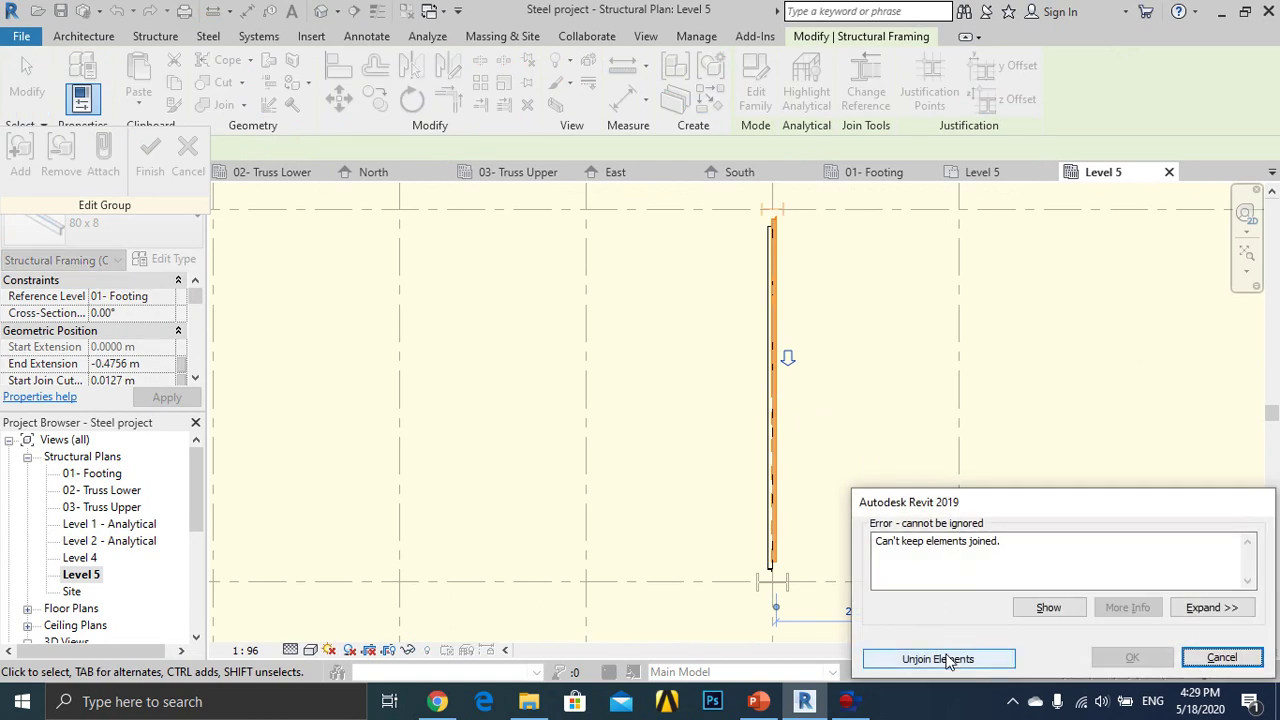
left_click(1222, 659)
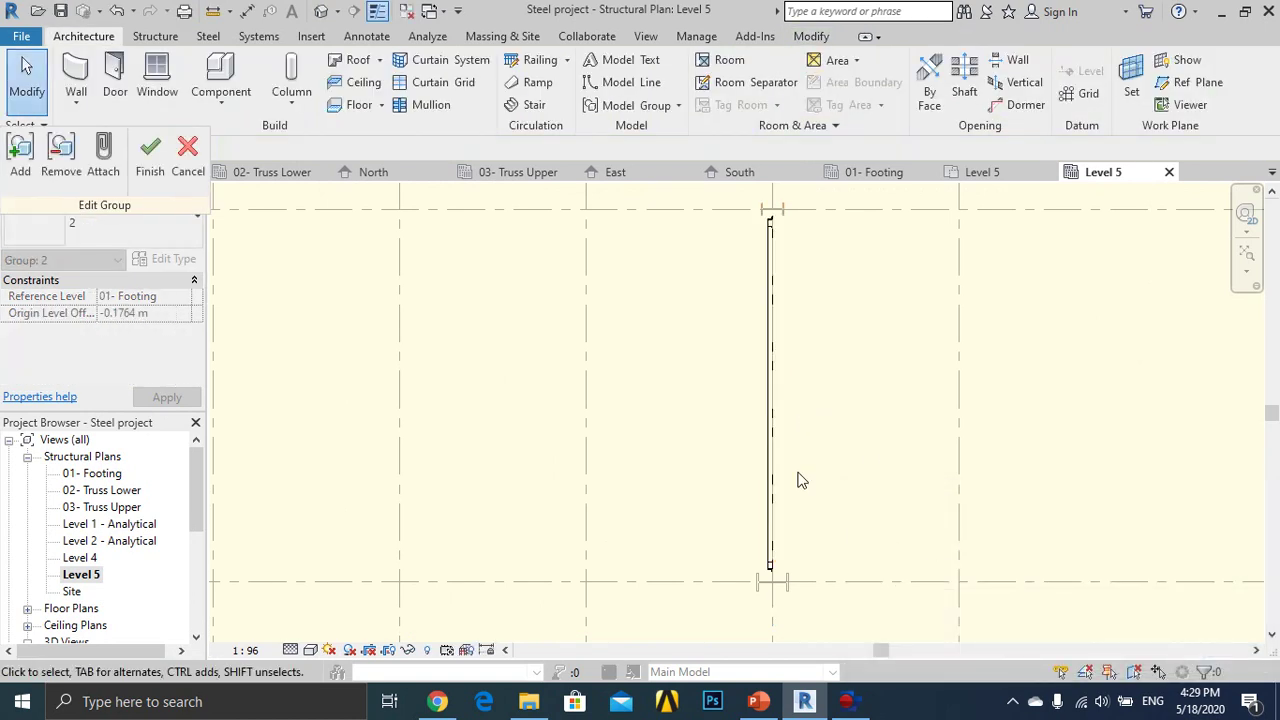
Set the L-angle's y Offset Value in Properties, ending at -0.05 m.
left_click(771, 432)
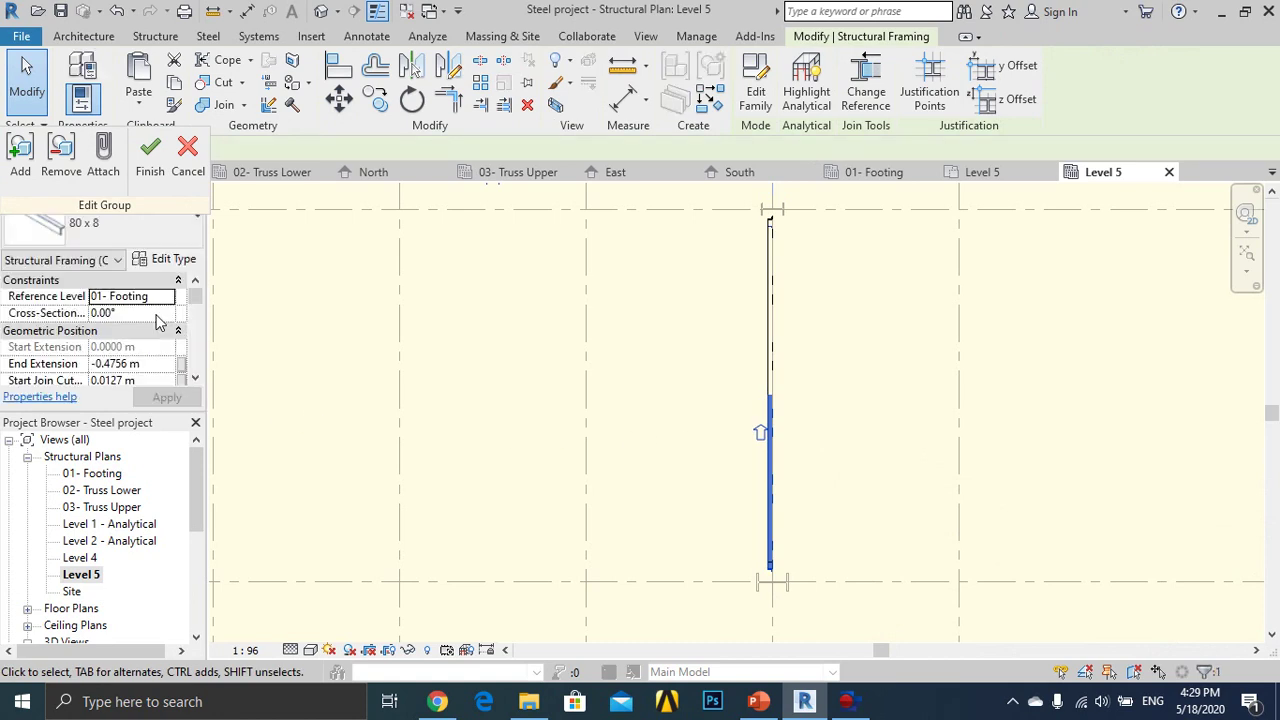
scroll(145, 360, "down", 1)
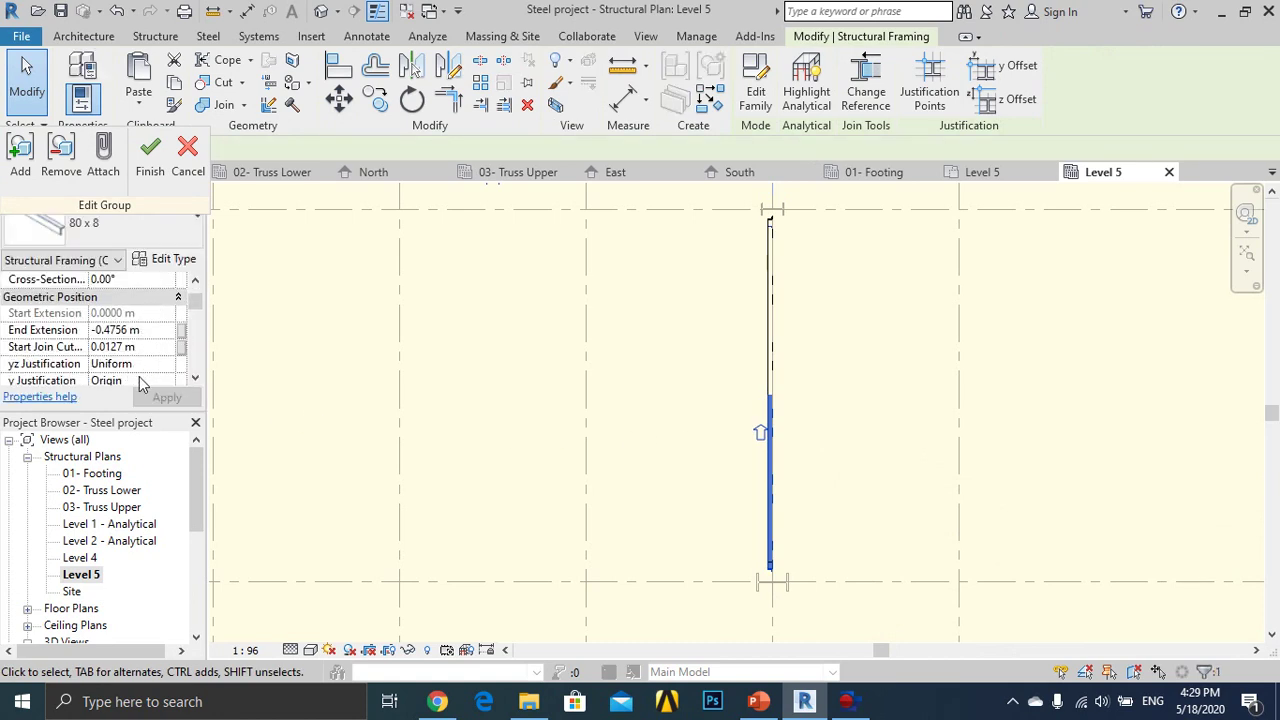
scroll(140, 383, "down", 1)
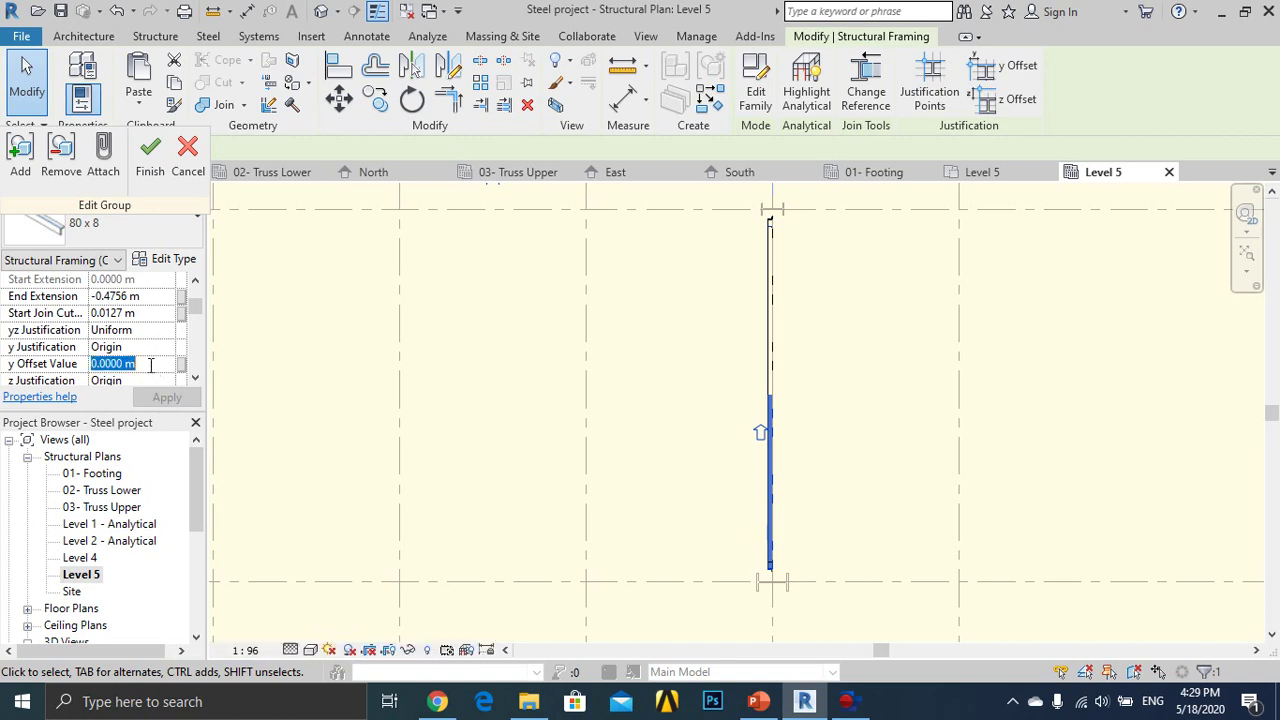
type("0.1")
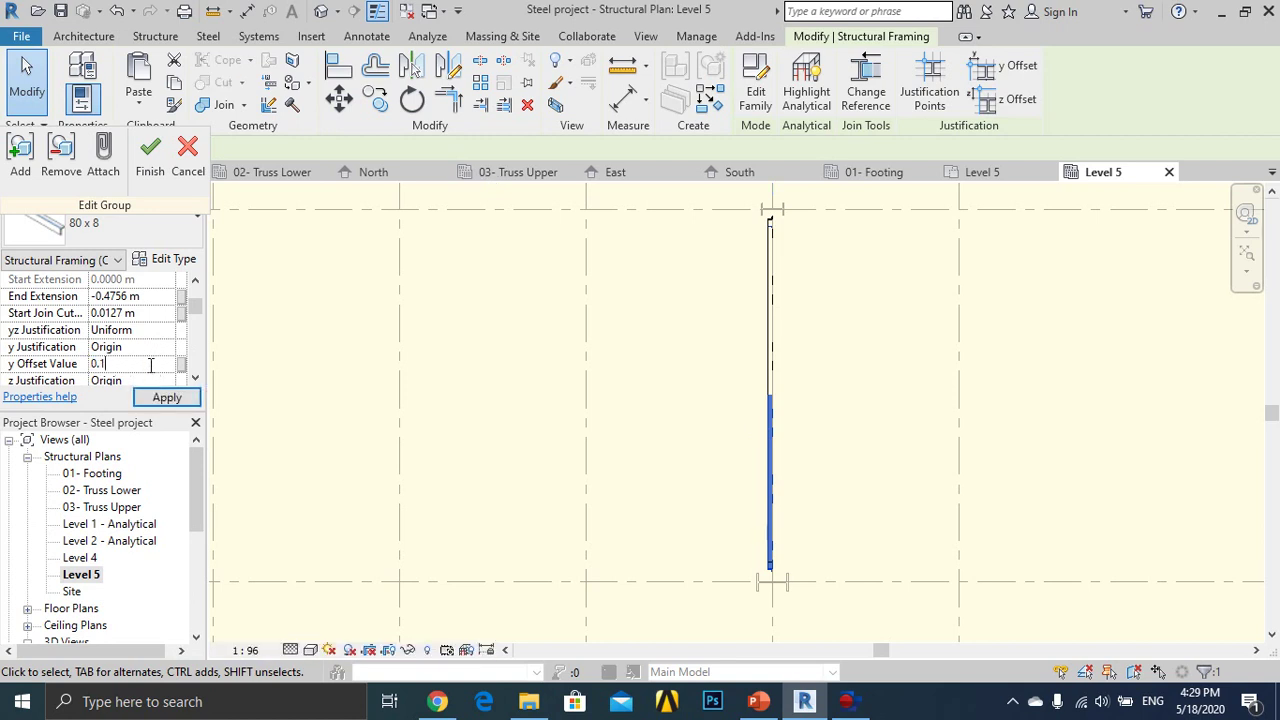
key("Return")
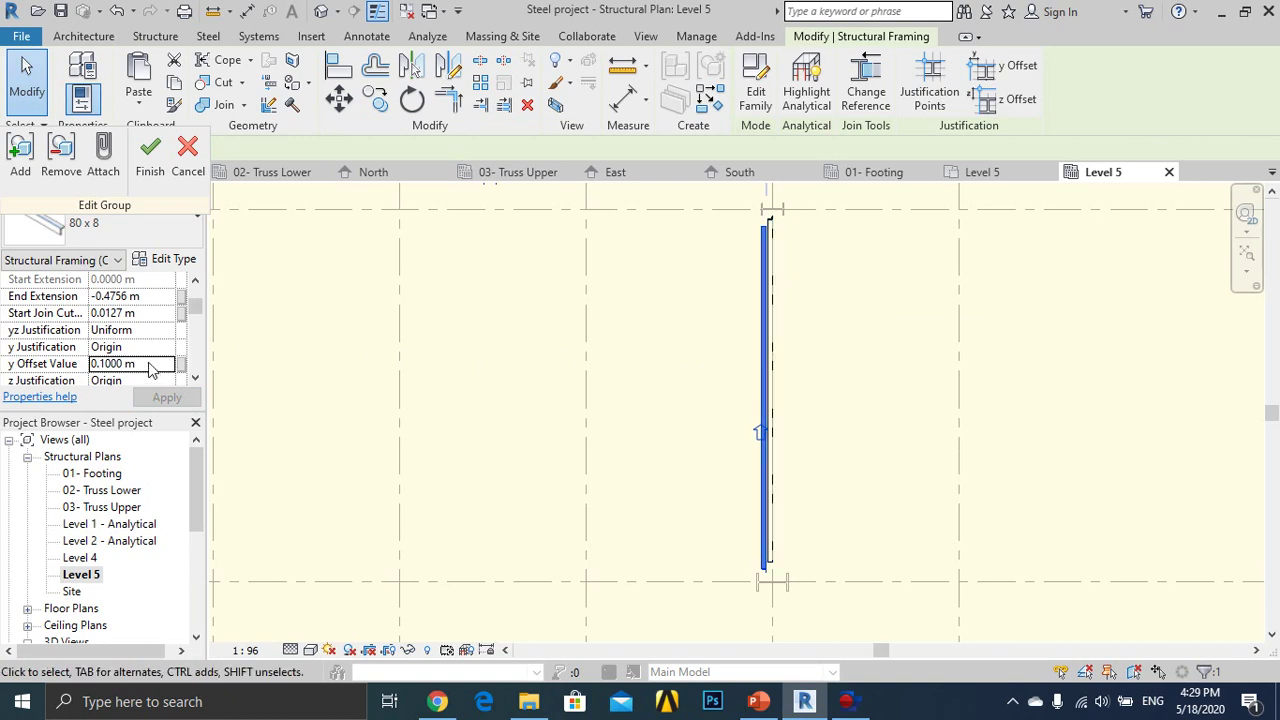
type("05")
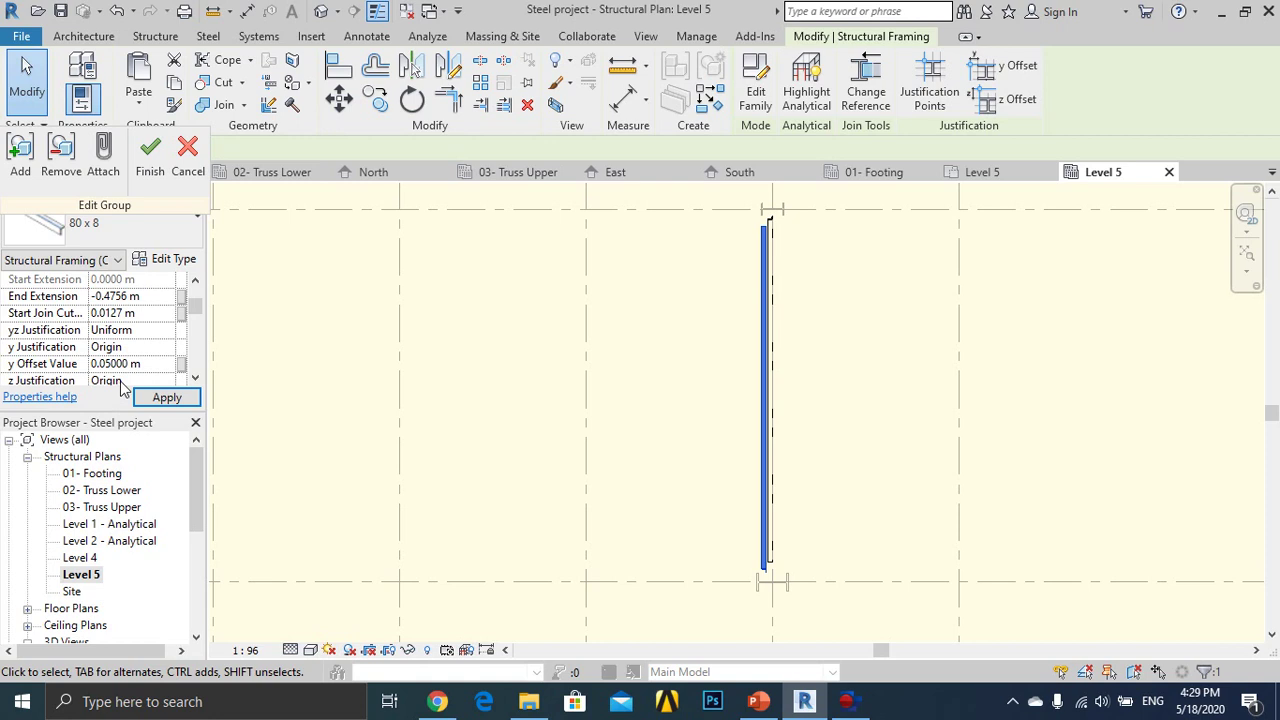
left_click(140, 397)
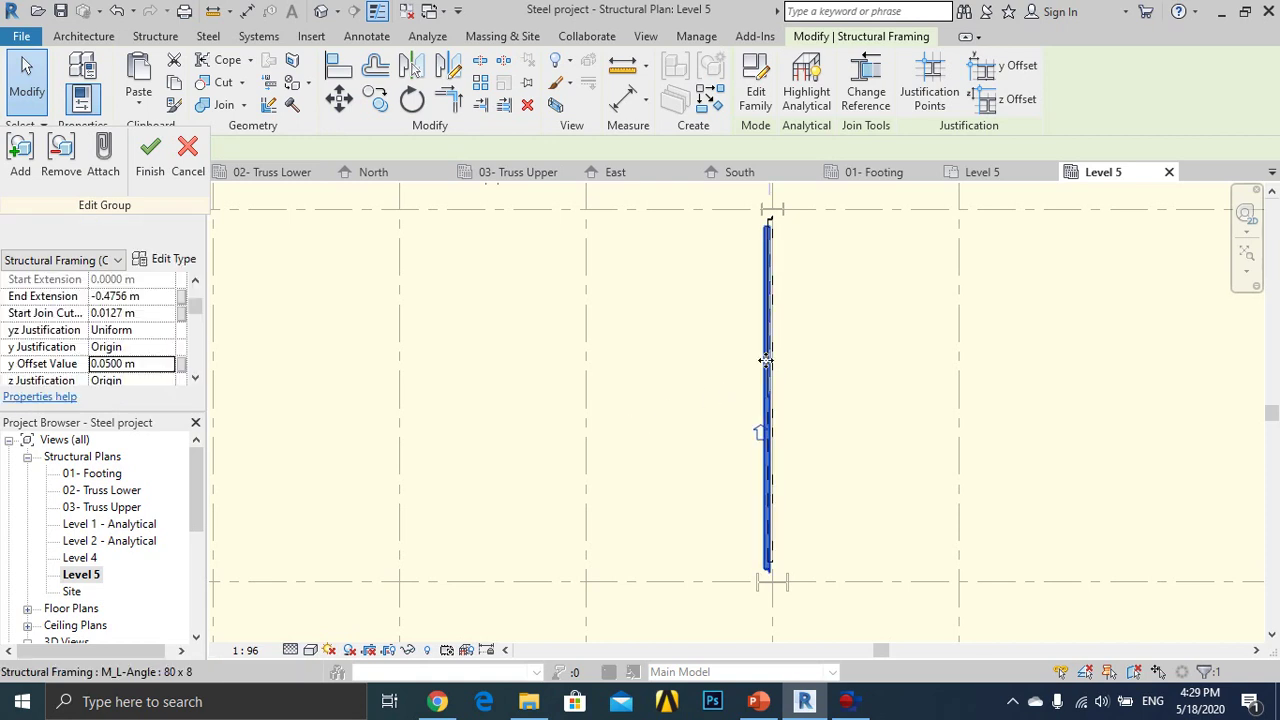
scroll(778, 347, "up", 2)
scroll(766, 389, "up", 1)
key("ctrl+z")
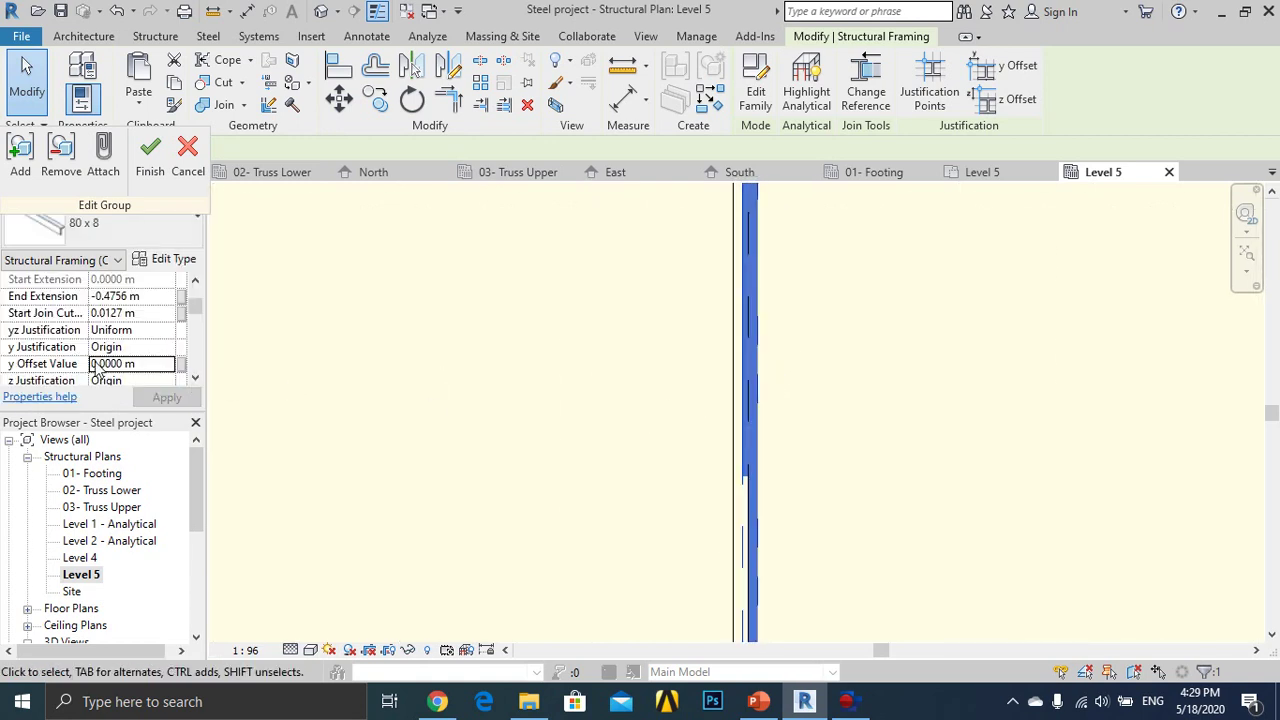
type("-")
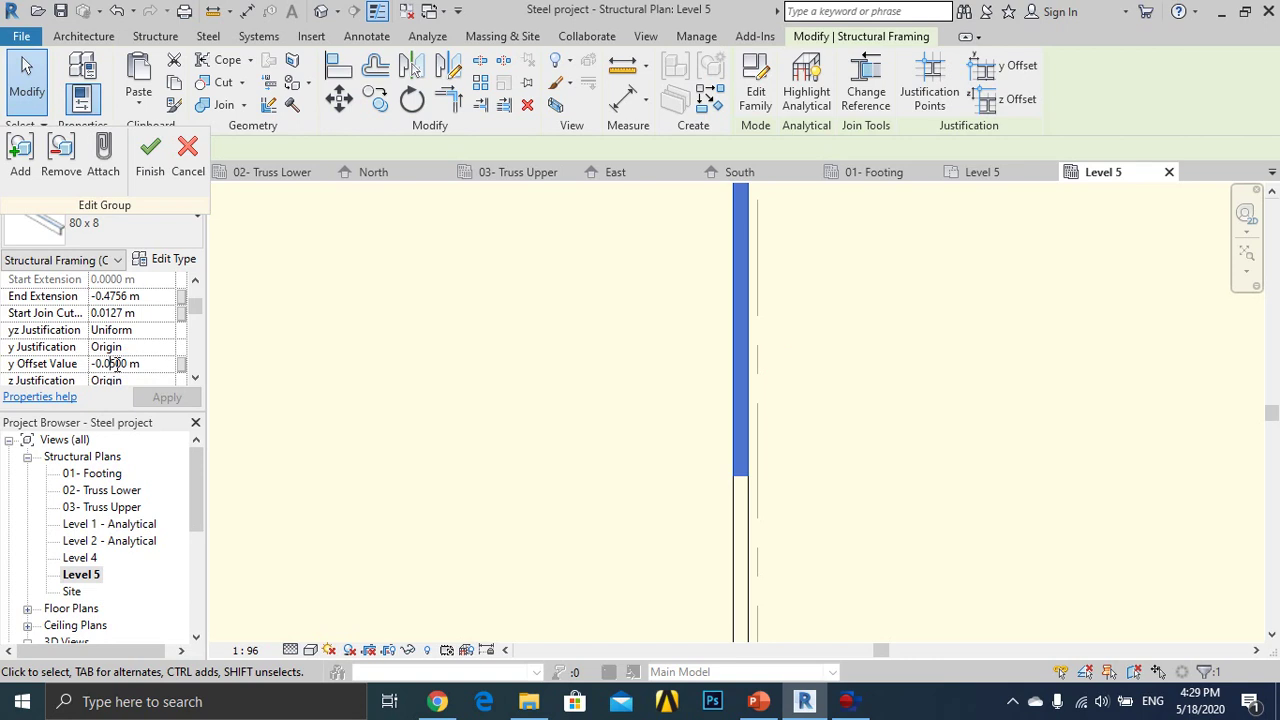
type("0.0")
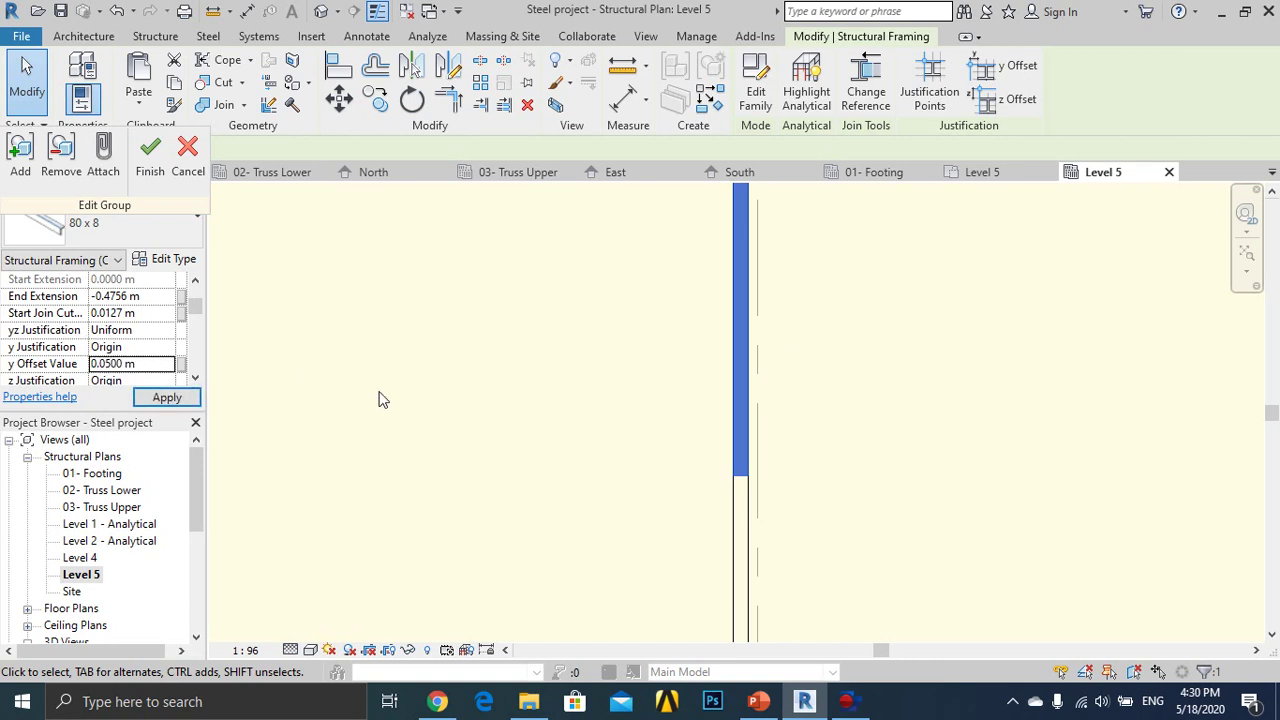
Pan and zoom the plan over to the second L-angle in the group.
scroll(523, 406, "down", 2)
scroll(626, 417, "down", 1)
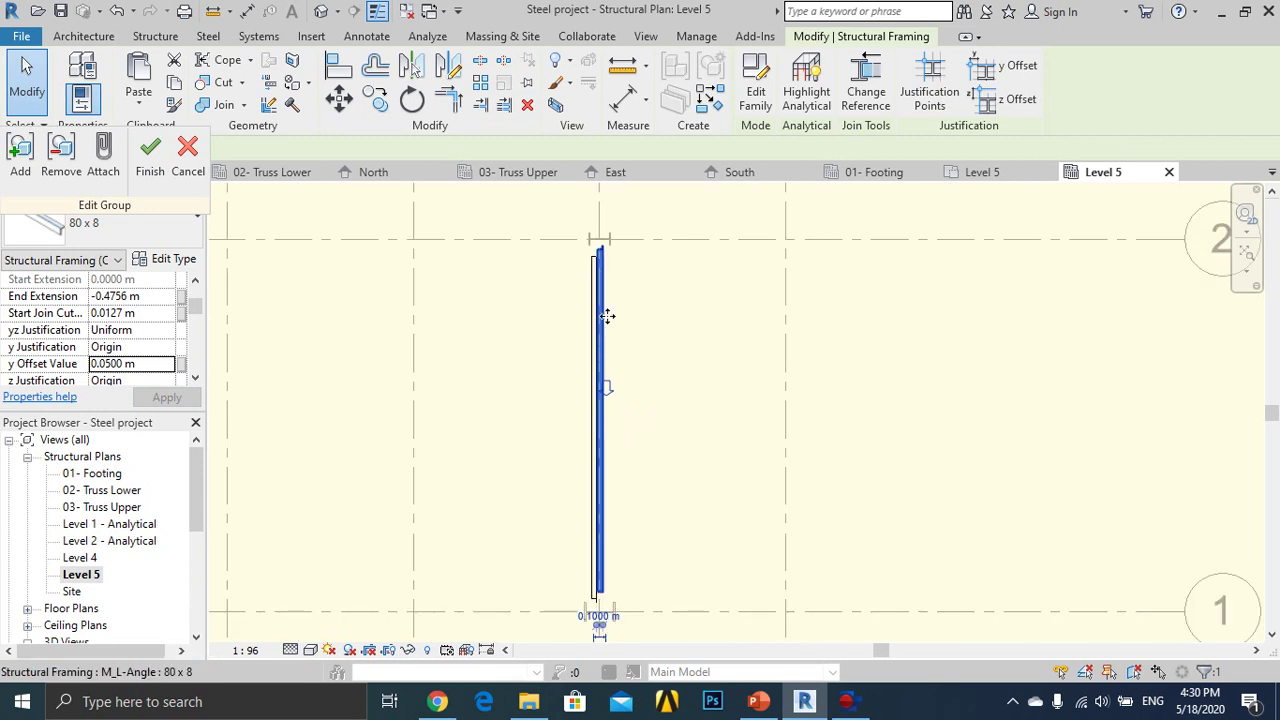
scroll(606, 420, "up", 2)
scroll(607, 480, "up", 2)
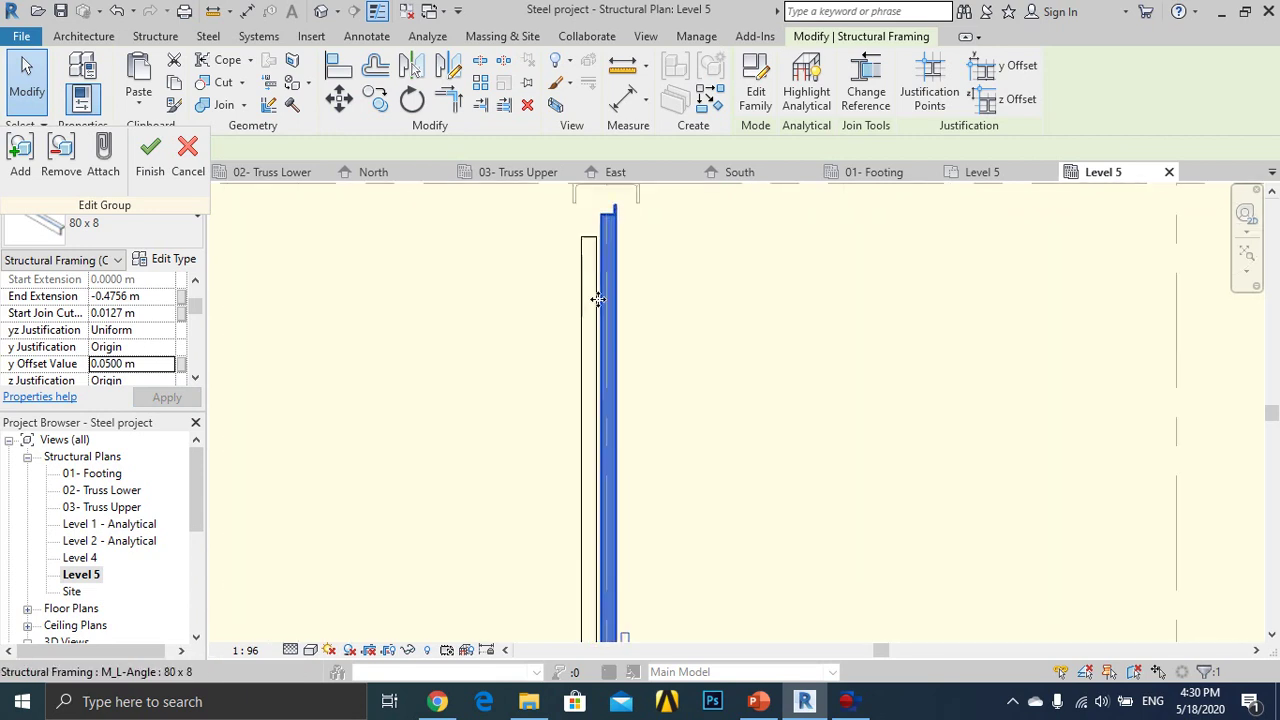
scroll(631, 431, "down", 2)
scroll(660, 445, "down", 1)
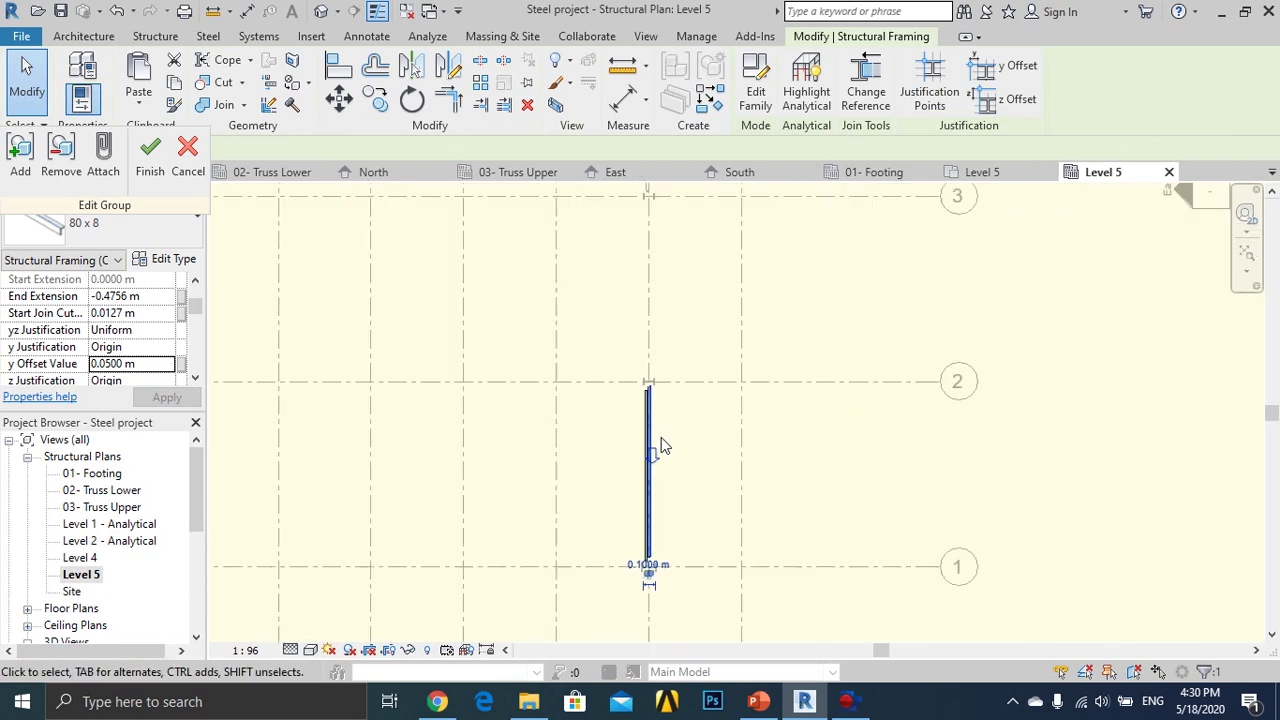
middle_click_drag(652, 470, 803, 477)
scroll(374, 480, "up", 2)
scroll(374, 480, "up", 2)
Give the left L-angle a y Offset Value of 0.05 m and apply it.
left_click(408, 437)
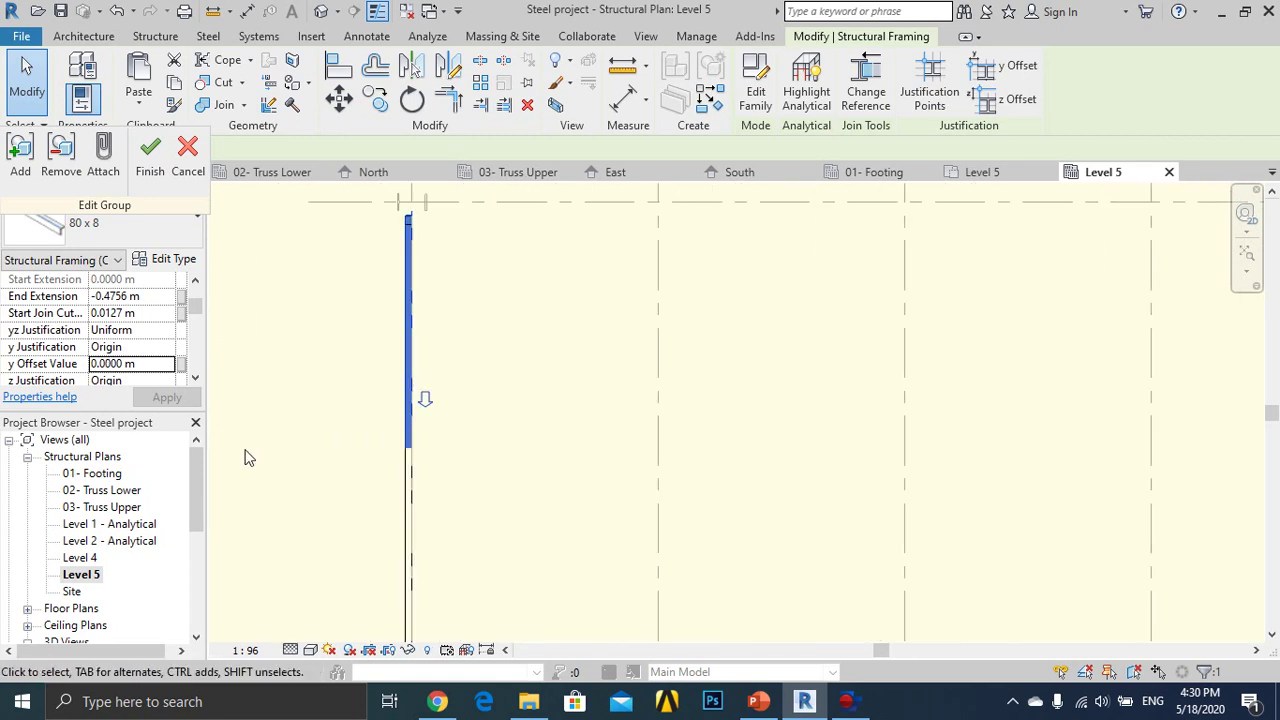
type("0.")
key("Return")
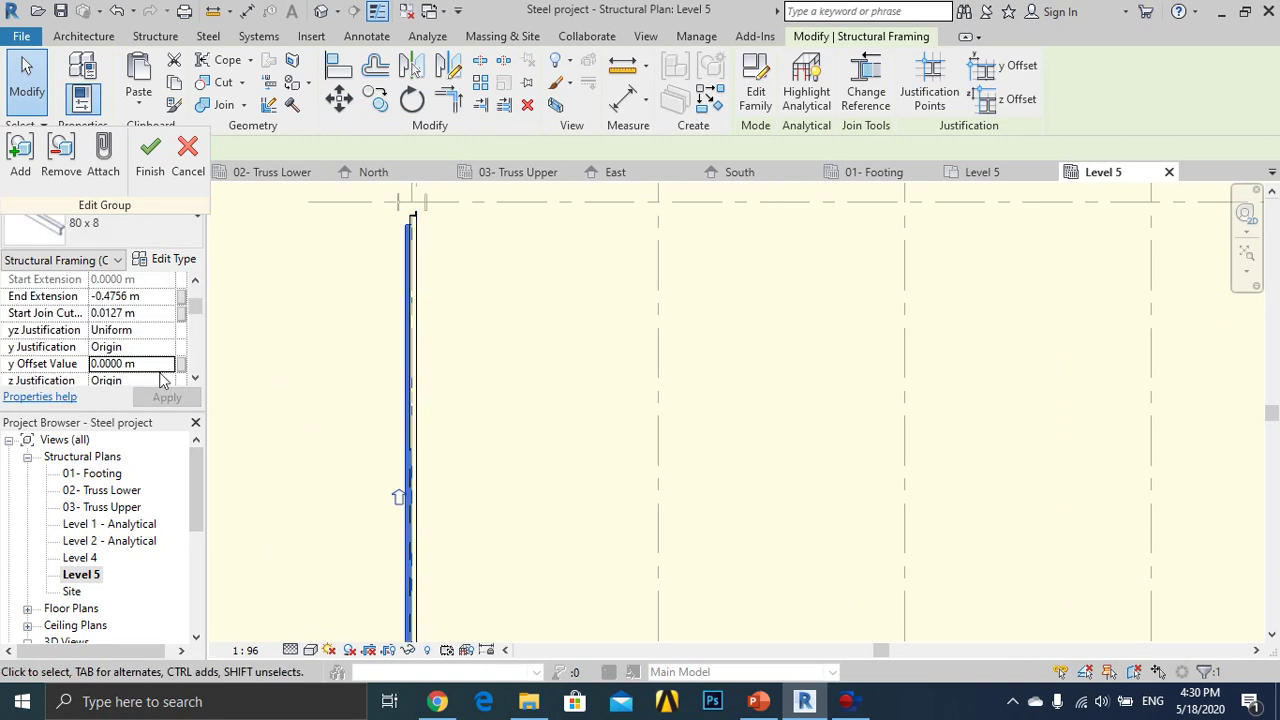
type("0.05")
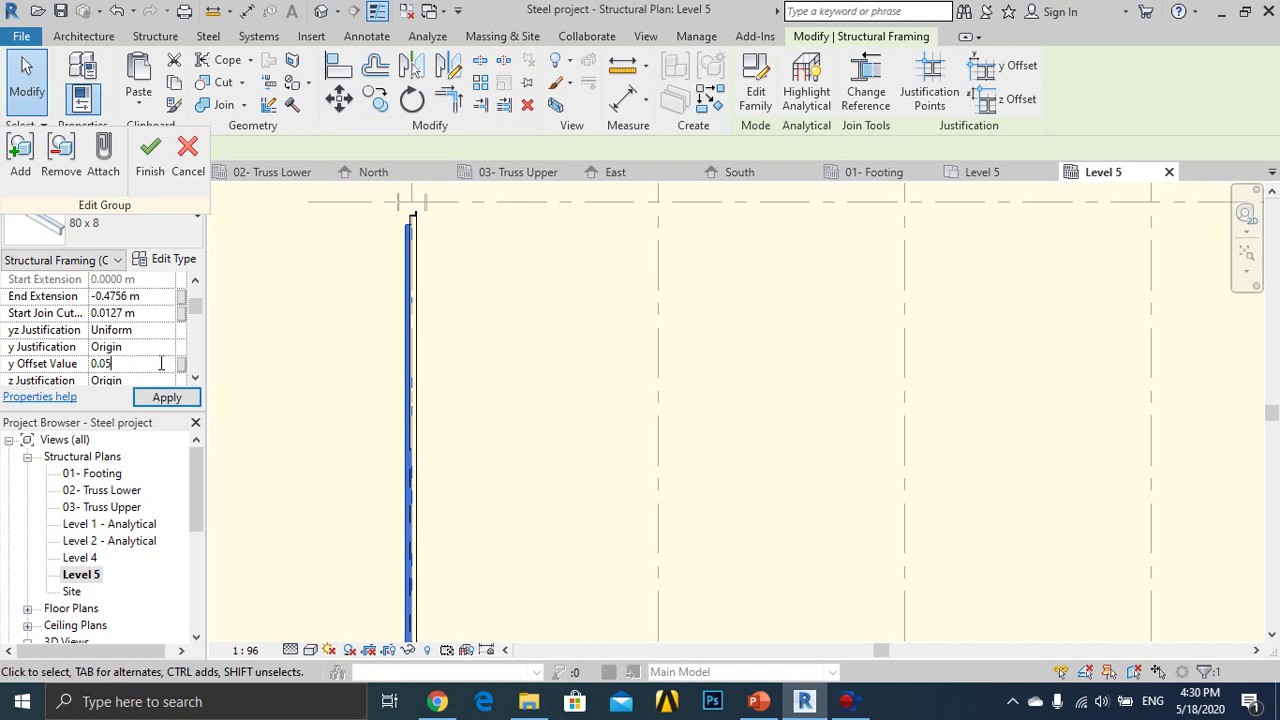
key("Return")
left_click(394, 376)
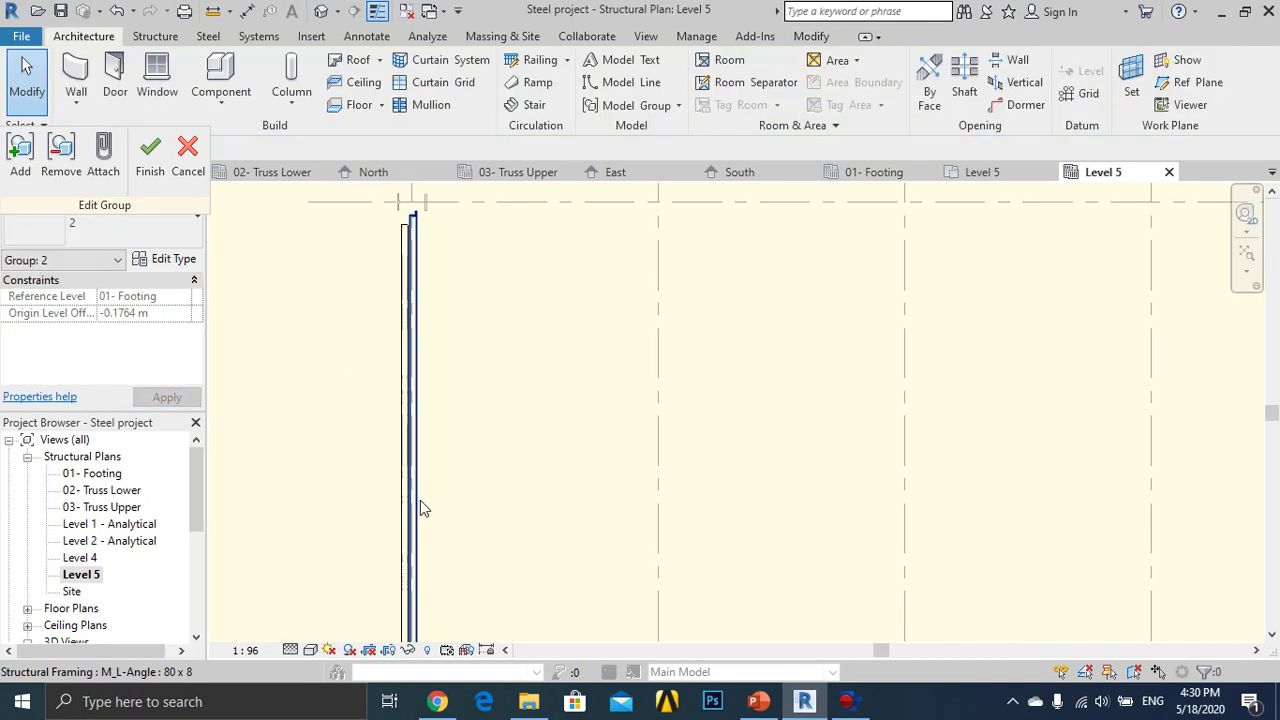
Finish editing Model Group 2 and clear the selection.
scroll(405, 558, "up", 2)
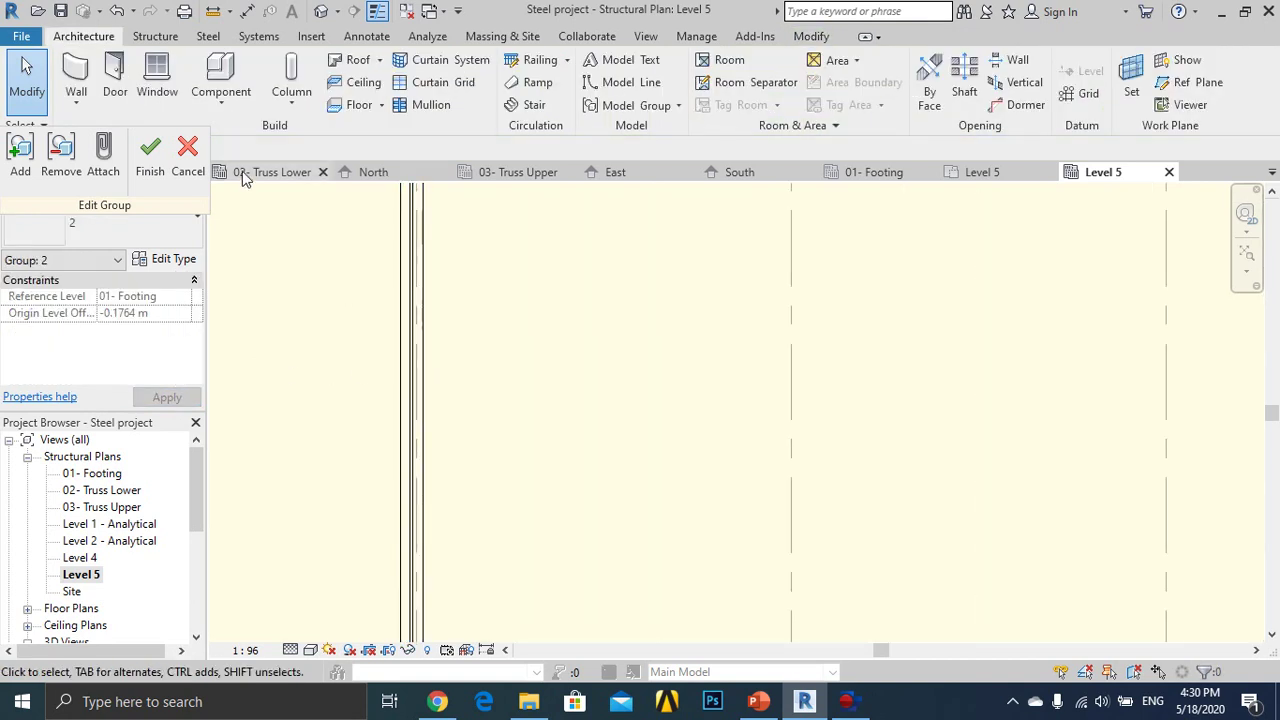
left_click(150, 158)
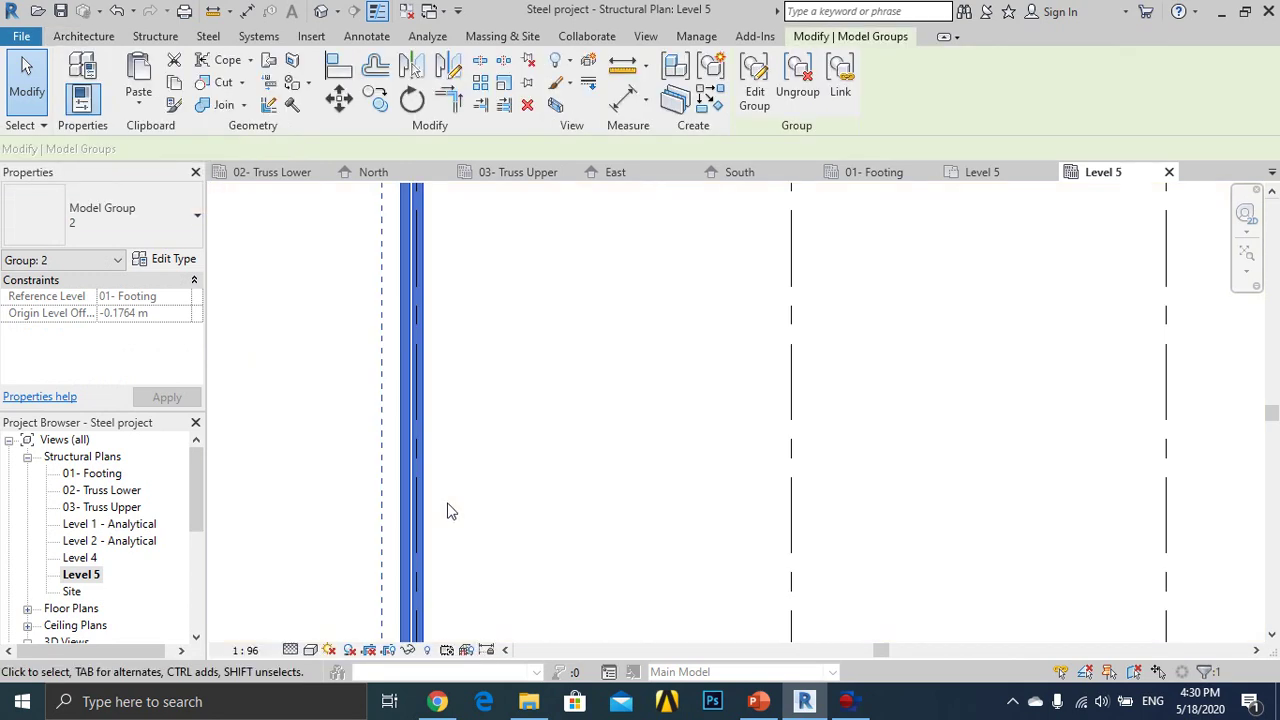
scroll(452, 490, "down", 5)
left_click(487, 447)
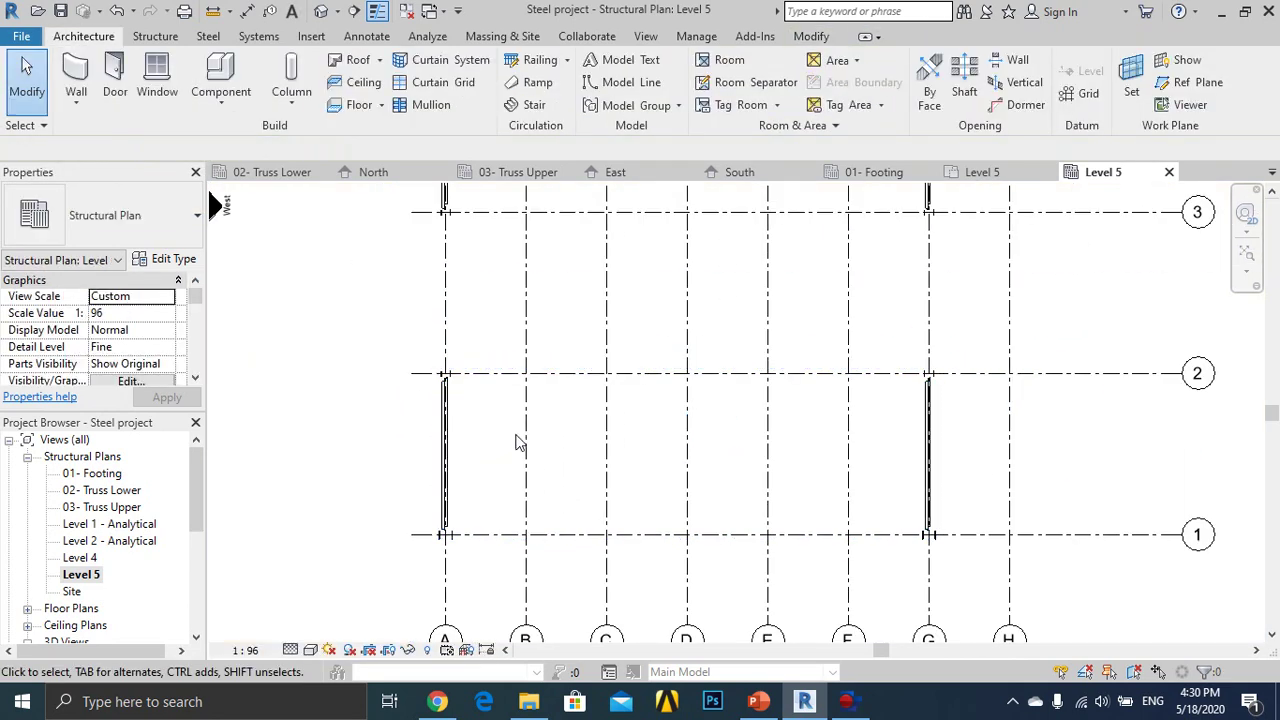
Zoom around the plan, then switch to the East elevation view.
scroll(911, 240, "down", 2)
scroll(905, 250, "up", 5)
scroll(905, 250, "down", 1)
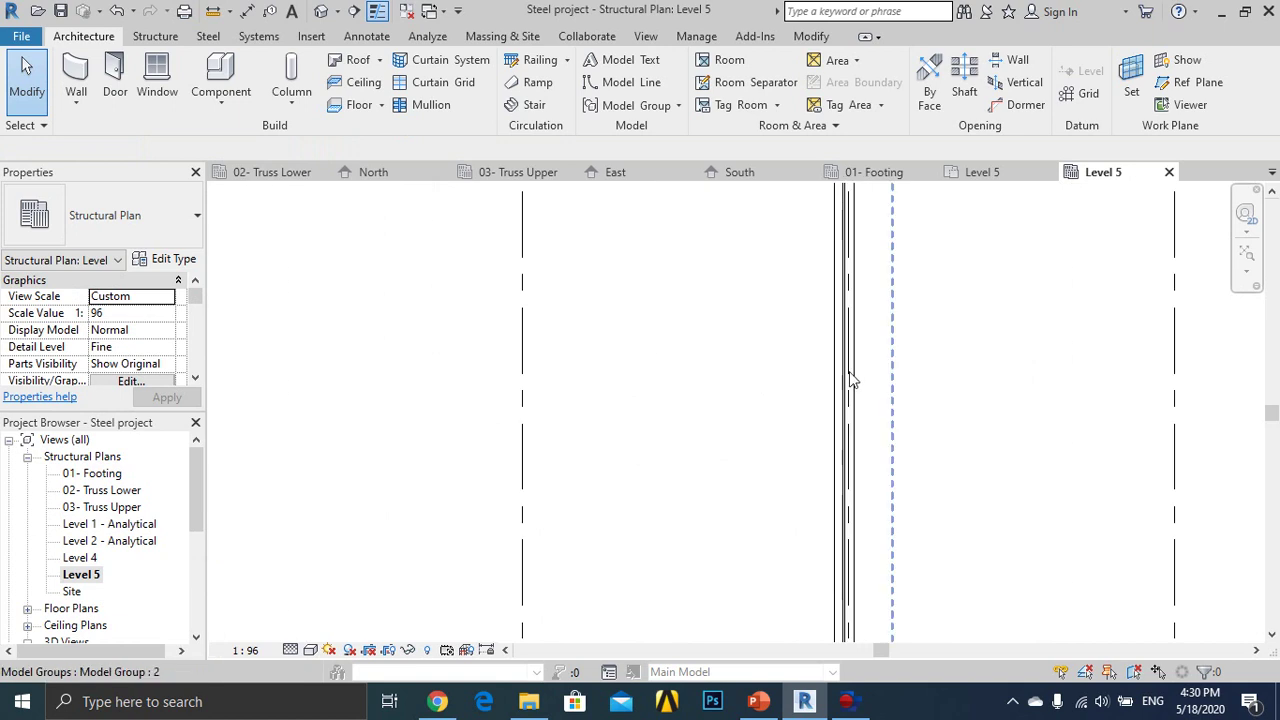
scroll(791, 405, "down", 1)
scroll(98, 533, "down", 2)
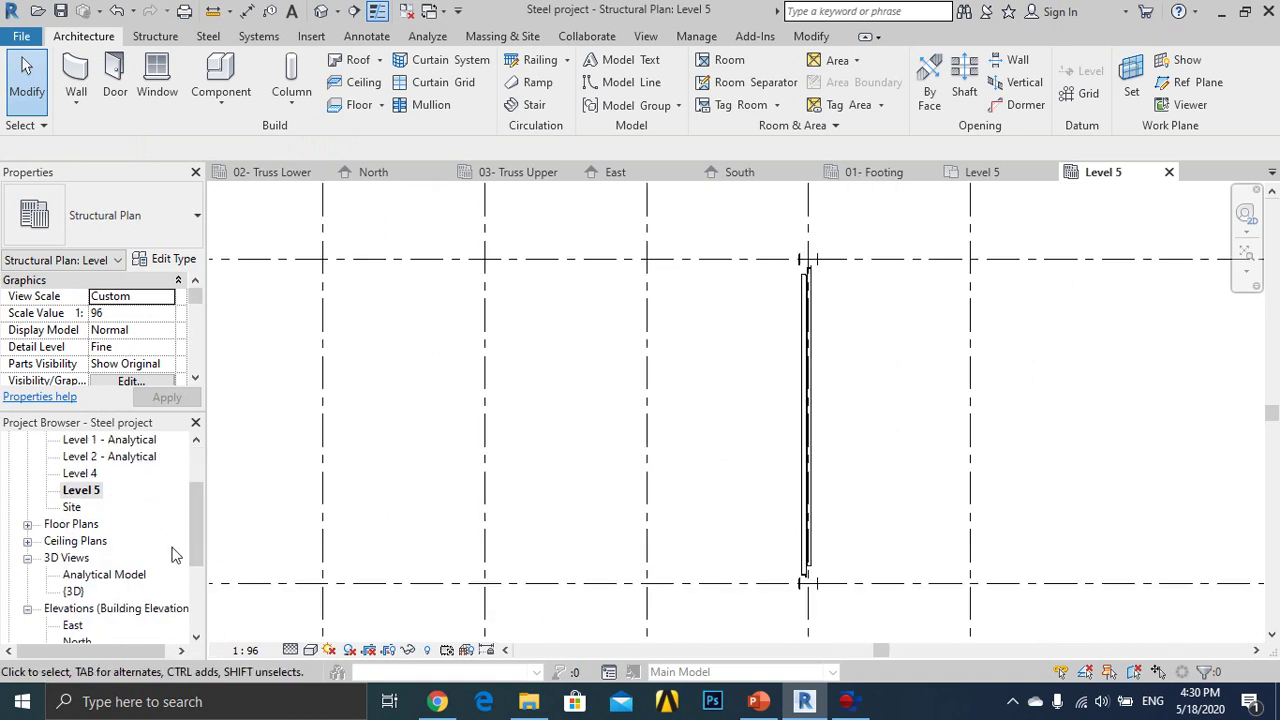
scroll(660, 417, "down", 1)
scroll(723, 477, "down", 2)
scroll(714, 478, "down", 2)
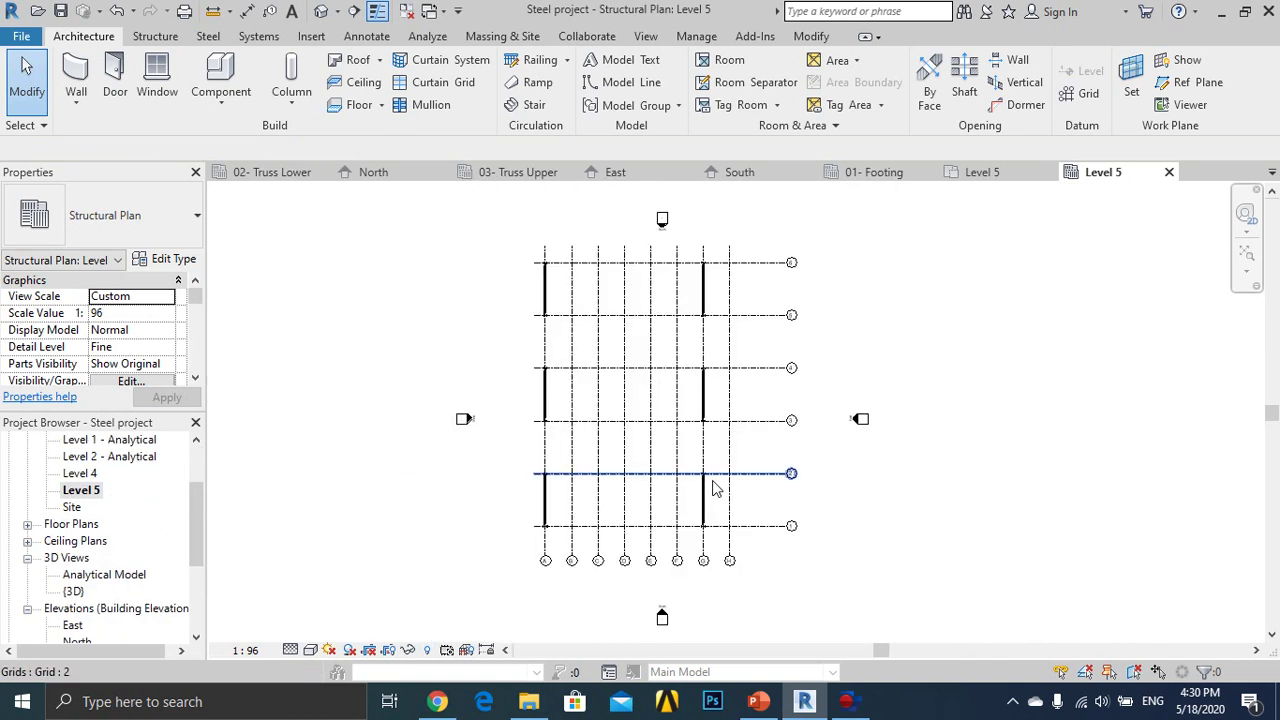
scroll(705, 560, "up", 2)
scroll(700, 597, "up", 1)
scroll(708, 592, "up", 2)
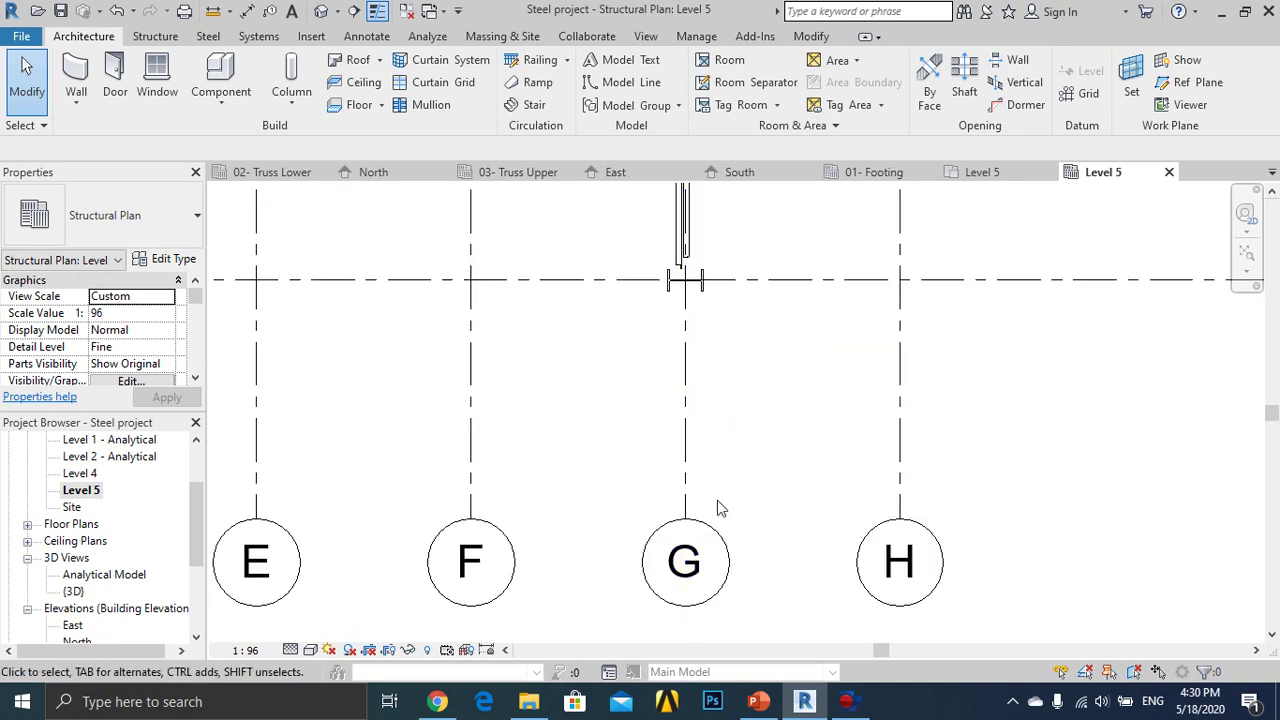
scroll(113, 545, "down", 2)
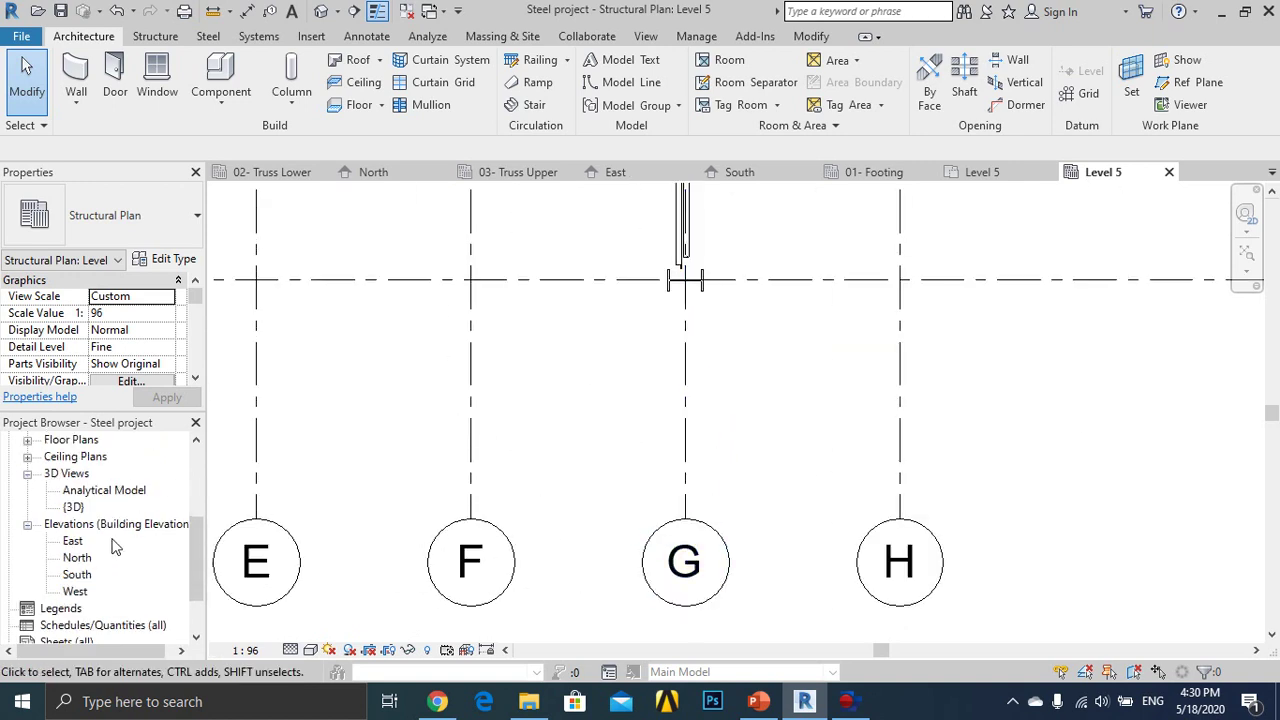
double_click(73, 541)
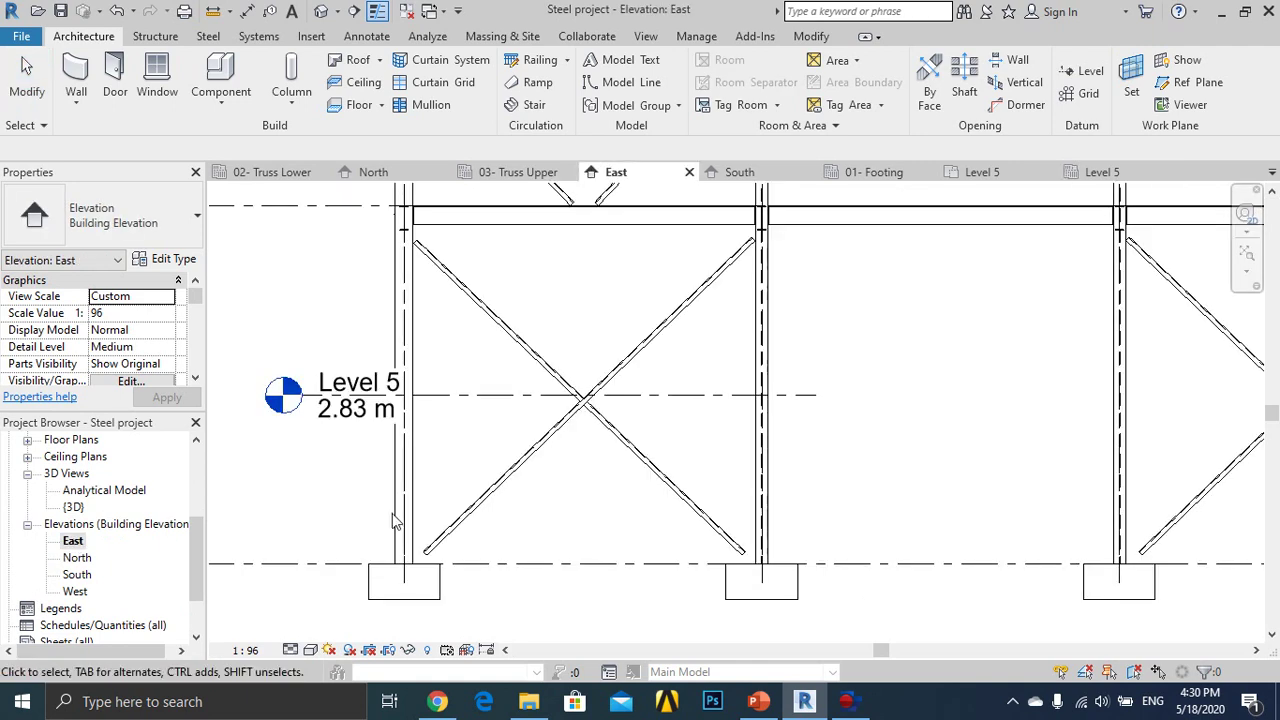
Create a Model In-Place family in the Generic Models category named Generic Models 1.
scroll(583, 410, "down", 5)
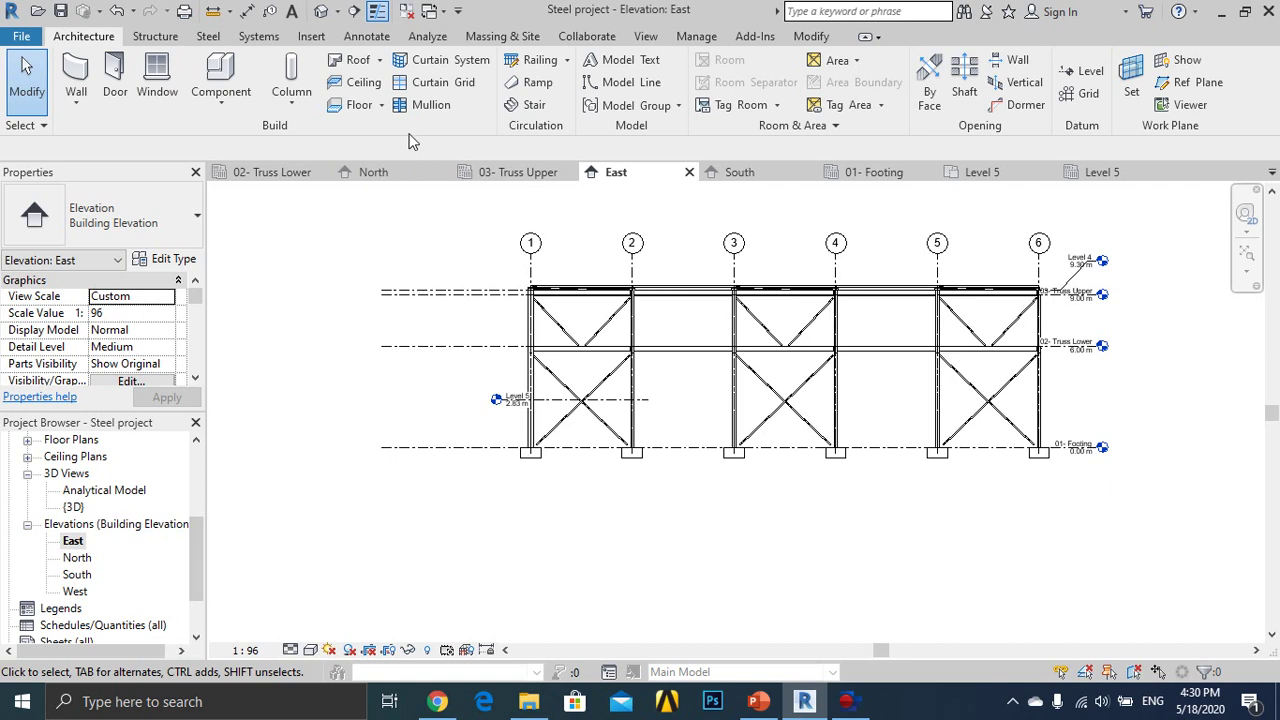
left_click(155, 36)
left_click(735, 110)
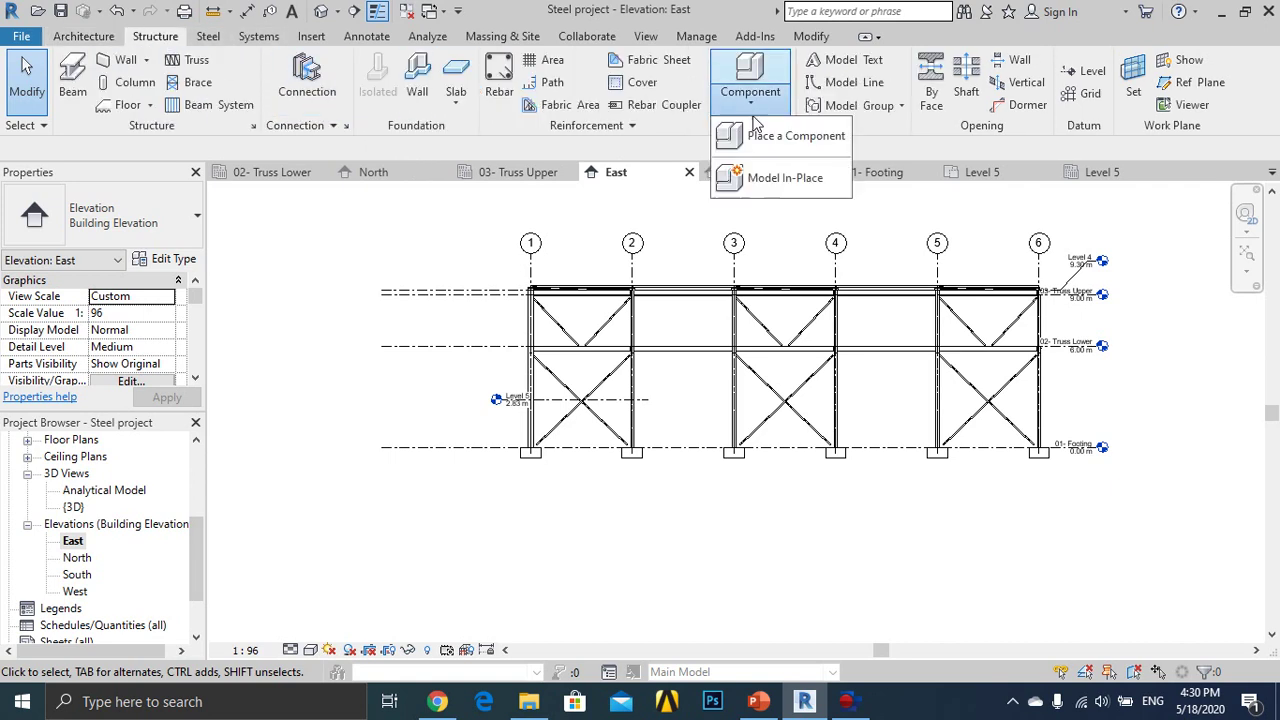
left_click(745, 178)
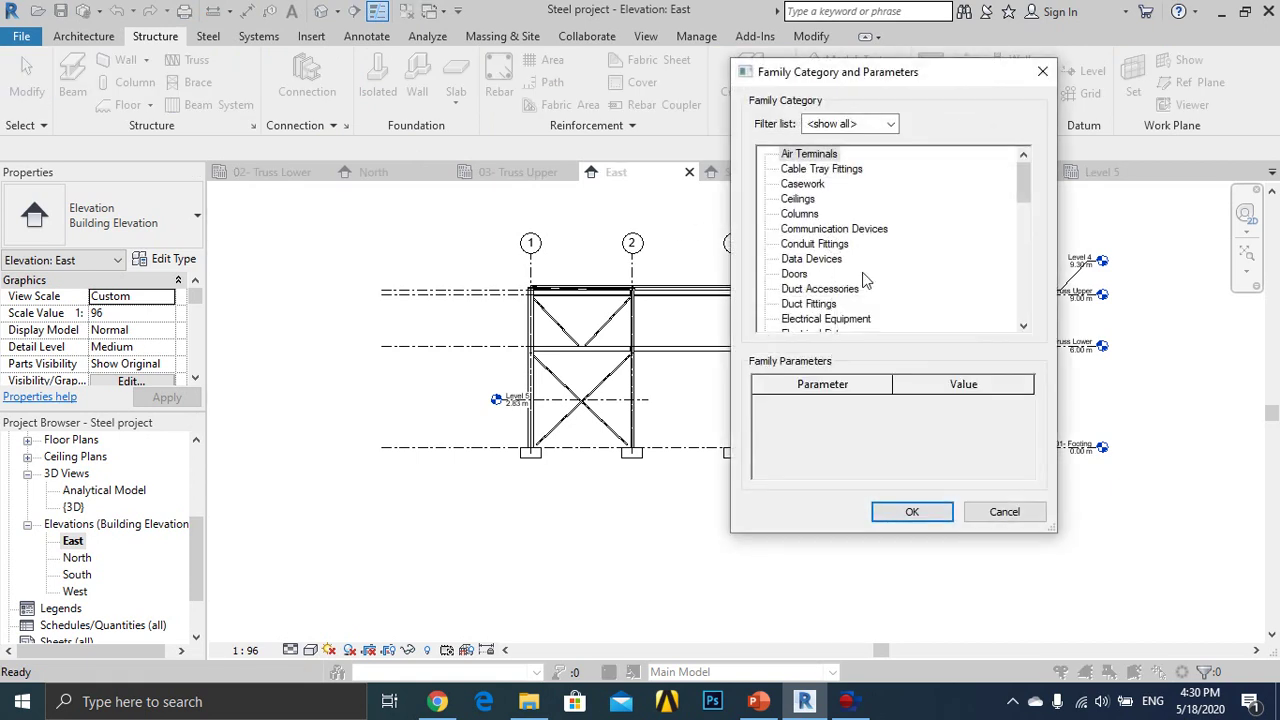
scroll(866, 278, "down", 3)
left_click(816, 289)
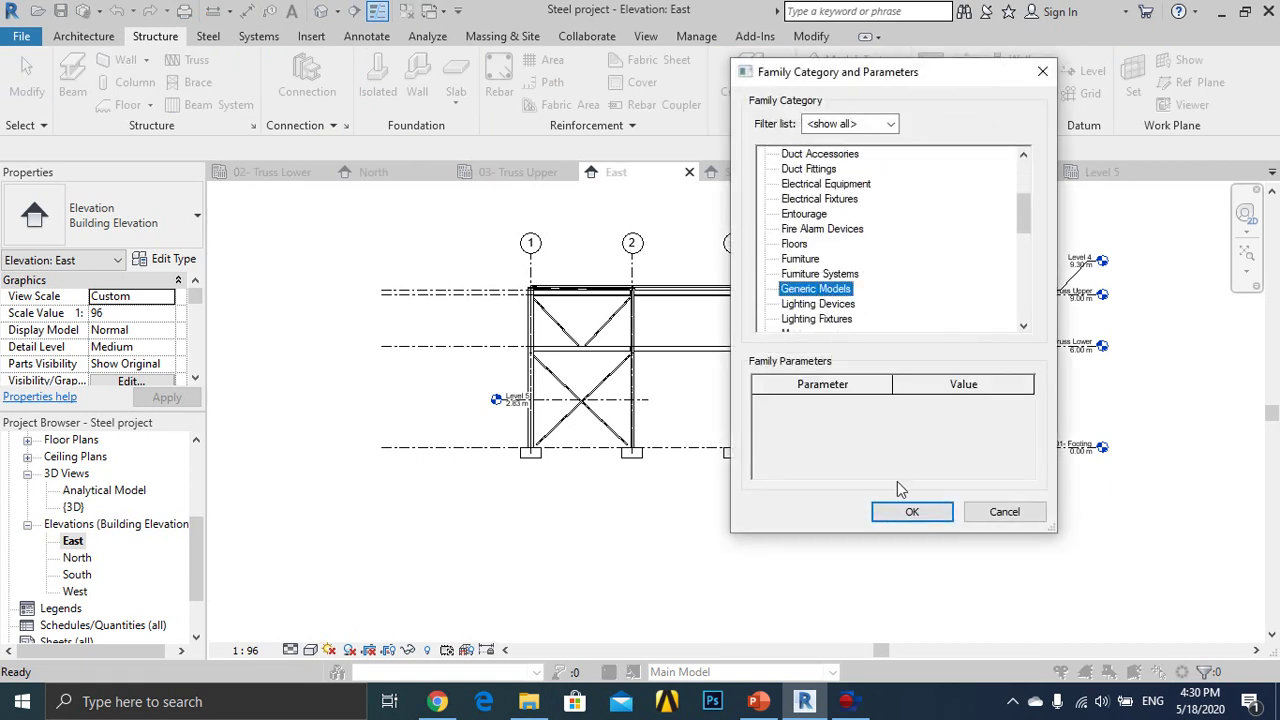
left_click(910, 511)
left_click(617, 388)
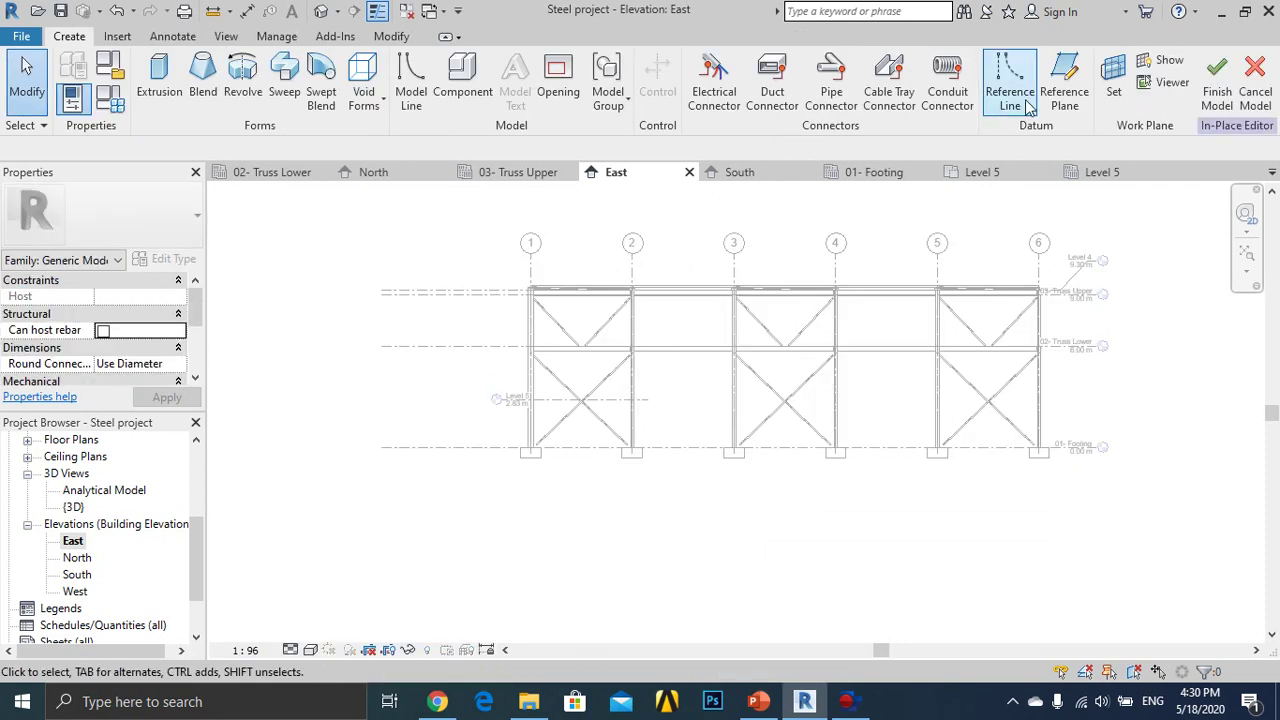
Keep Grid : G as the work plane for the in-place family.
left_click(1113, 75)
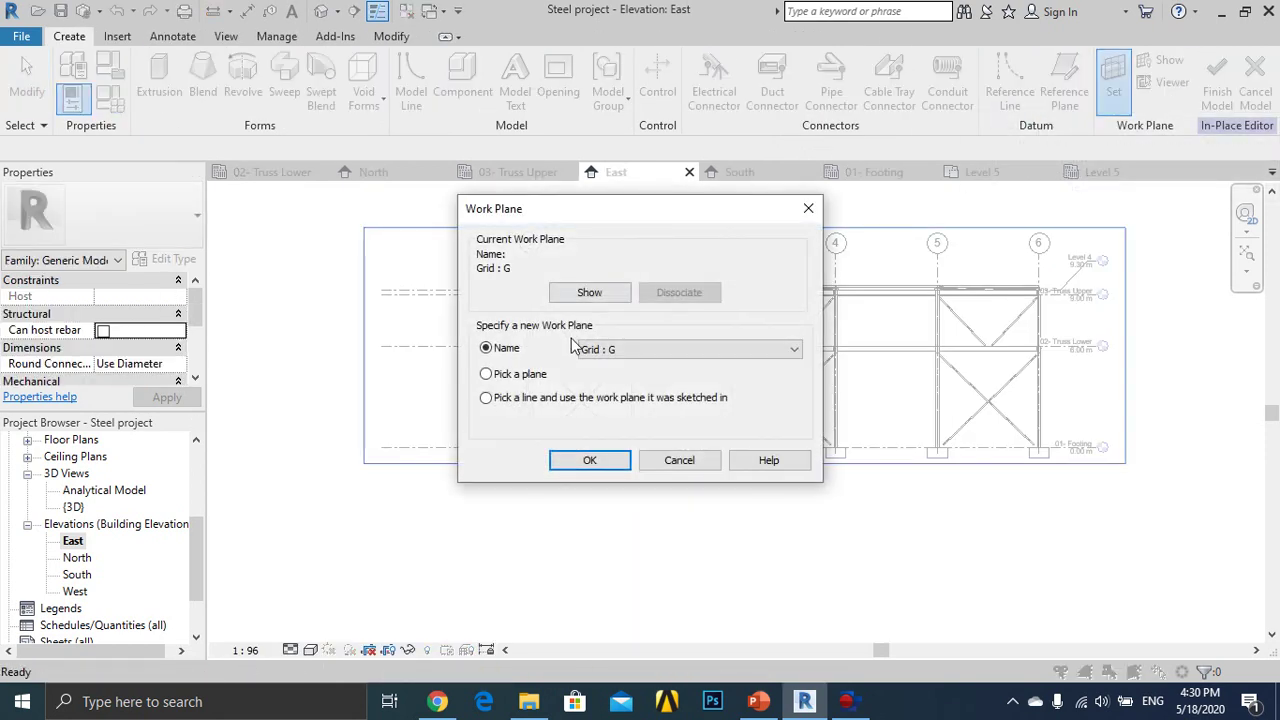
left_click(597, 462)
scroll(591, 420, "up", 2)
scroll(560, 380, "up", 2)
scroll(531, 340, "up", 2)
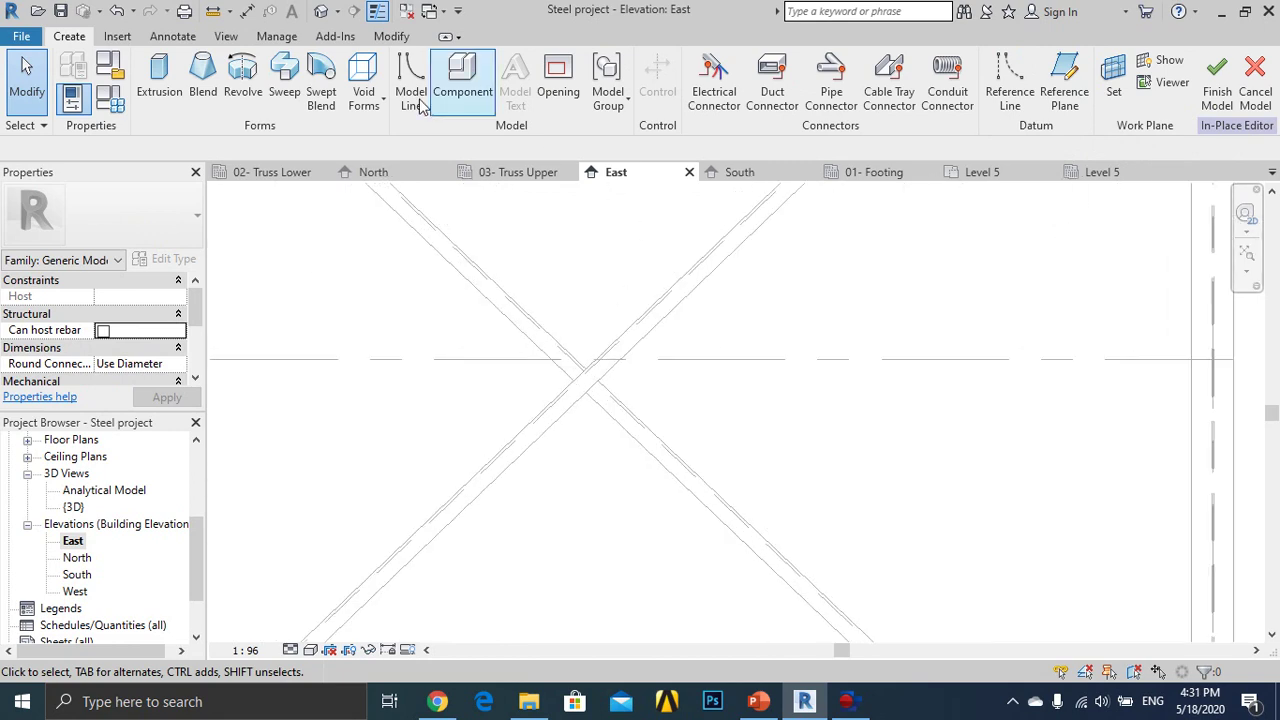
Start an extrusion and sketch the plate's top, left and bottom edges with chamfered corners.
left_click(172, 92)
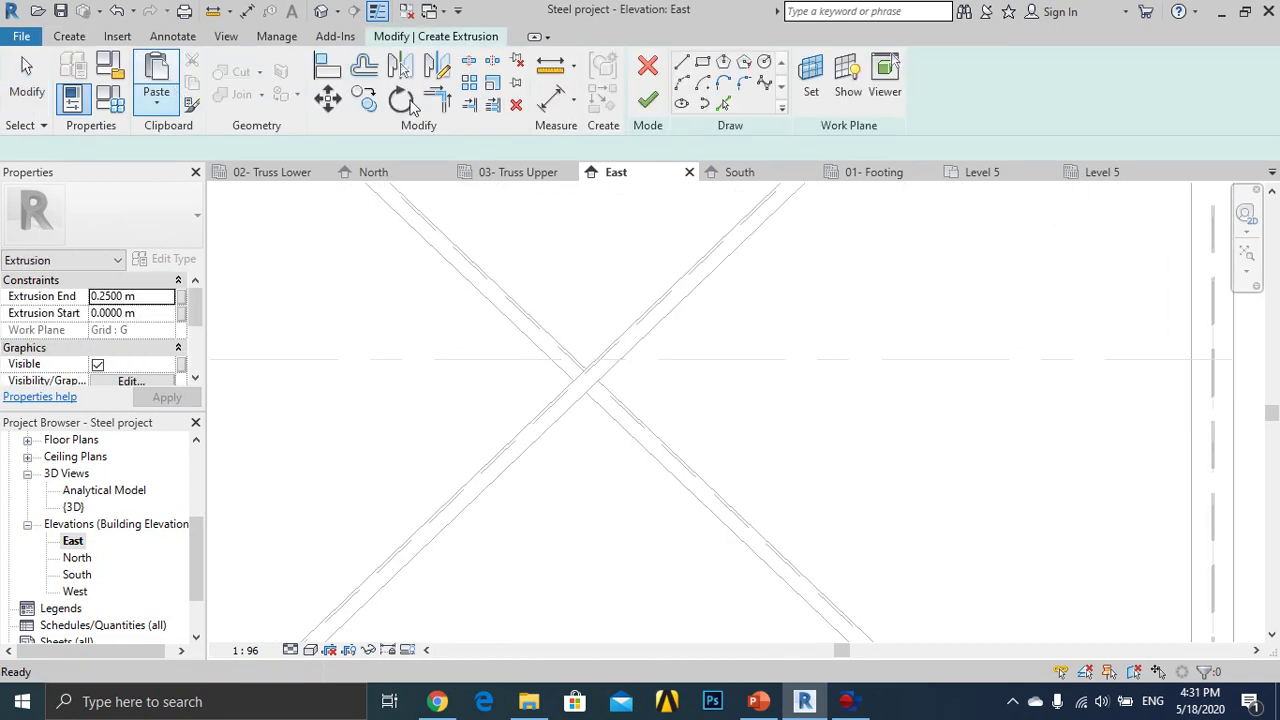
left_click(702, 62)
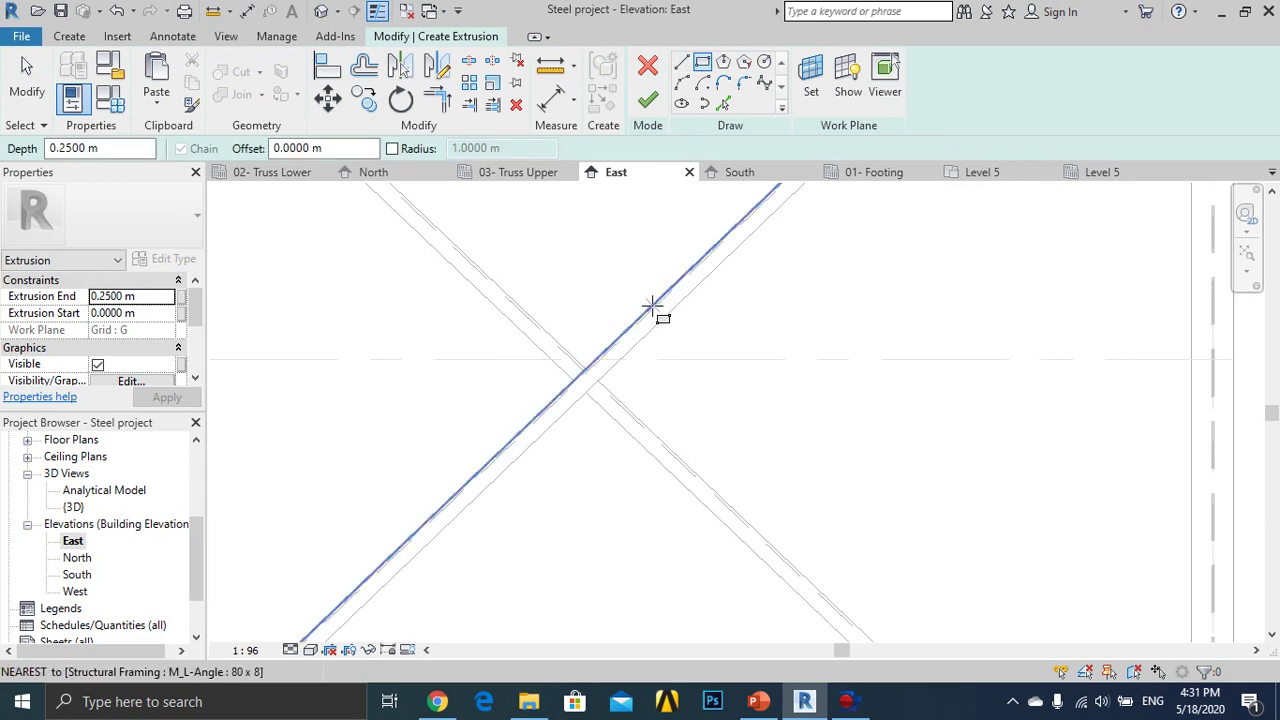
scroll(641, 320, "up", 2)
left_click(681, 62)
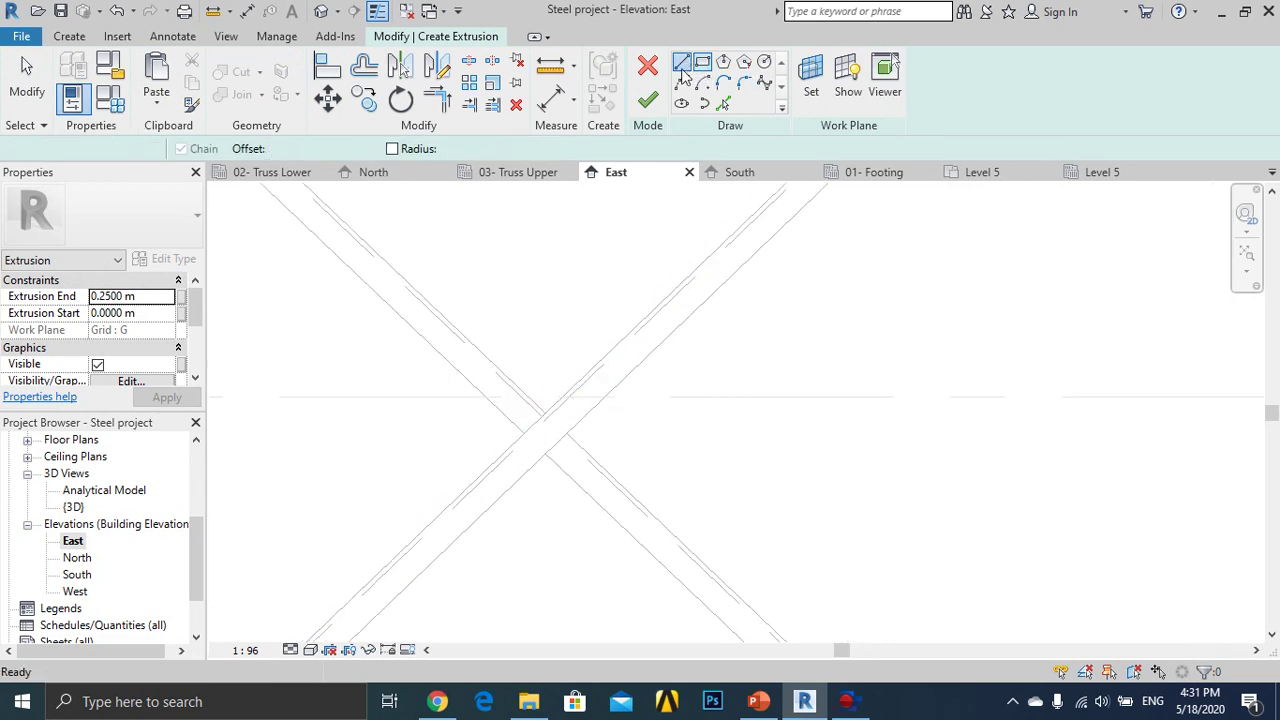
left_click(632, 331)
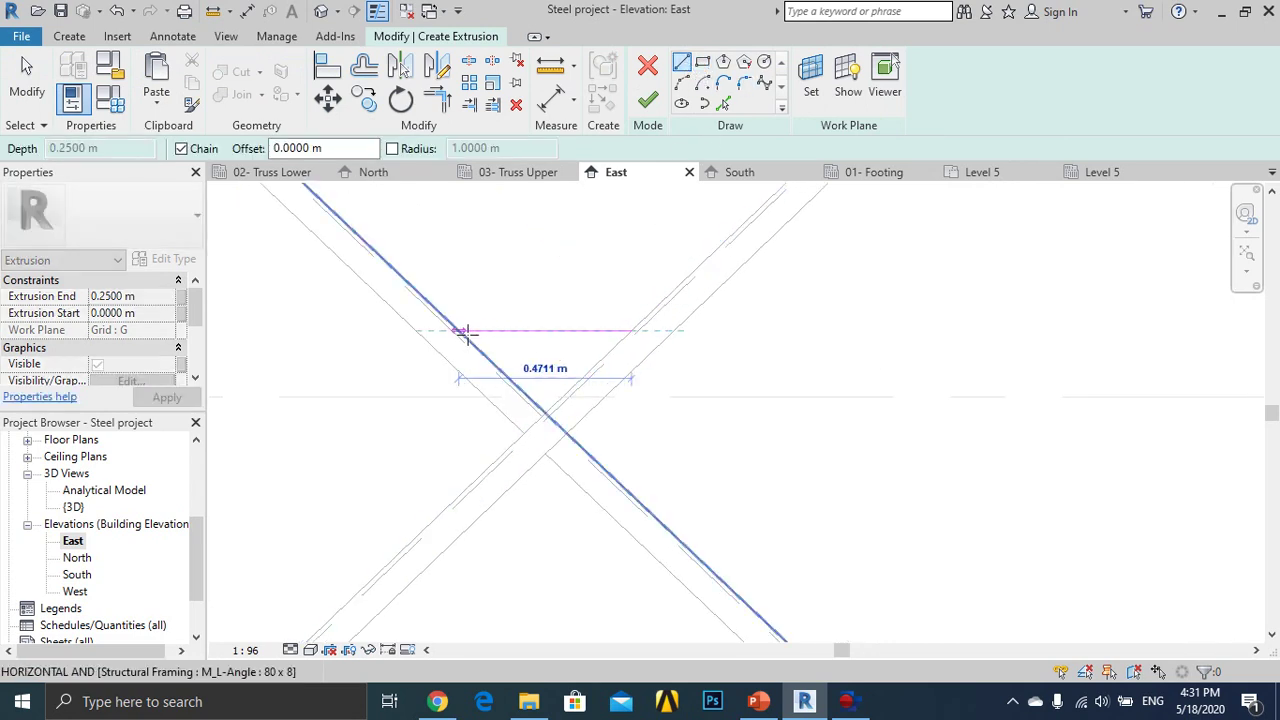
left_click(457, 331)
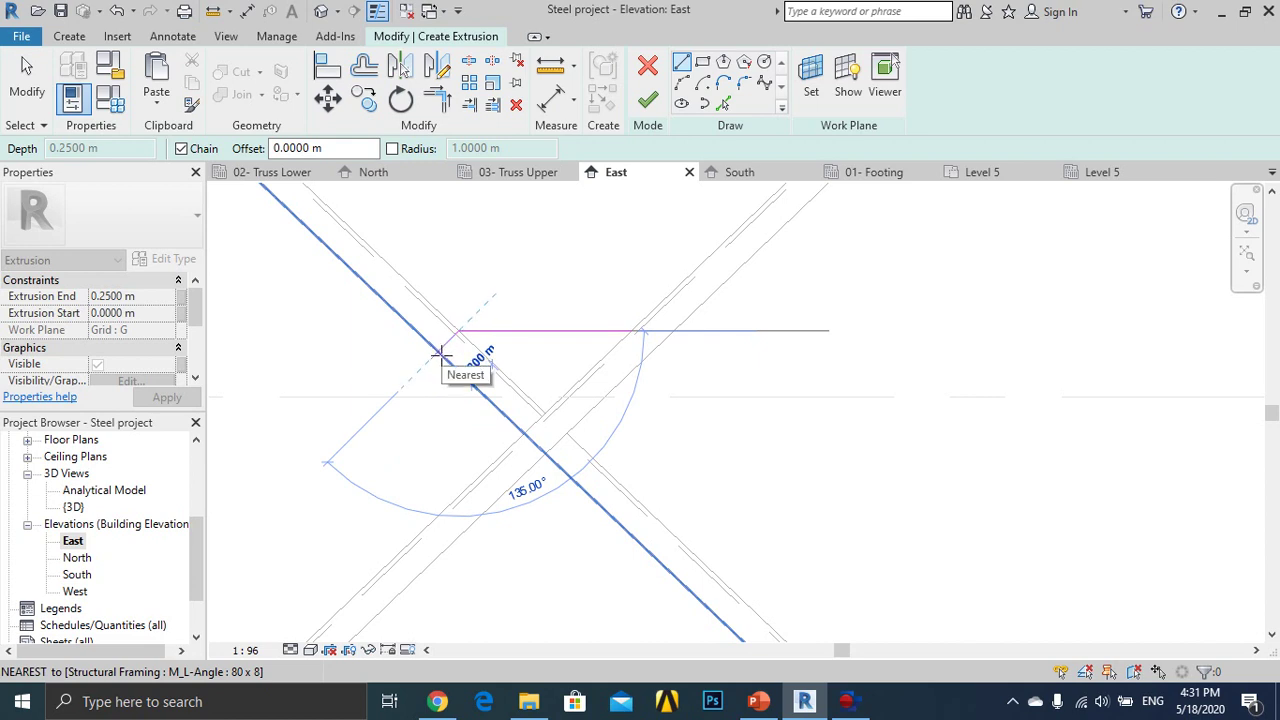
left_click(439, 352)
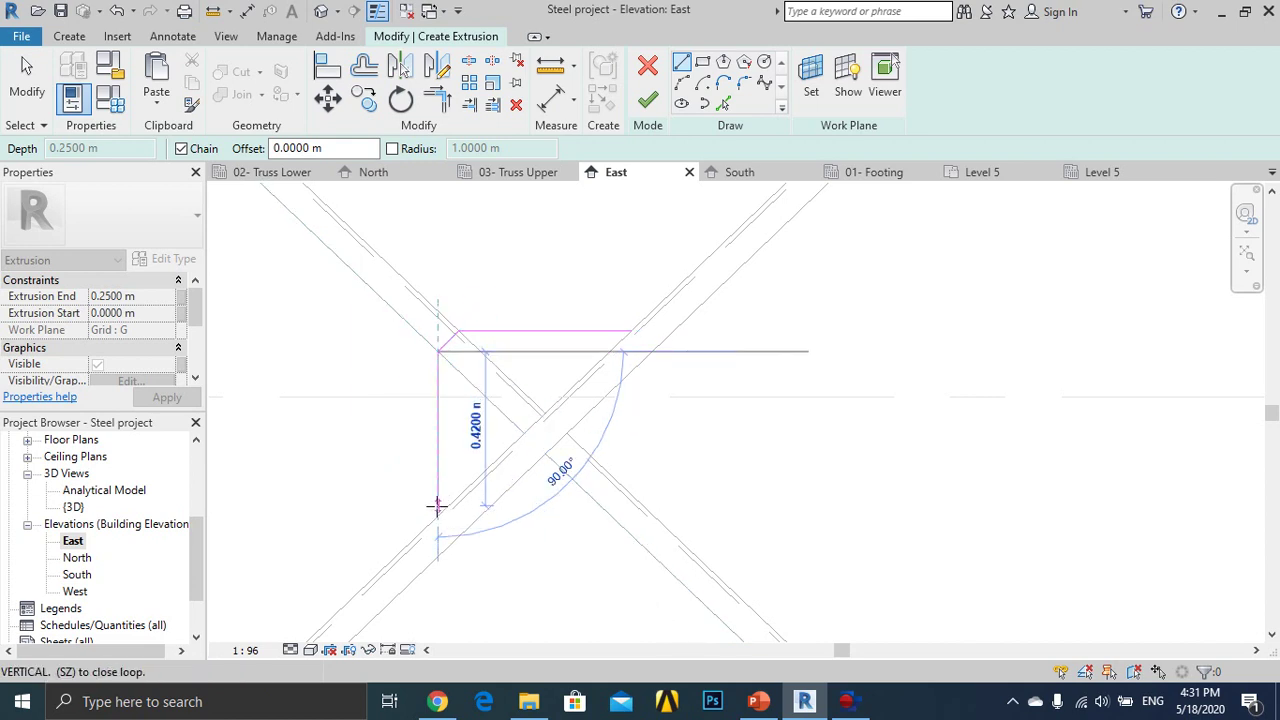
left_click(439, 518)
left_click(472, 543)
left_click(630, 535)
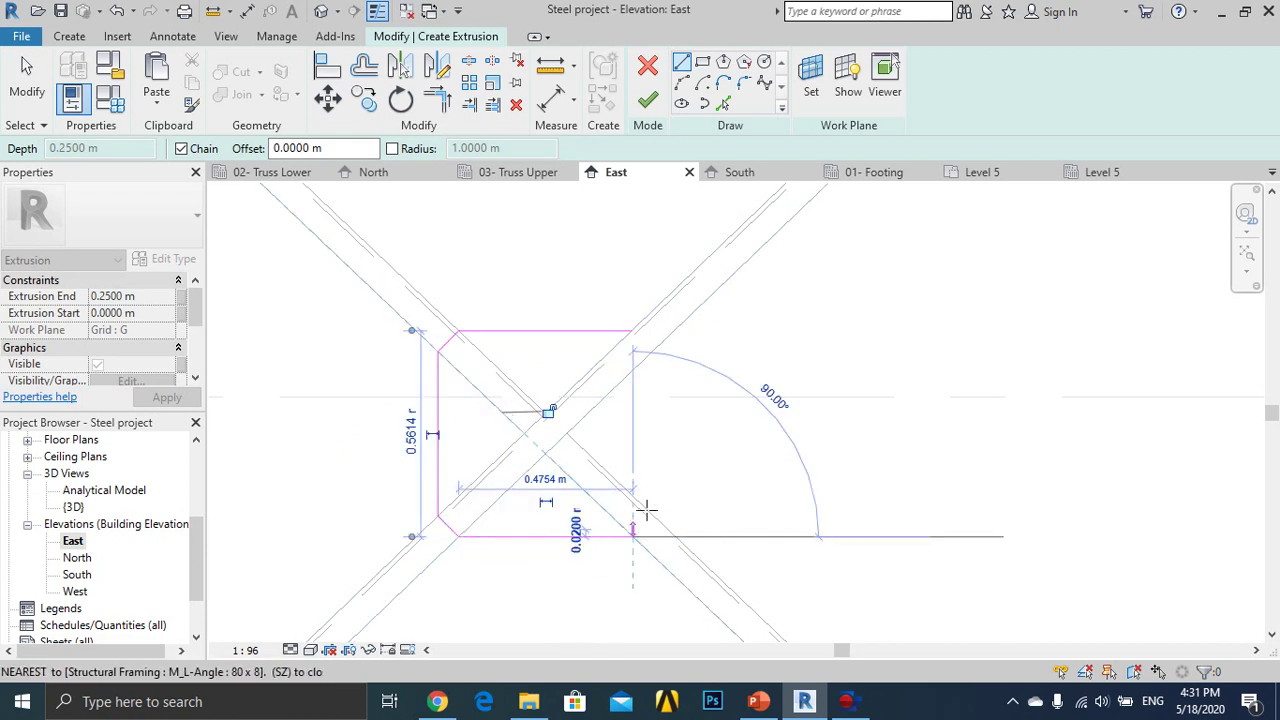
left_click(650, 512)
key("Escape")
key("Escape")
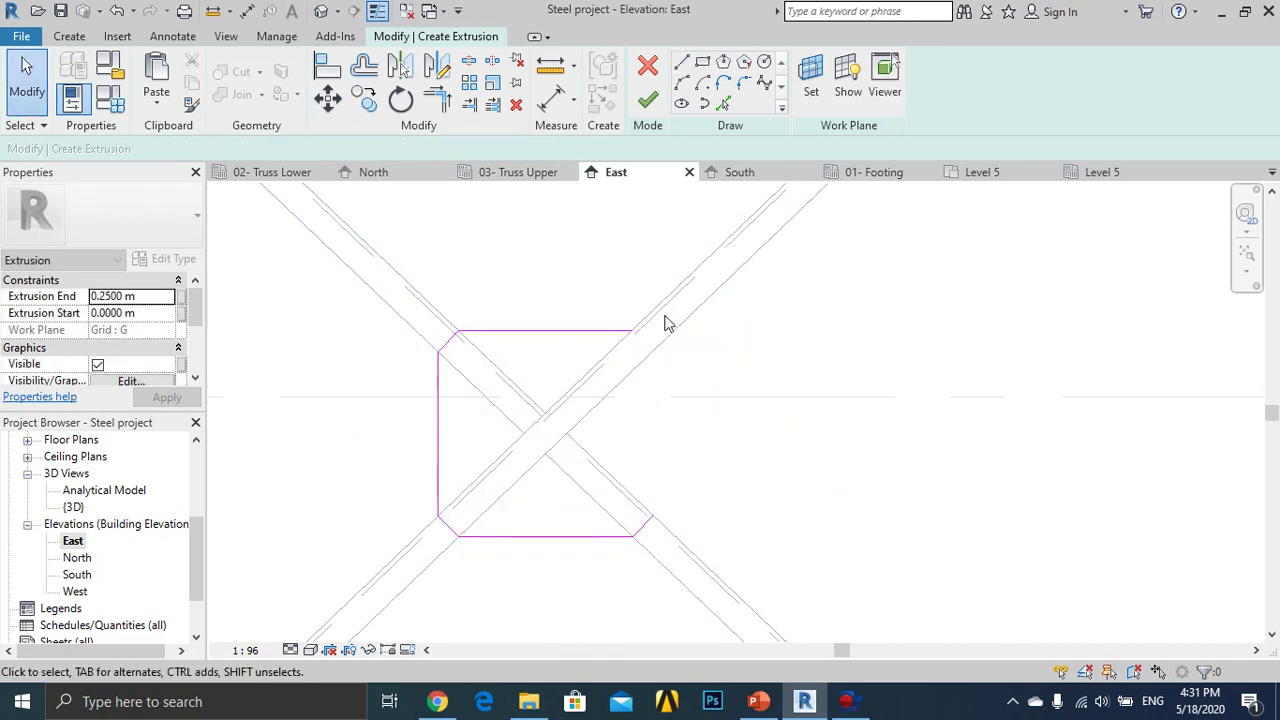
Add the top-right chamfer and right edge to close the plate outline.
left_click(681, 62)
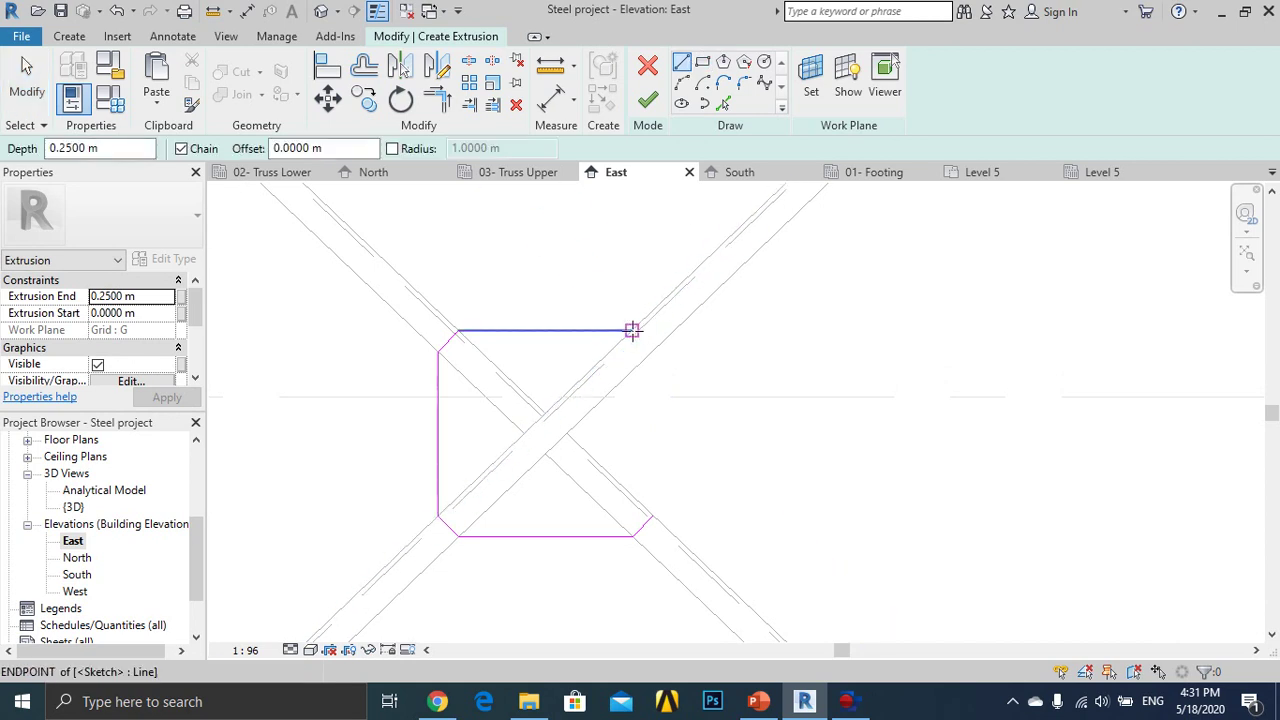
left_click(634, 330)
left_click(652, 352)
key("Escape")
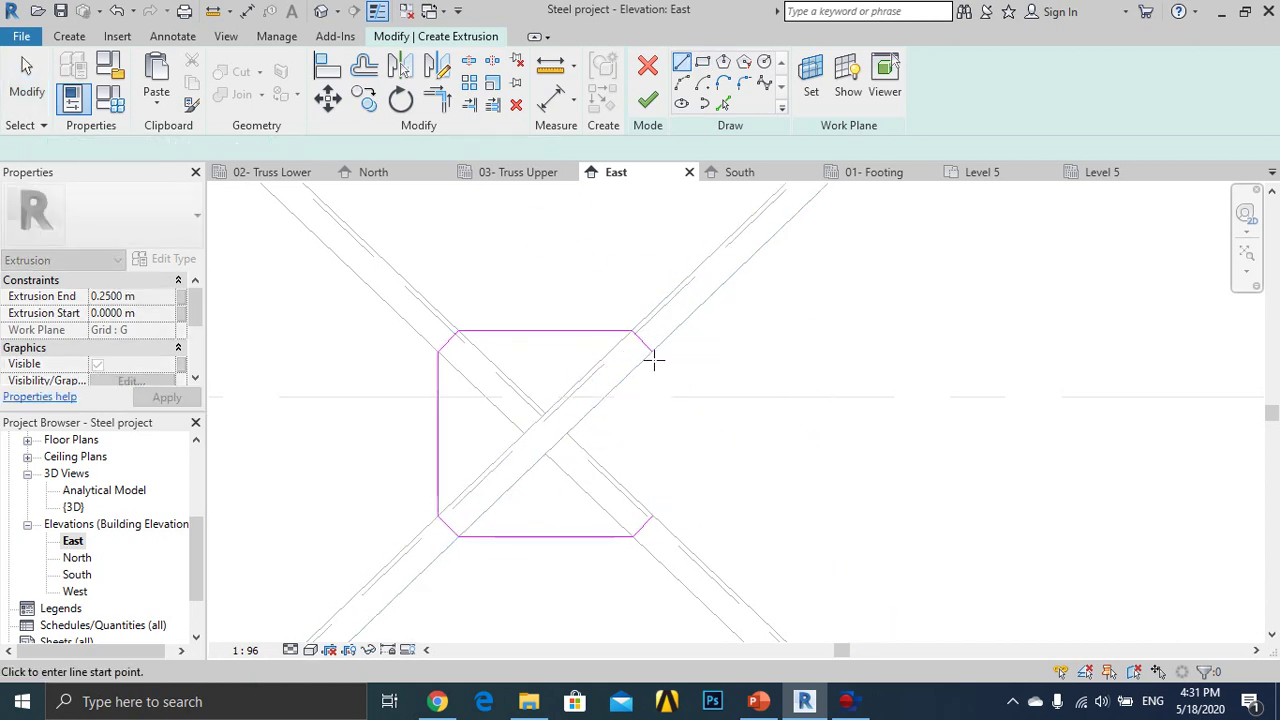
left_click(652, 352)
left_click(652, 517)
key("Escape")
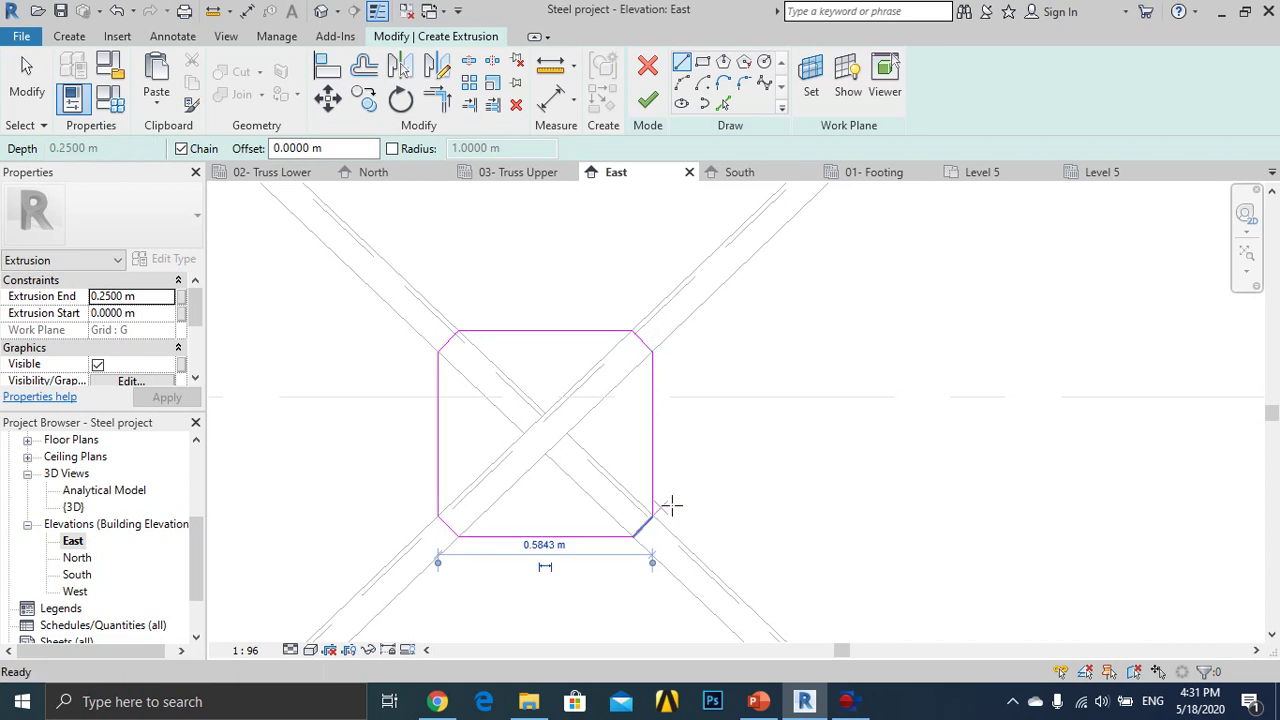
Set Extrusion End 0.05 and Start -0.05, then finish the gusset plate solid.
left_click(153, 298)
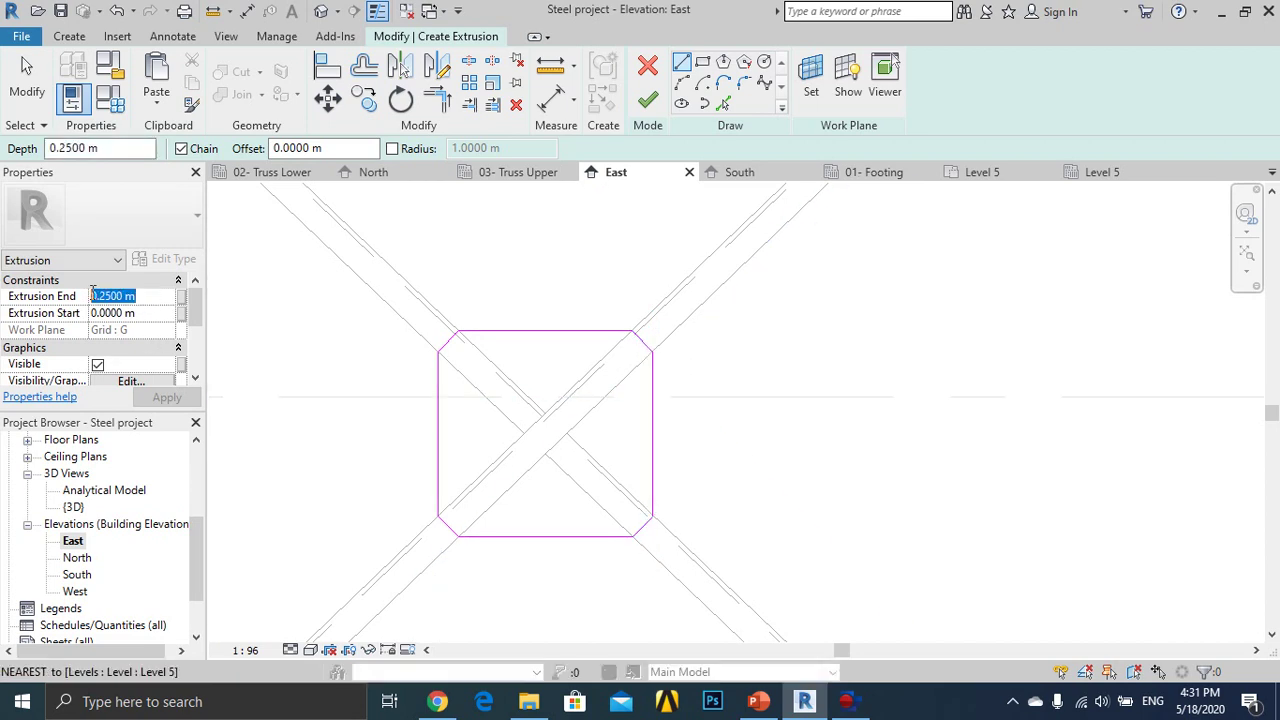
type("1.0")
left_click(149, 313)
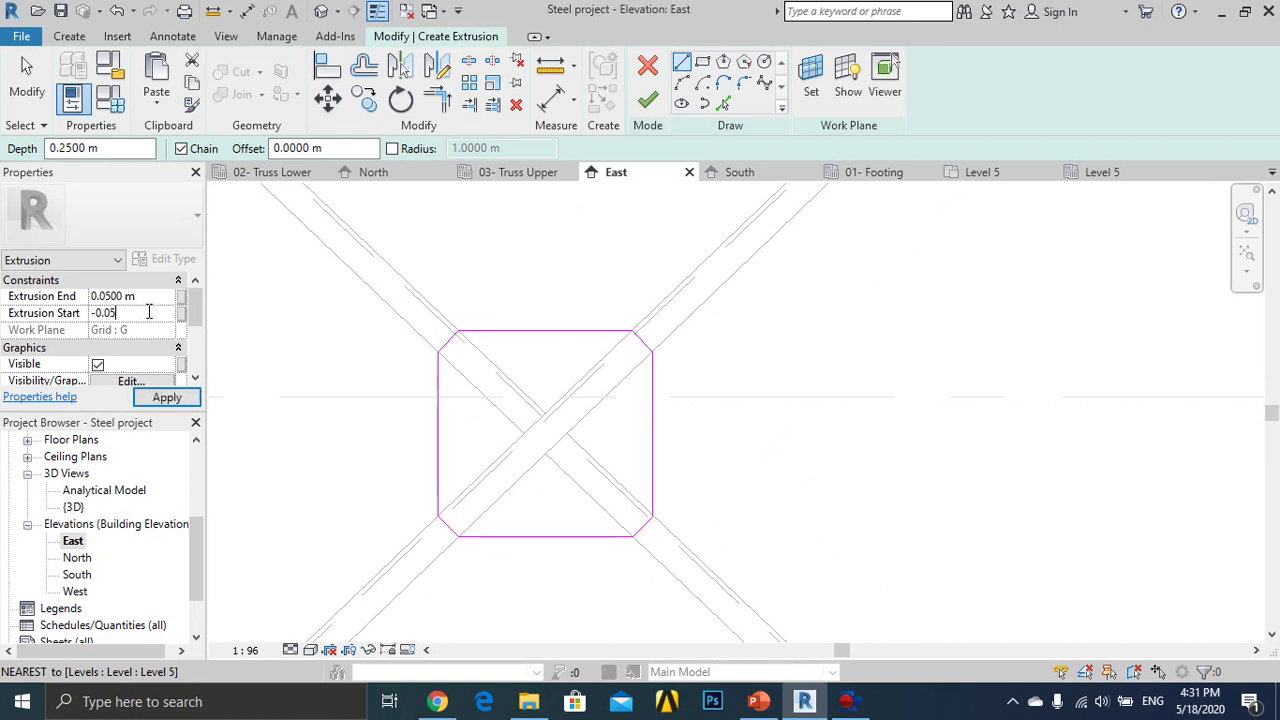
left_click(167, 397)
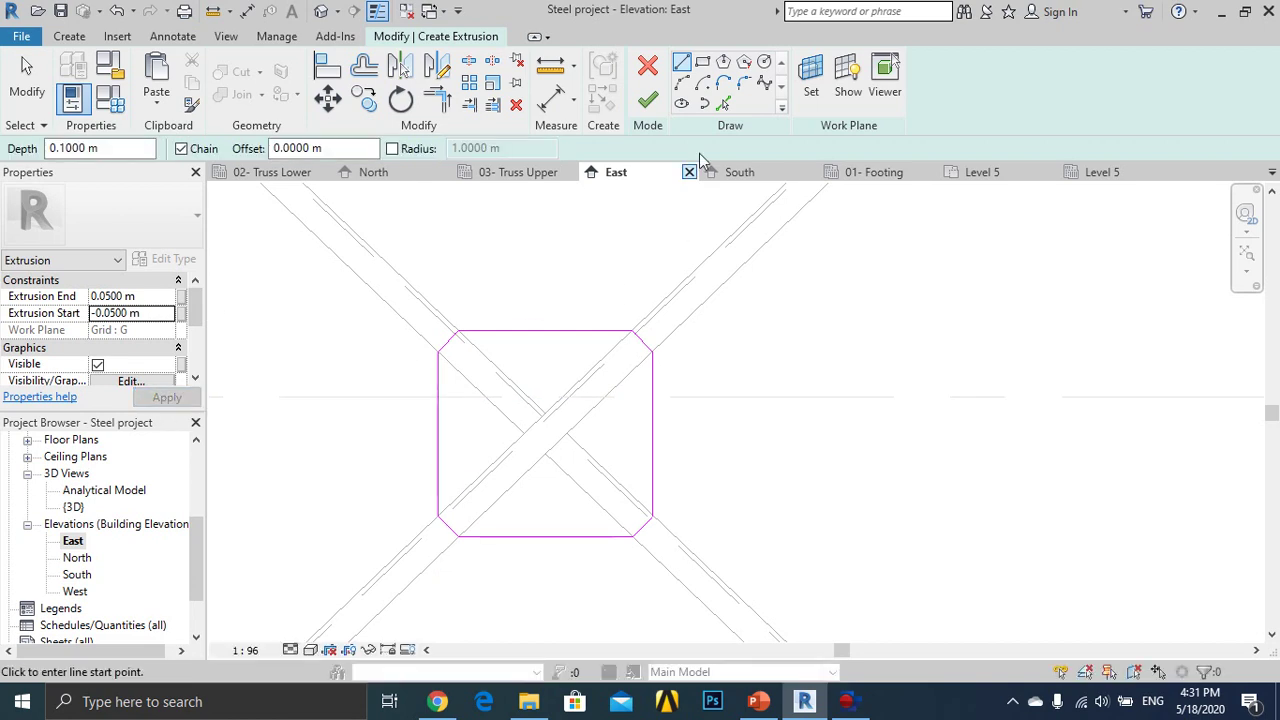
left_click(648, 100)
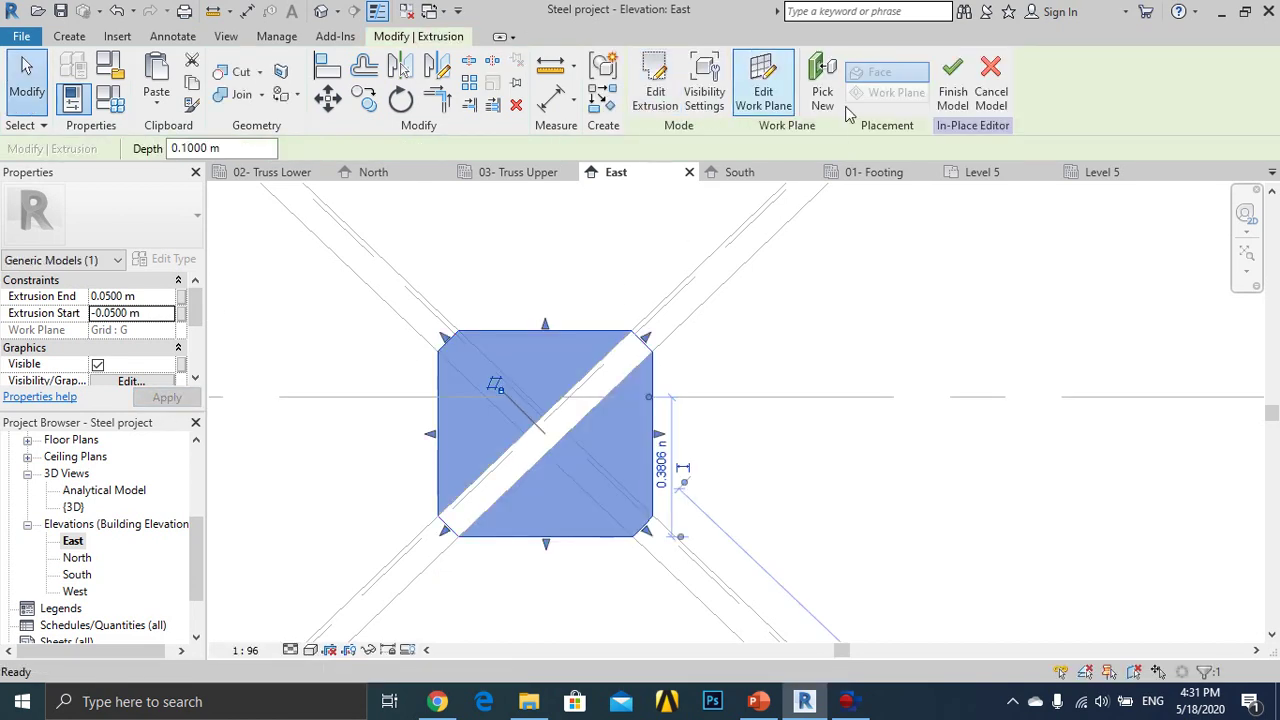
Finish the in-place gusset plate model and inspect it in the 3D view.
left_click(953, 85)
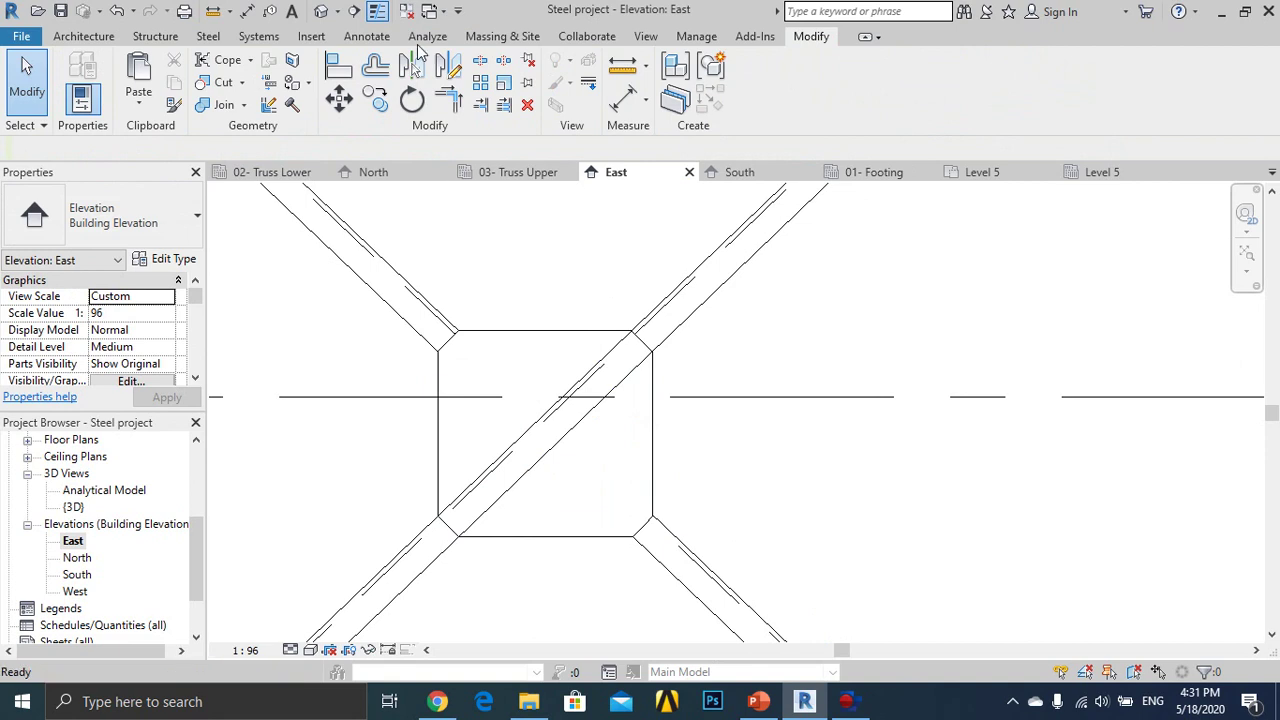
left_click(336, 12)
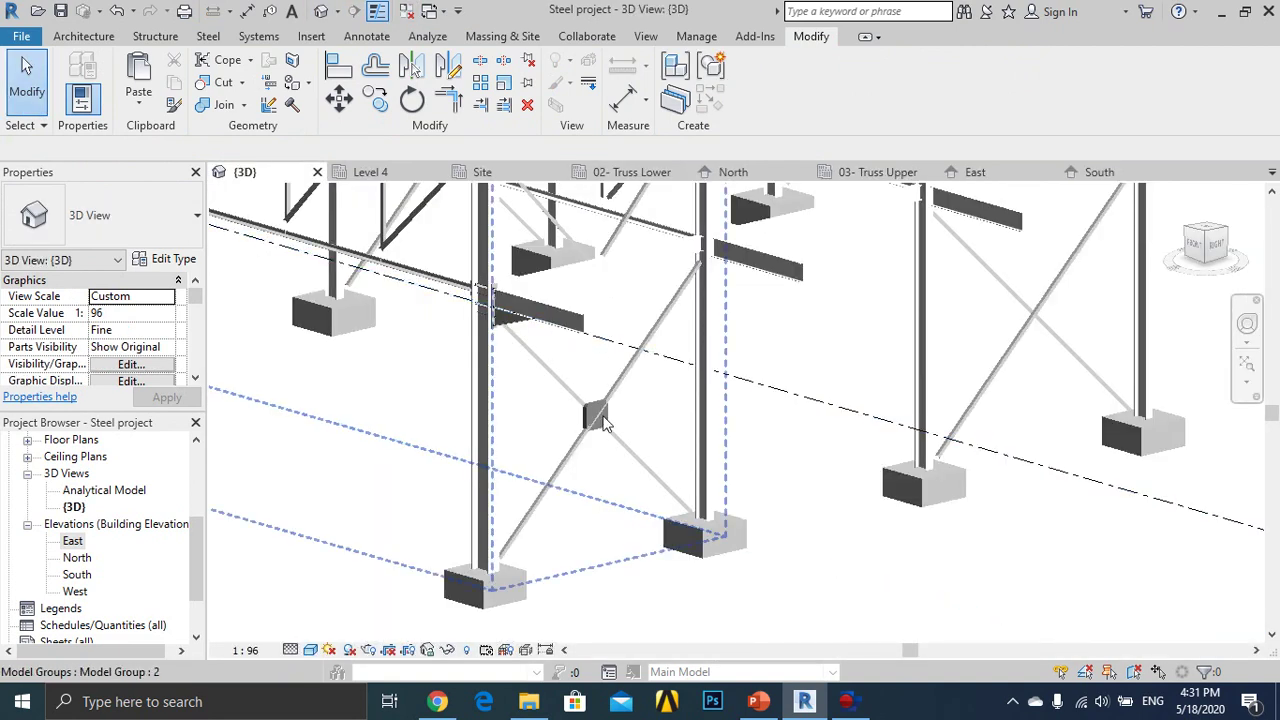
scroll(565, 432, "up", 5)
scroll(565, 432, "up", 2)
left_click(595, 379)
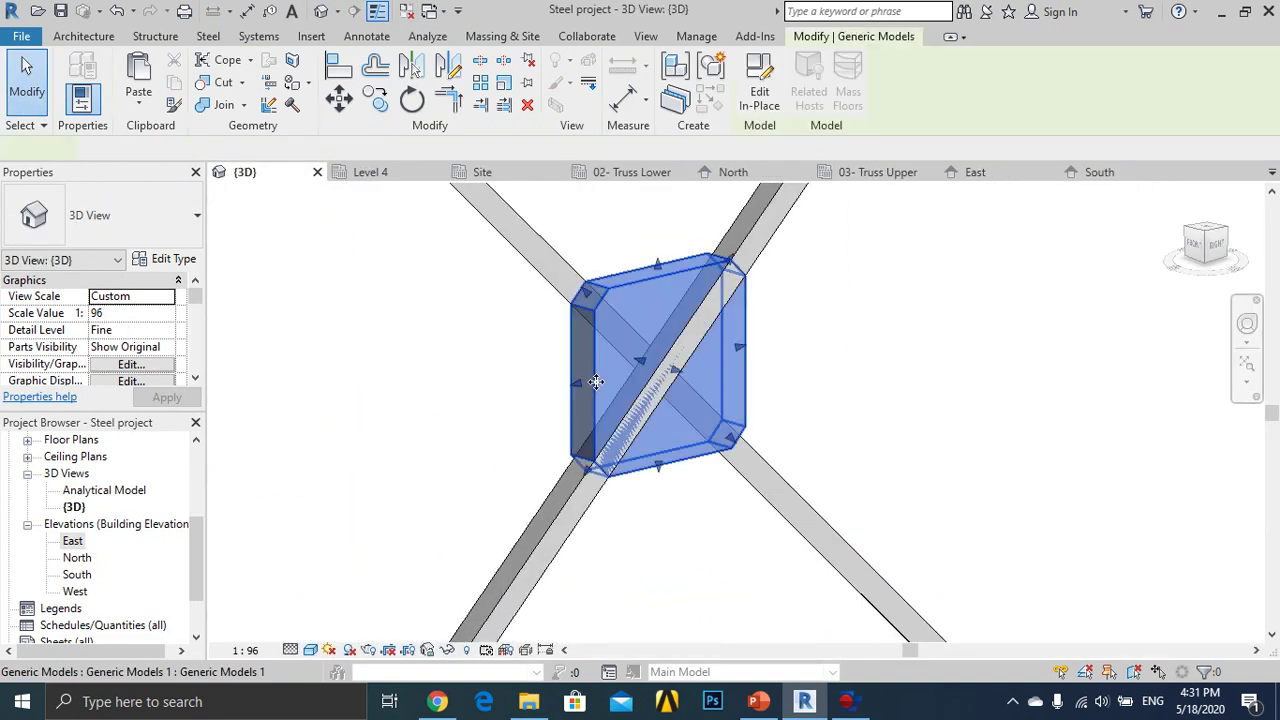
scroll(537, 402, "down", 2)
mouse_move(578, 376)
middle_mouse_down("shift")
mouse_move(726, 460)
mouse_move(754, 514)
mouse_move(749, 580)
mouse_move(680, 380)
middle_mouse_up("shift")
scroll(676, 440, "up", 3)
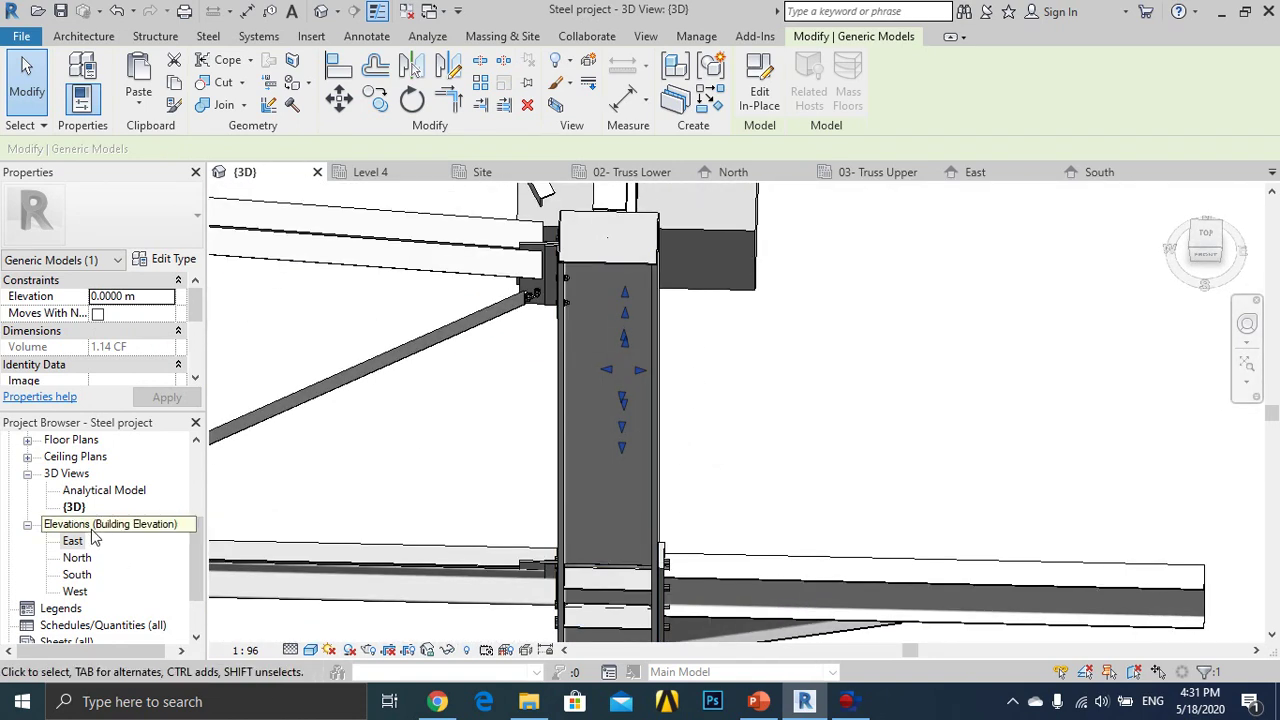
scroll(92, 490, "up", 2)
In the Level 5 plan, move the gusset plate onto the brace line.
double_click(85, 477)
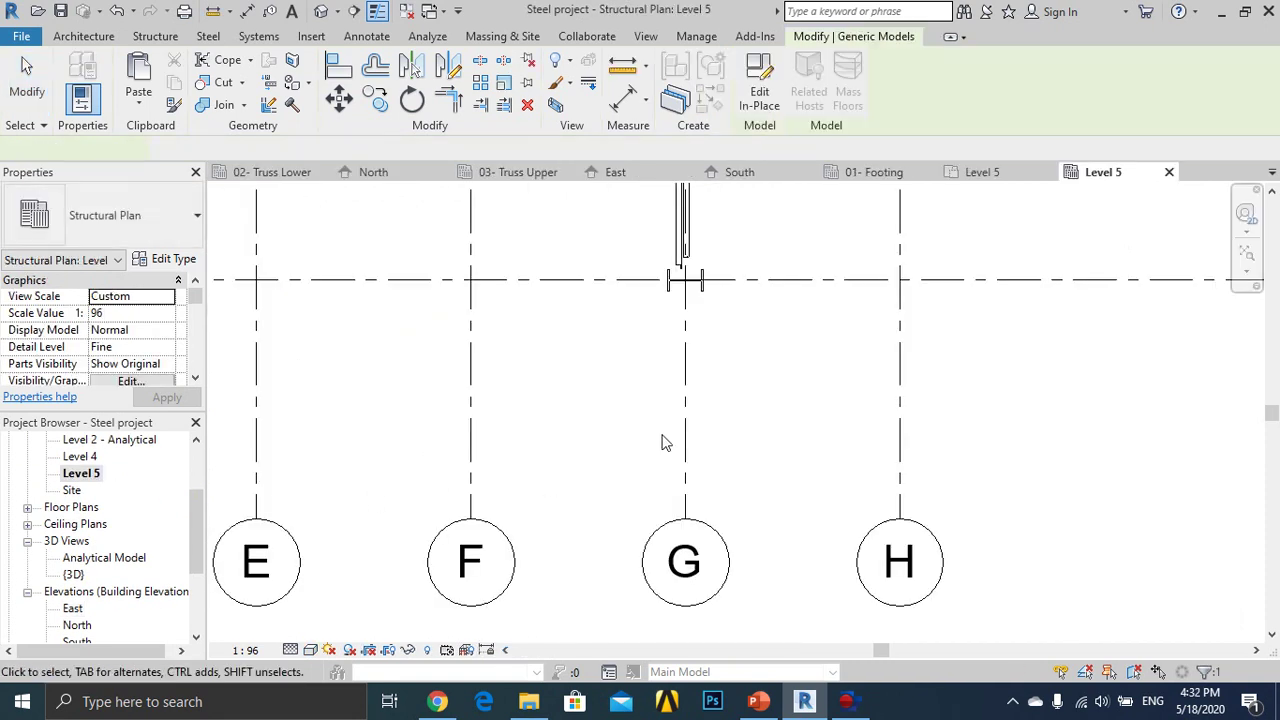
scroll(700, 500, "up", 3)
scroll(676, 312, "up", 2)
scroll(676, 312, "up", 3)
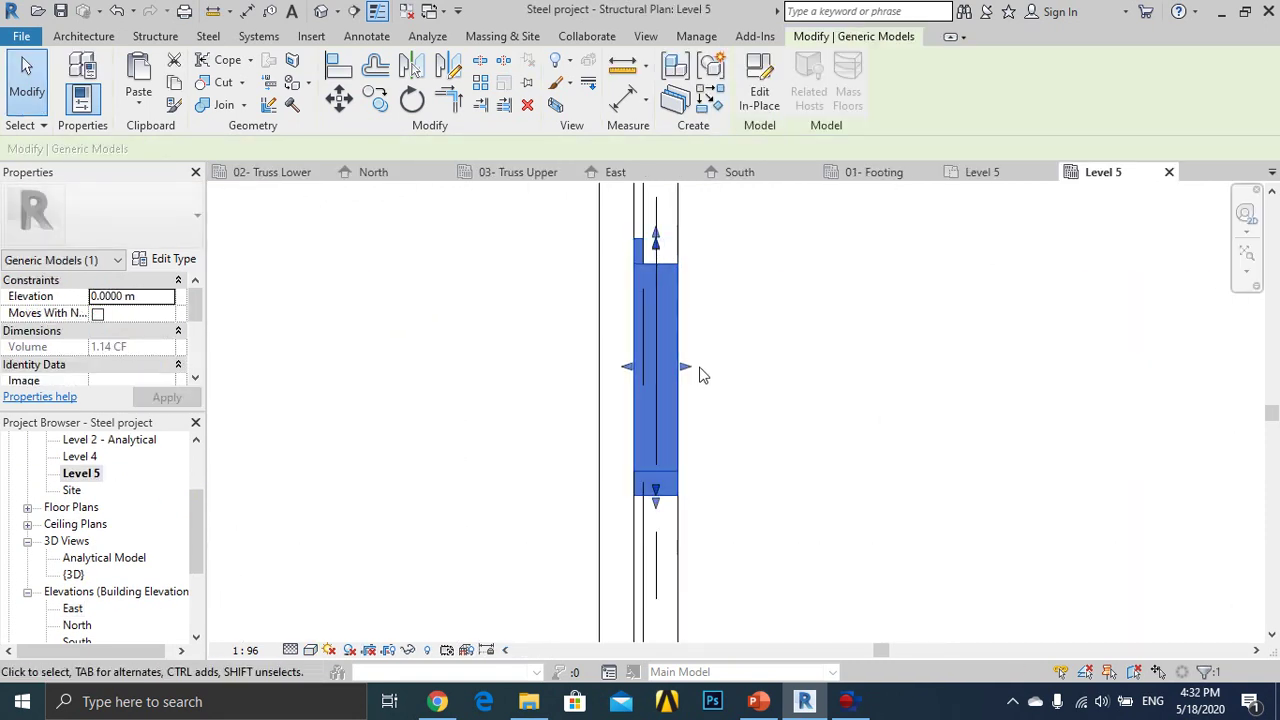
left_click_drag(665, 370, 643, 366)
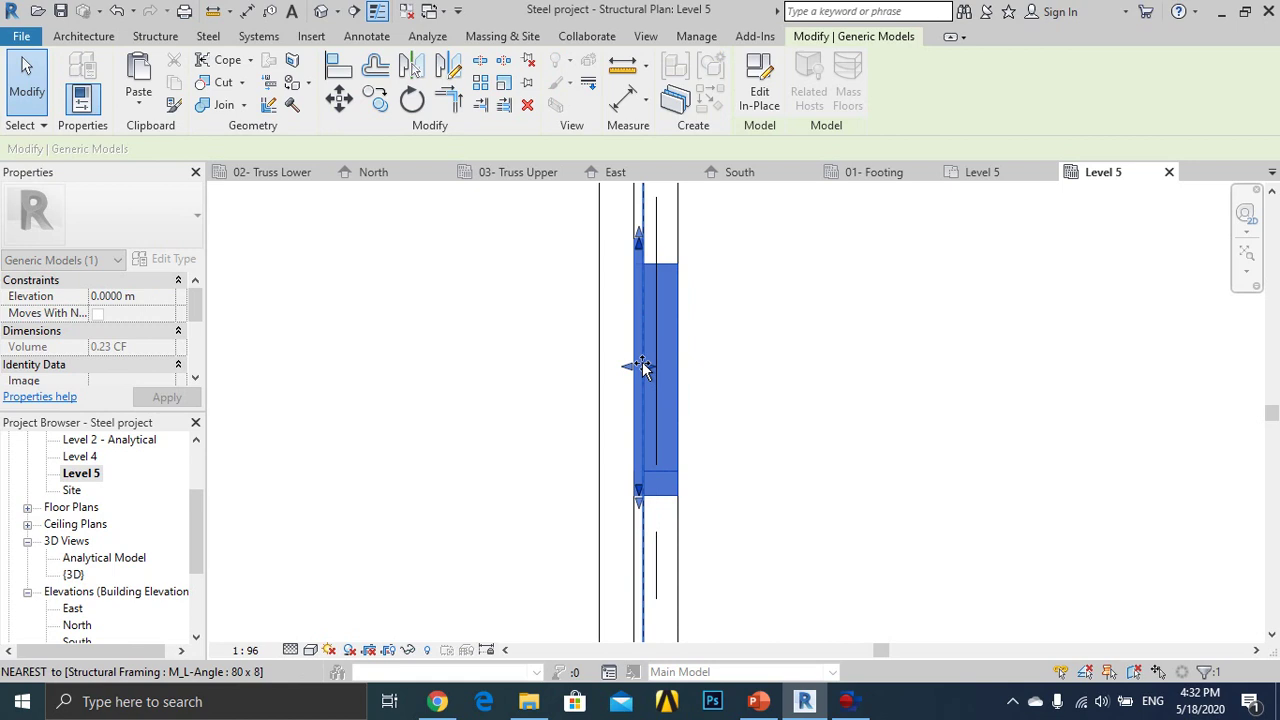
left_click(720, 388)
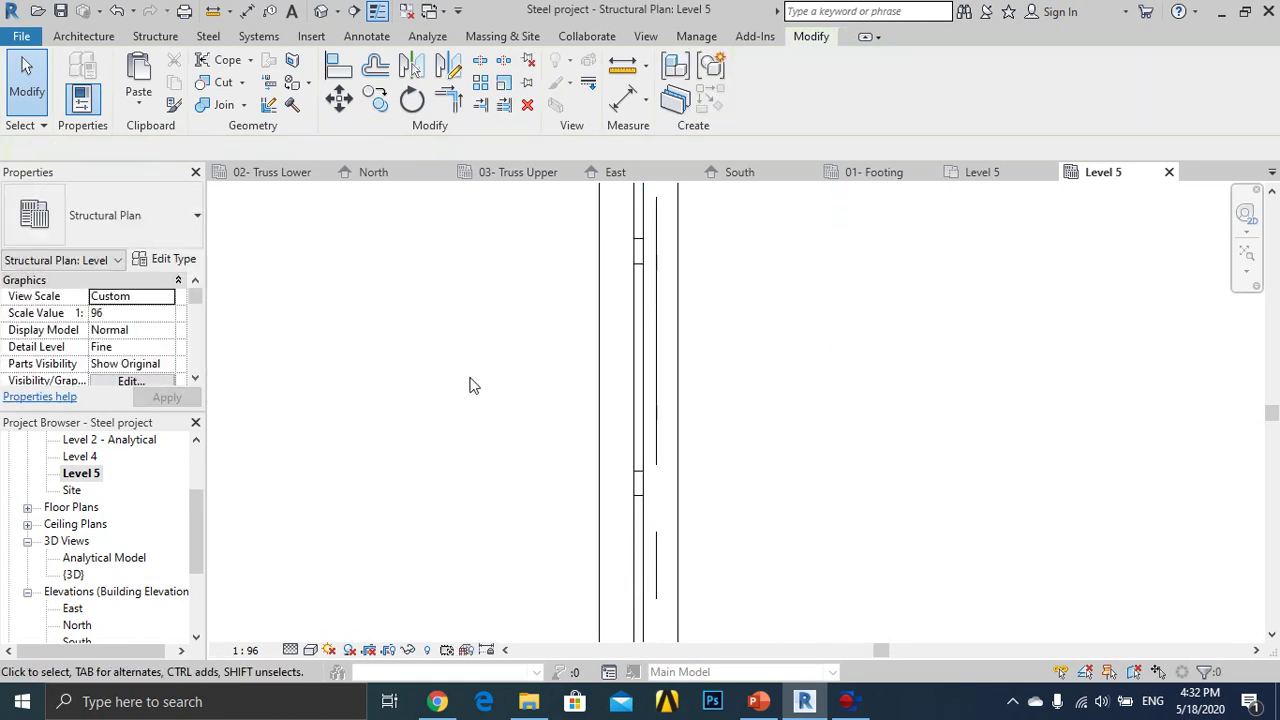
Back in 3D, orbit to the brace connection and select Model Group 2.
left_click(321, 11)
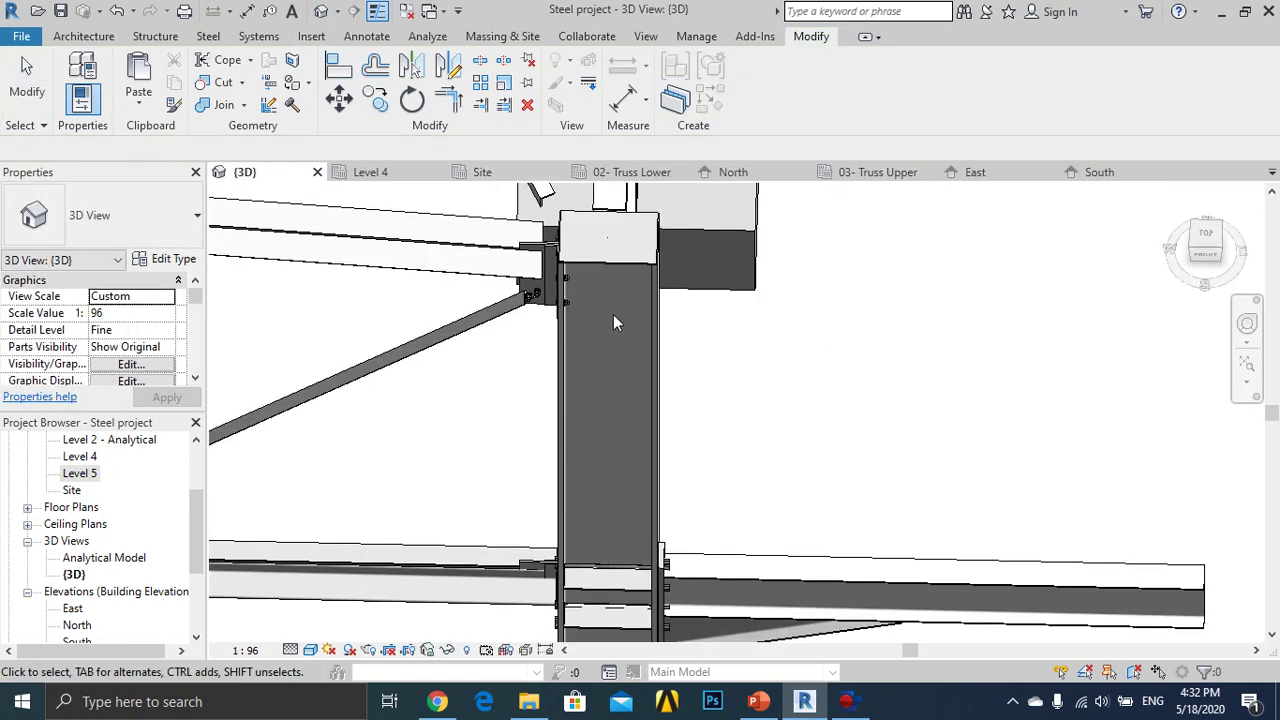
mouse_move(700, 338)
middle_mouse_down("shift")
mouse_move(634, 337)
mouse_move(614, 205)
mouse_move(678, 314)
mouse_move(654, 248)
mouse_move(677, 288)
middle_mouse_up("shift")
scroll(634, 337, "up", 3)
scroll(640, 323, "up", 3)
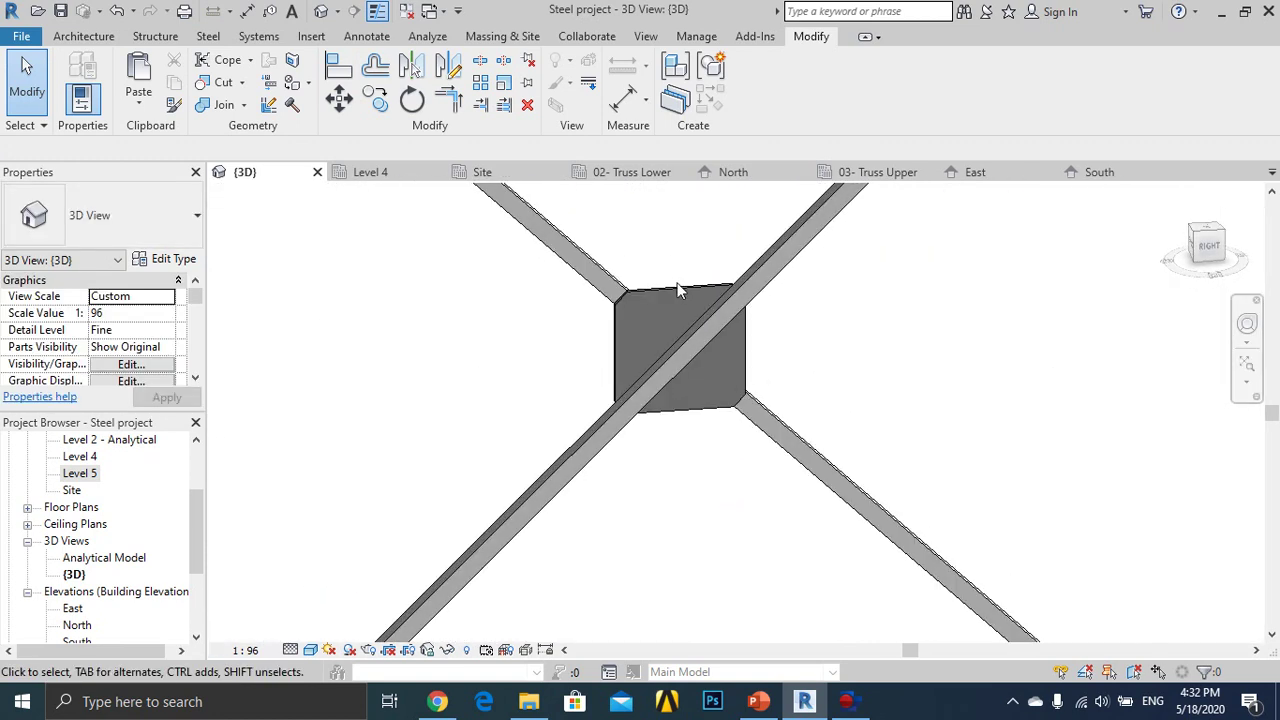
mouse_move(650, 403)
middle_mouse_down("shift")
mouse_move(826, 380)
mouse_move(872, 387)
mouse_move(1054, 477)
mouse_move(1066, 499)
mouse_move(943, 503)
mouse_move(743, 466)
mouse_move(666, 360)
middle_mouse_up("shift")
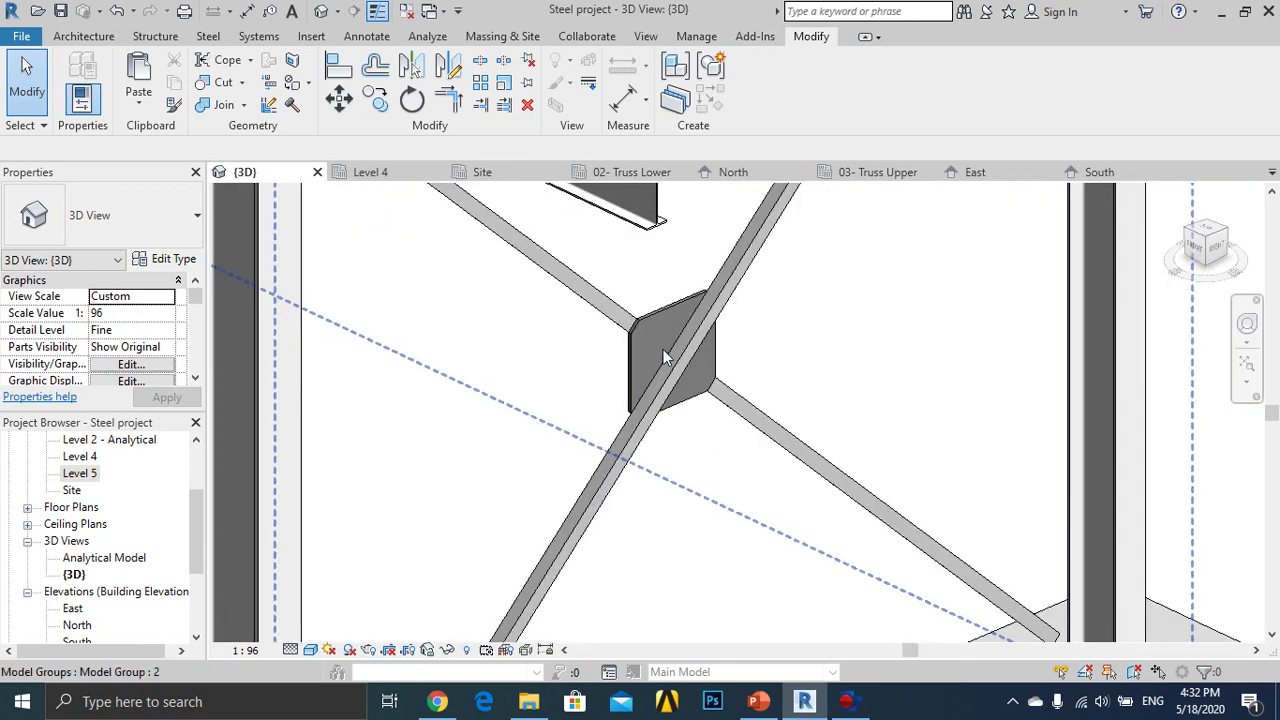
left_click(628, 480)
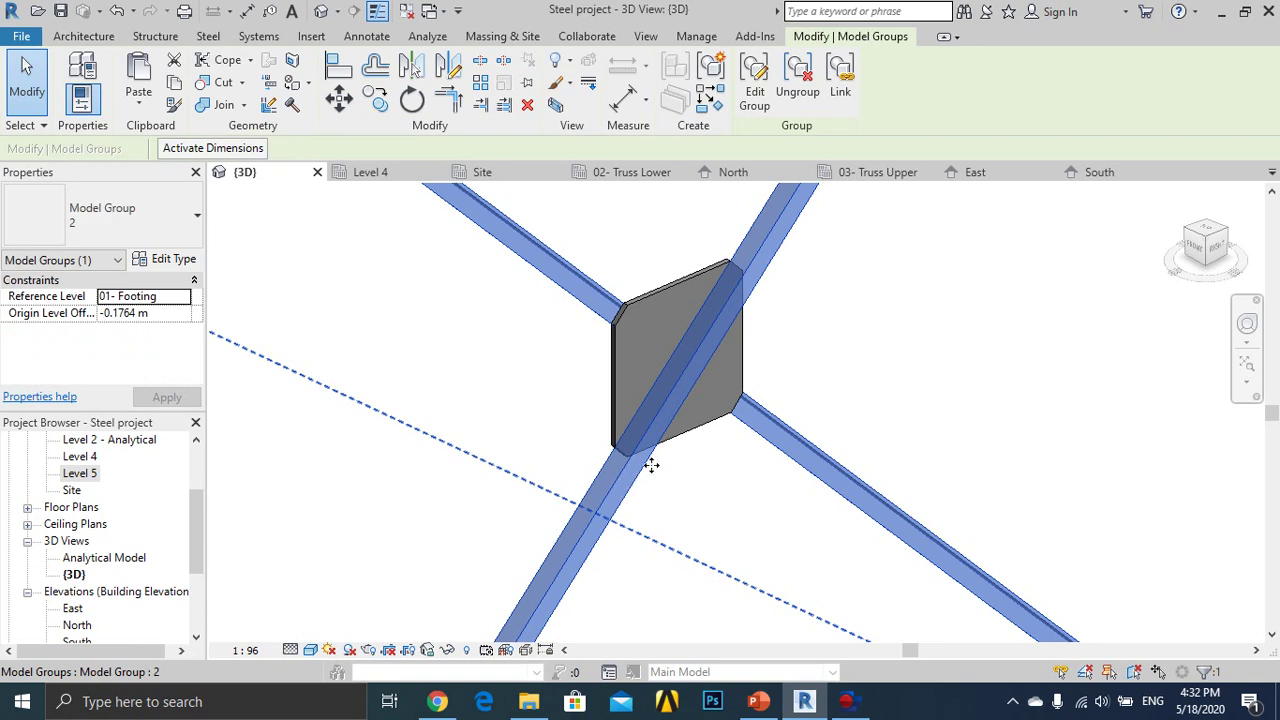
Edit Model Group 2 and rotate the lower brace's cross-section by 180°.
double_click(609, 497)
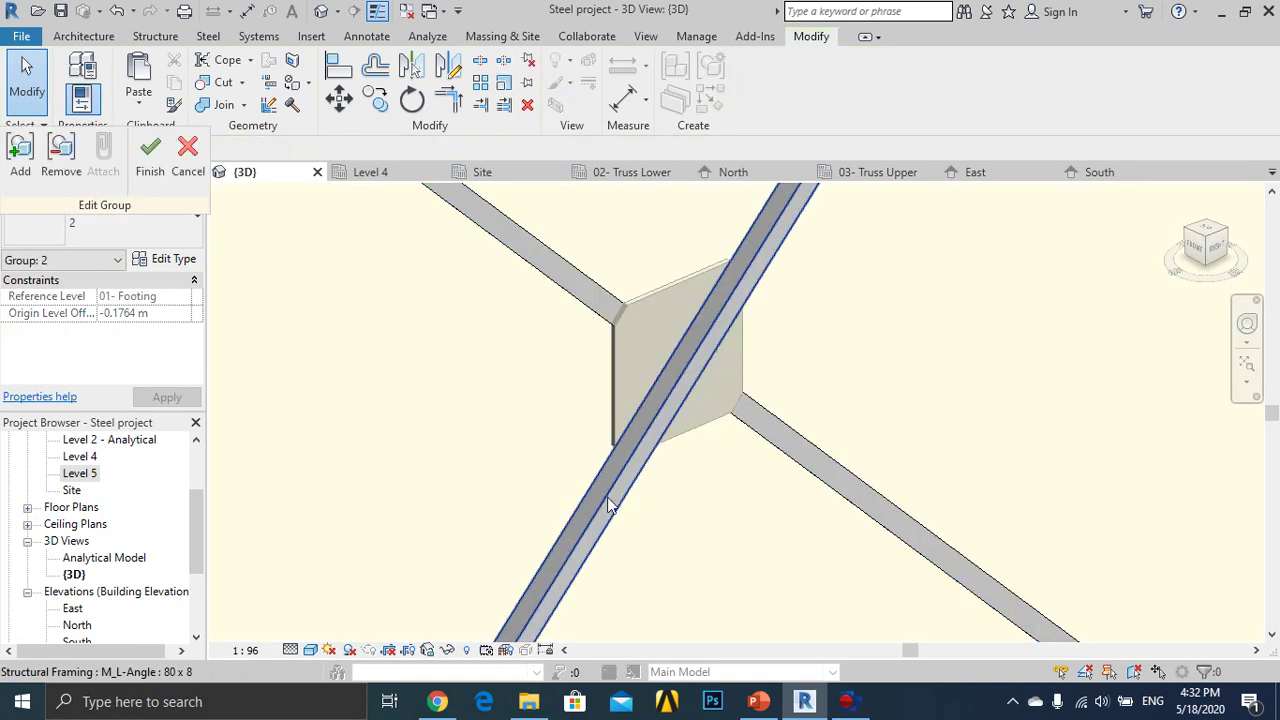
left_click(607, 503)
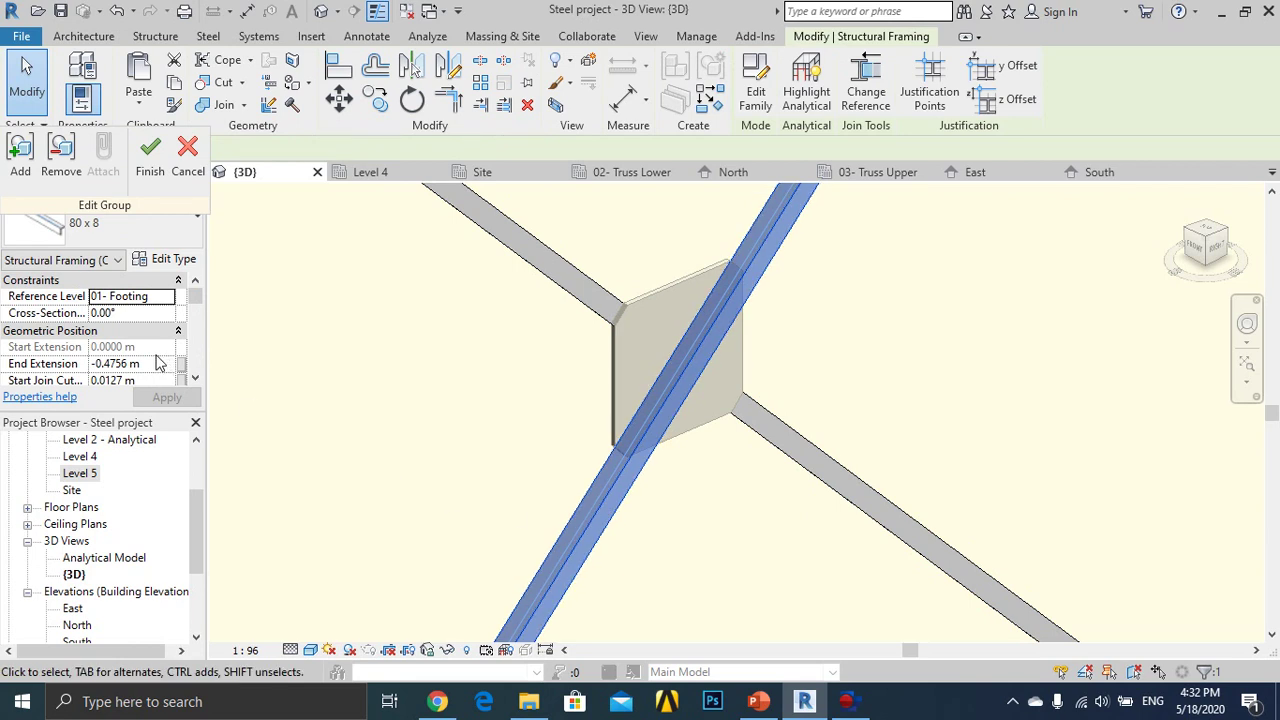
left_click(137, 313)
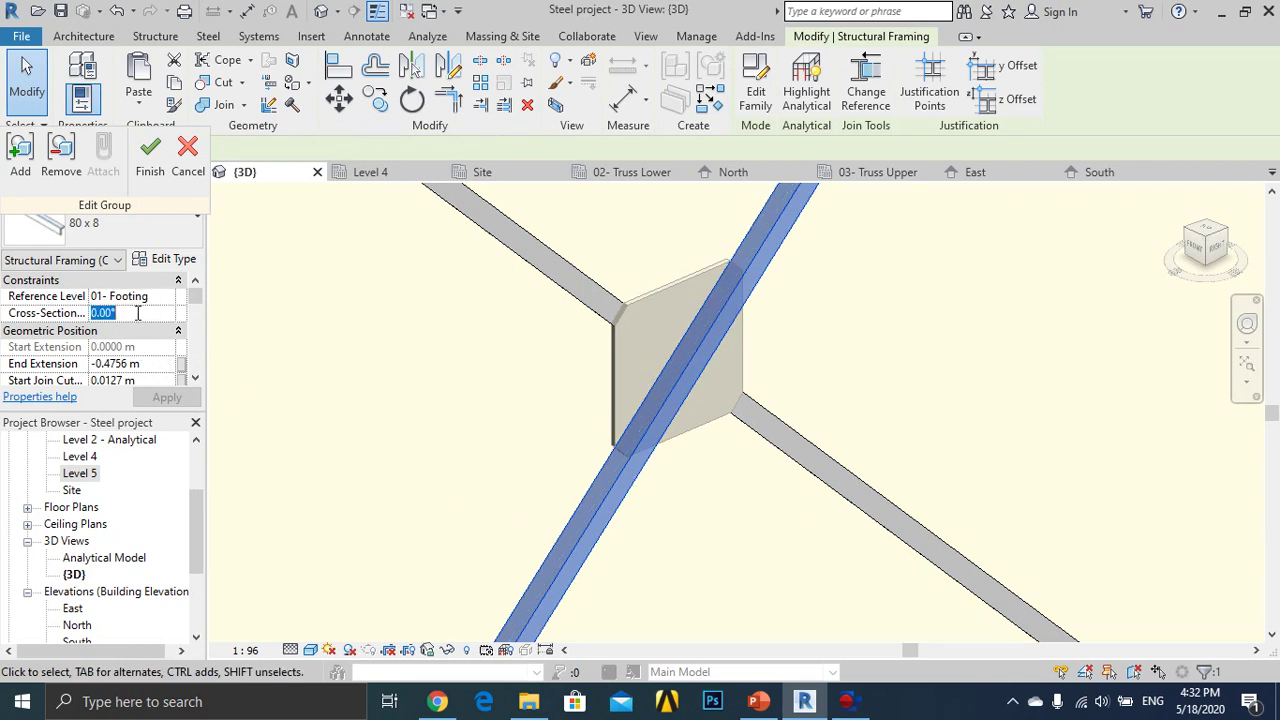
type("180")
key("Return")
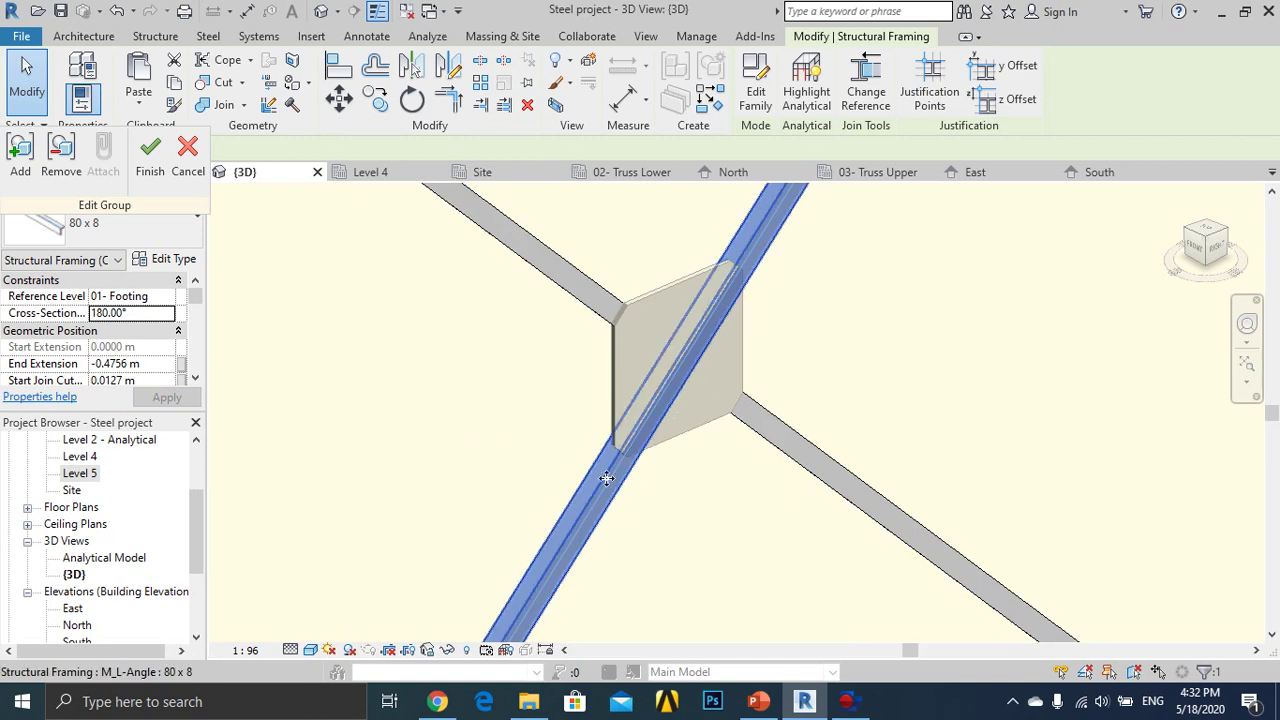
scroll(643, 423, "up", 2)
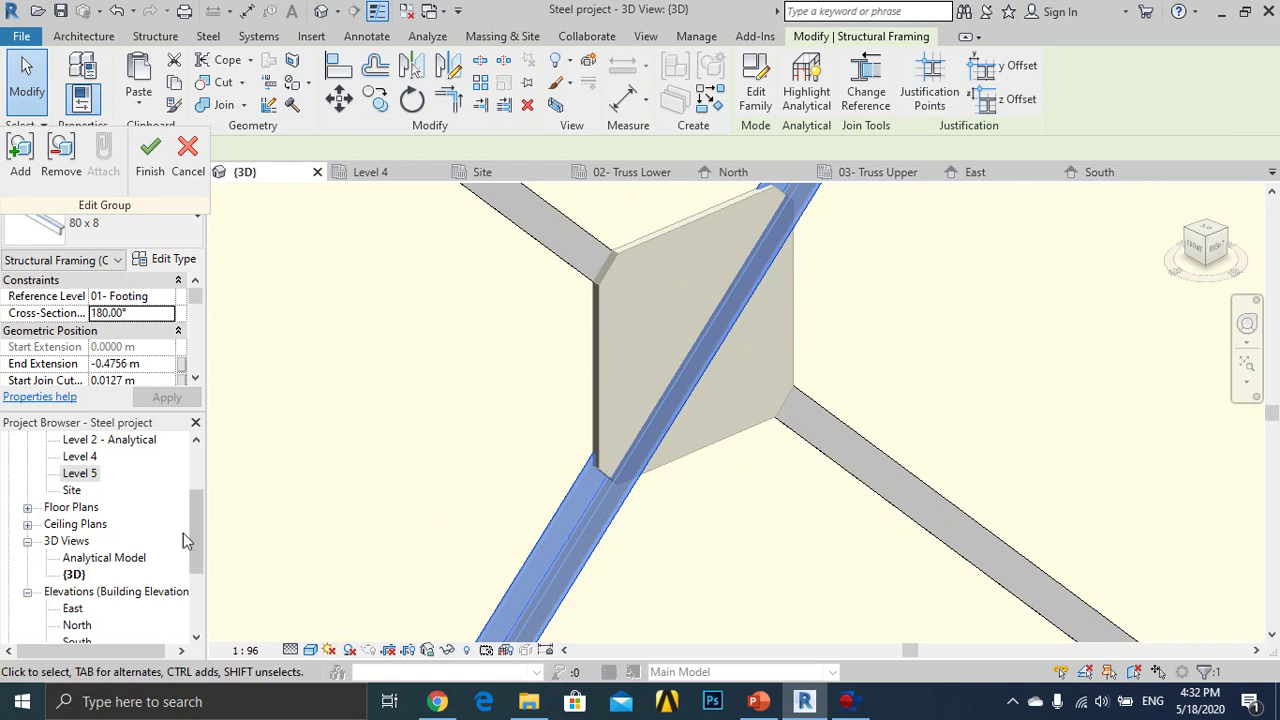
scroll(110, 545, "down", 2)
scroll(506, 434, "down", 2)
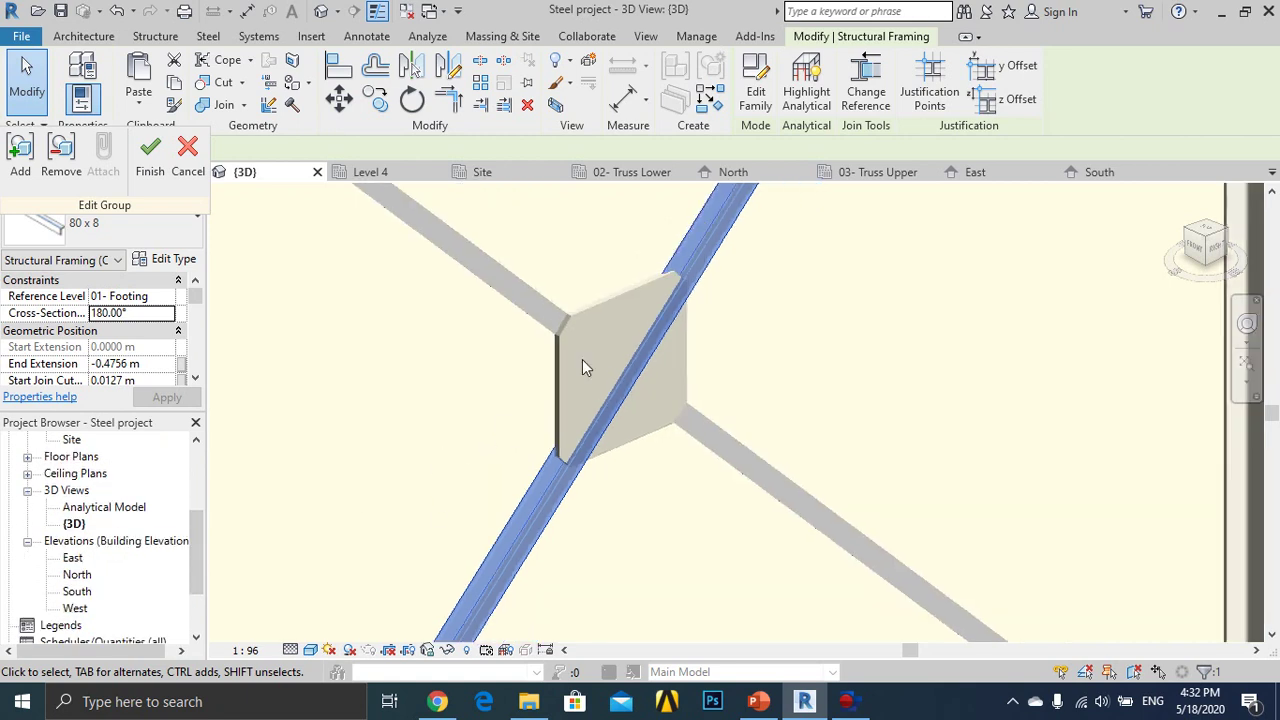
scroll(711, 291, "down", 2)
scroll(90, 530, "up", 2)
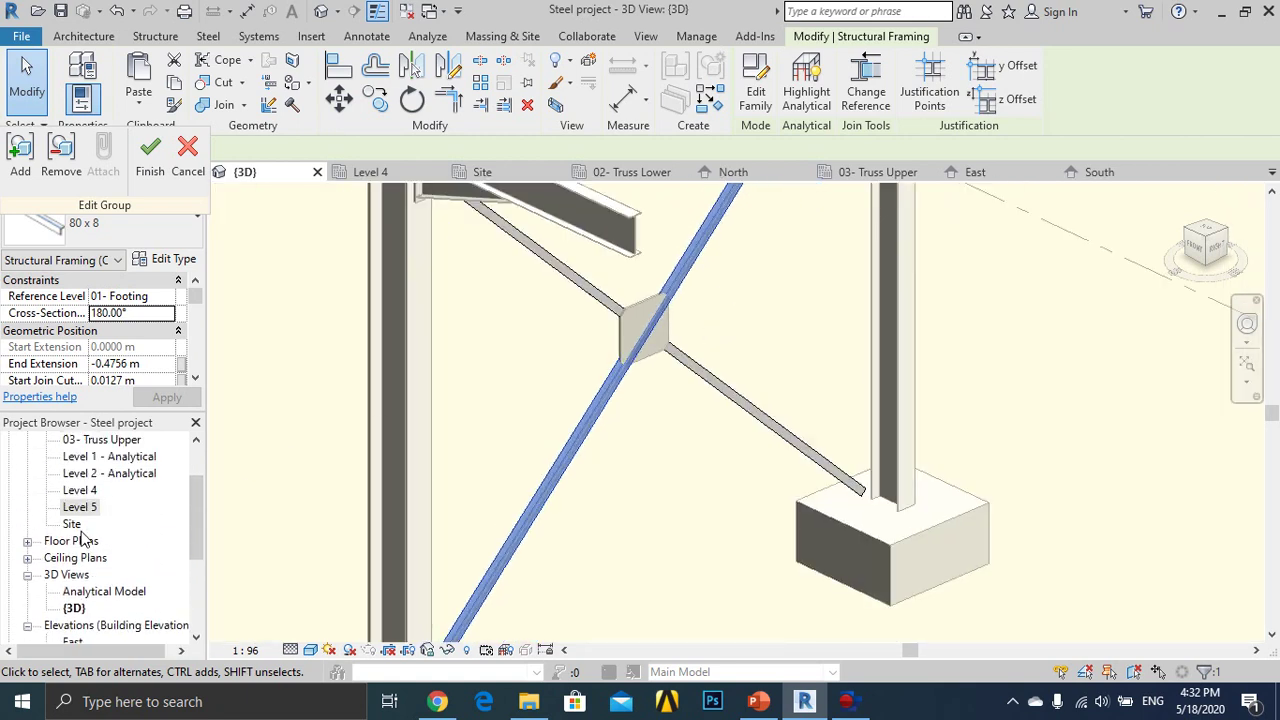
In the Level 5 plan, set the angle brace's y offset to -0.0050 m.
double_click(80, 507)
left_click(645, 440)
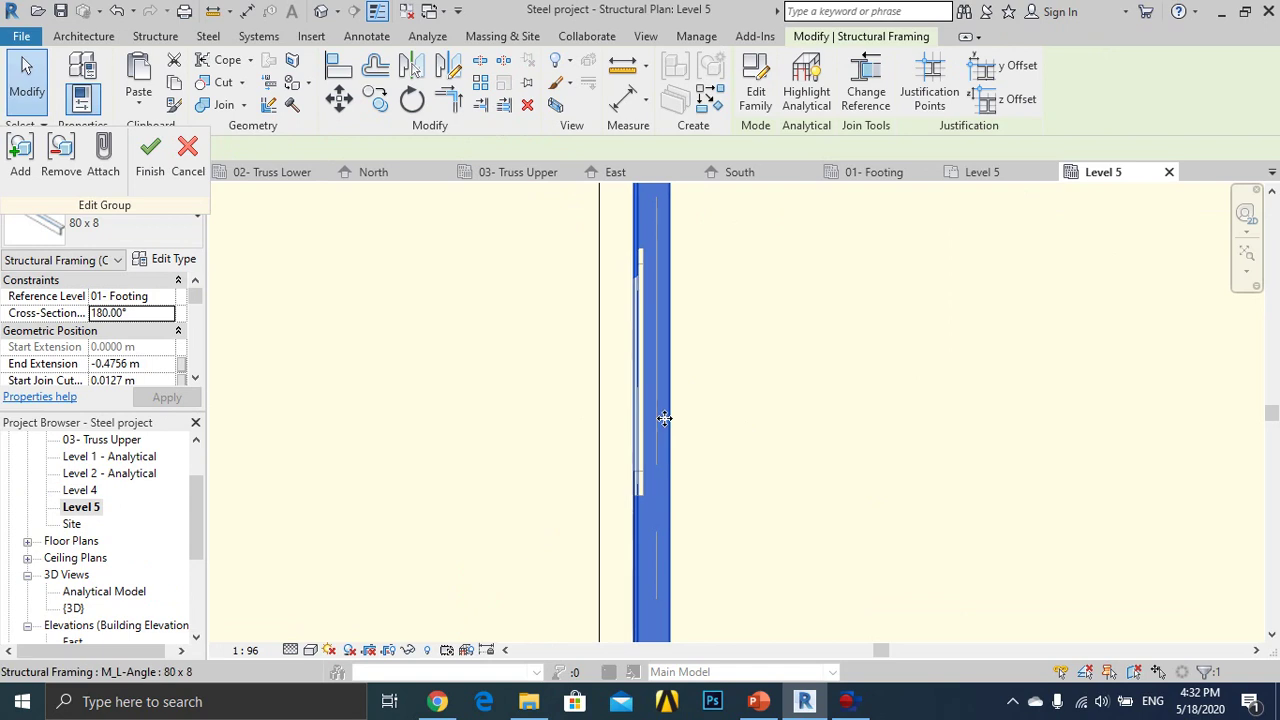
scroll(95, 320, "down", 3)
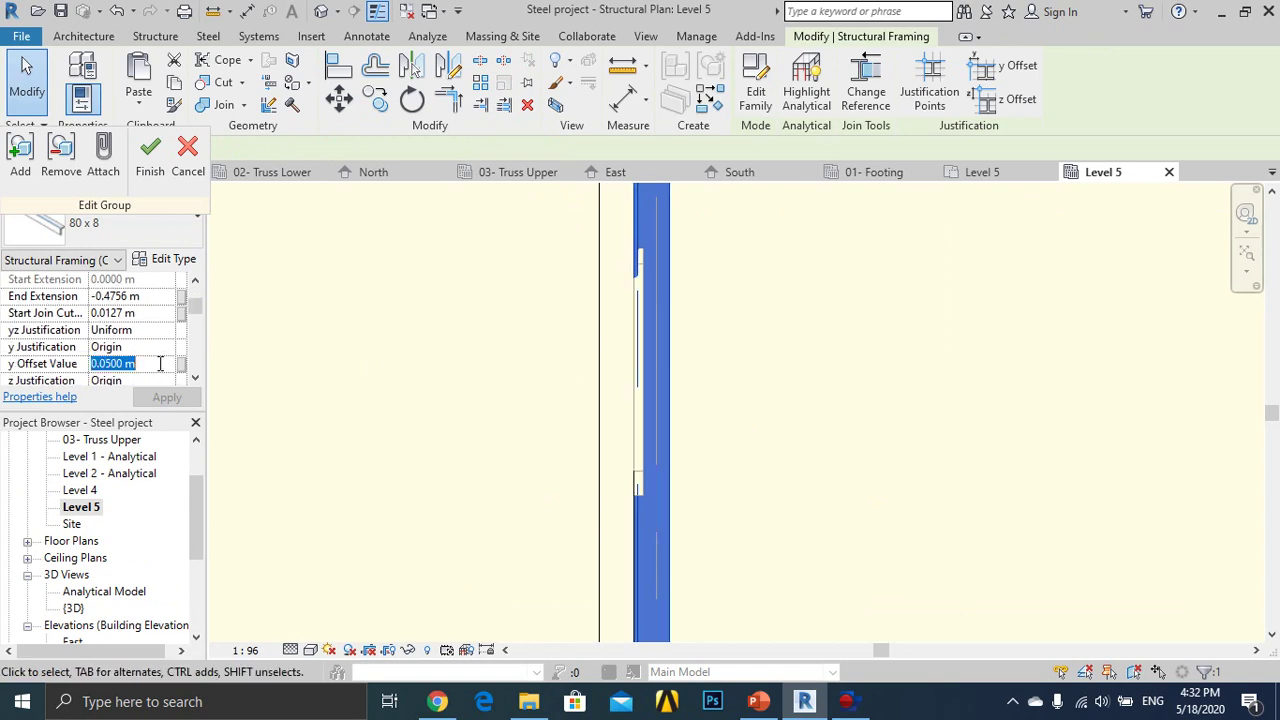
type("-0.0")
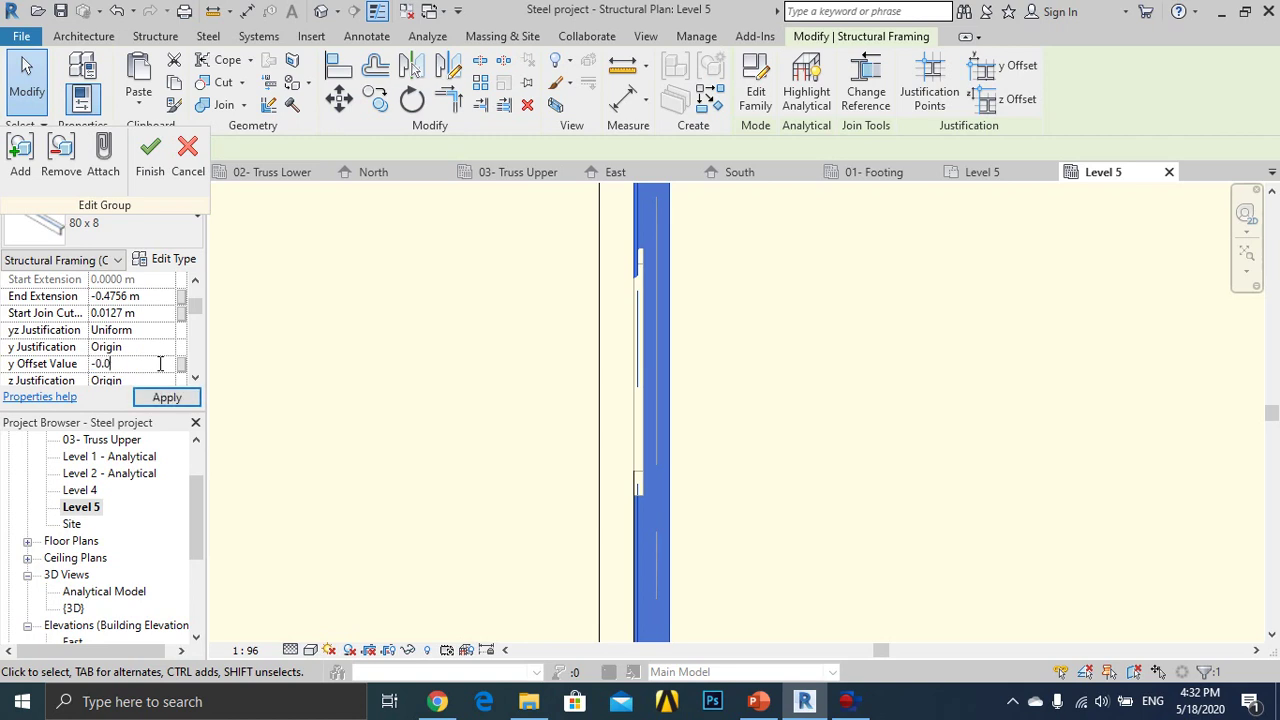
key("Return")
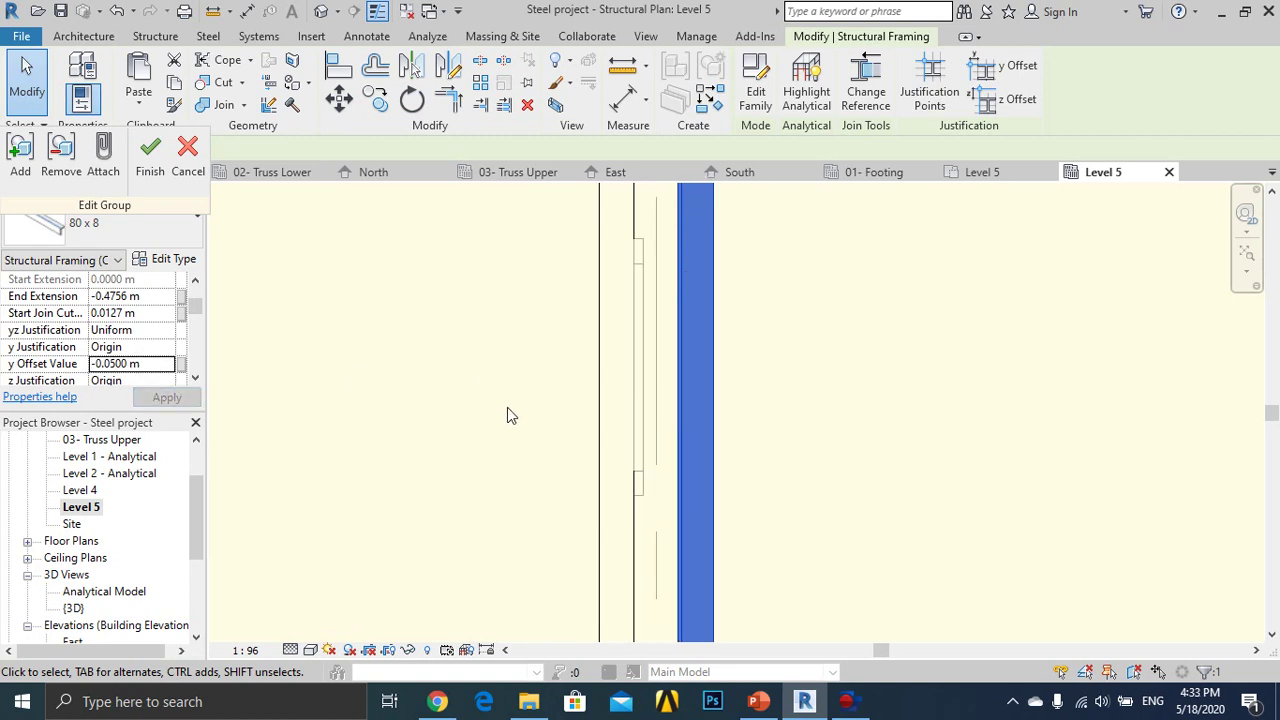
left_click(117, 363)
type("0")
Finish editing the model group and clear the selection.
scroll(310, 352, "down", 2)
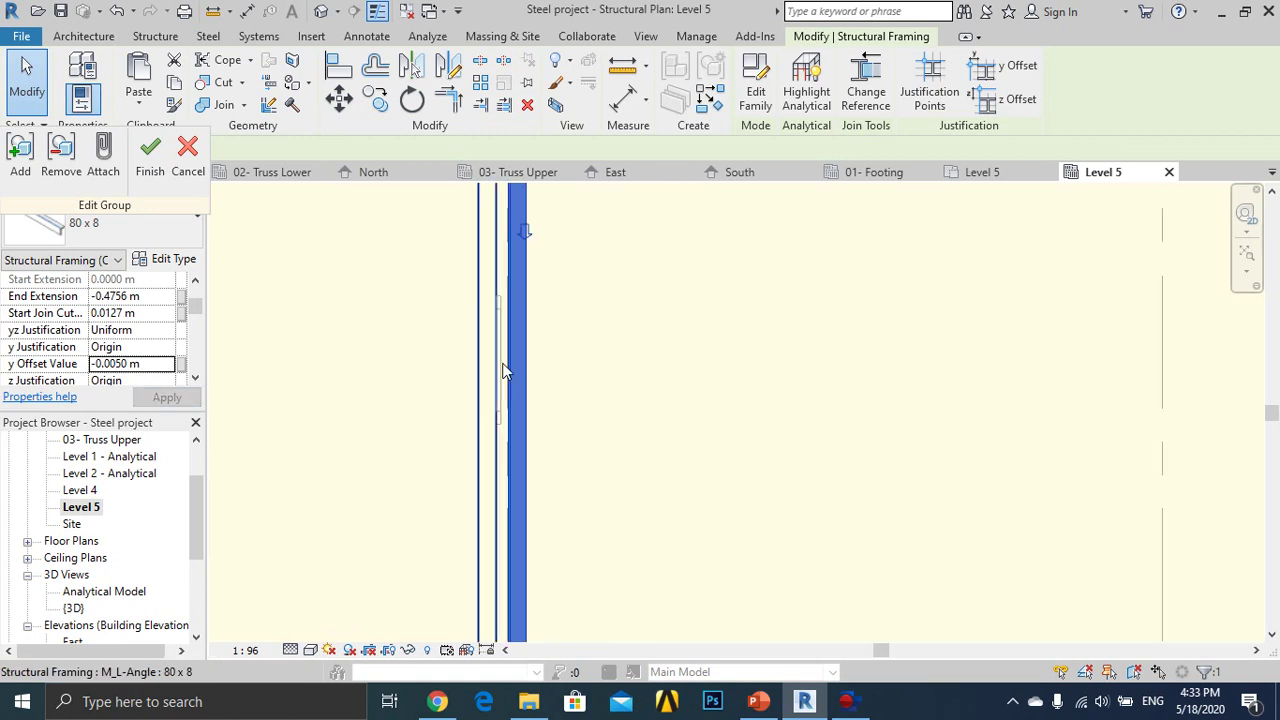
scroll(452, 360, "up", 1)
scroll(450, 360, "up", 1)
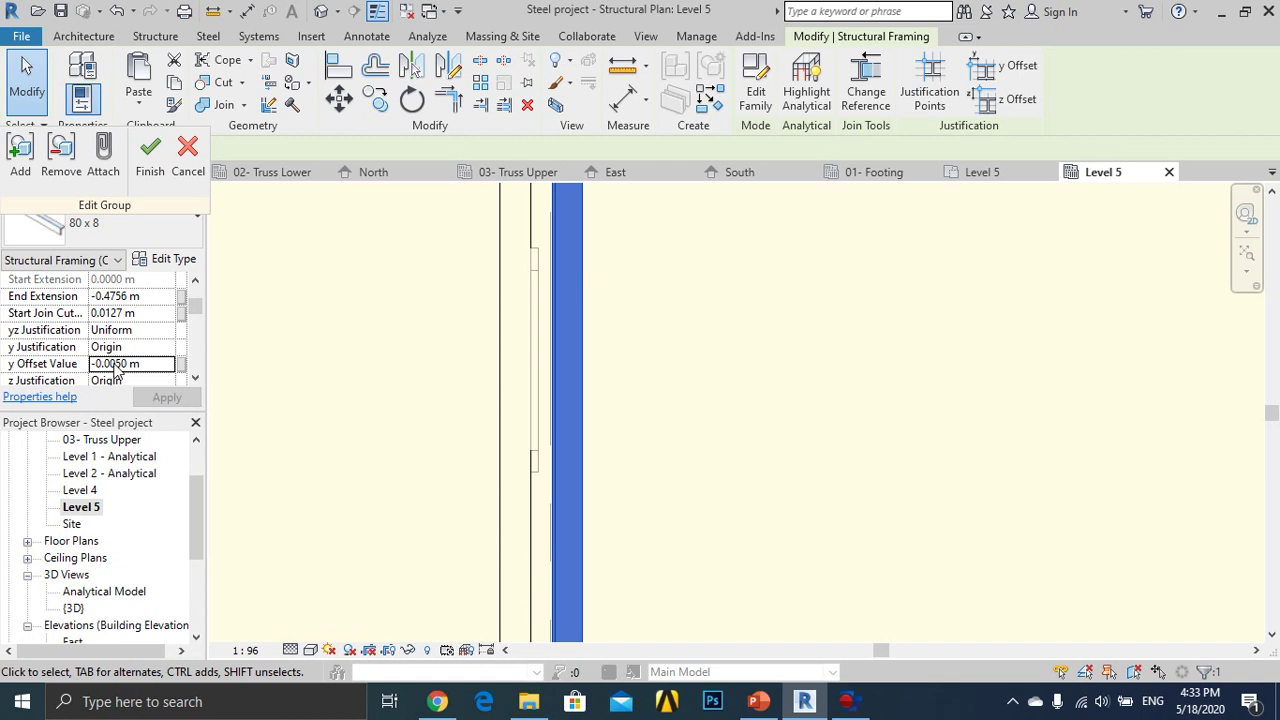
scroll(571, 380, "down", 1)
scroll(572, 380, "down", 1)
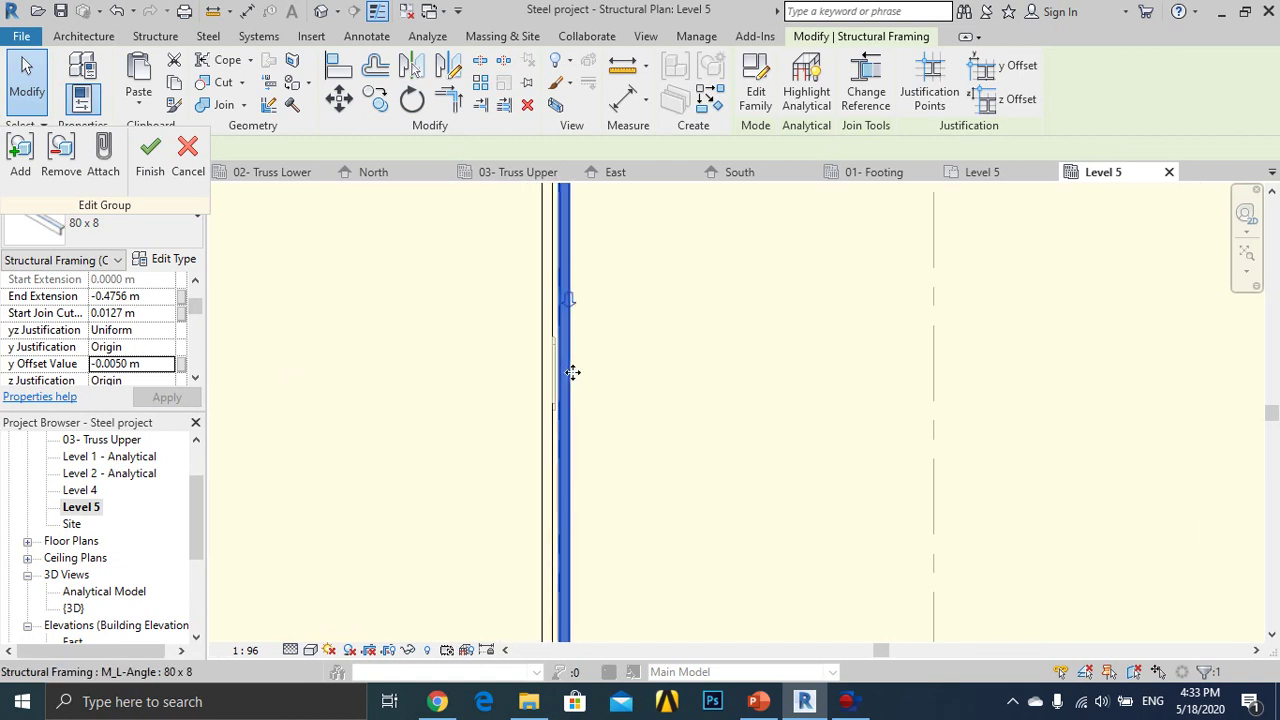
scroll(561, 344, "down", 1)
scroll(560, 344, "down", 1)
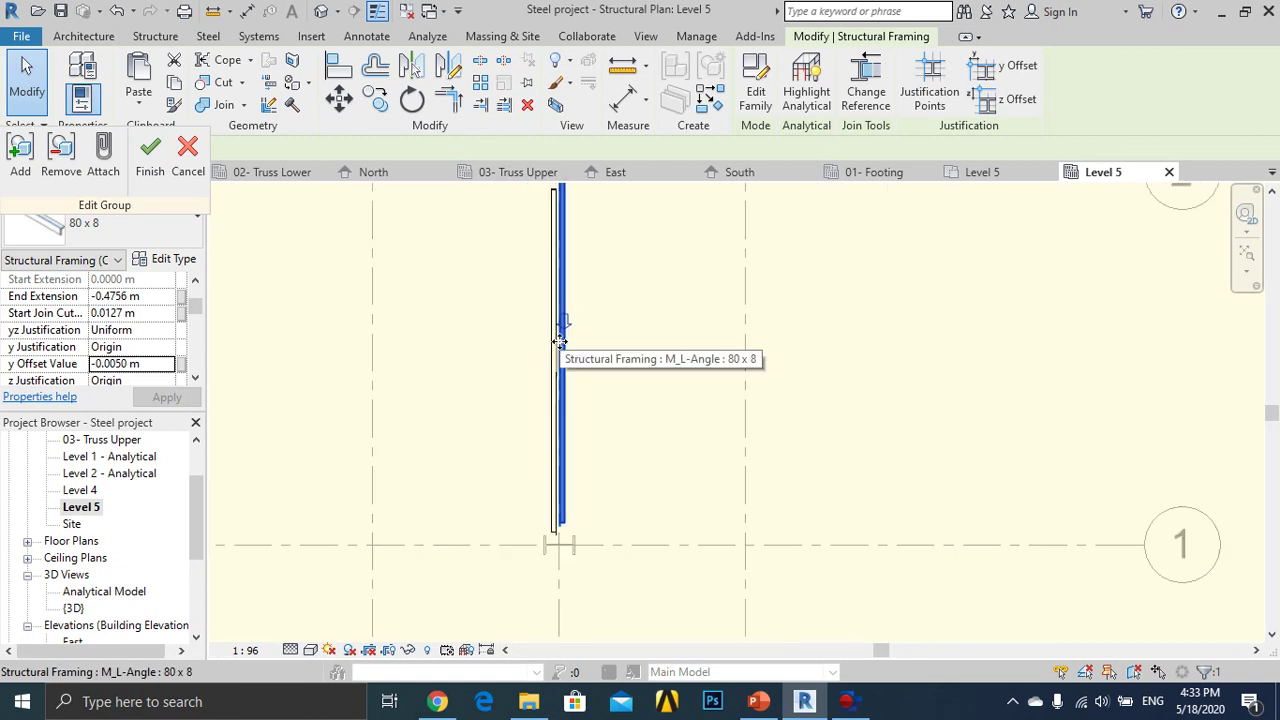
scroll(555, 360, "up", 2)
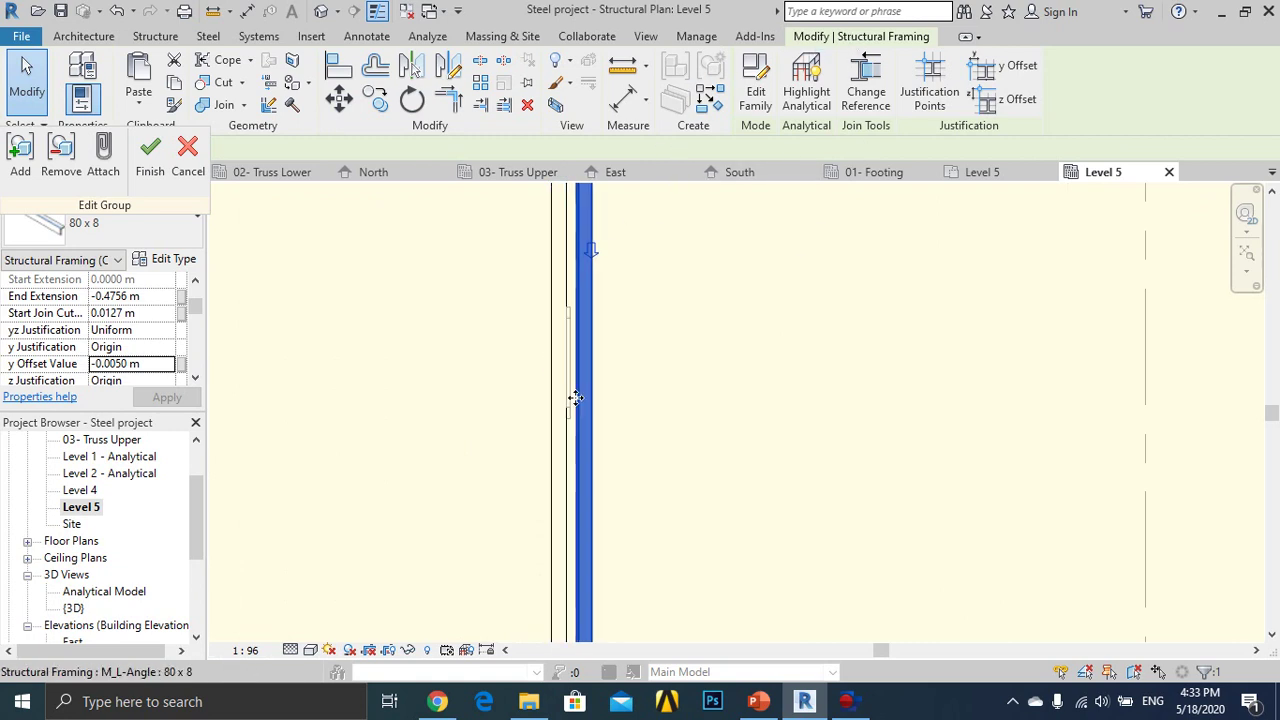
left_click(150, 148)
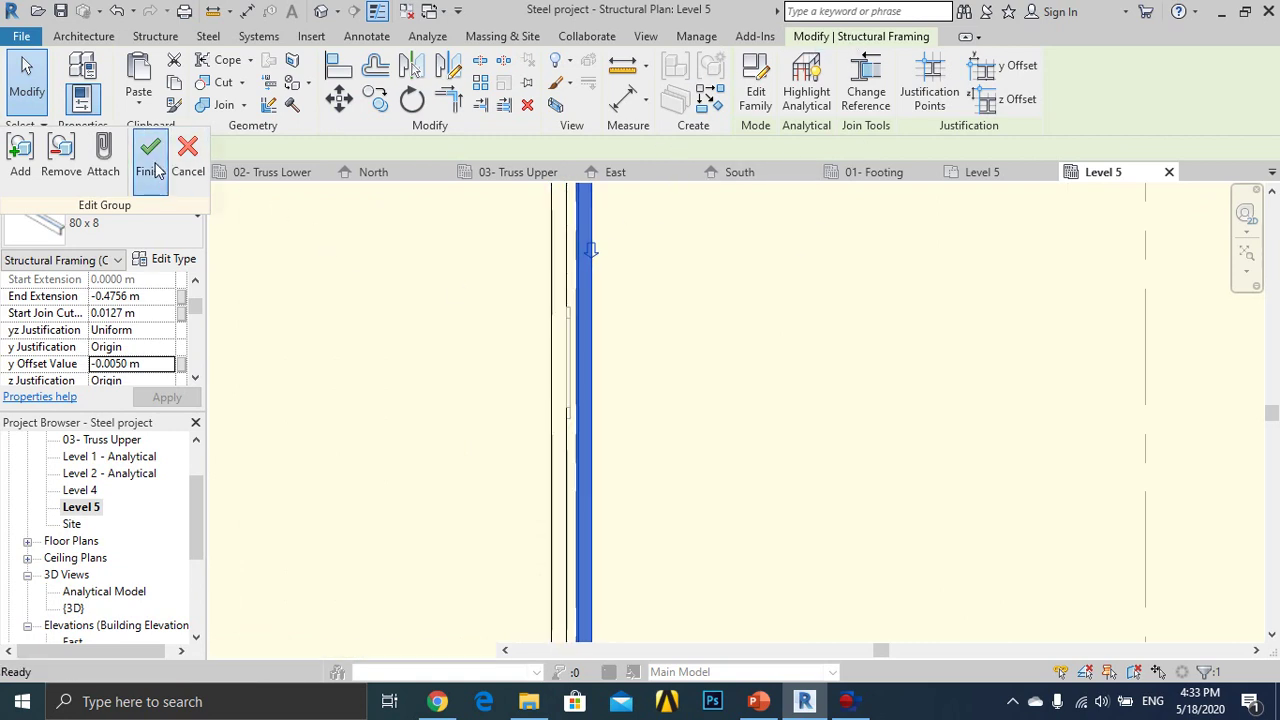
left_click(486, 368)
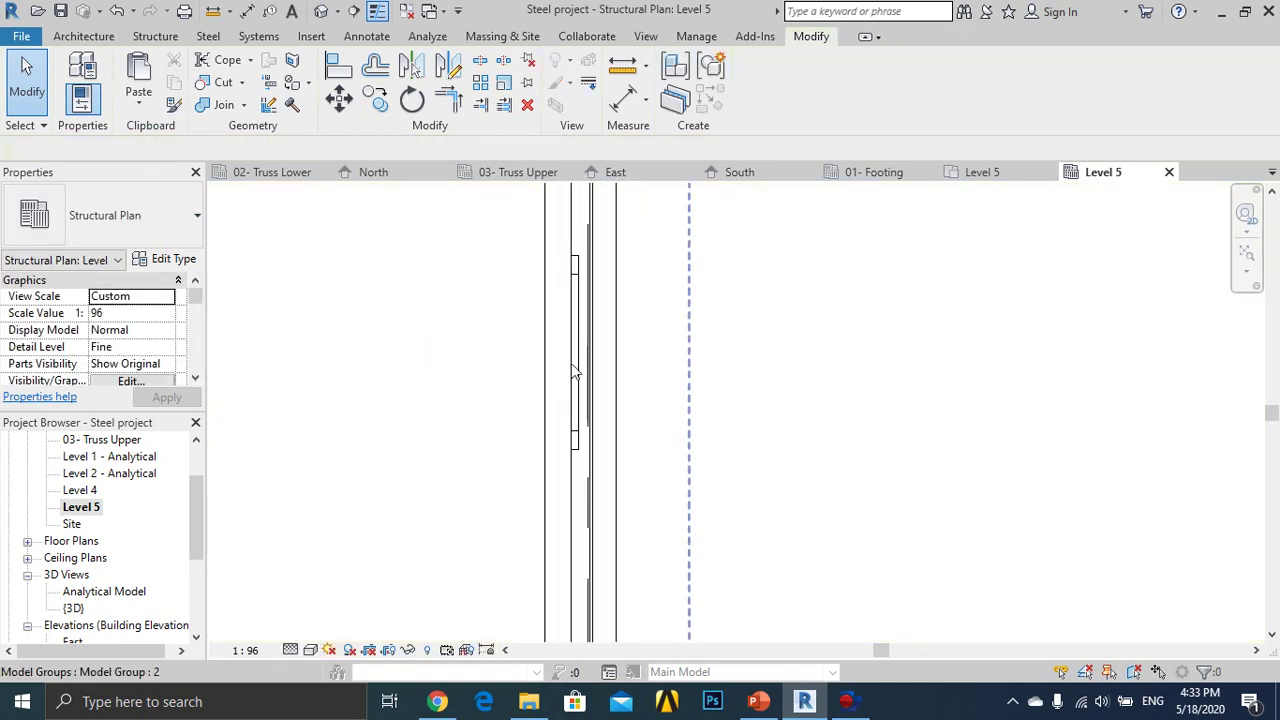
Tab-select the plate inside the group and widen it out to Grid G.
left_click(577, 366)
key("Escape")
key("Tab")
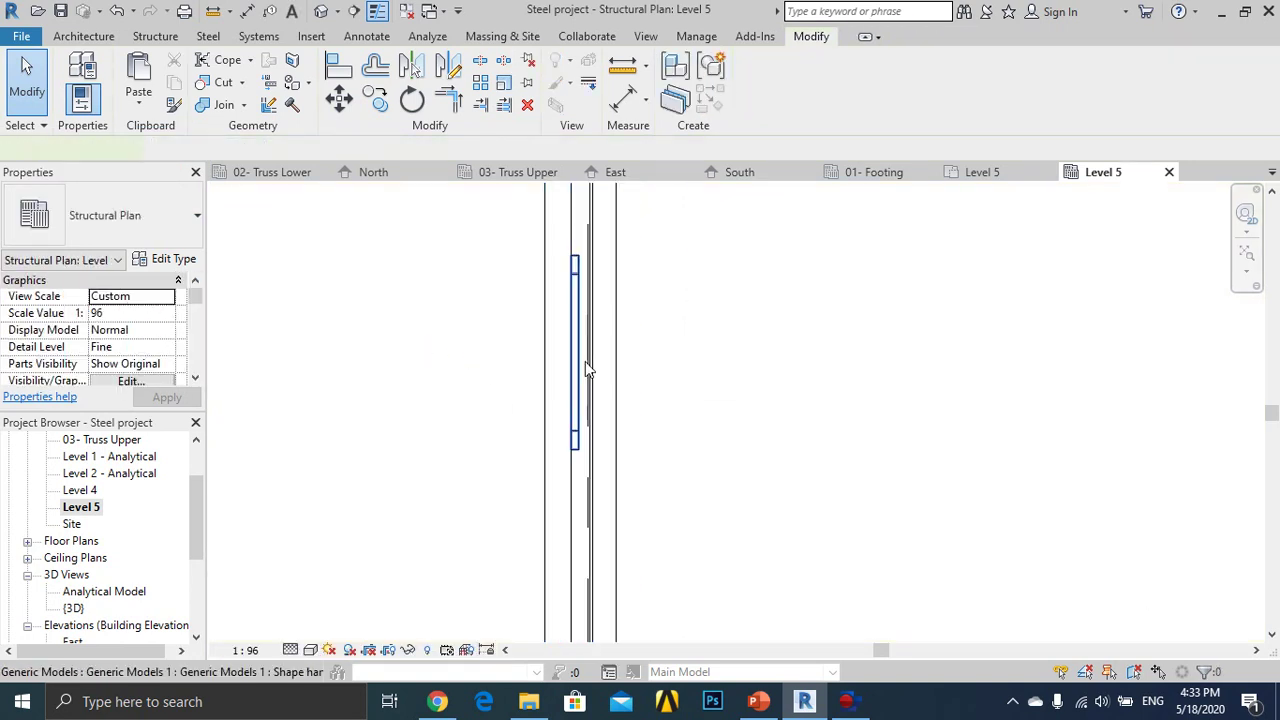
left_click(585, 366)
scroll(589, 366, "up", 1)
left_click_drag(578, 348, 594, 351)
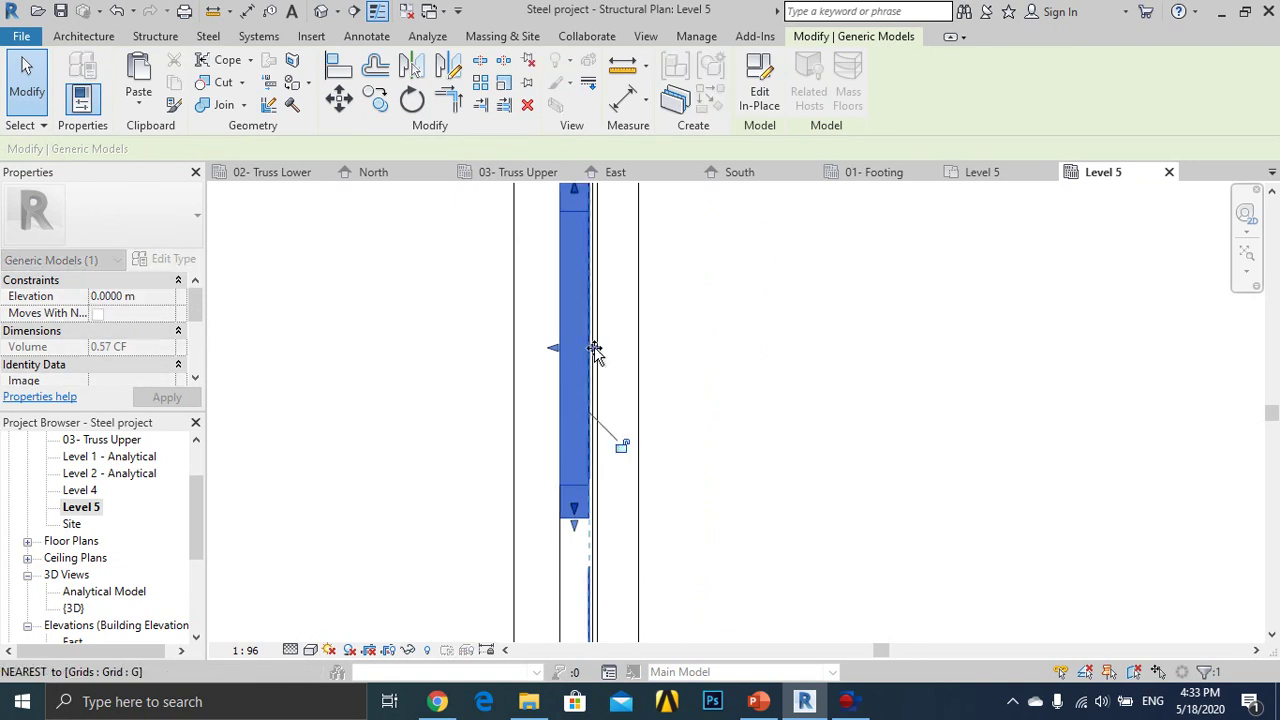
left_click(677, 414)
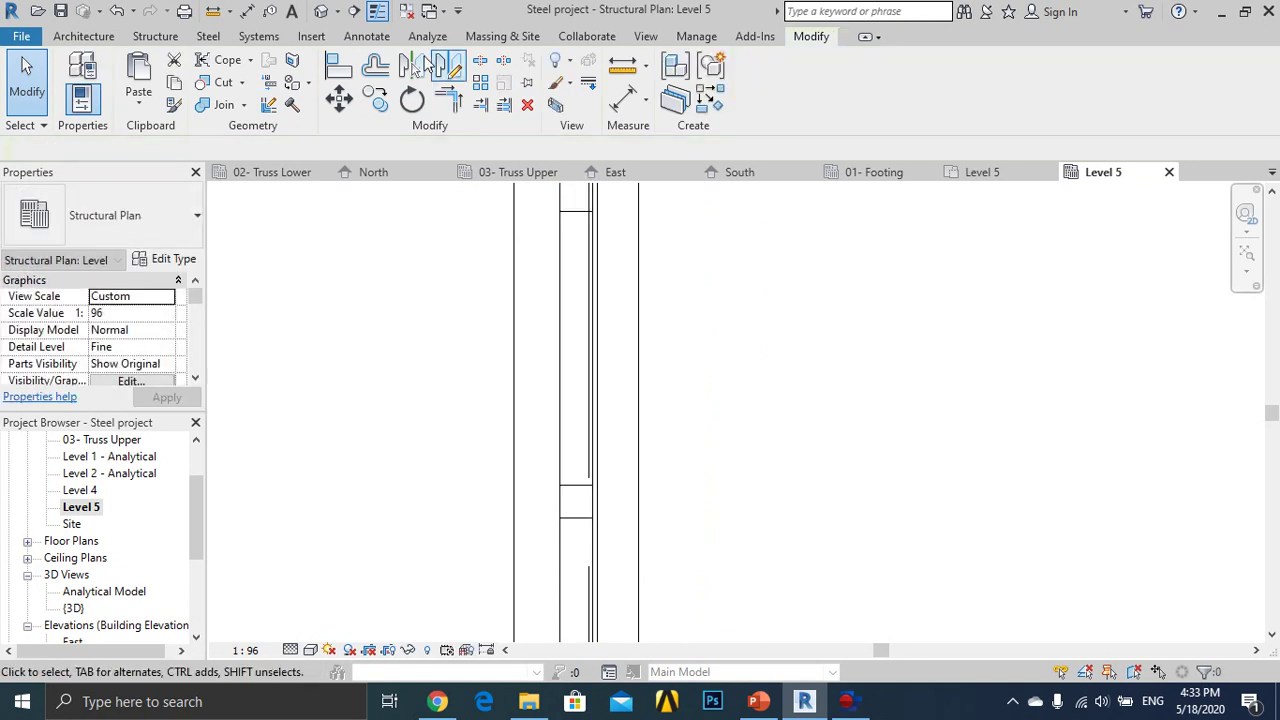
Show the plate in the default 3D view, zoomed in at the brace crossing.
left_click(322, 12)
scroll(600, 360, "up", 2)
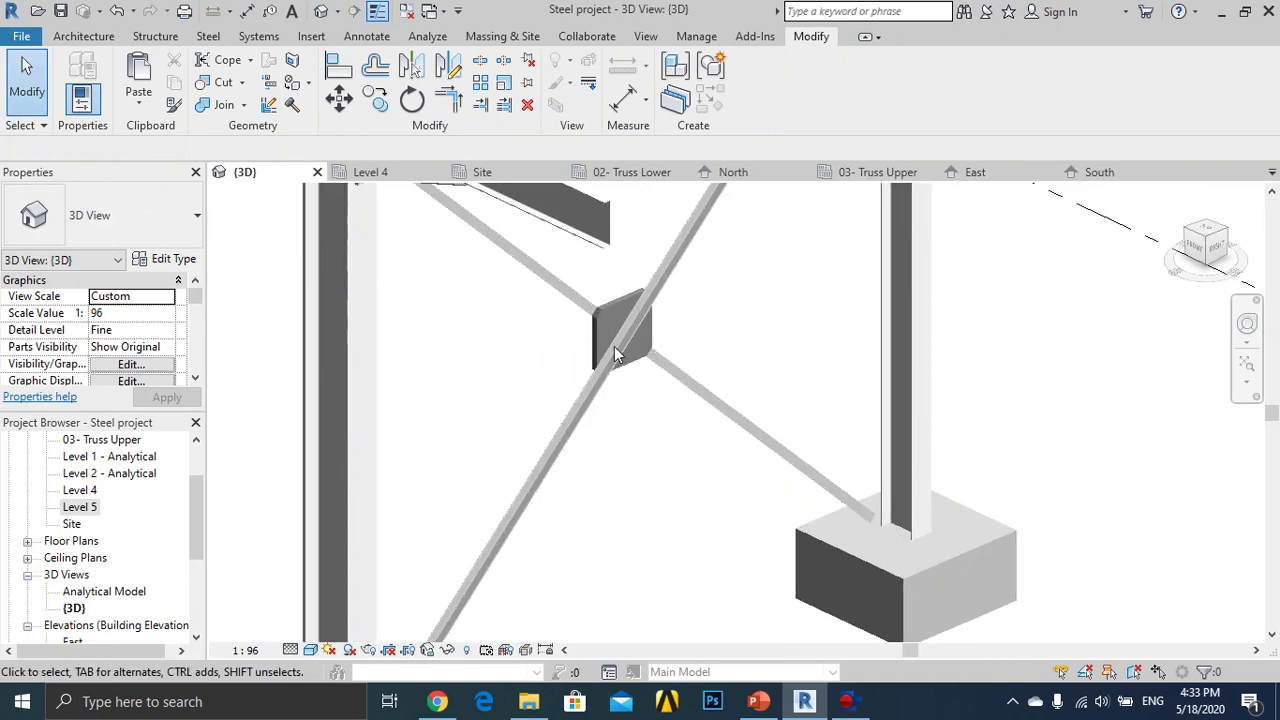
scroll(590, 363, "up", 2)
scroll(598, 372, "down", 1)
scroll(605, 345, "down", 1)
key("Tab")
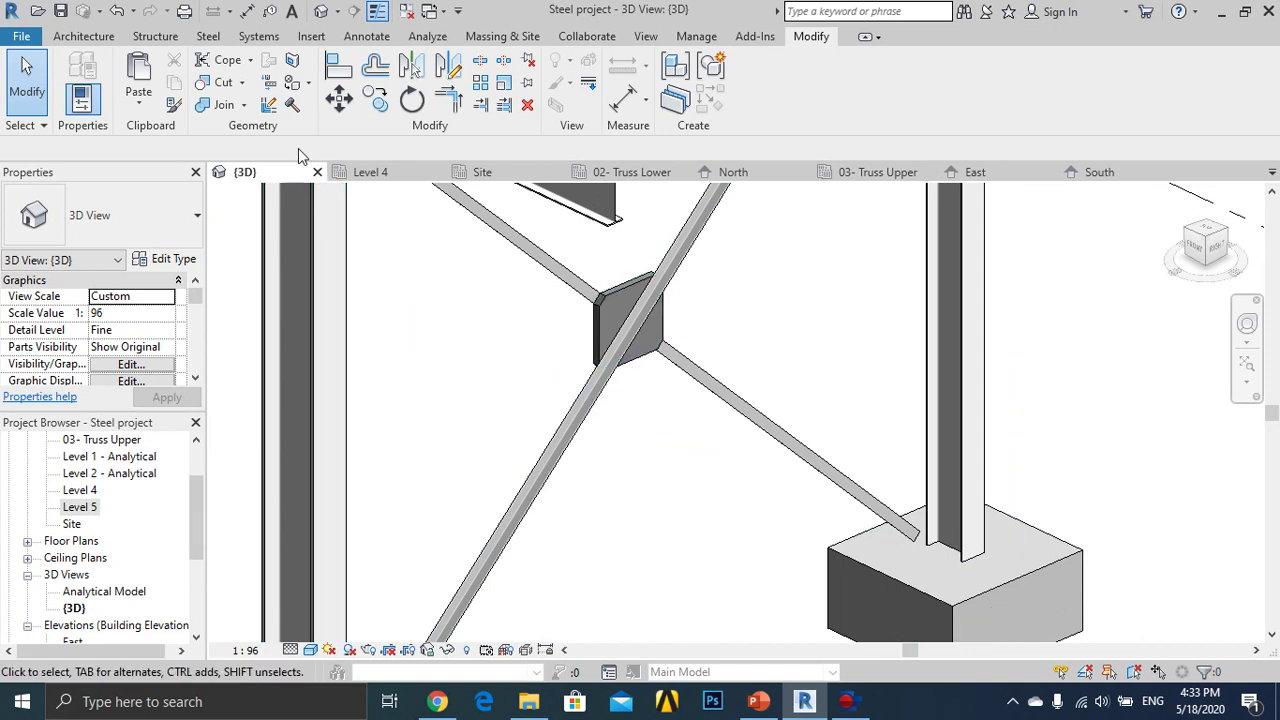
scroll(651, 320, "up", 2)
scroll(651, 343, "up", 1)
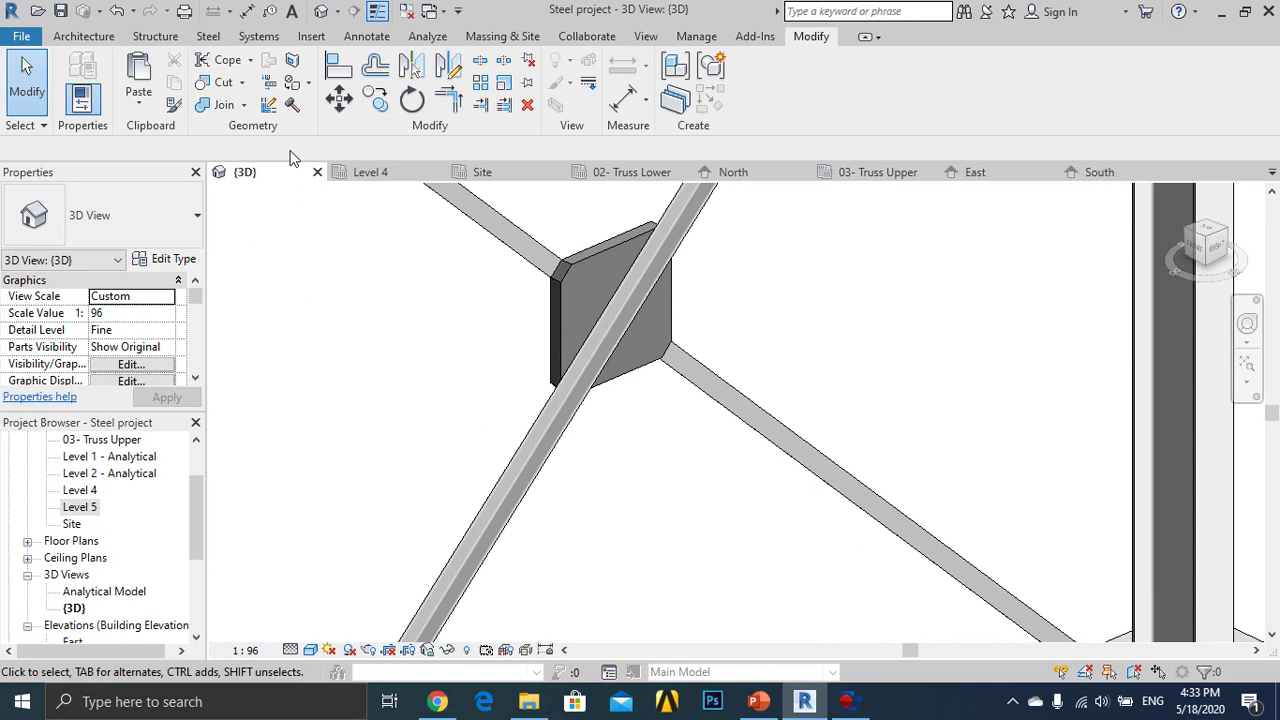
Try the steel connection tool on the diagonal angle brace, then cancel it.
left_click(208, 36)
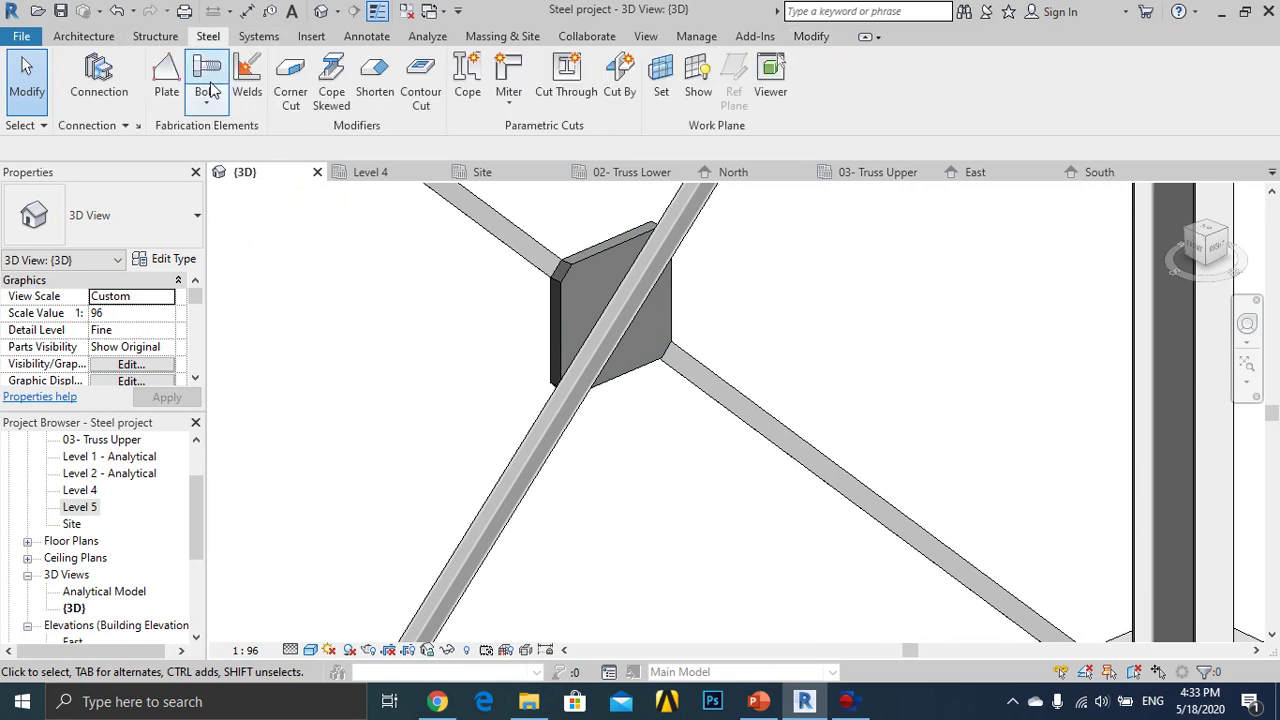
left_click(618, 310)
left_click(619, 315)
key("Escape")
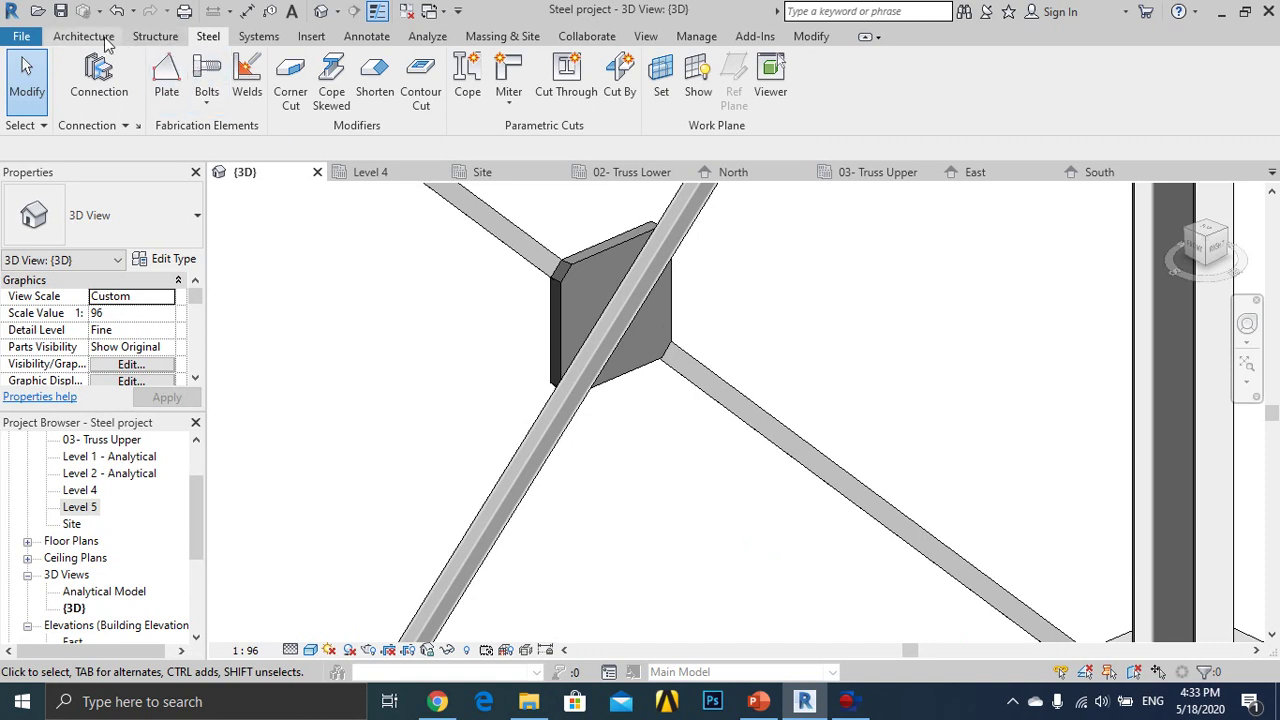
left_click(158, 37)
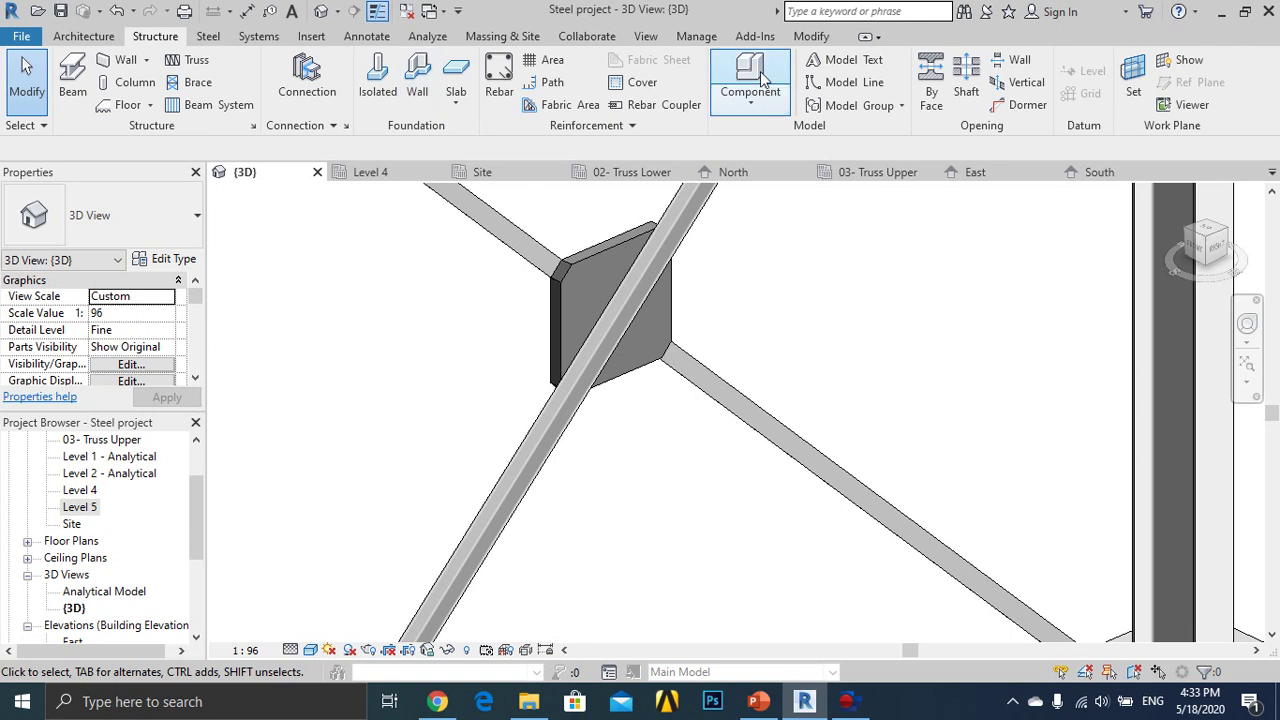
Place two A325 3/4-inch bolts on the angle brace over the connection plate.
left_click(760, 78)
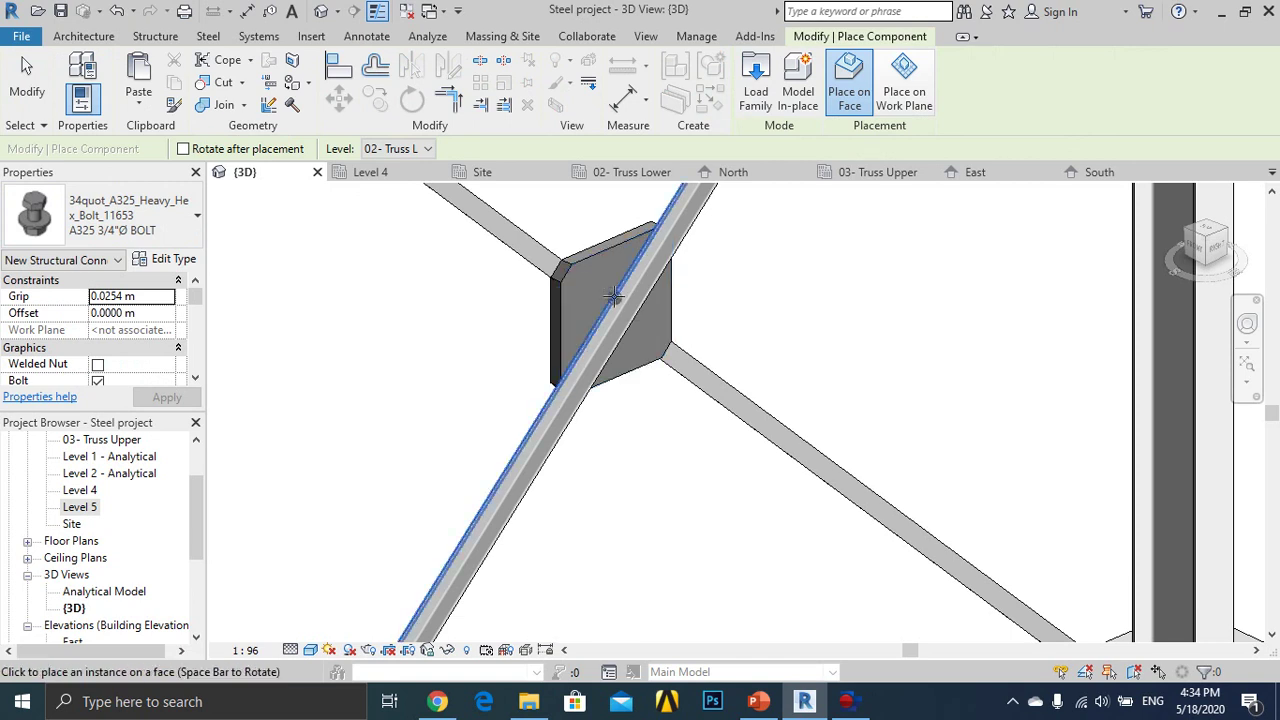
scroll(620, 310, "up", 2)
scroll(550, 345, "up", 2)
left_click(563, 368)
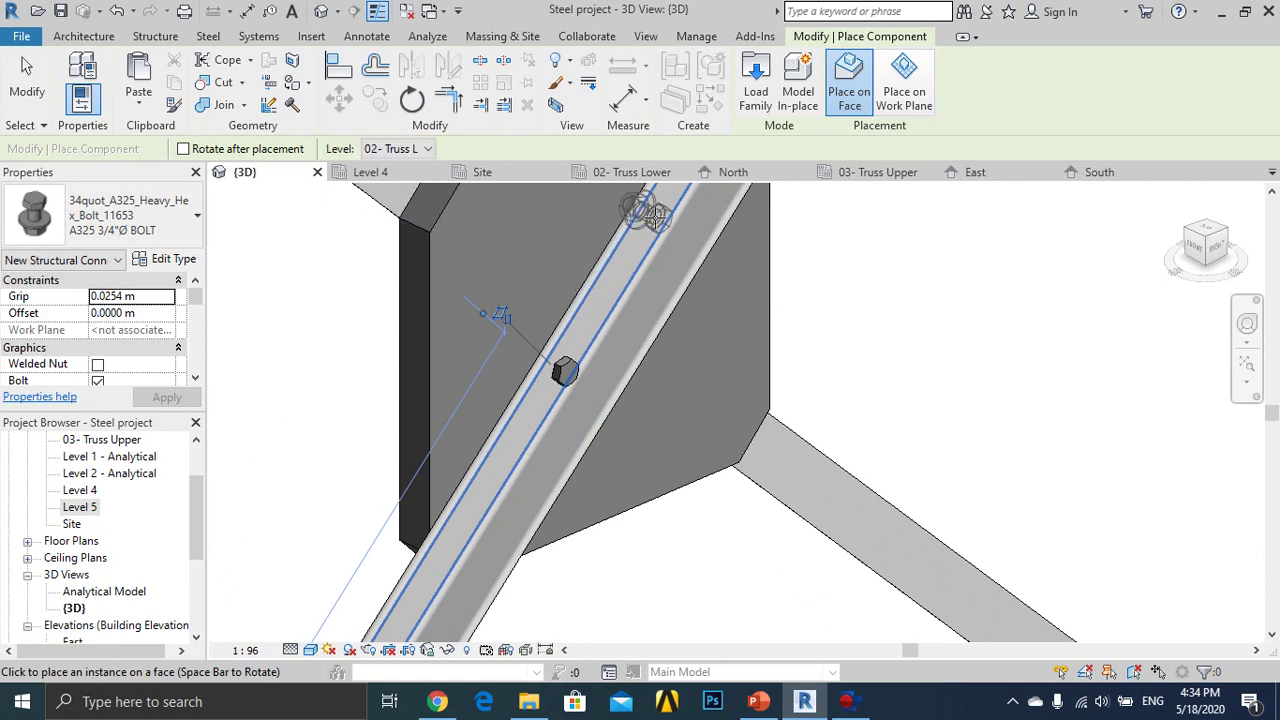
left_click(640, 215)
middle_click_drag(643, 205, 617, 362, "shift")
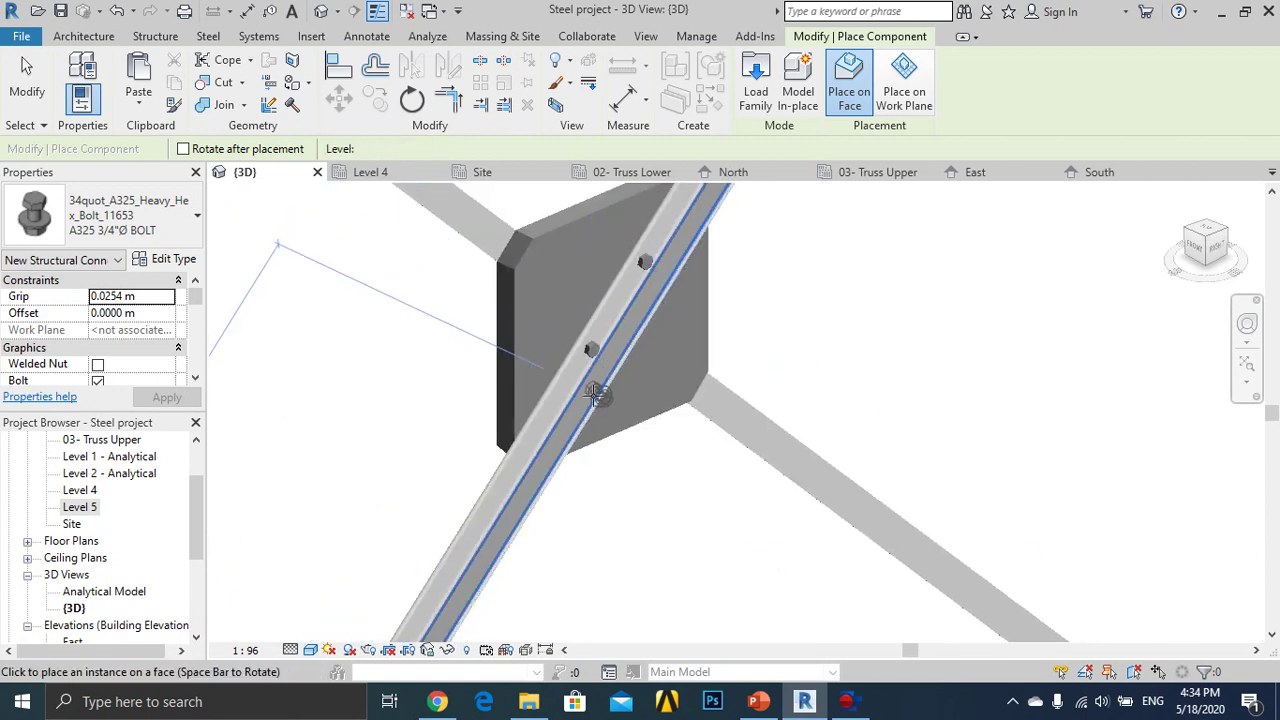
key("Escape")
key("Escape")
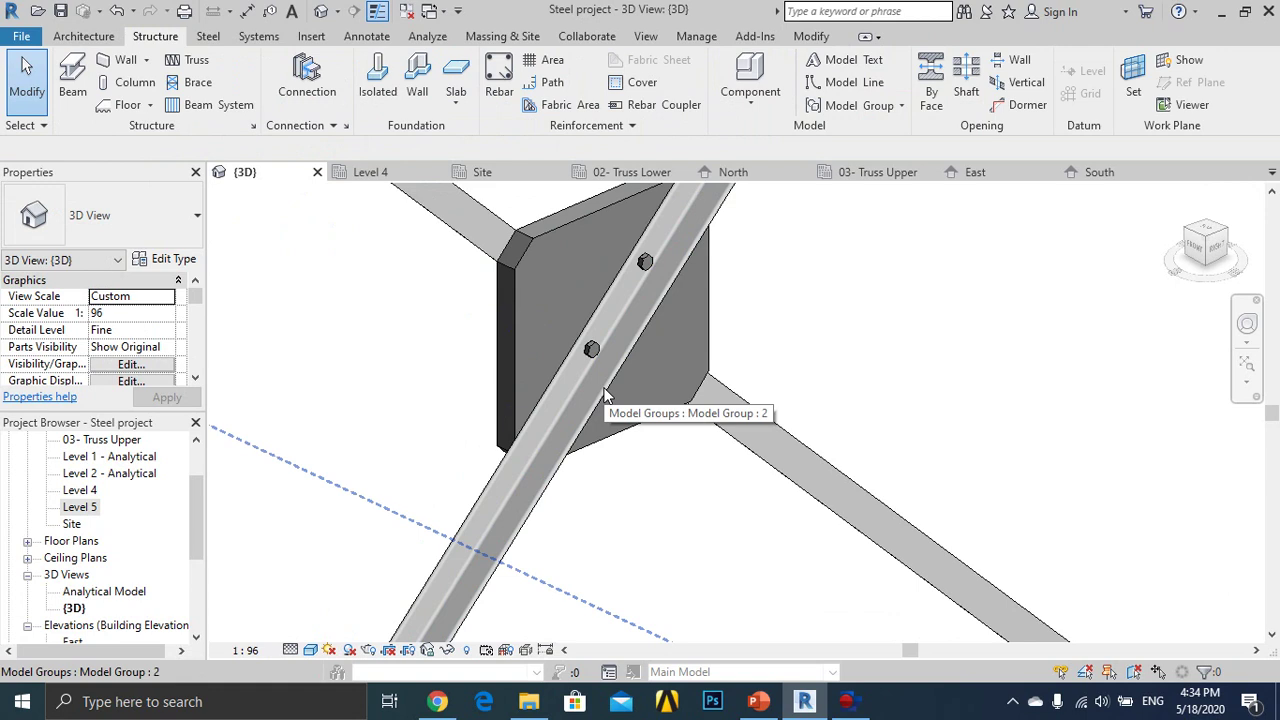
Tab-select the lower bolt inside the model group.
left_click(600, 358)
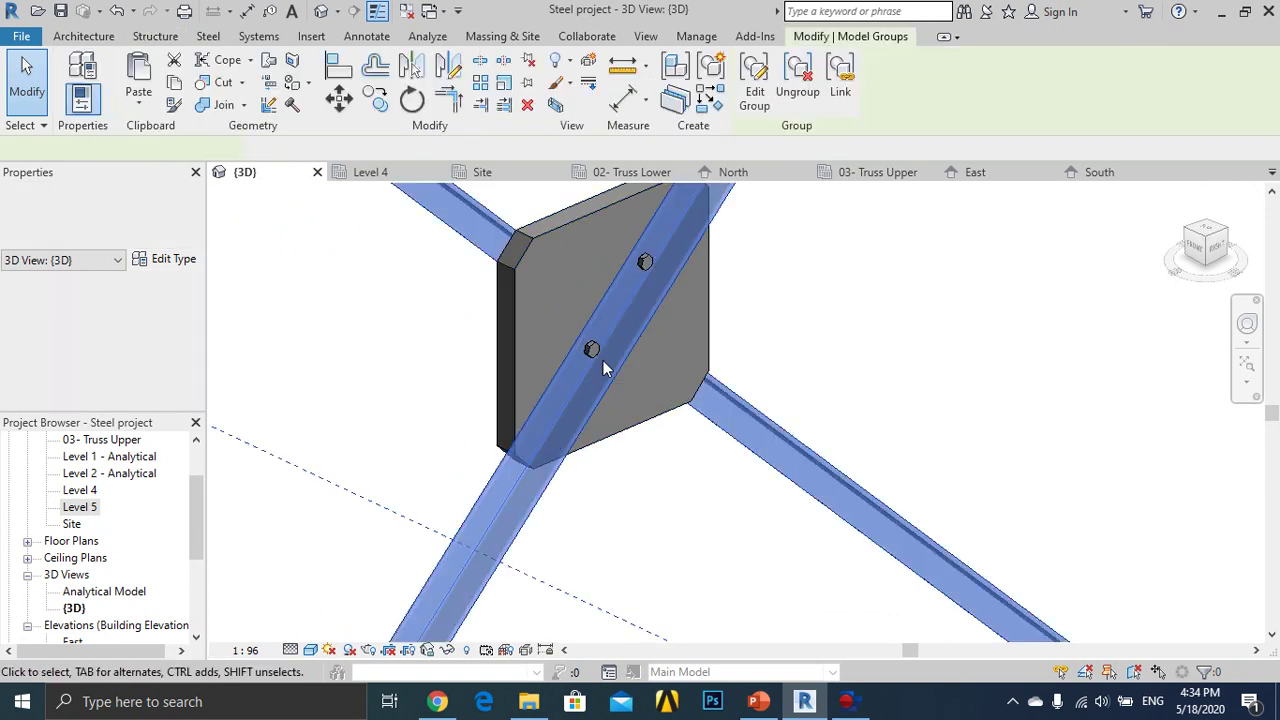
key("Tab")
left_click(590, 350)
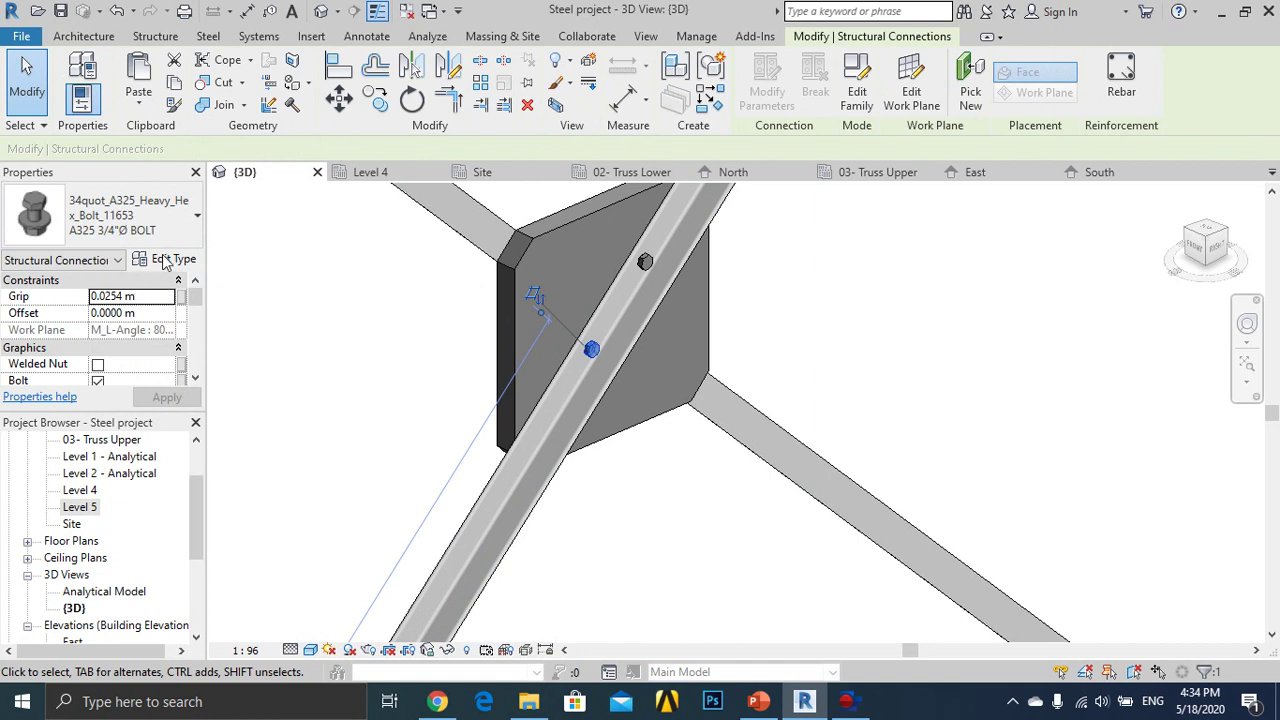
View the bolt's Type Properties preview and check its WC and F/2 dimensions.
left_click(167, 260)
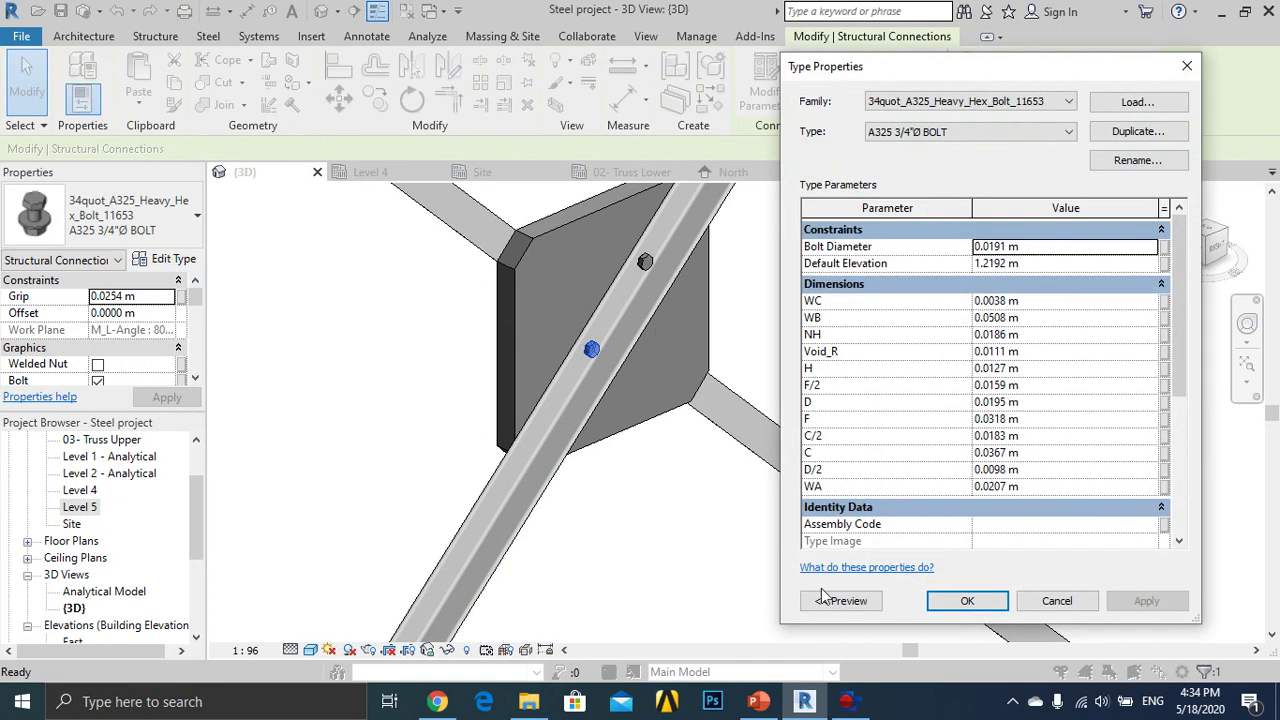
left_click(833, 600)
left_click(843, 603)
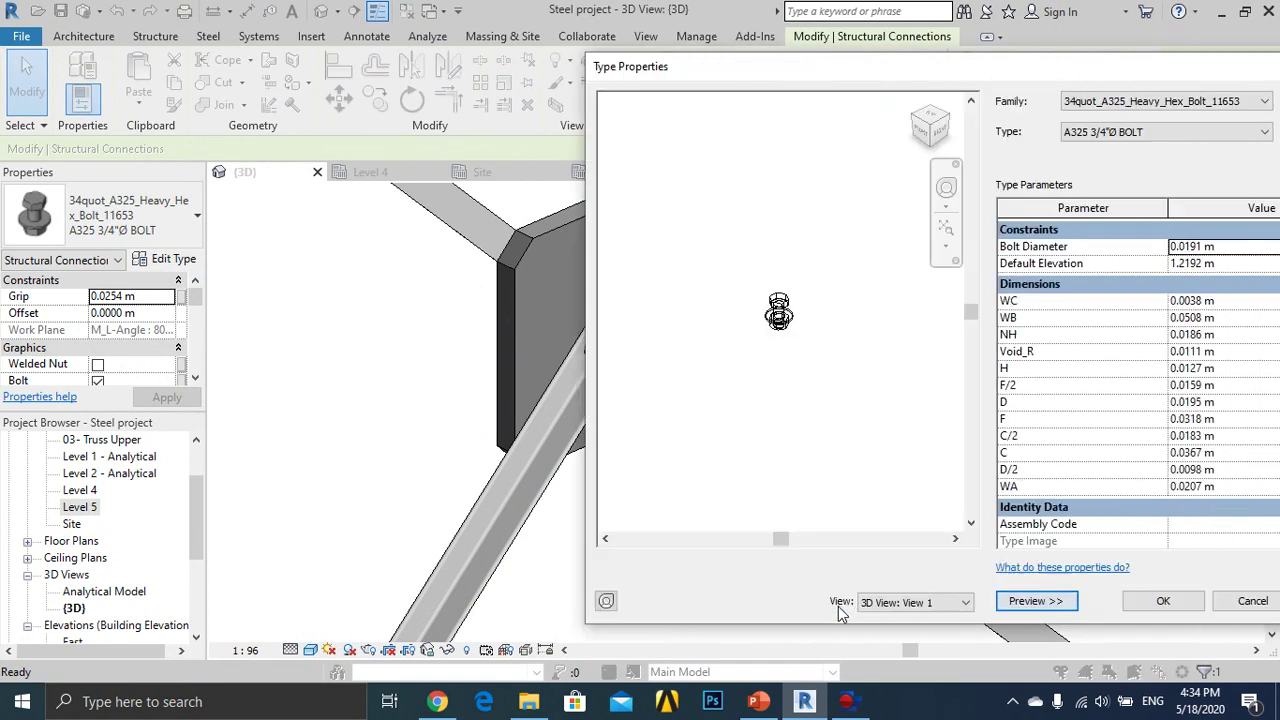
scroll(798, 394, "up", 2)
scroll(851, 331, "up", 2)
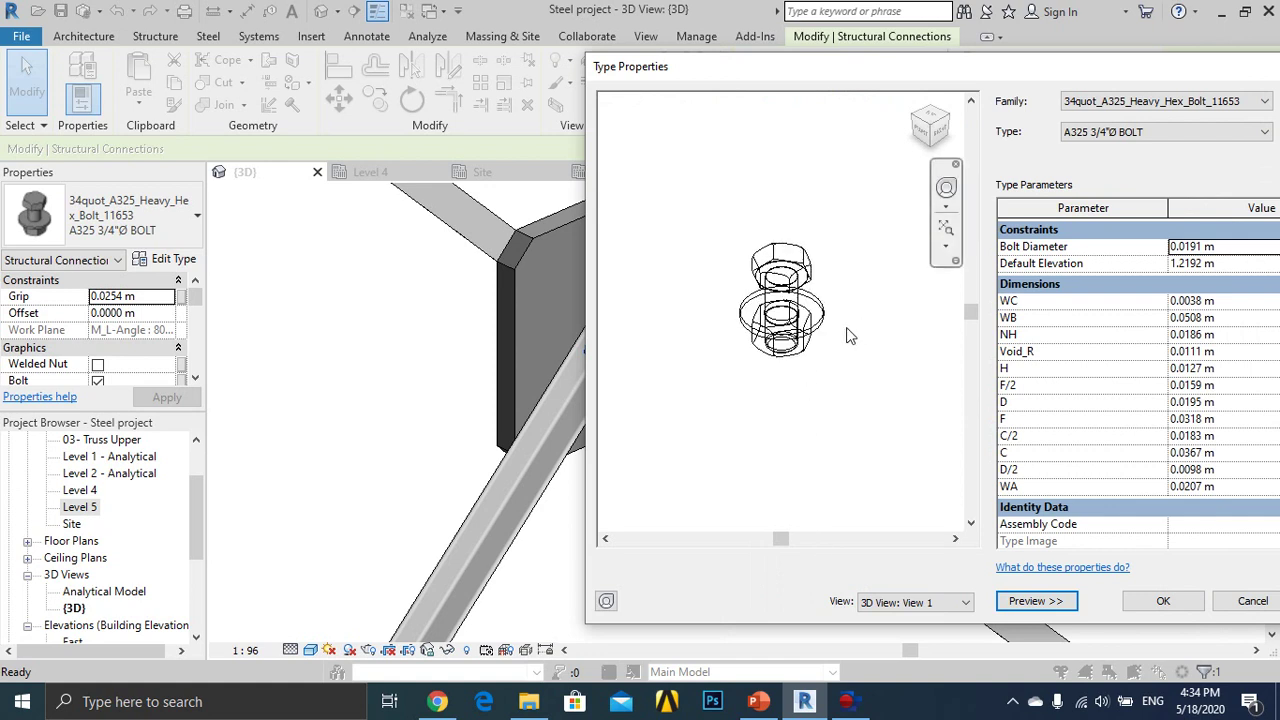
left_click(1204, 300)
left_click(1198, 334)
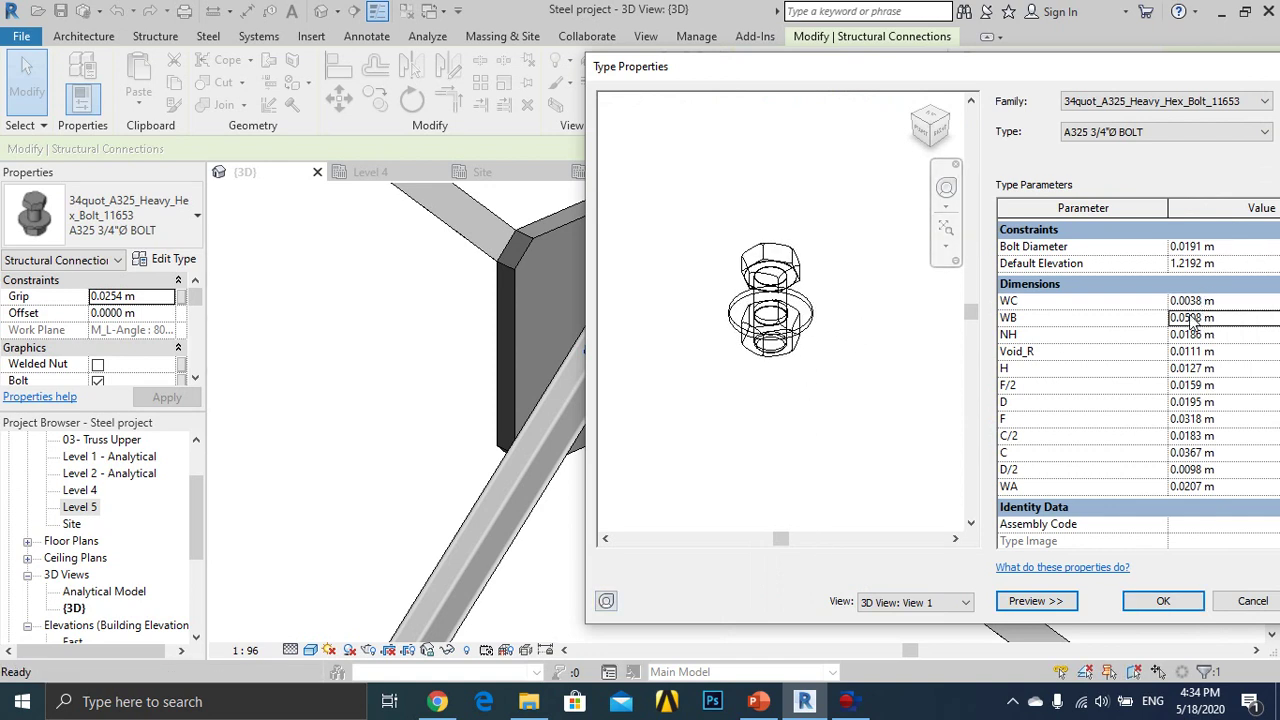
left_click(1196, 387)
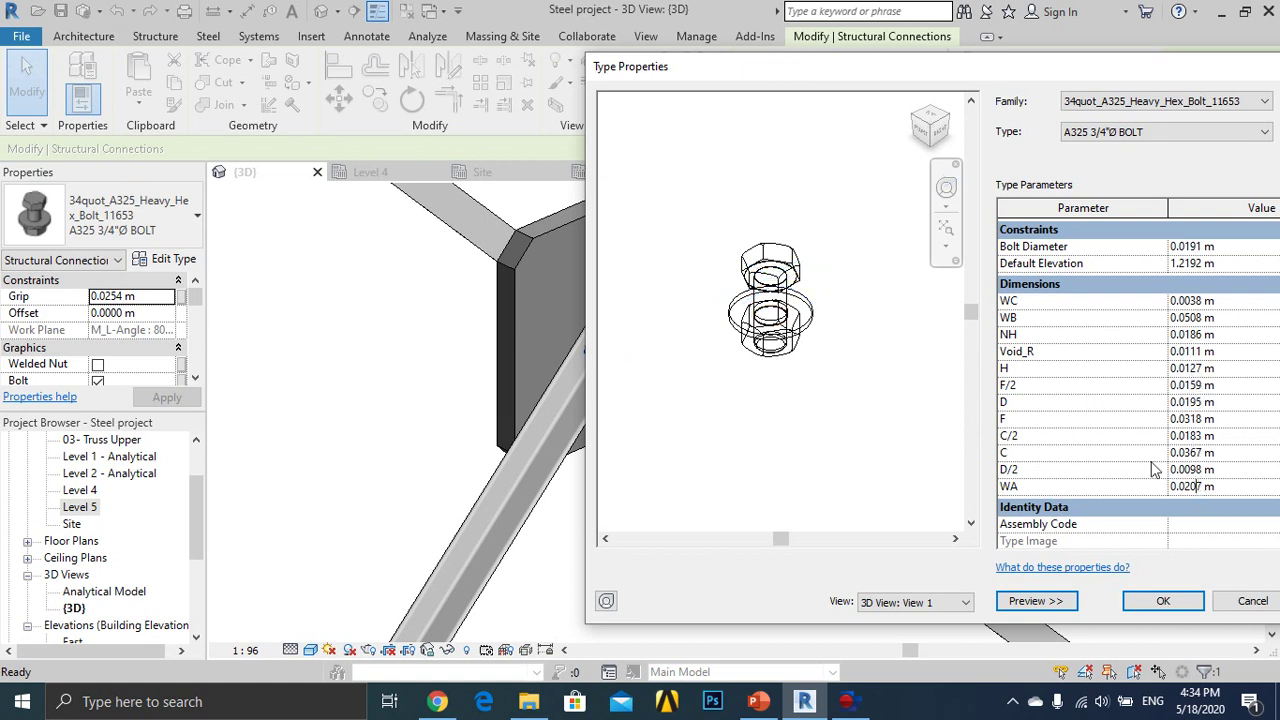
Preview the bolt in back elevation and 3D, then cancel the dialog and deselect.
left_click(907, 602)
left_click(907, 632)
left_click(908, 603)
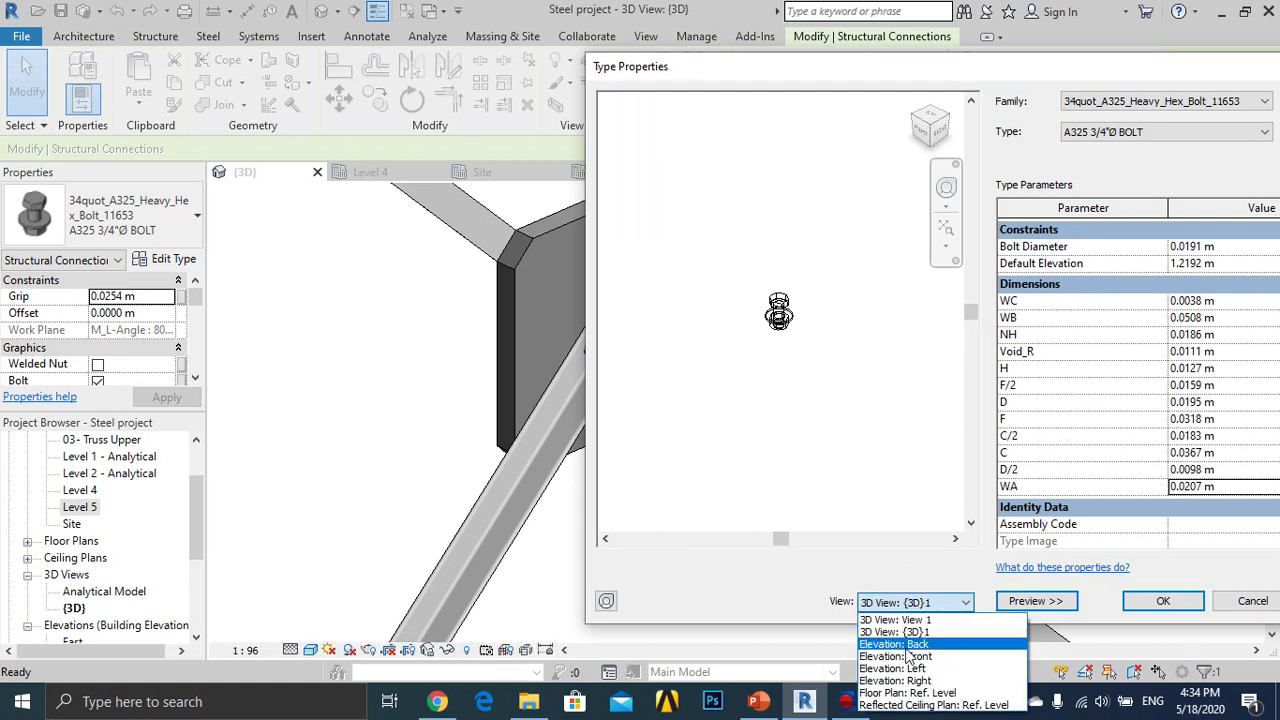
left_click(906, 644)
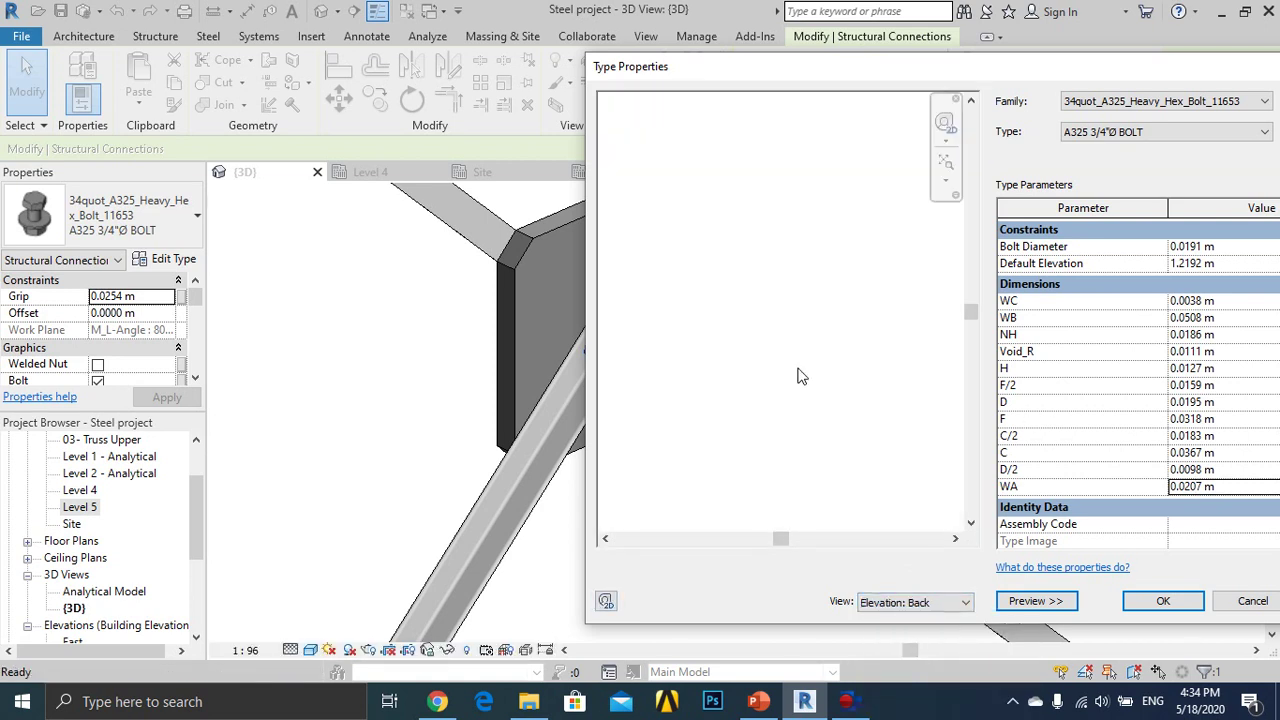
left_click(945, 612)
left_click(918, 629)
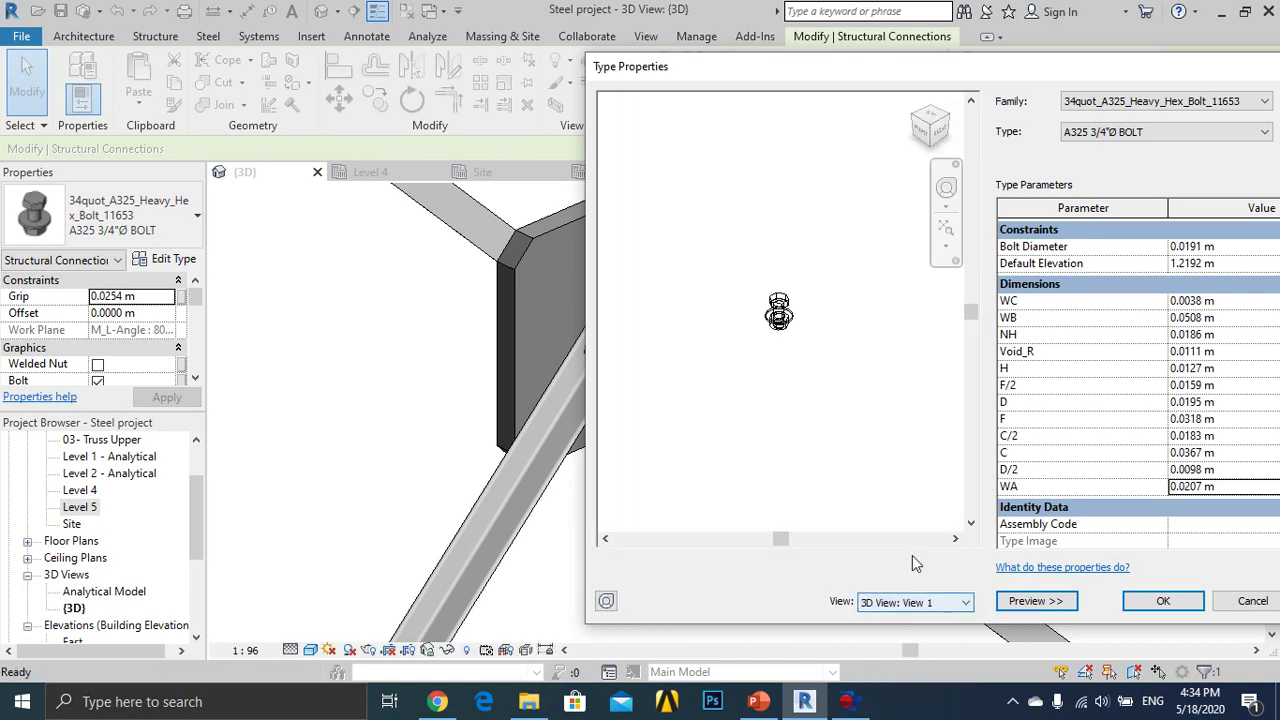
left_click_drag(900, 54, 523, 45)
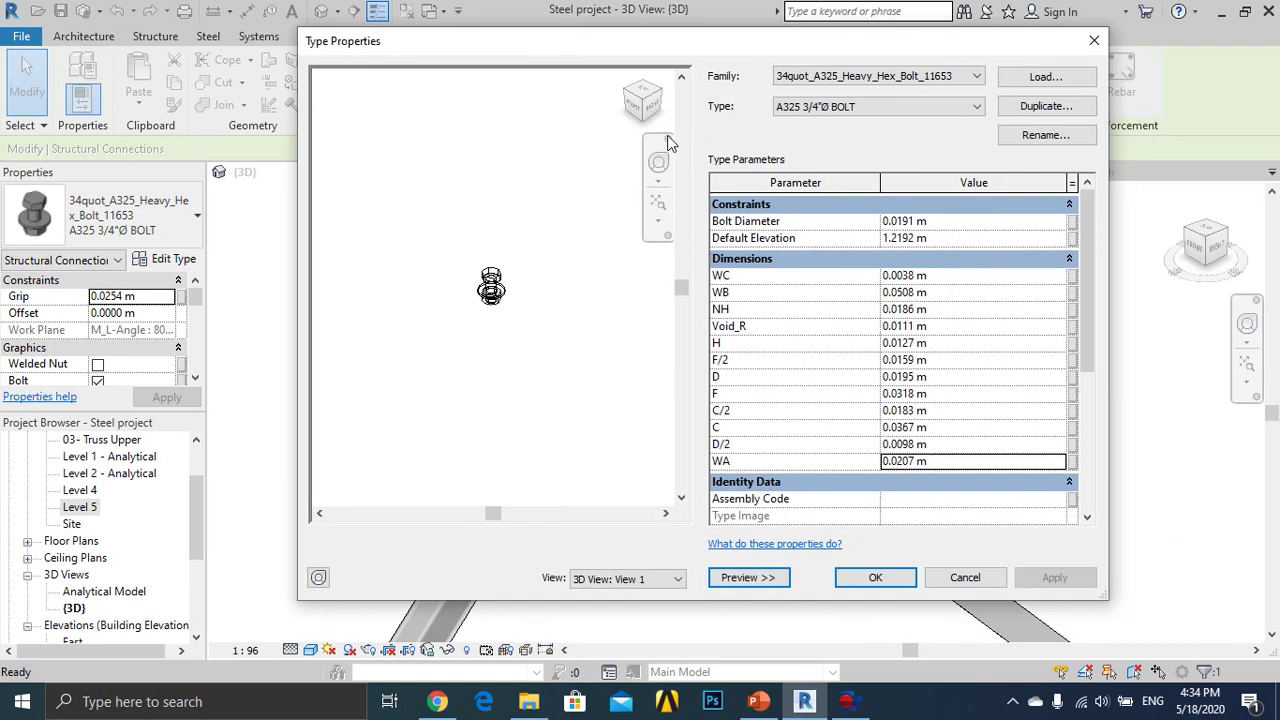
left_click(966, 574)
left_click(652, 457)
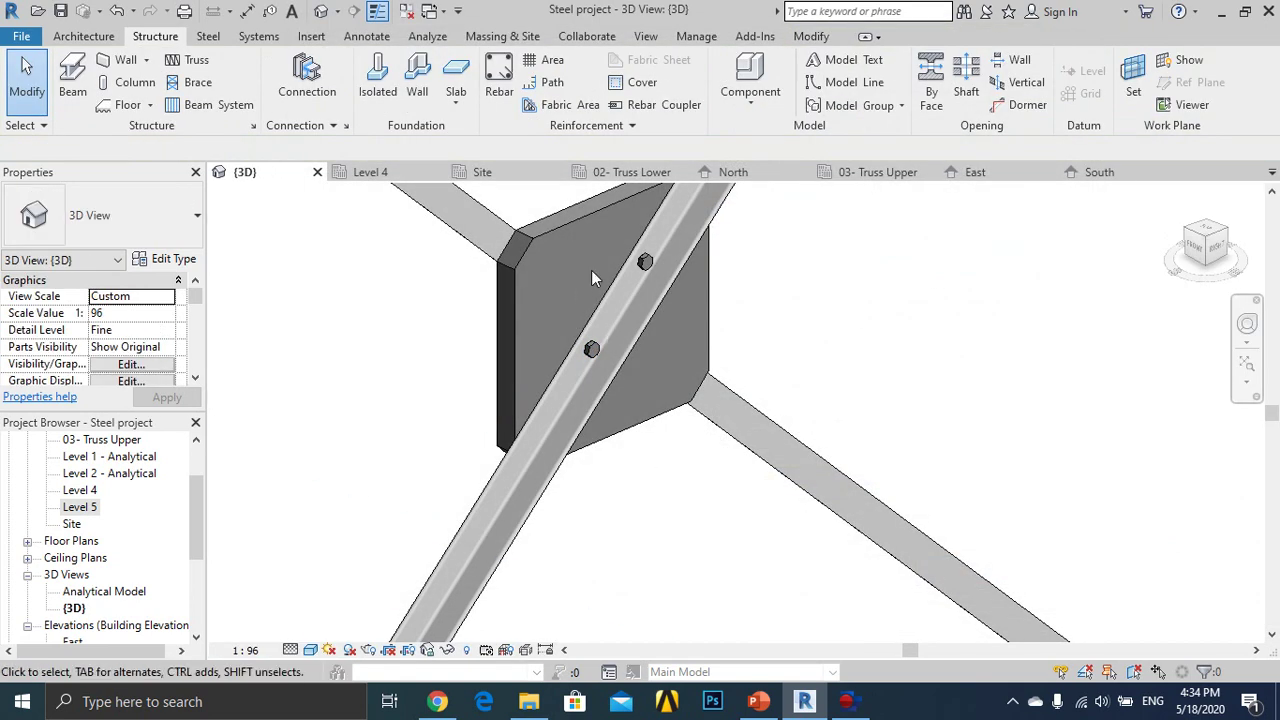
Select the gusset plate and orbit the view around it.
left_click(560, 227)
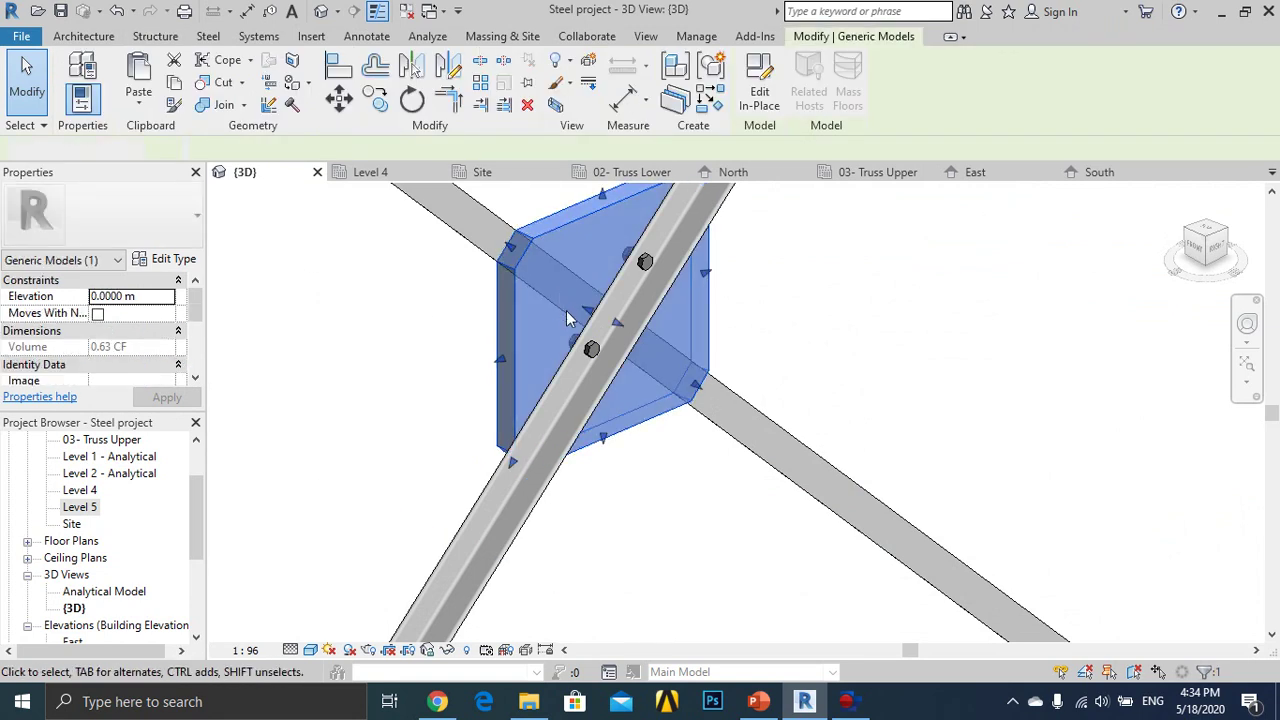
key("Escape")
scroll(621, 378, "down", 2)
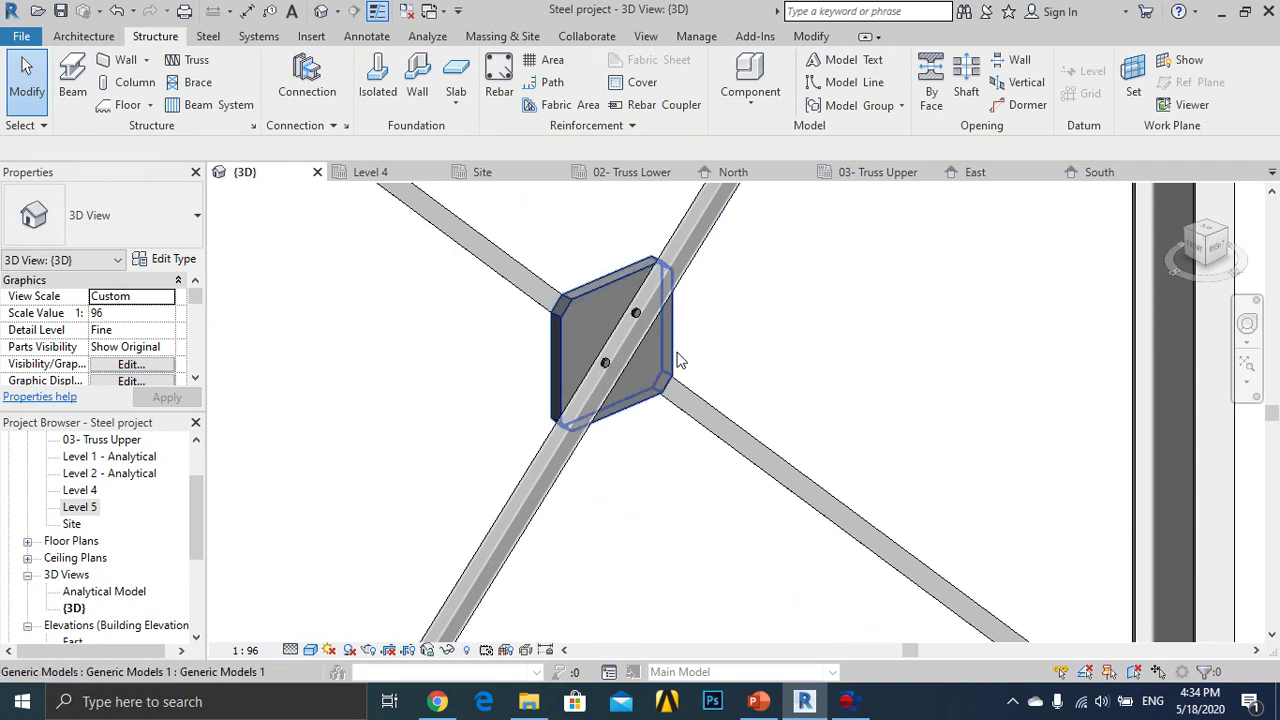
scroll(678, 360, "down", 2)
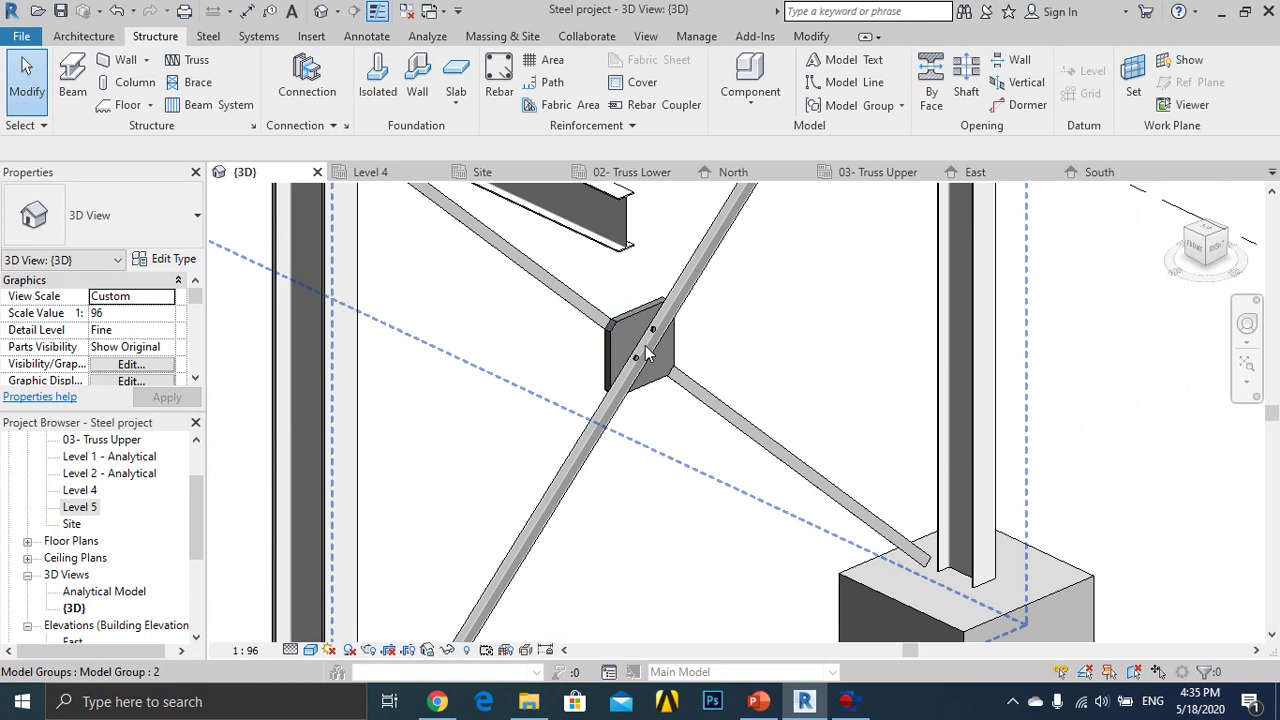
left_click(642, 364)
mouse_move(642, 364)
middle_mouse_down("shift")
mouse_move(800, 337)
mouse_move(985, 343)
mouse_move(700, 321)
middle_mouse_up("shift")
scroll(700, 321, "up", 5)
key("Escape")
scroll(568, 392, "up", 2)
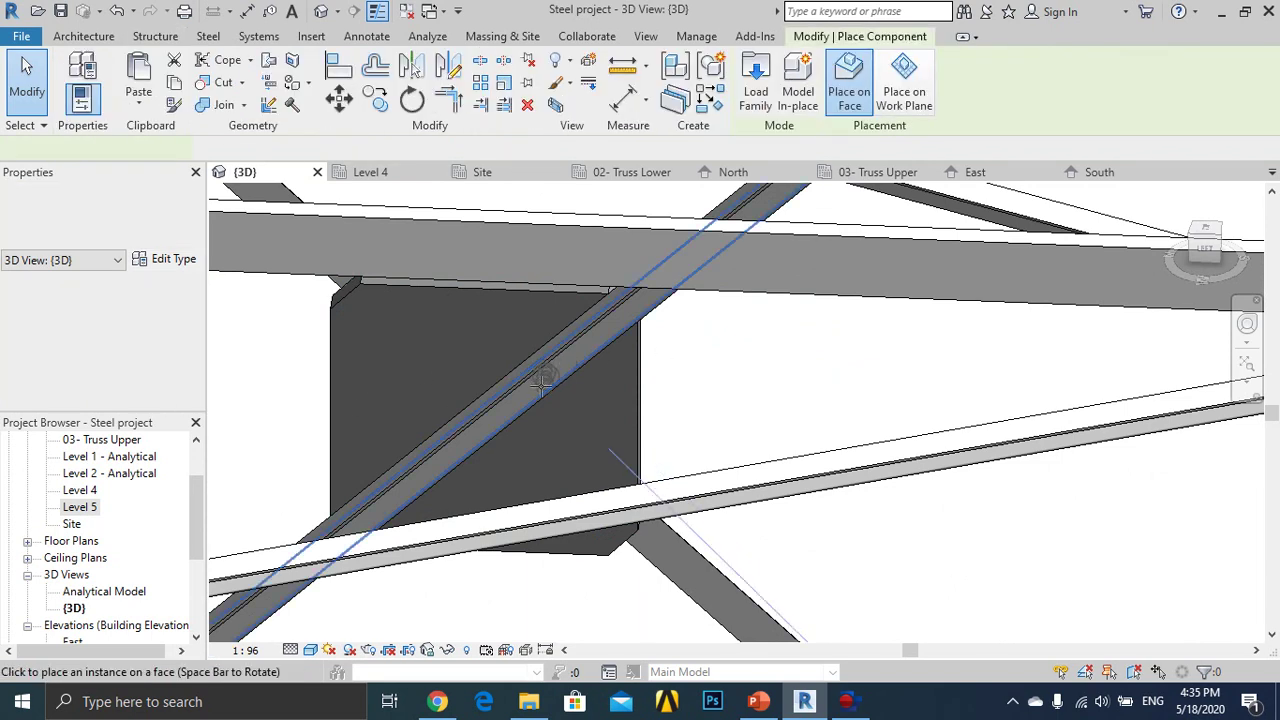
Place an extra bolt on the gusset plate, then orbit until the diagonal brace runs upright.
left_click(422, 476)
key("Escape")
mouse_move(564, 429)
middle_mouse_down("shift")
mouse_move(615, 434)
mouse_move(533, 407)
middle_mouse_up("shift")
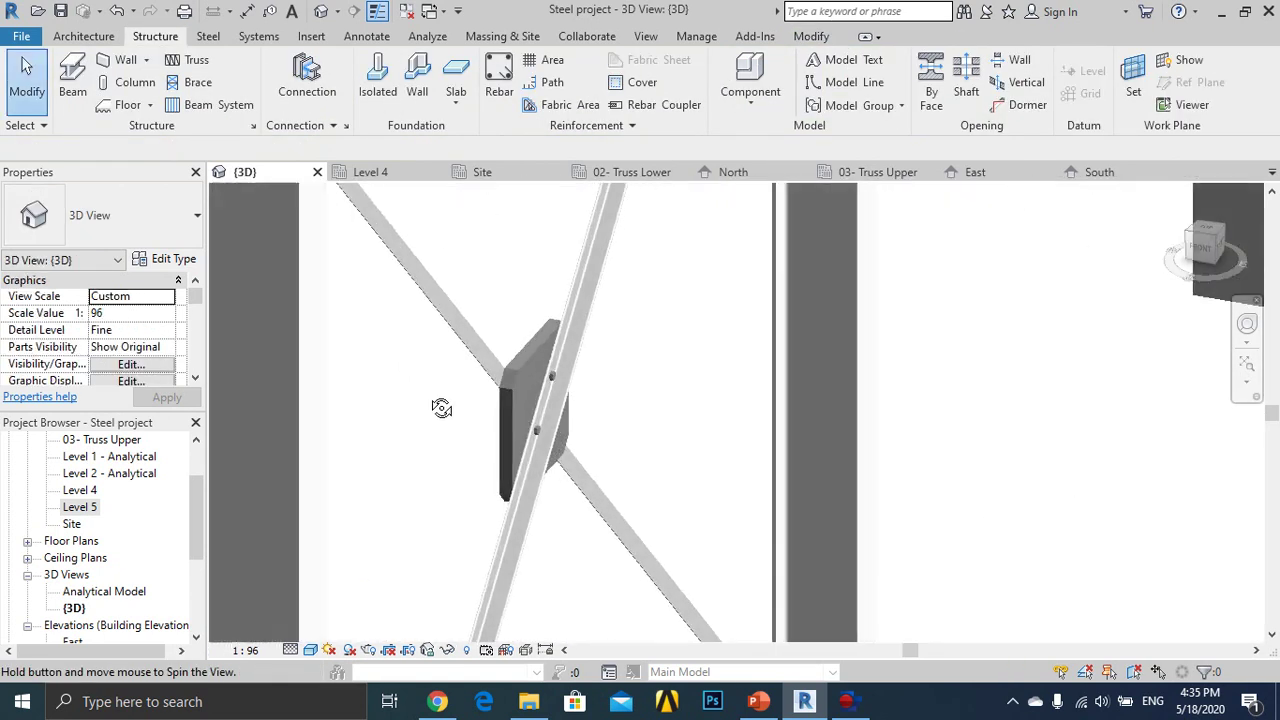
scroll(533, 407, "up", 2)
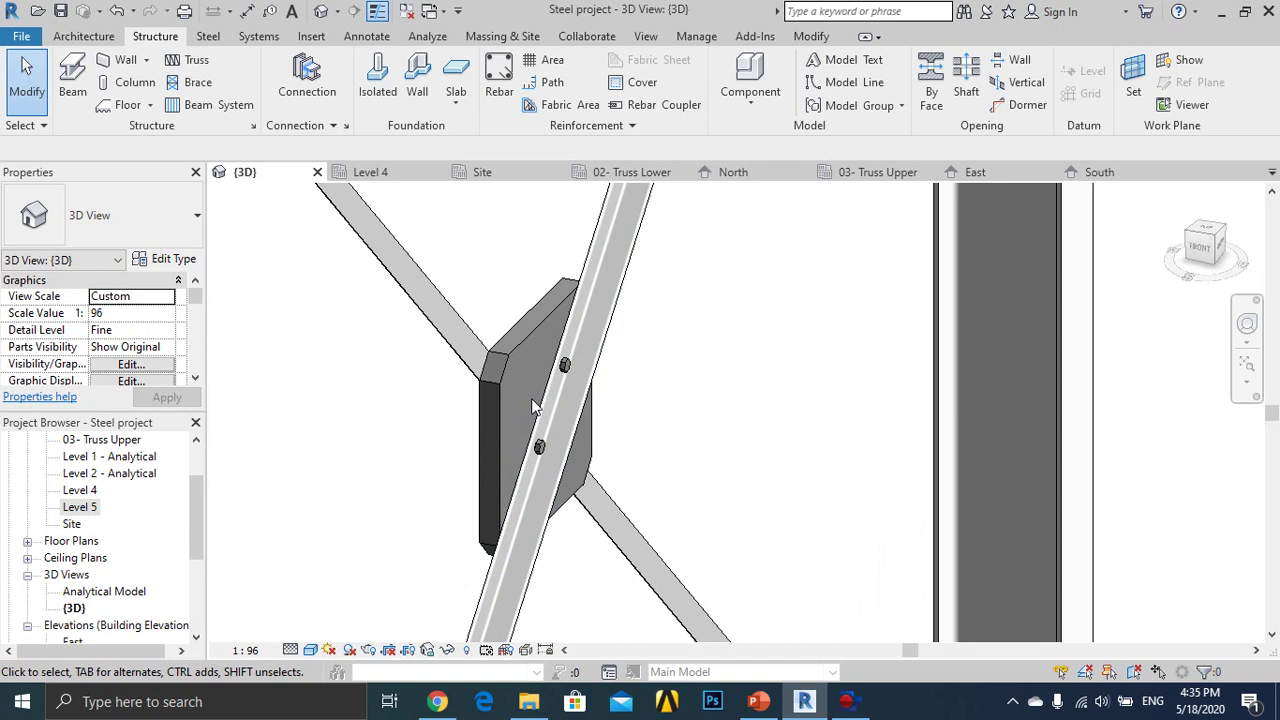
scroll(533, 407, "down", 3)
scroll(594, 414, "down", 2)
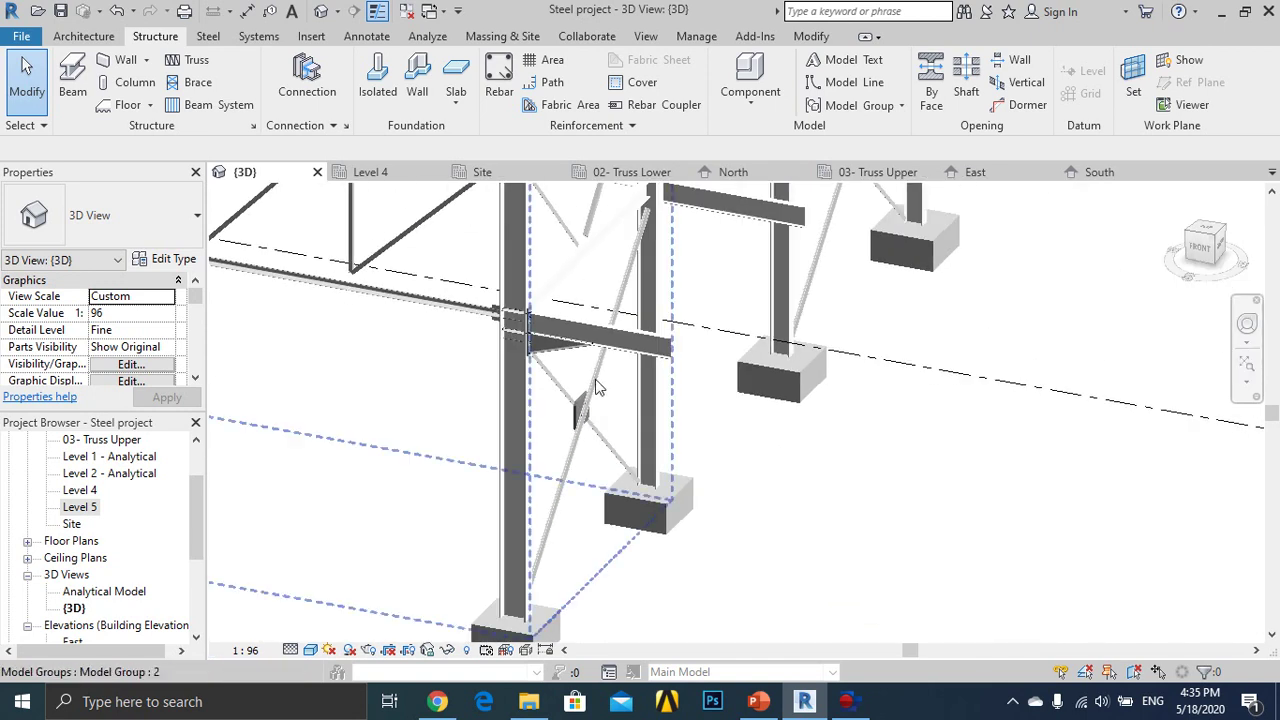
scroll(617, 475, "down", 2)
scroll(509, 269, "up", 1)
scroll(509, 269, "up", 3)
scroll(503, 310, "up", 2)
mouse_move(503, 310)
middle_mouse_down("shift")
mouse_move(582, 457)
mouse_move(598, 450)
middle_mouse_up("shift")
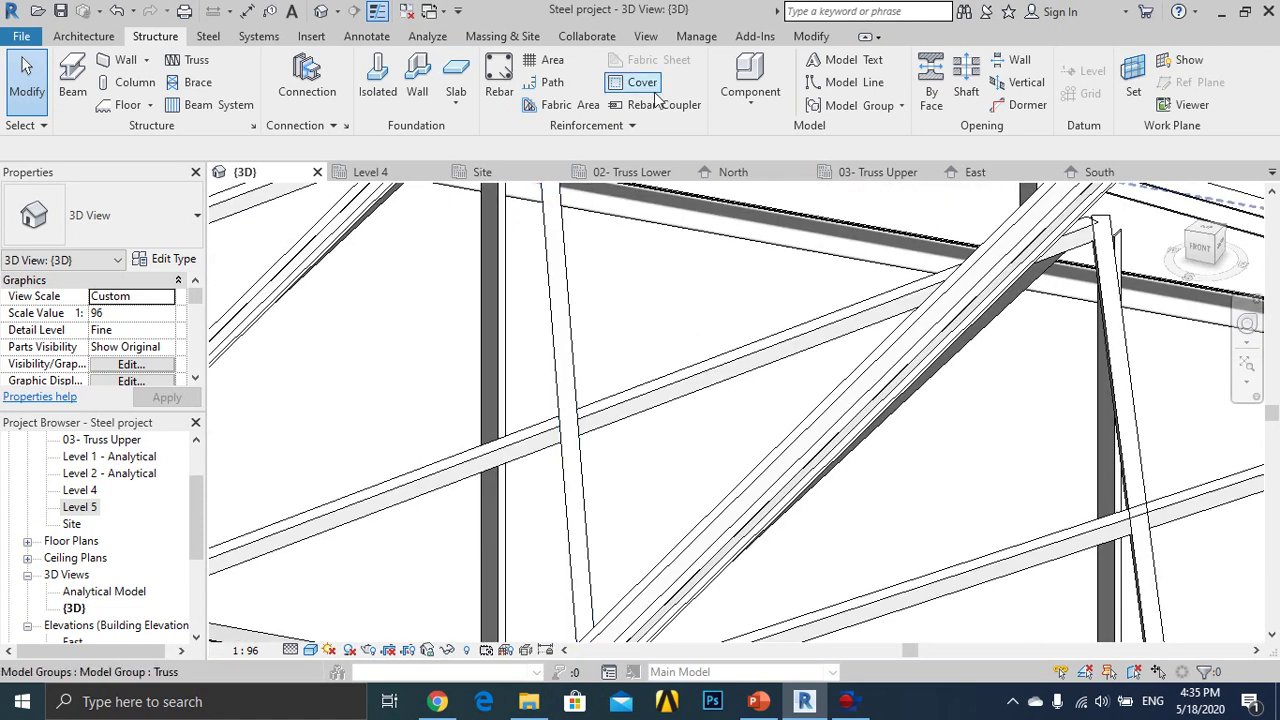
Create an in-place Generic Models family named Generic Models 2.
left_click(748, 90)
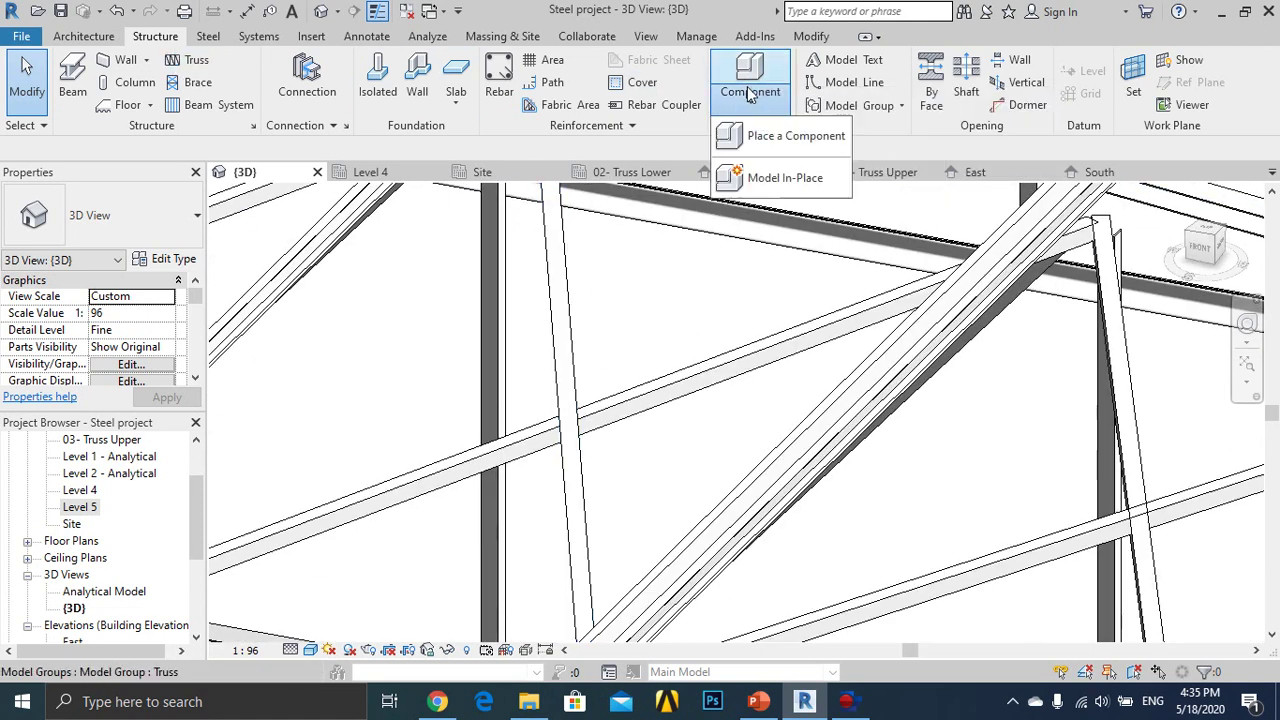
left_click(765, 178)
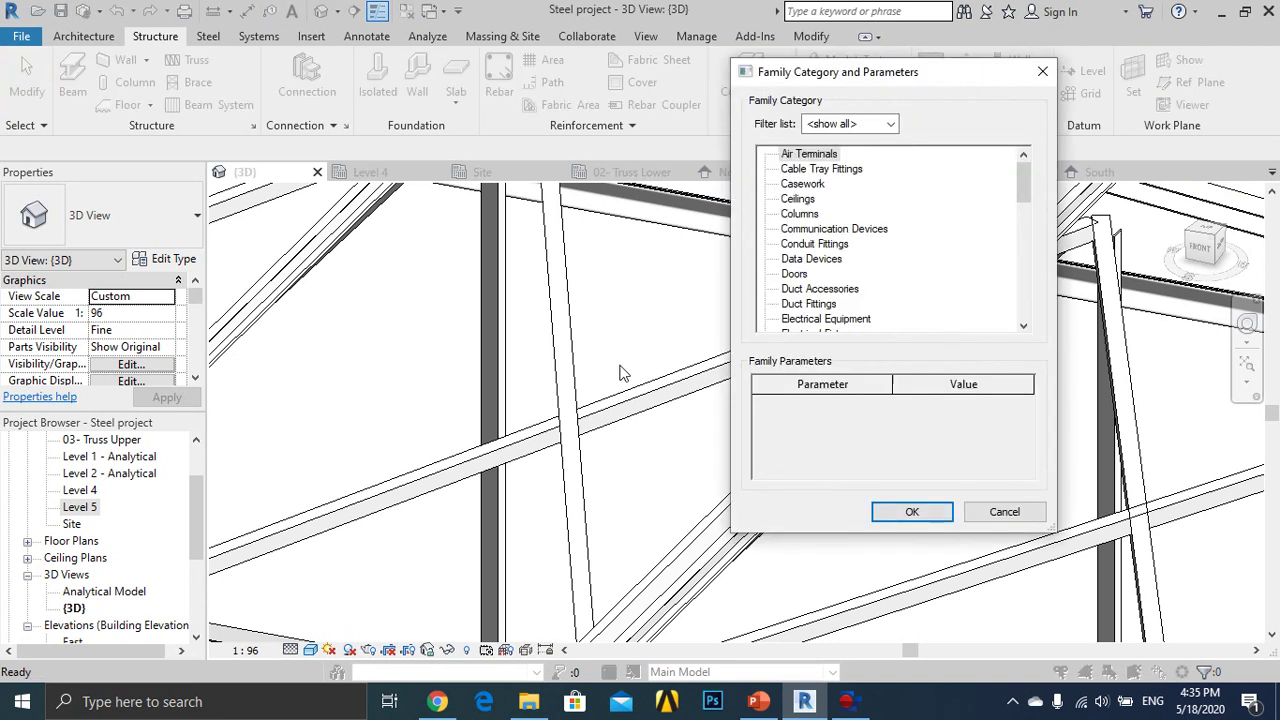
scroll(812, 293, "down", 2)
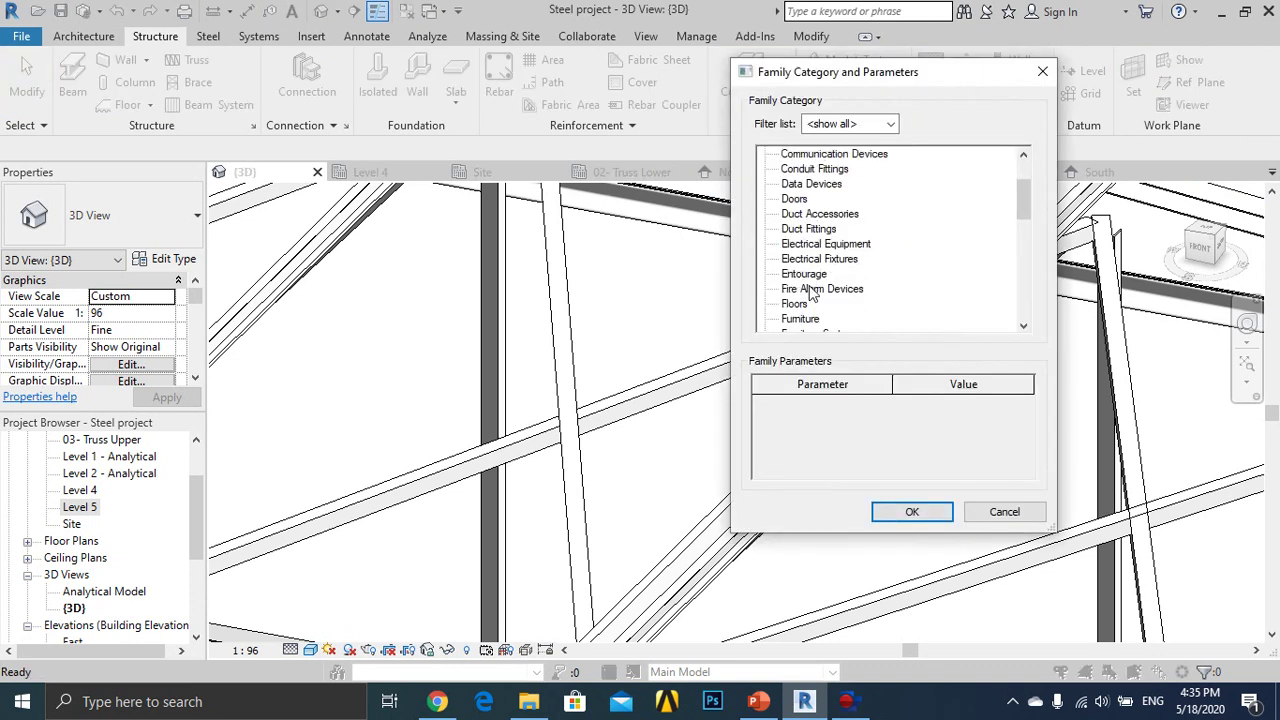
scroll(812, 293, "down", 1)
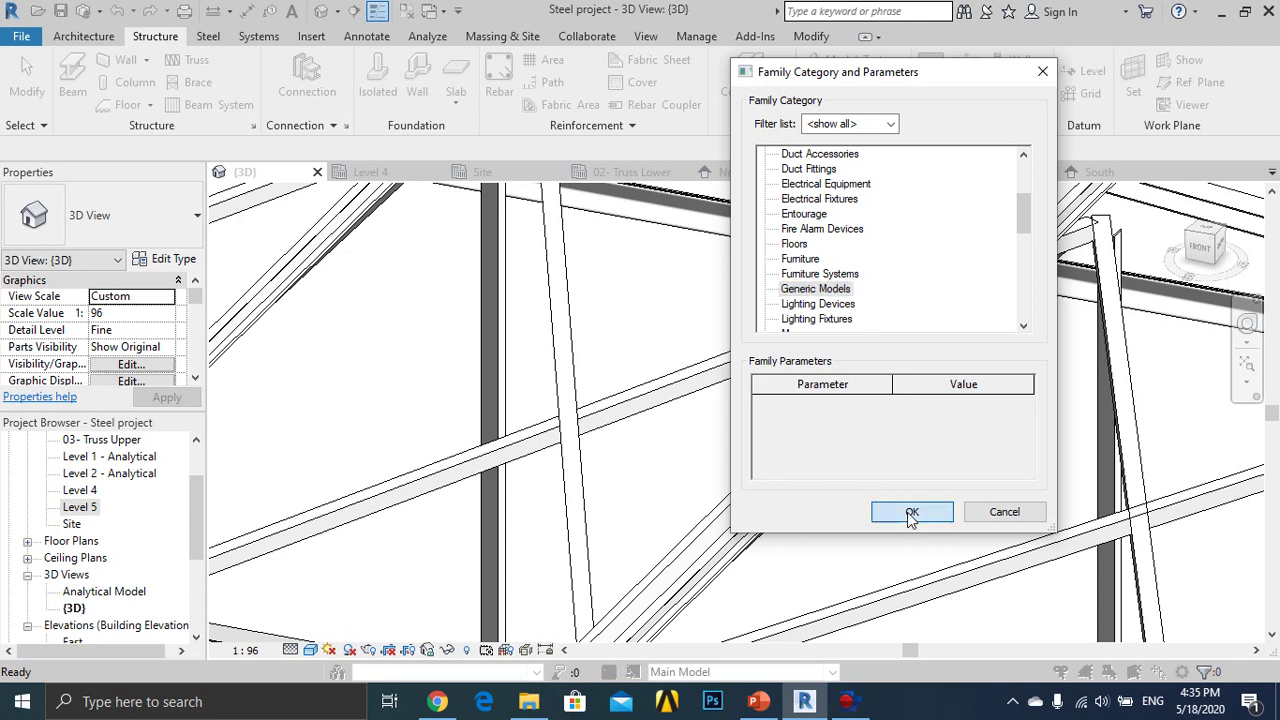
left_click(910, 513)
left_click(641, 383)
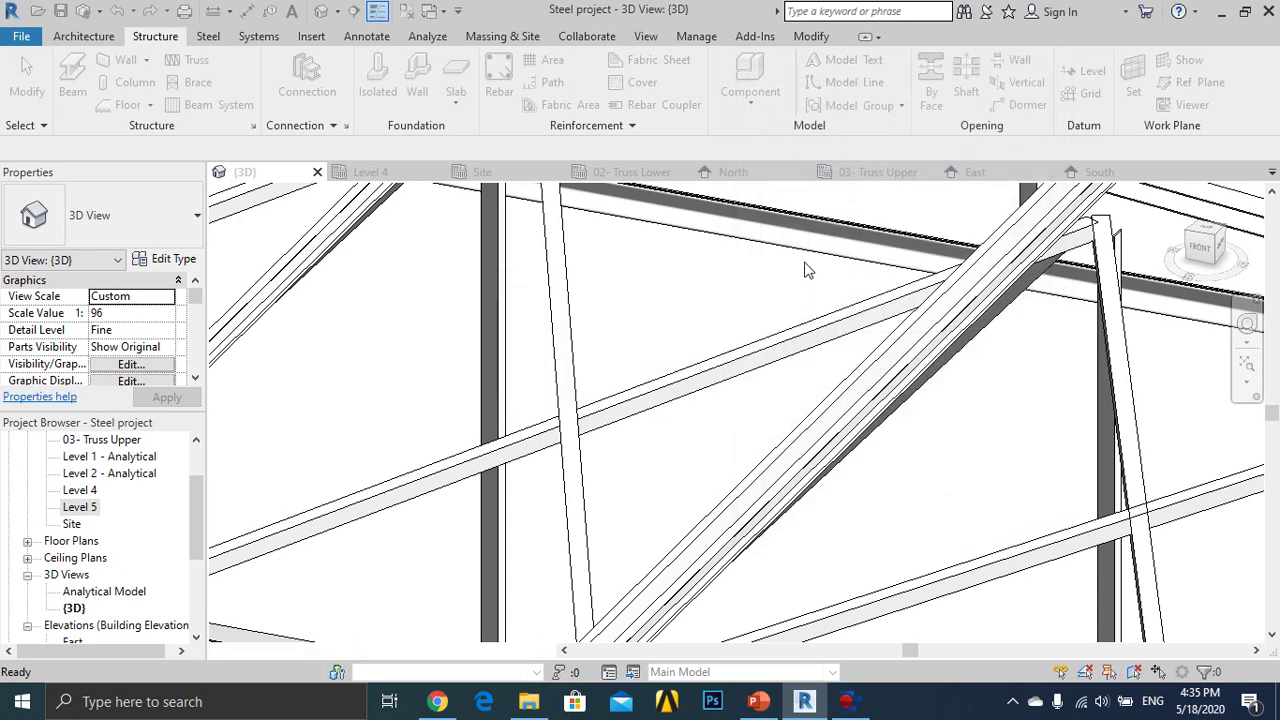
Set the work plane to the diagonal brace face.
left_click(1110, 92)
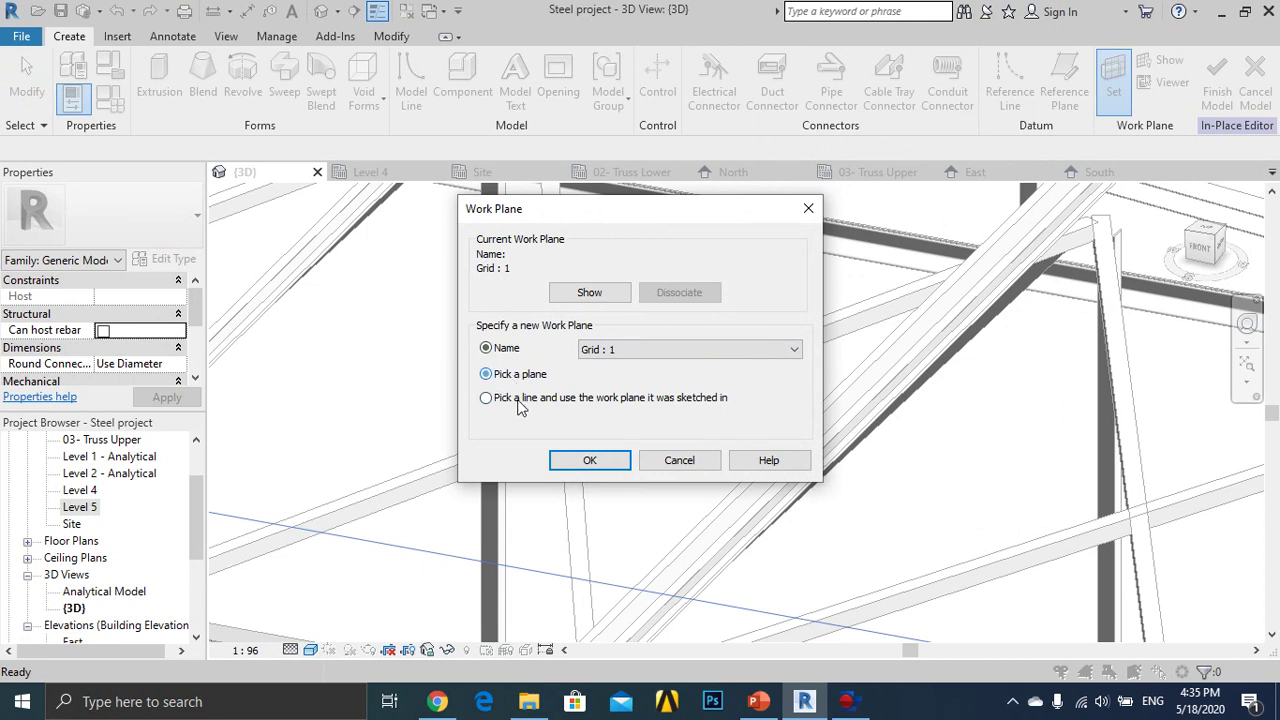
left_click(584, 462)
left_click(532, 440)
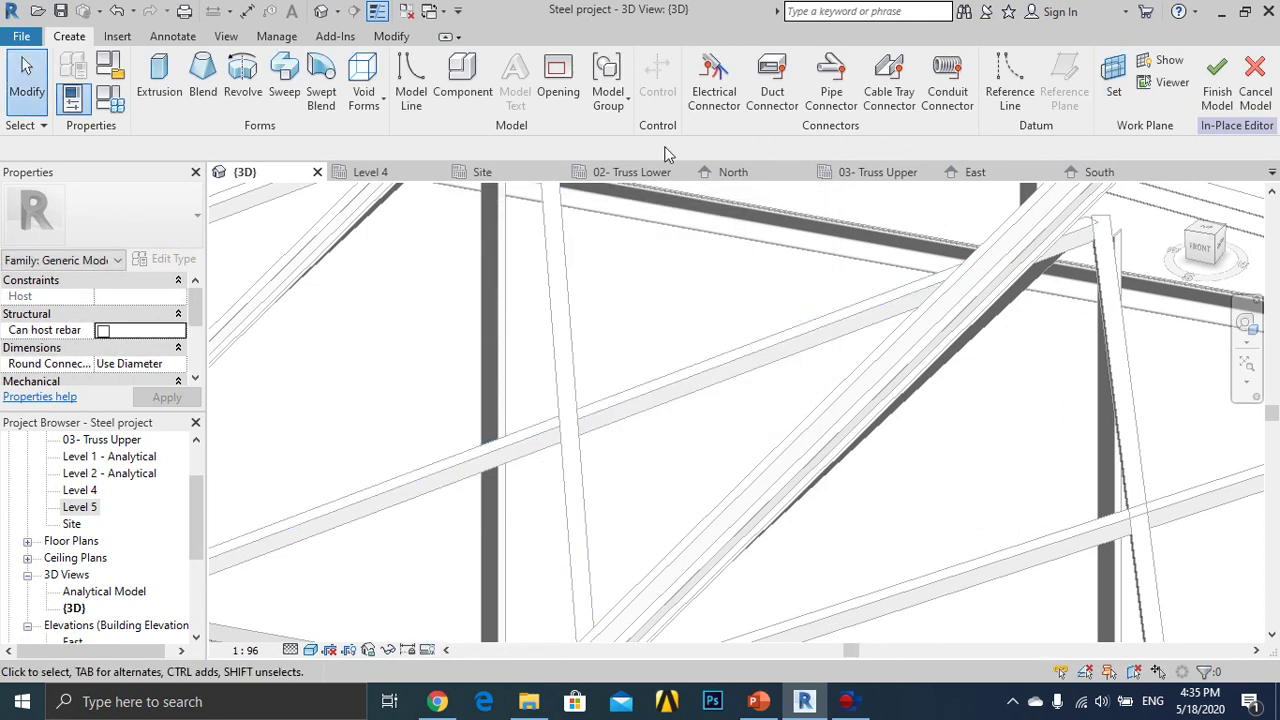
Start an extrusion and begin a rectangle on the brace, then cancel it.
left_click(159, 80)
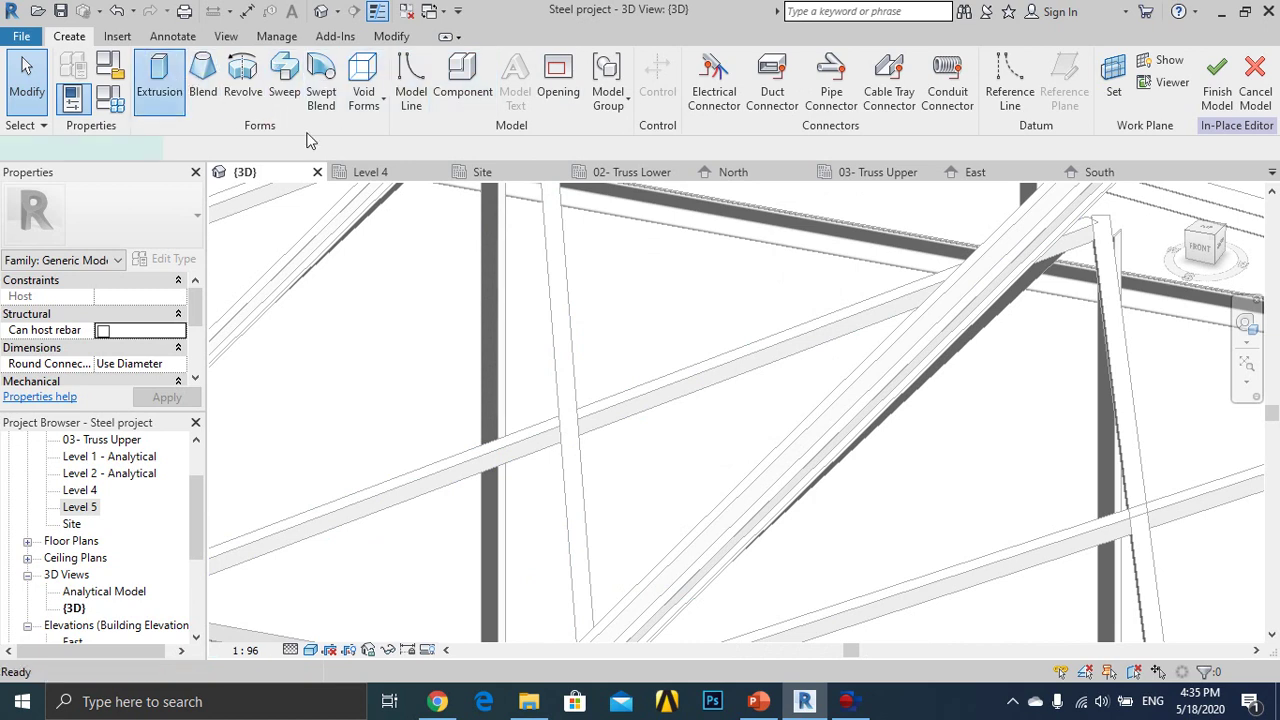
left_click(702, 62)
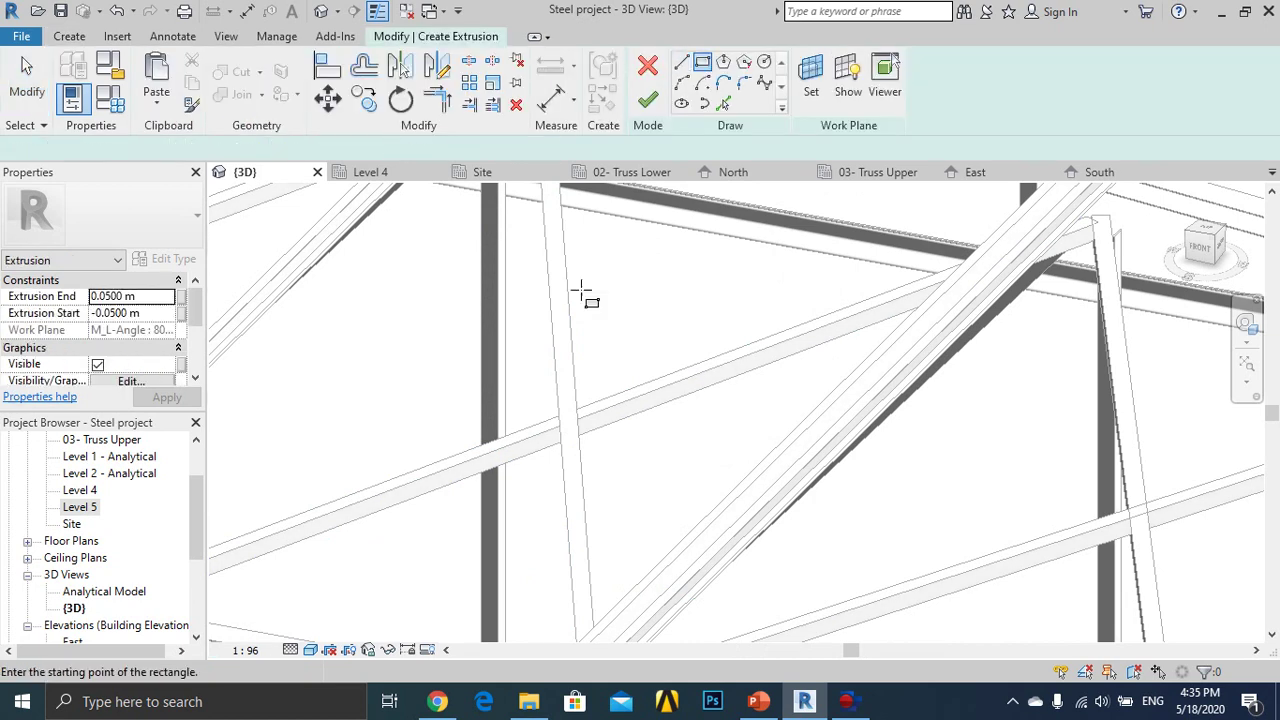
left_click(530, 380)
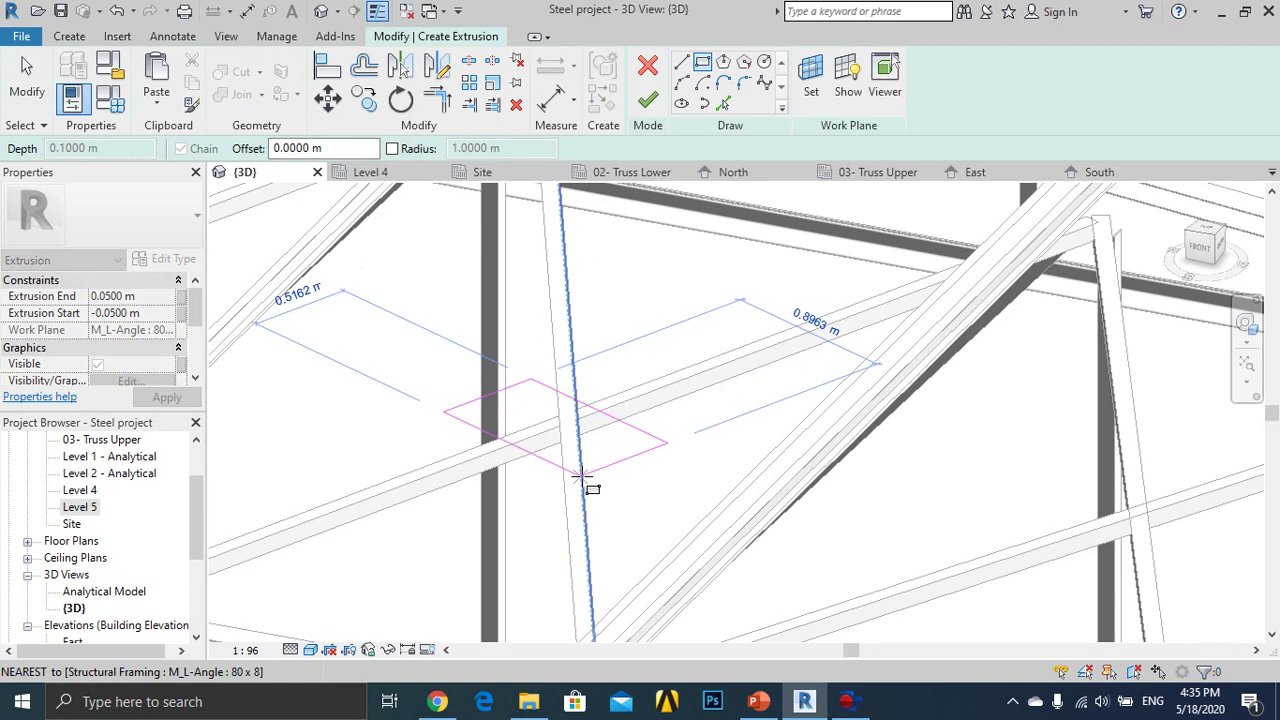
key("Escape")
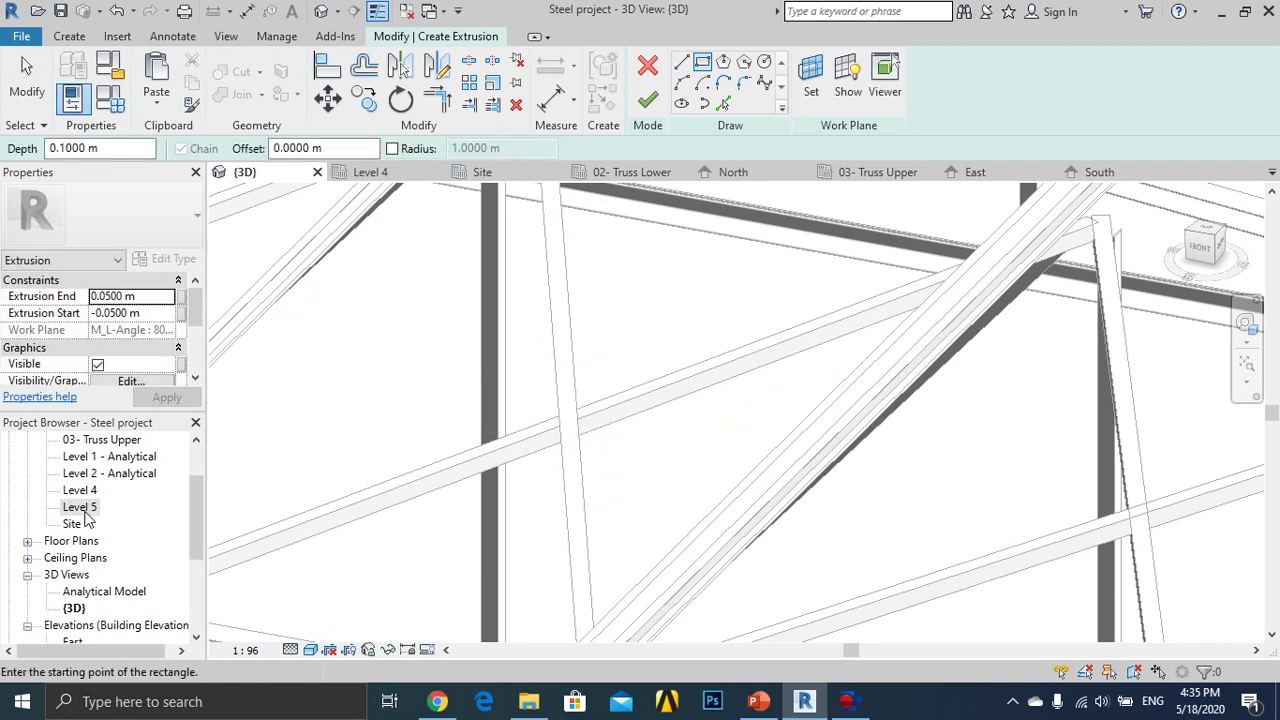
key("Escape")
In the Level 4 plan, sketch a rectangle at the brace crossing and finish the extrusion and model.
double_click(80, 490)
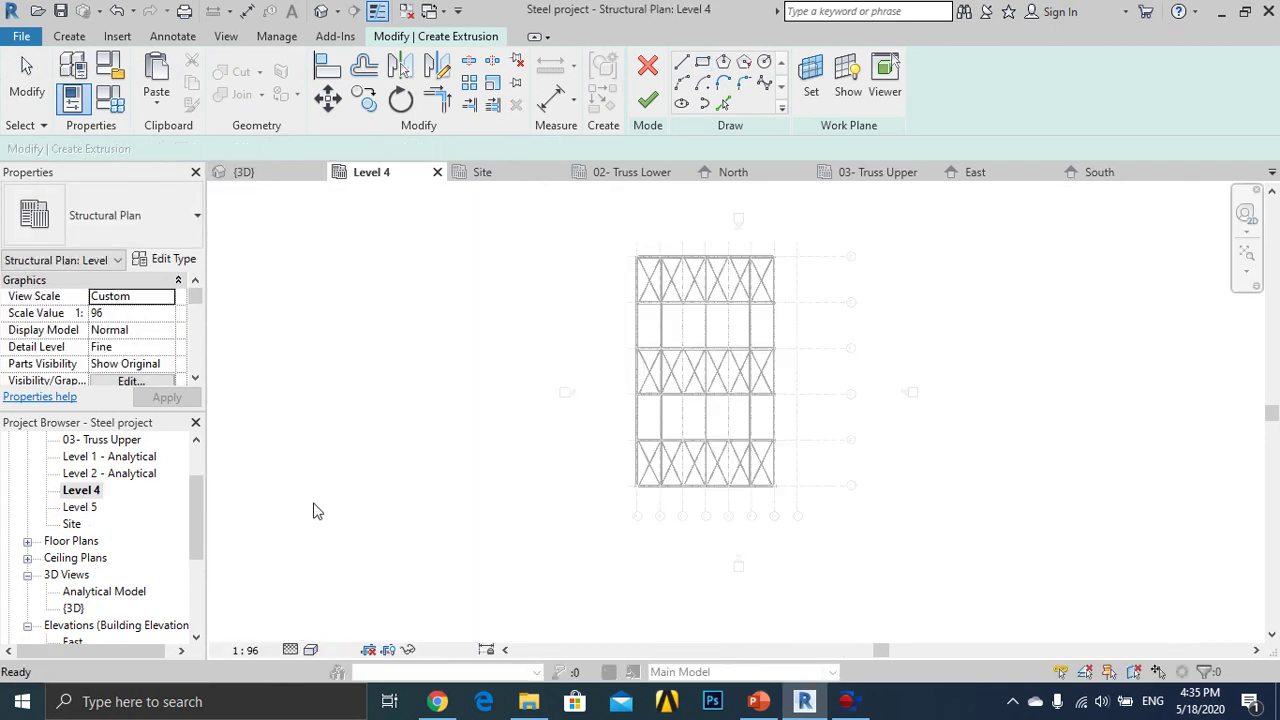
scroll(694, 435, "up", 2)
scroll(748, 474, "up", 2)
scroll(770, 560, "up", 2)
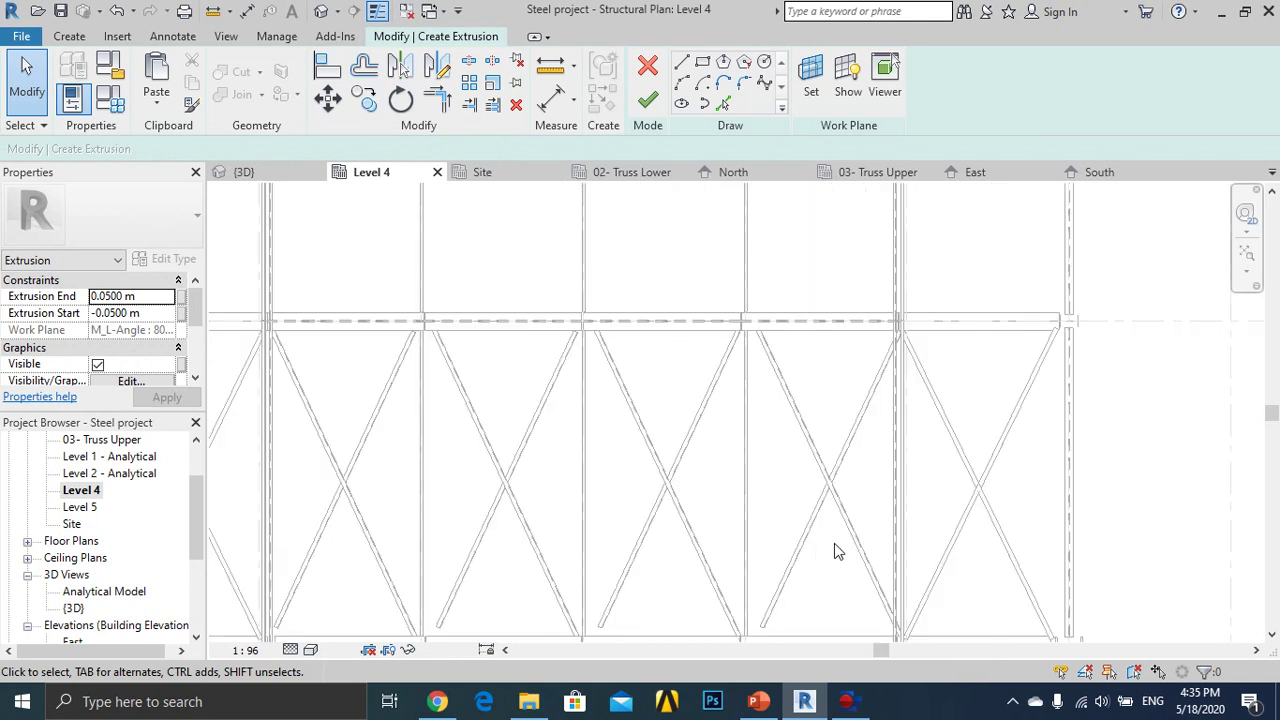
left_click(702, 62)
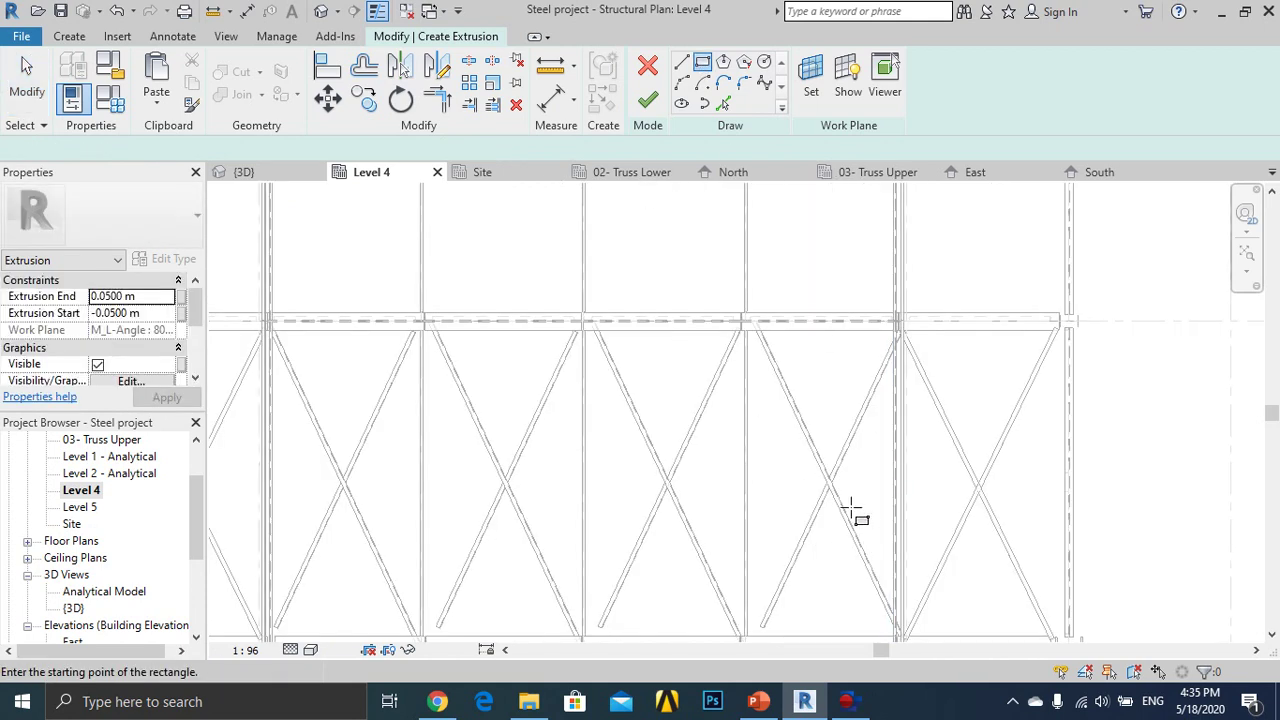
scroll(850, 505, "up", 3)
left_click(775, 419)
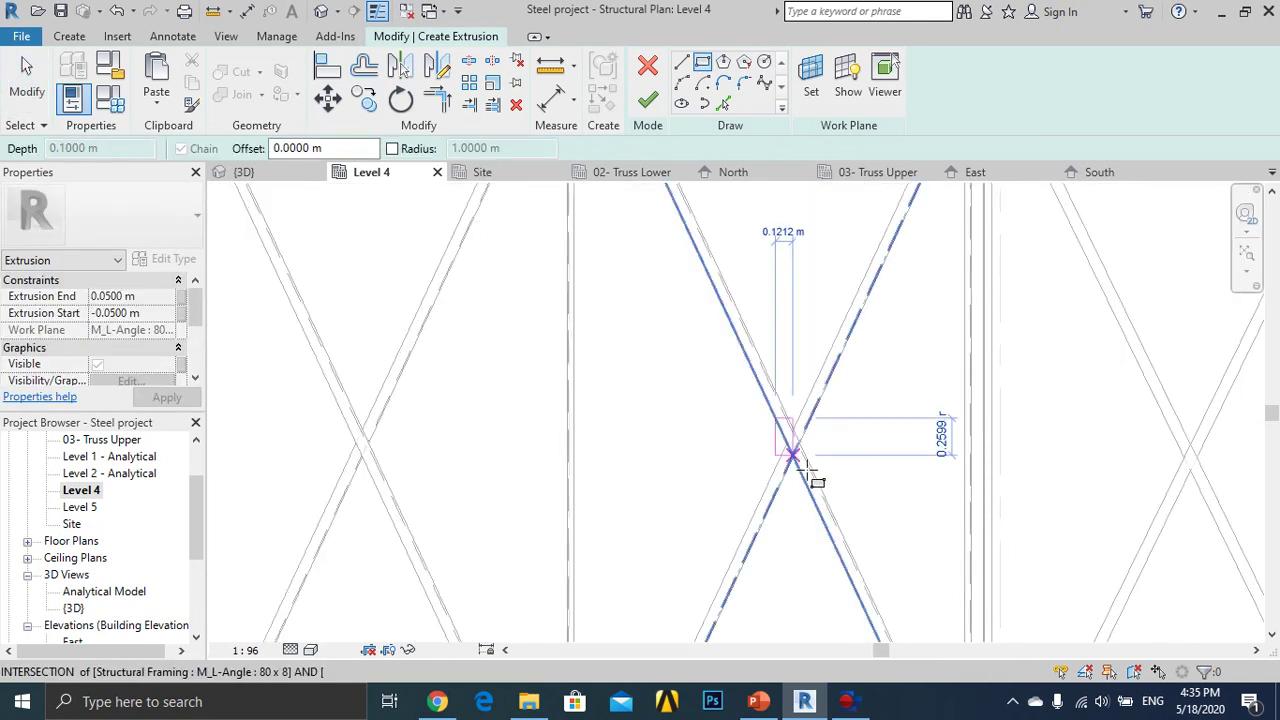
left_click(805, 462)
left_click(647, 100)
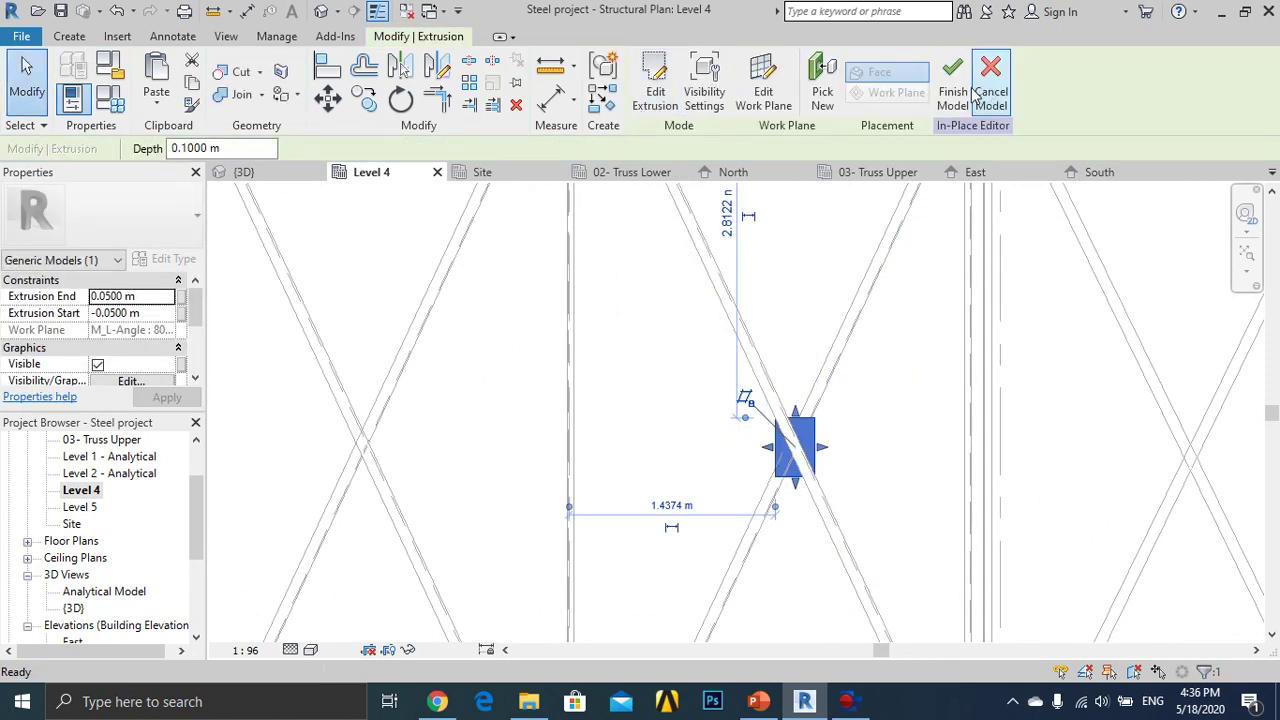
left_click(953, 85)
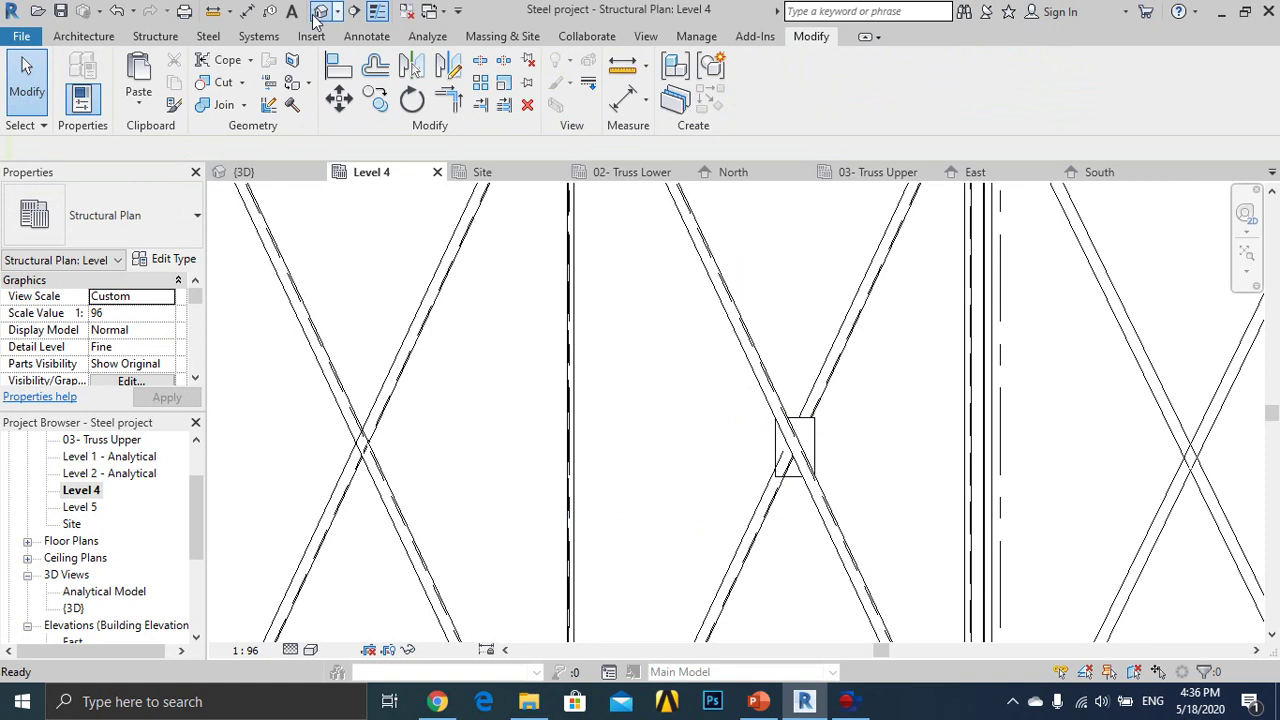
Switch to the 3D view and orbit toward the new plate at the brace junction.
left_click(318, 12)
middle_click_drag(913, 499, 930, 457)
scroll(930, 457, "down", 3)
scroll(663, 331, "up", 5)
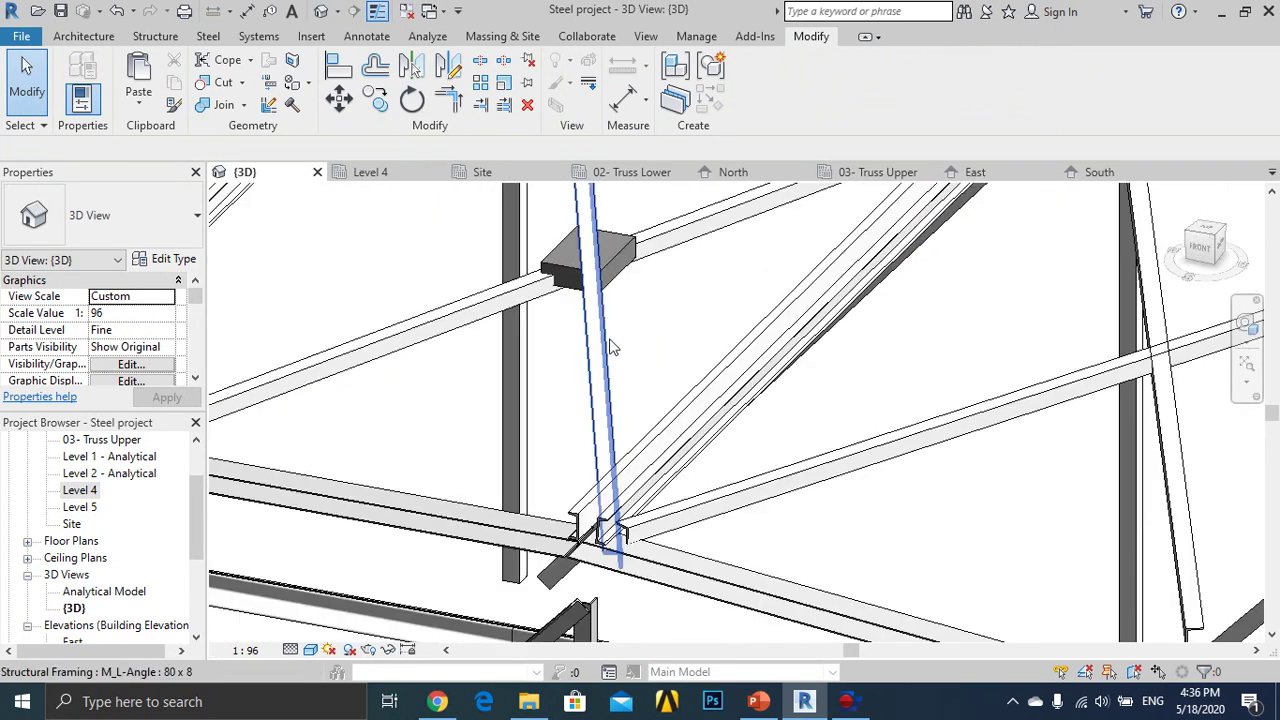
Set the angle braces' Cross-Section Rotation to 180° in Properties.
left_click(612, 347)
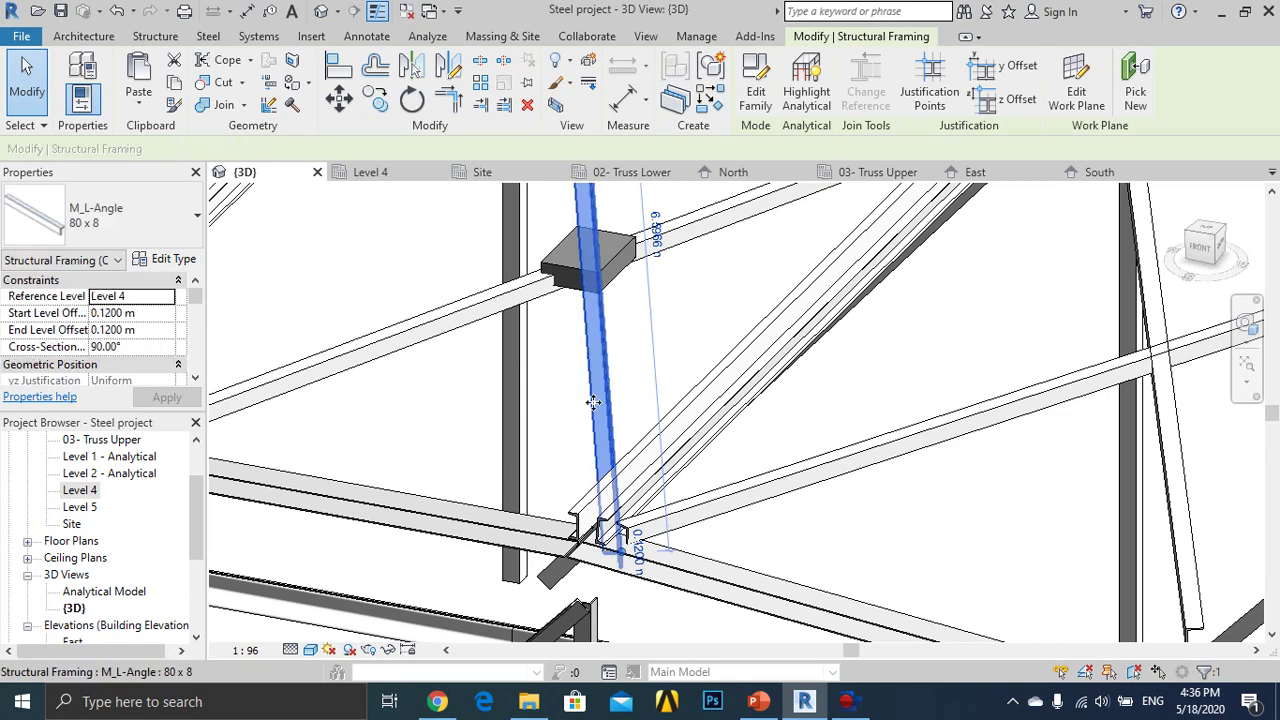
left_click(665, 360)
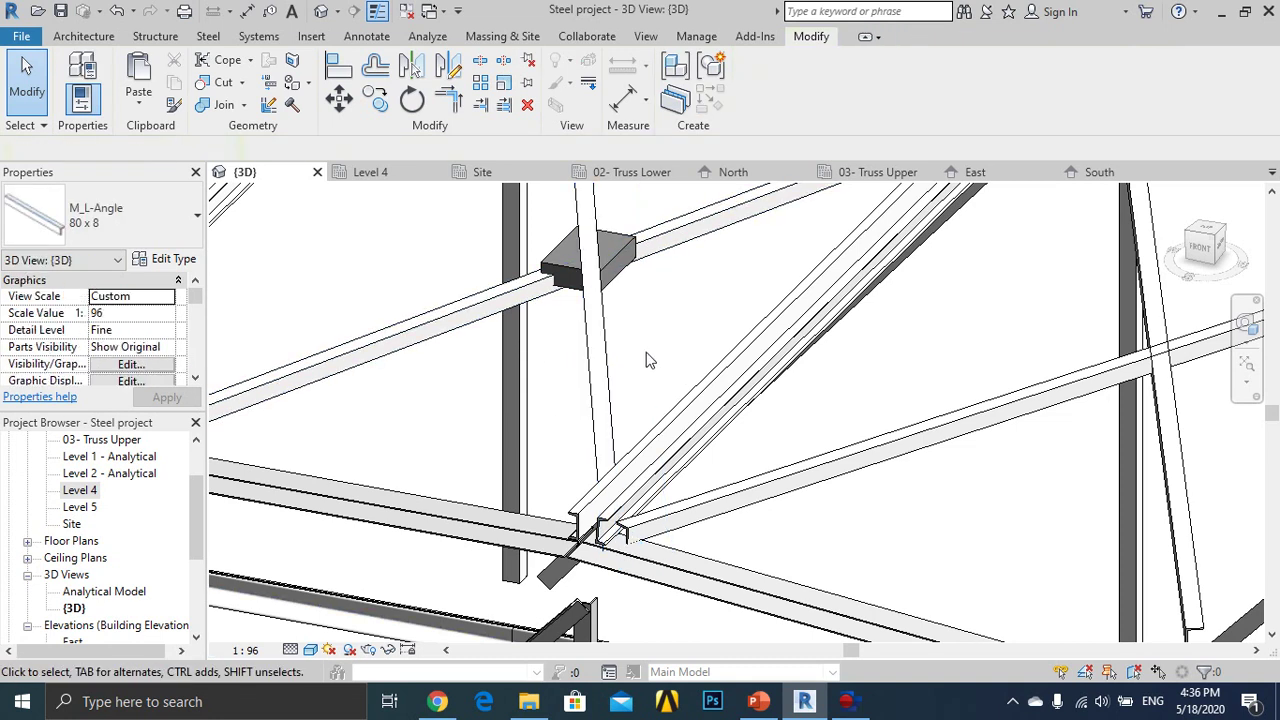
left_click(600, 378)
mouse_move(605, 372)
middle_mouse_down("shift")
mouse_move(743, 288)
mouse_move(760, 330)
middle_mouse_up("shift")
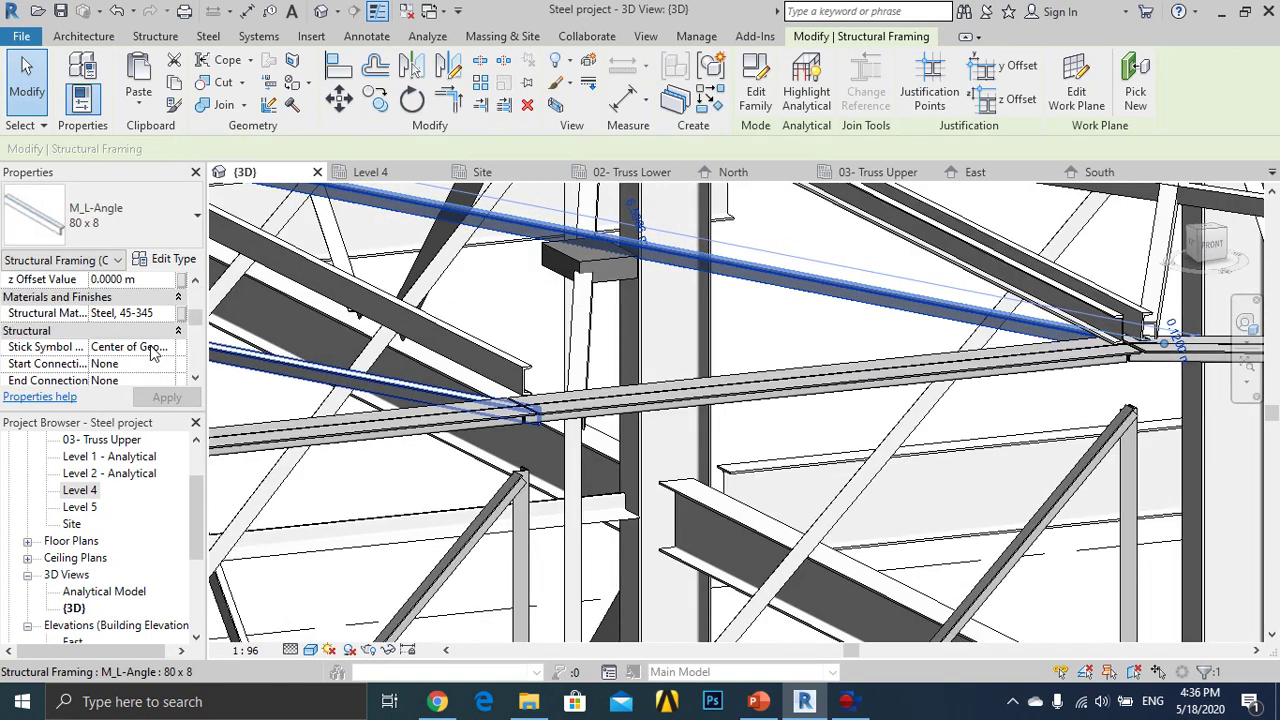
scroll(150, 352, "up", 2)
scroll(140, 366, "down", 1)
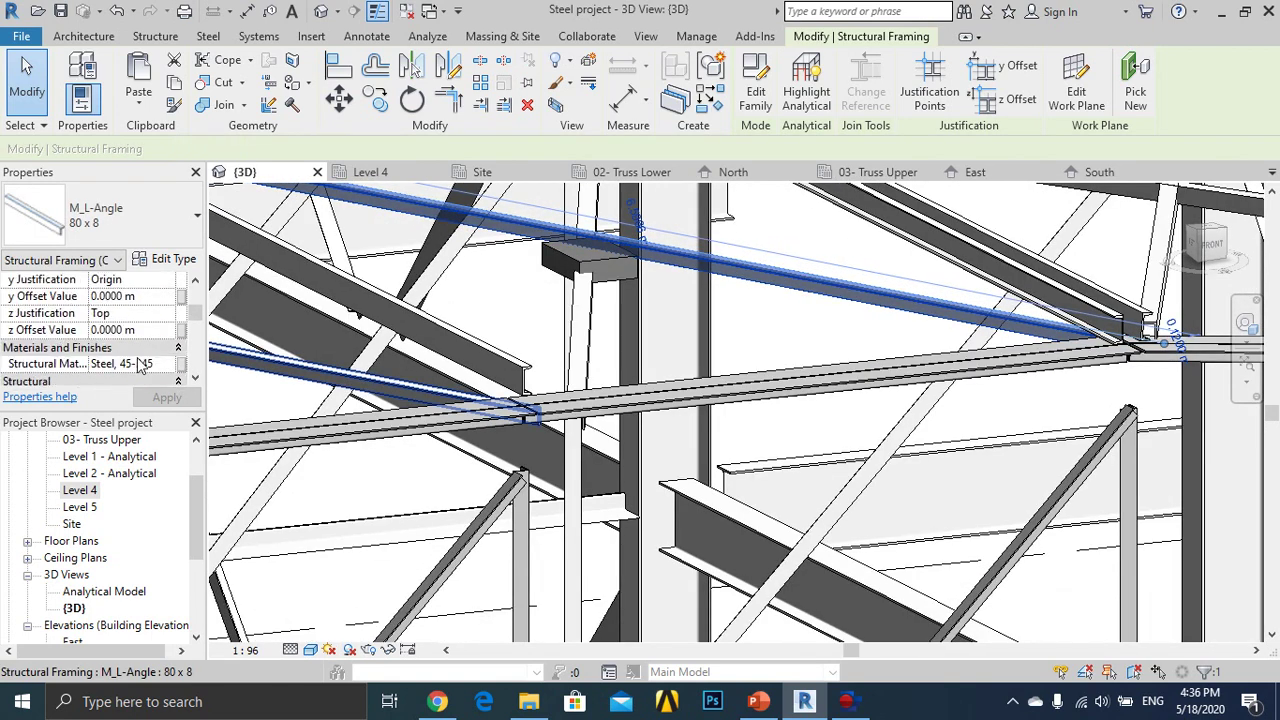
scroll(140, 352, "up", 2)
left_click(144, 313)
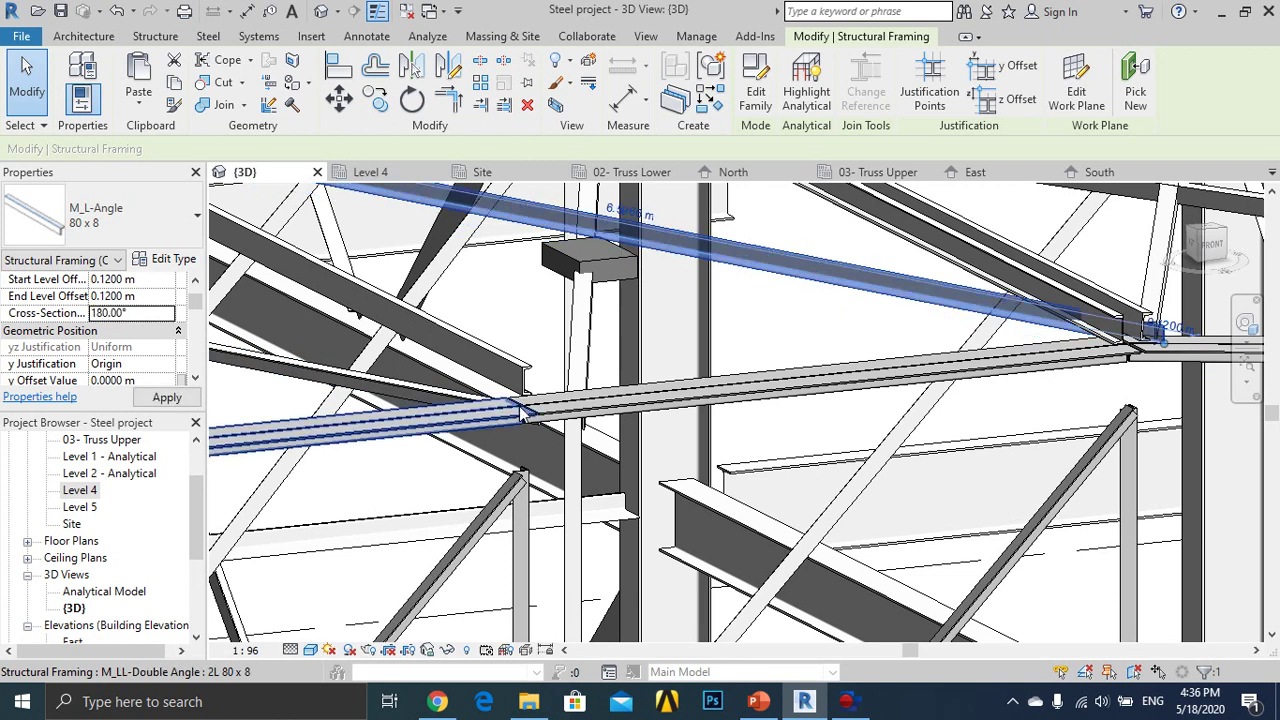
key("Escape")
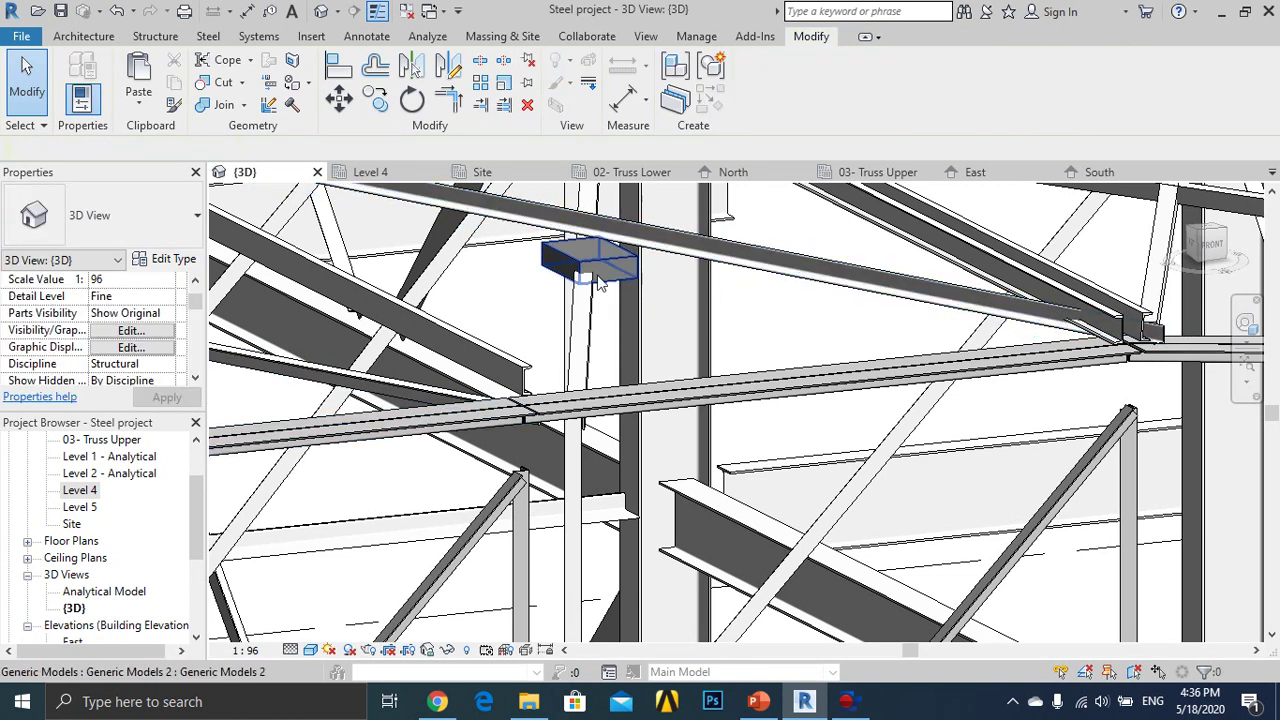
Select the plate generic model and open the South elevation.
left_click(593, 264)
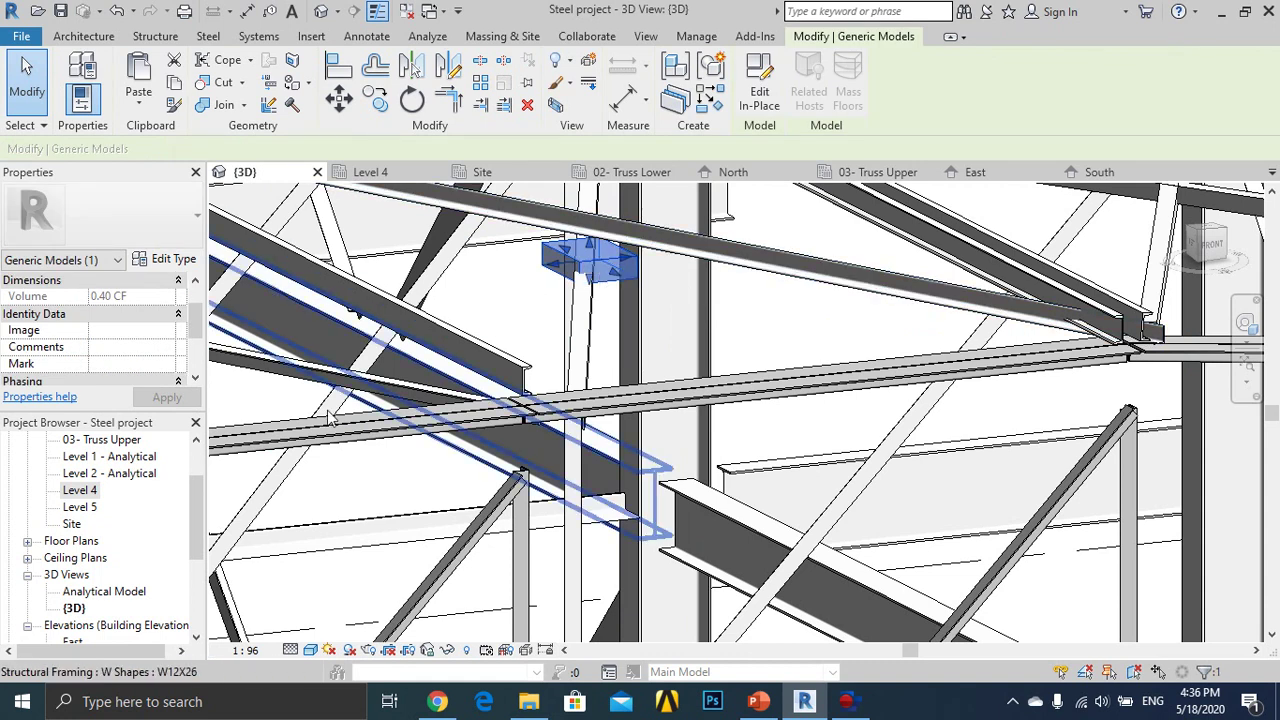
scroll(92, 593, "down", 3)
scroll(88, 605, "down", 1)
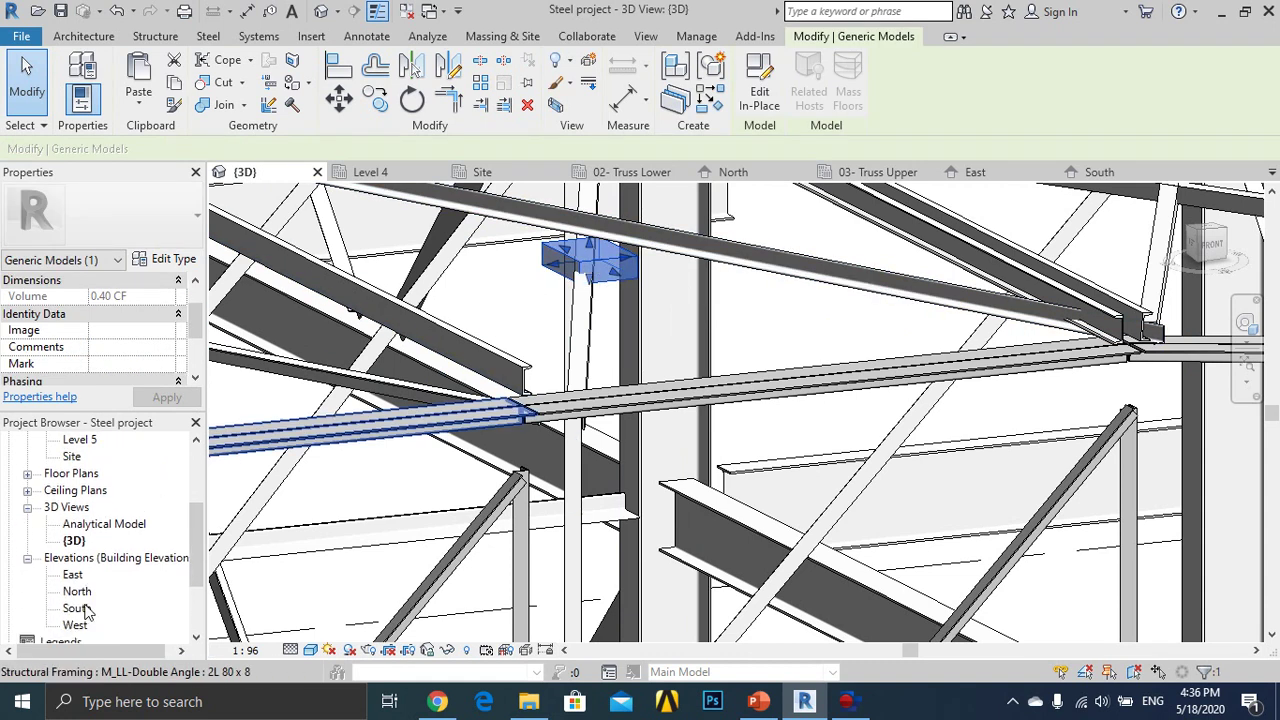
double_click(76, 608)
scroll(757, 336, "up", 5)
scroll(757, 336, "up", 2)
scroll(629, 408, "up", 2)
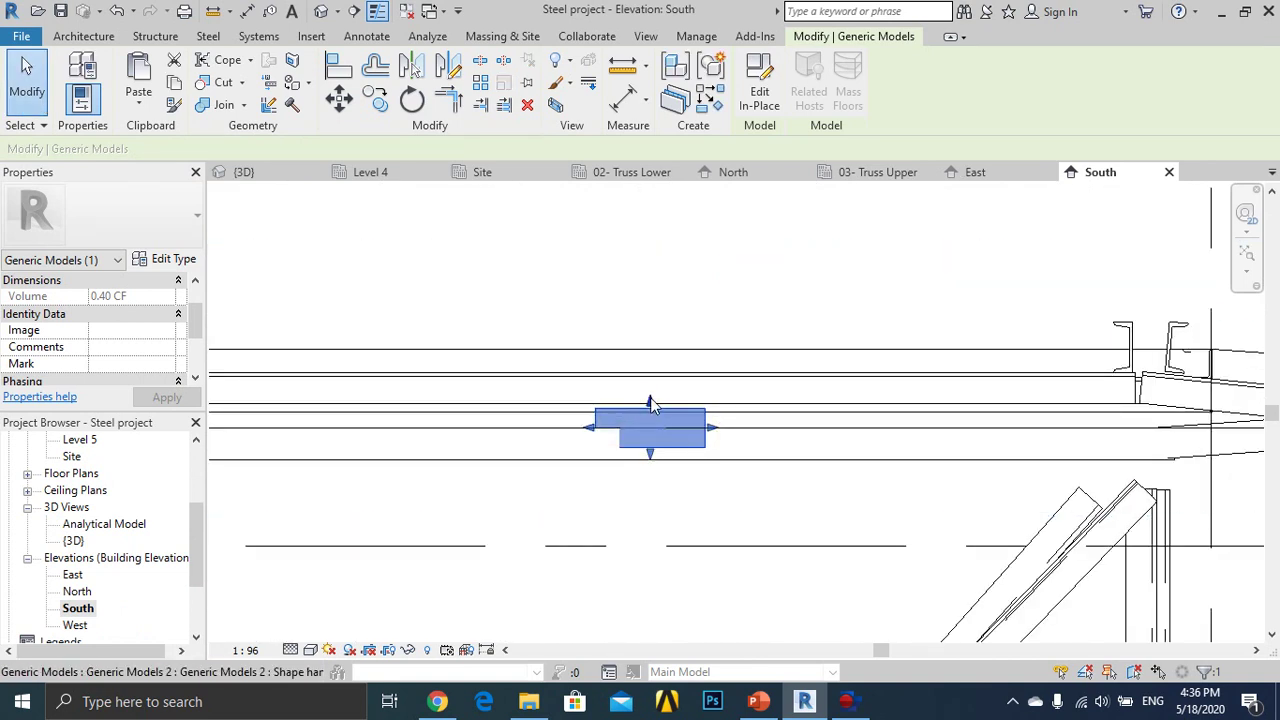
Raise the plate's top and bottom faces to the chord lines for a 0.32 CF block, then return to 3D.
left_click_drag(650, 405, 651, 371)
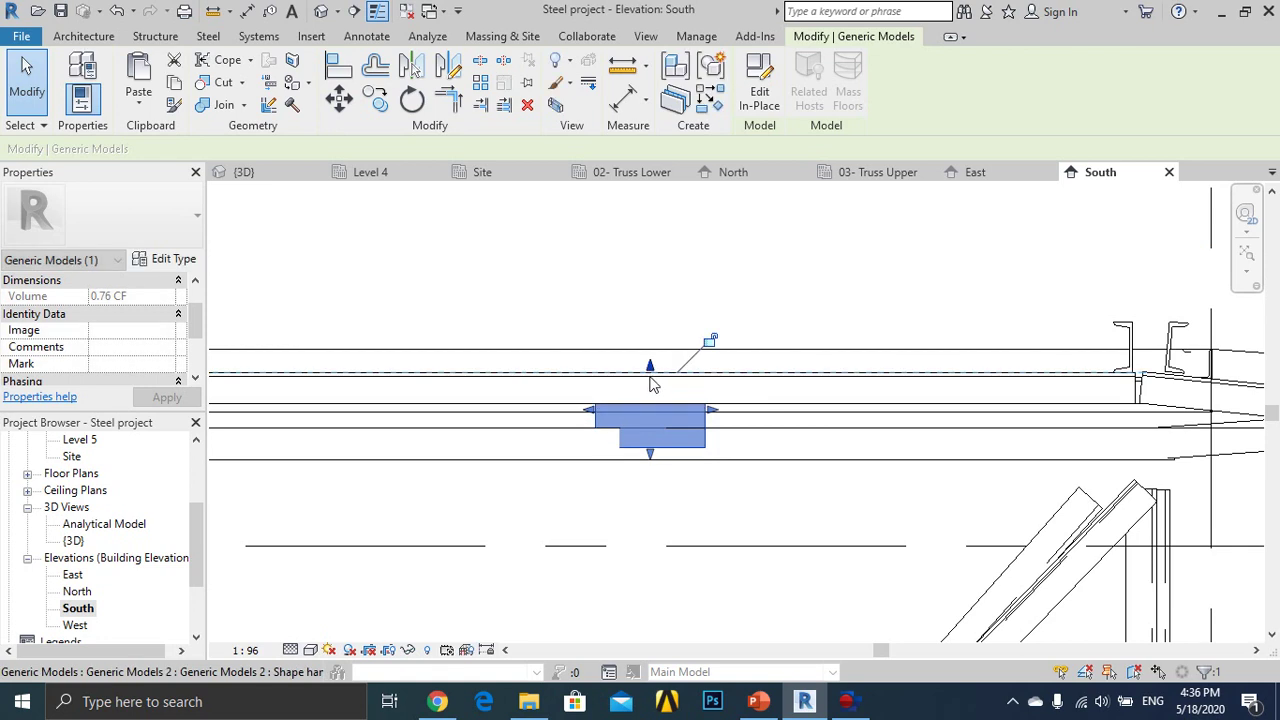
left_click_drag(650, 455, 647, 408)
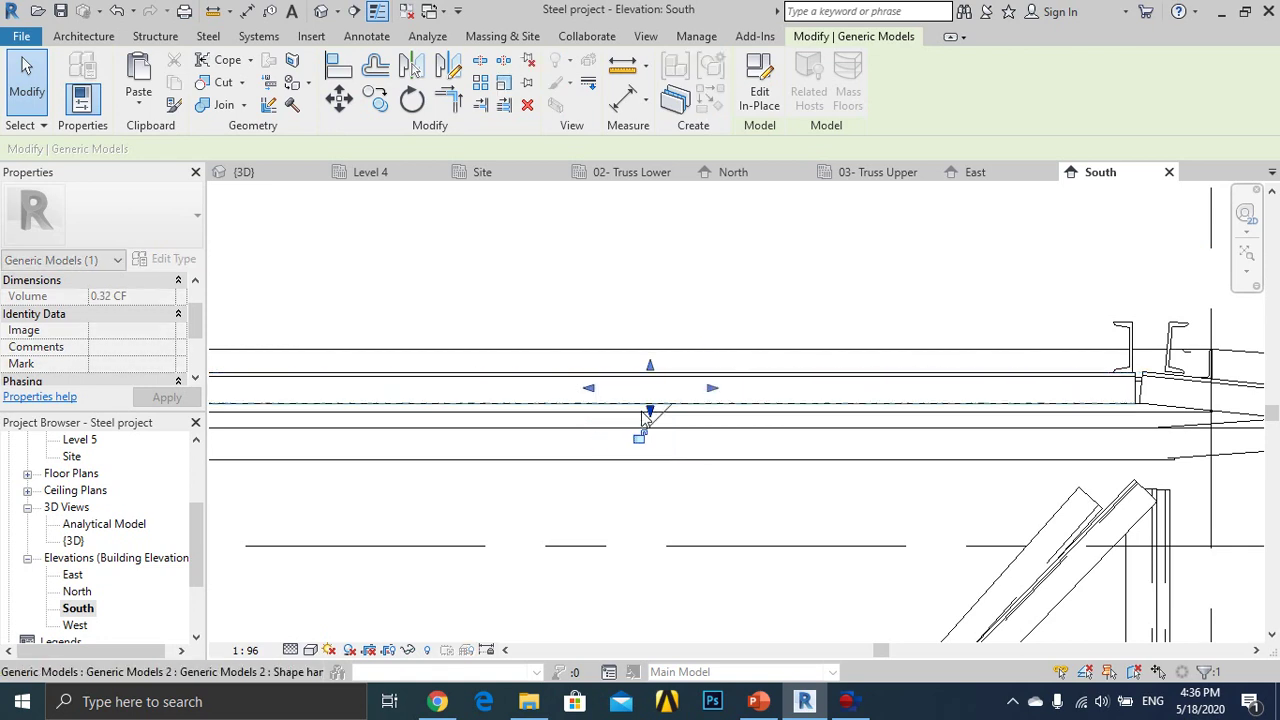
left_click(322, 10)
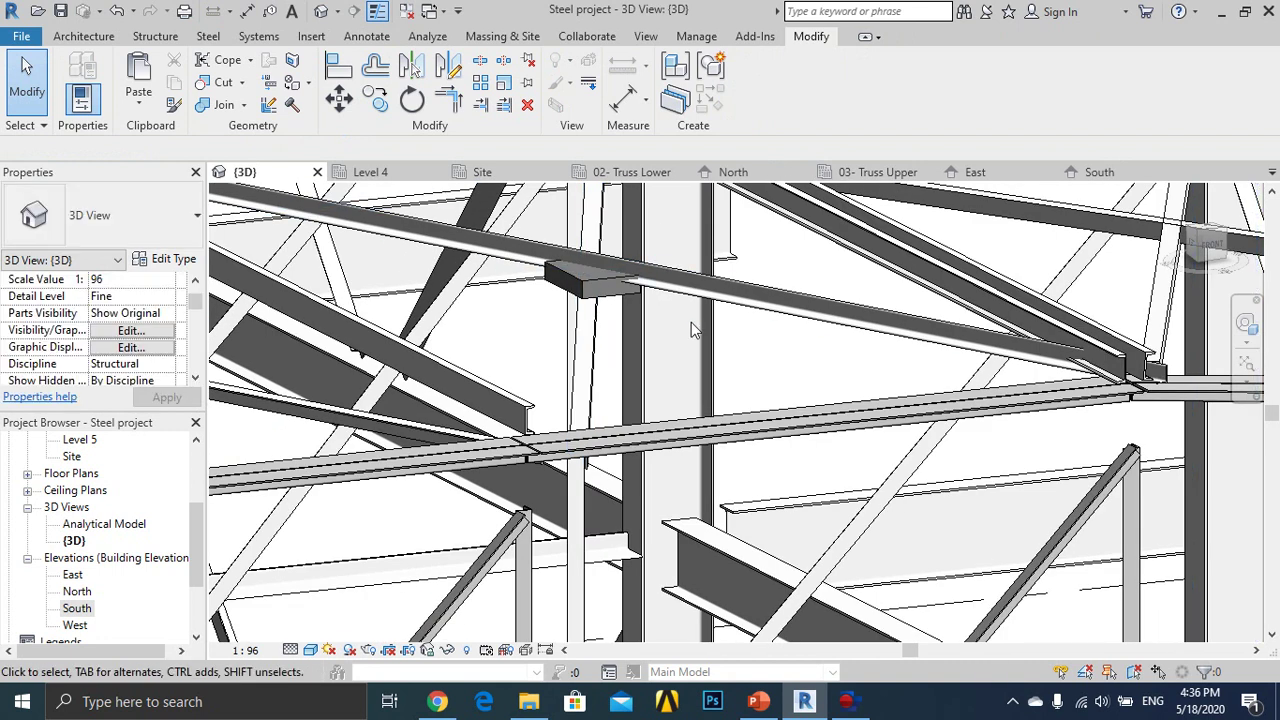
Zoom to the C-channel junction and place an A325 3/4" bolt on the angle brace's end face.
scroll(675, 302, "down", 2)
scroll(601, 420, "down", 1)
scroll(601, 420, "down", 1)
scroll(680, 430, "down", 1)
scroll(760, 440, "down", 1)
scroll(838, 450, "down", 1)
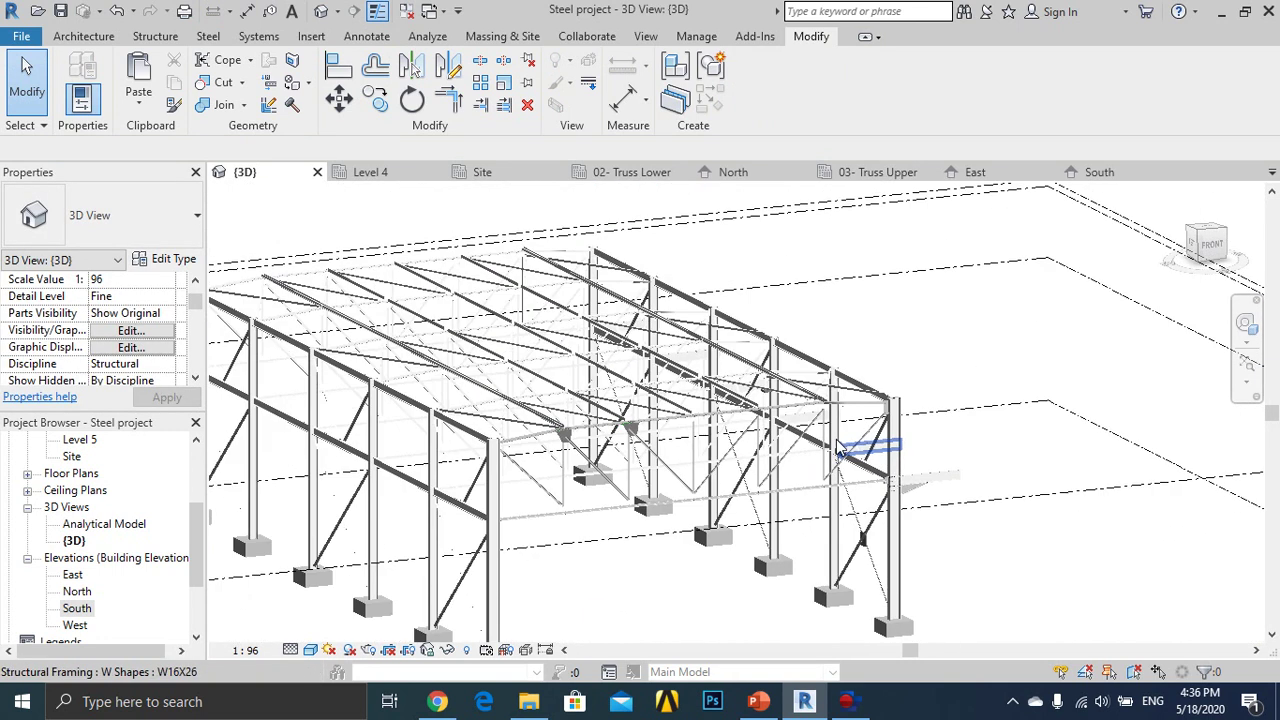
scroll(815, 442, "up", 1)
scroll(790, 434, "up", 2)
scroll(760, 425, "up", 2)
scroll(780, 430, "down", 1)
scroll(700, 443, "up", 1)
scroll(606, 457, "down", 1)
scroll(808, 414, "up", 2)
scroll(808, 414, "up", 3)
scroll(770, 460, "up", 1)
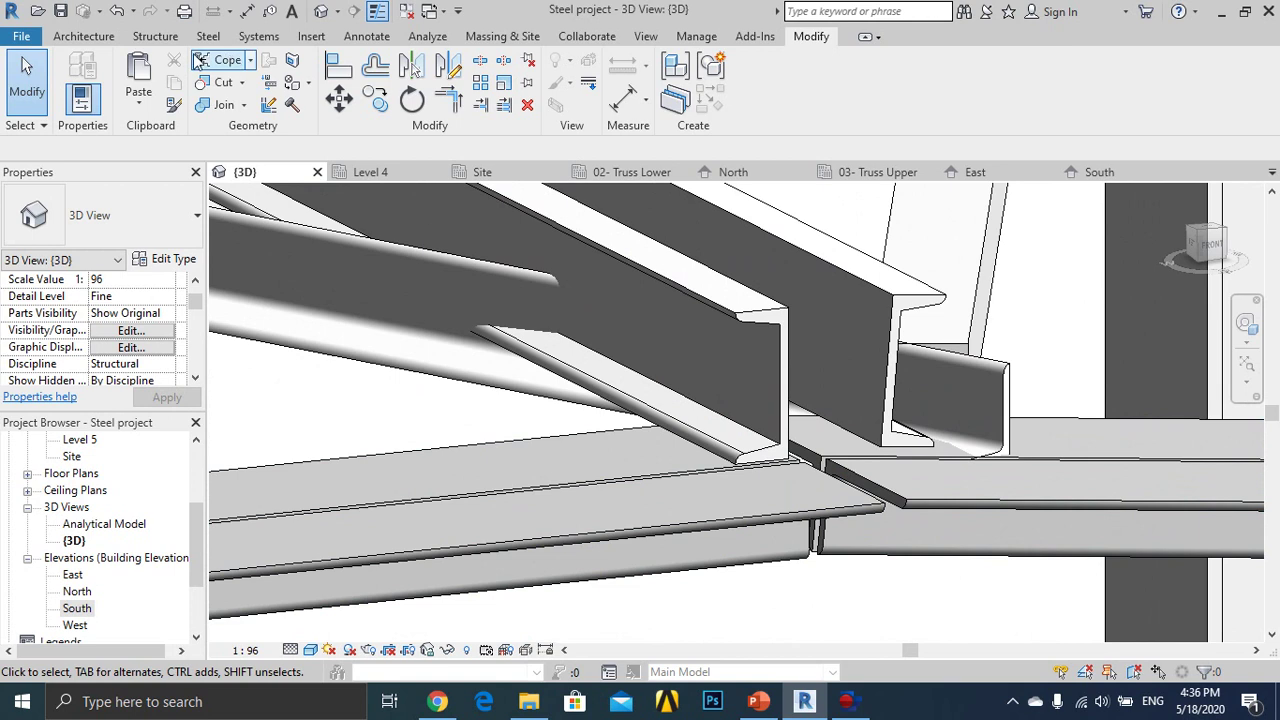
left_click(88, 36)
left_click(155, 36)
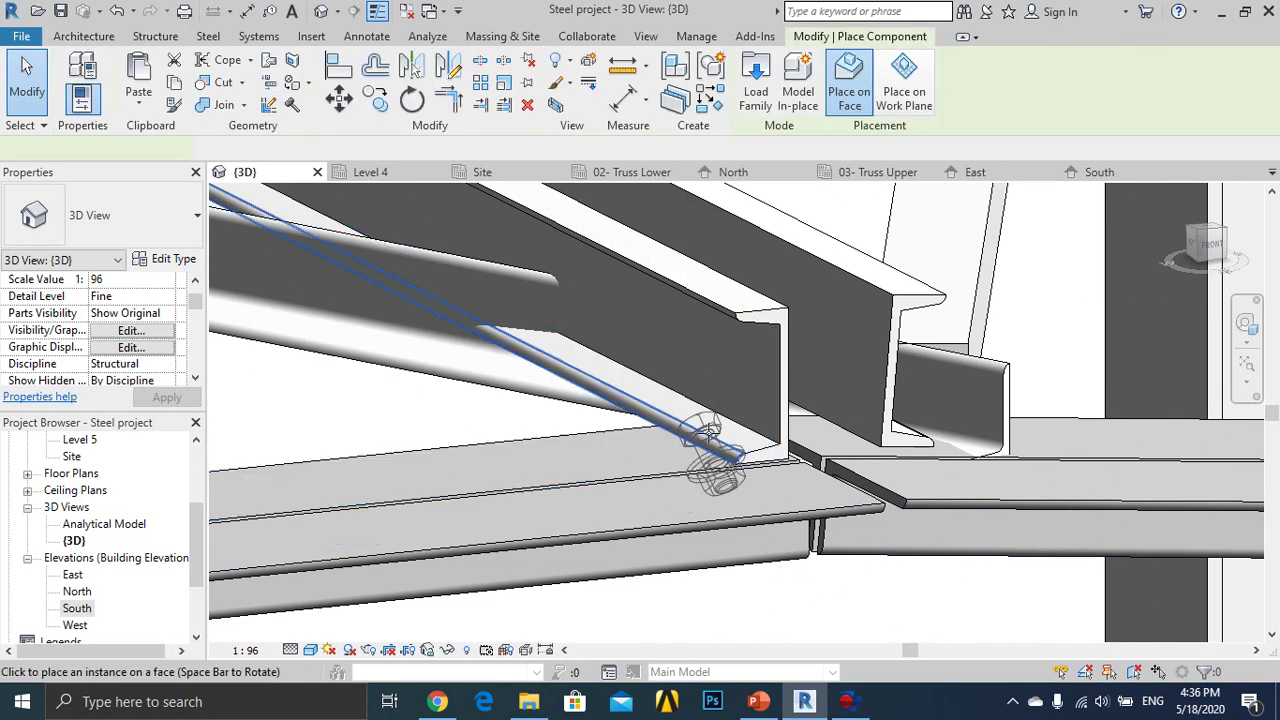
left_click(695, 497)
key("Escape")
key("Escape")
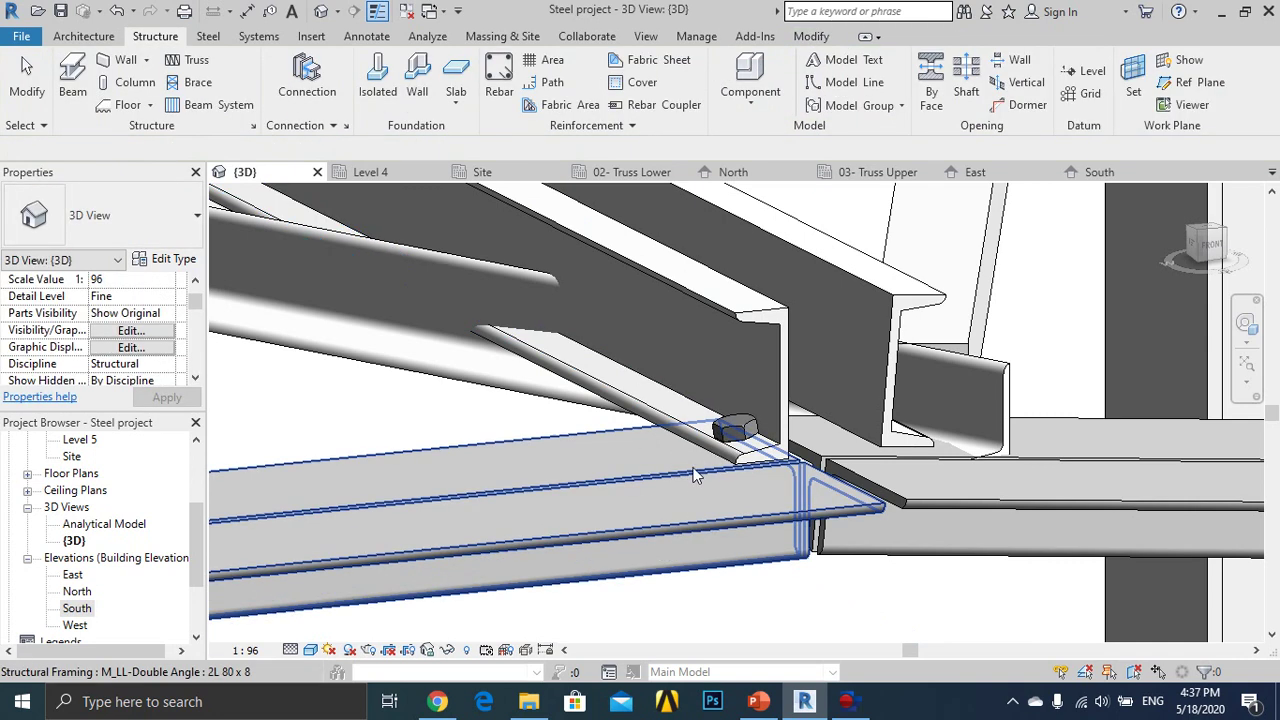
Orbit around the bolted junction and select the angle brace ending there.
middle_click_drag(695, 475, 663, 388, "shift")
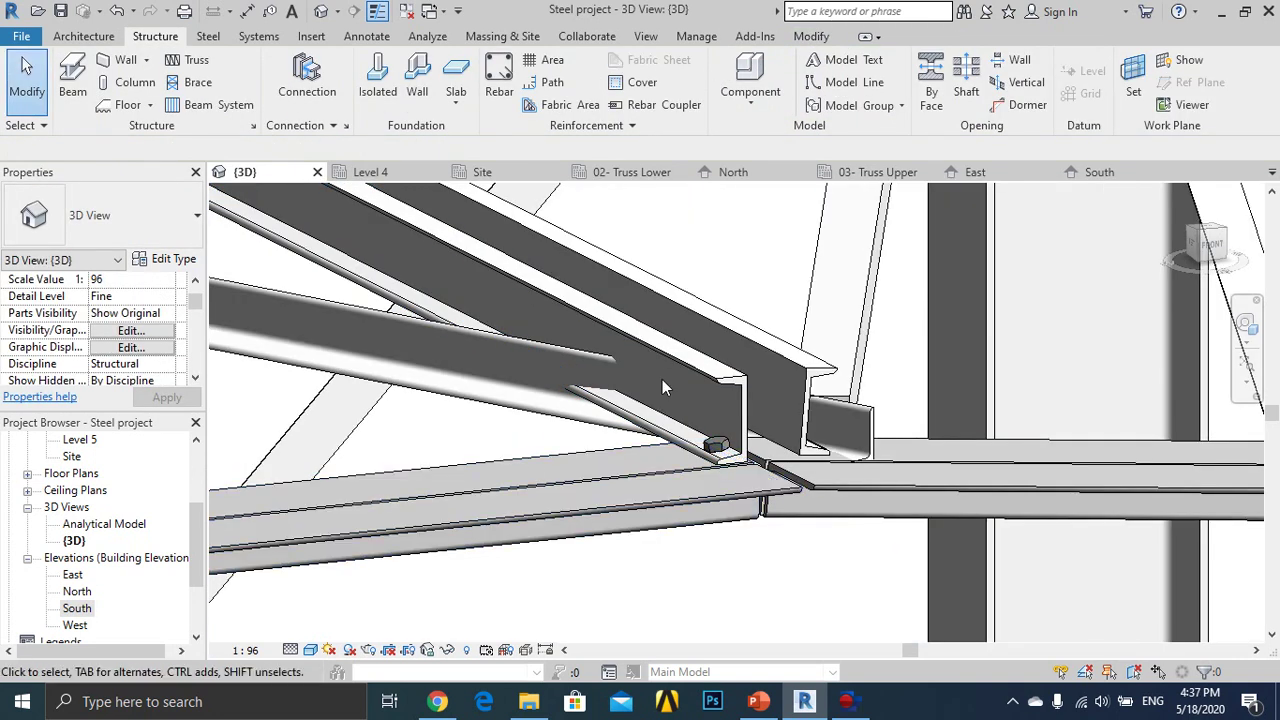
scroll(663, 388, "down", 2)
mouse_move(666, 437)
middle_mouse_down("shift")
mouse_move(760, 491)
mouse_move(532, 378)
middle_mouse_up("shift")
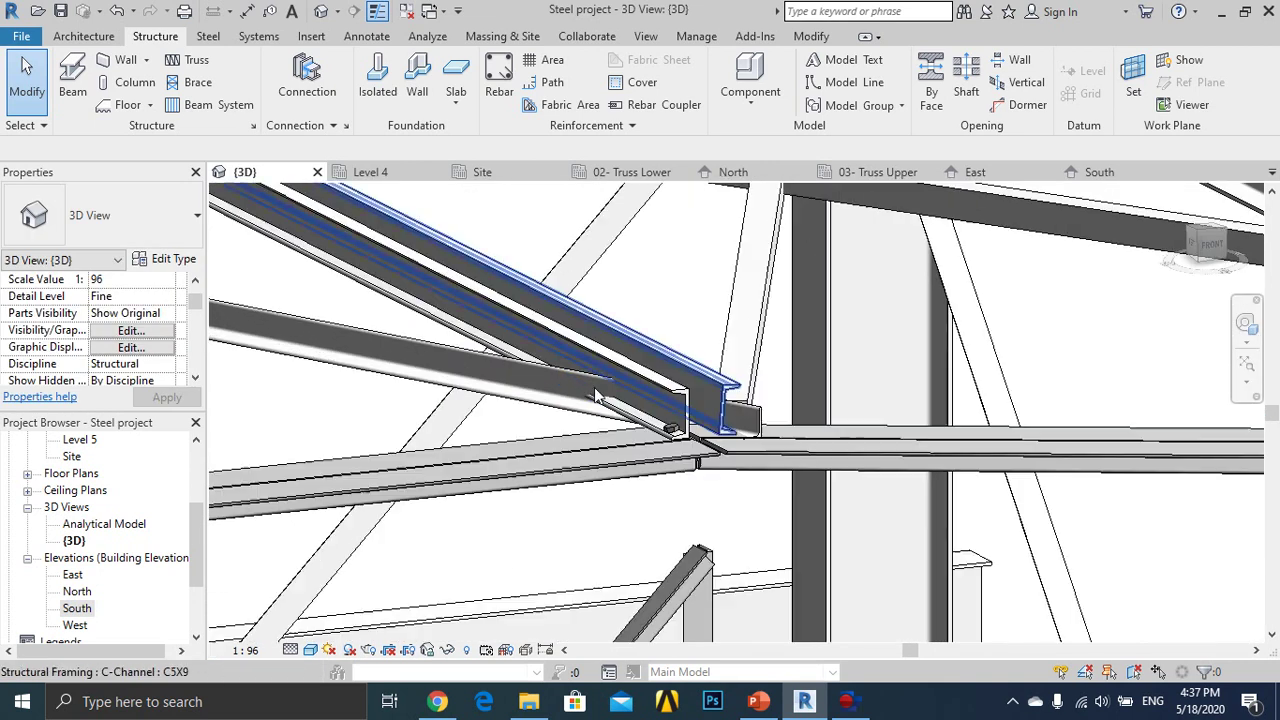
left_click(532, 378)
Drag the angle brace's end onto the junction and clear the selection.
mouse_move(672, 430)
left_mouse_down()
mouse_move(668, 440)
mouse_move(708, 436)
left_mouse_up()
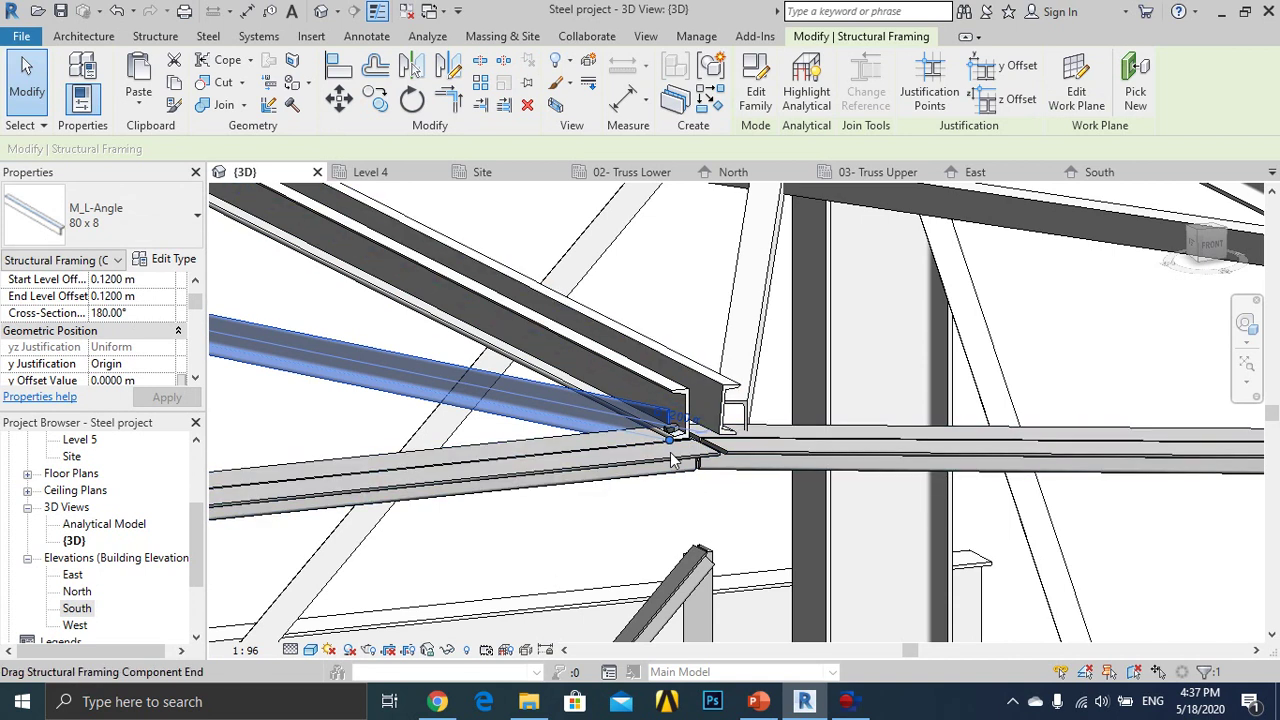
scroll(680, 440, "down", 2)
scroll(686, 429, "down", 2)
scroll(686, 429, "down", 5)
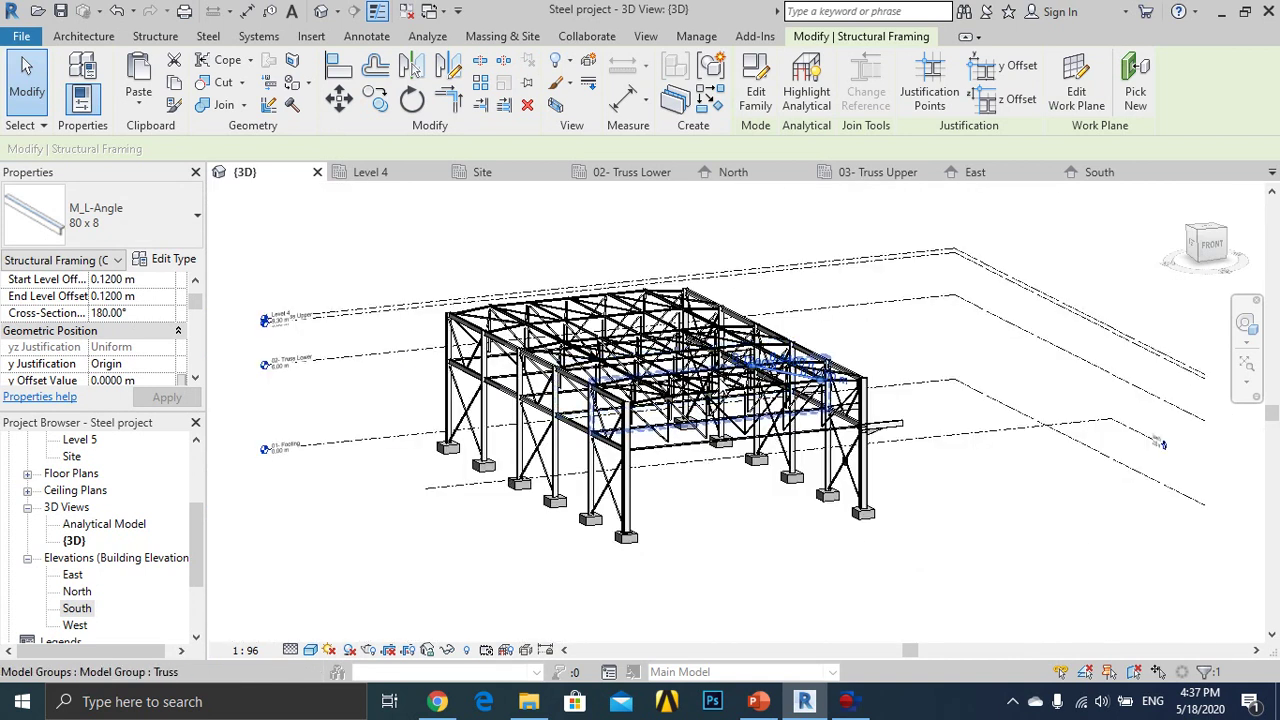
key("Escape")
Zoom the 3D view in to the sloped beam-to-column joint.
scroll(780, 385, "up", 3)
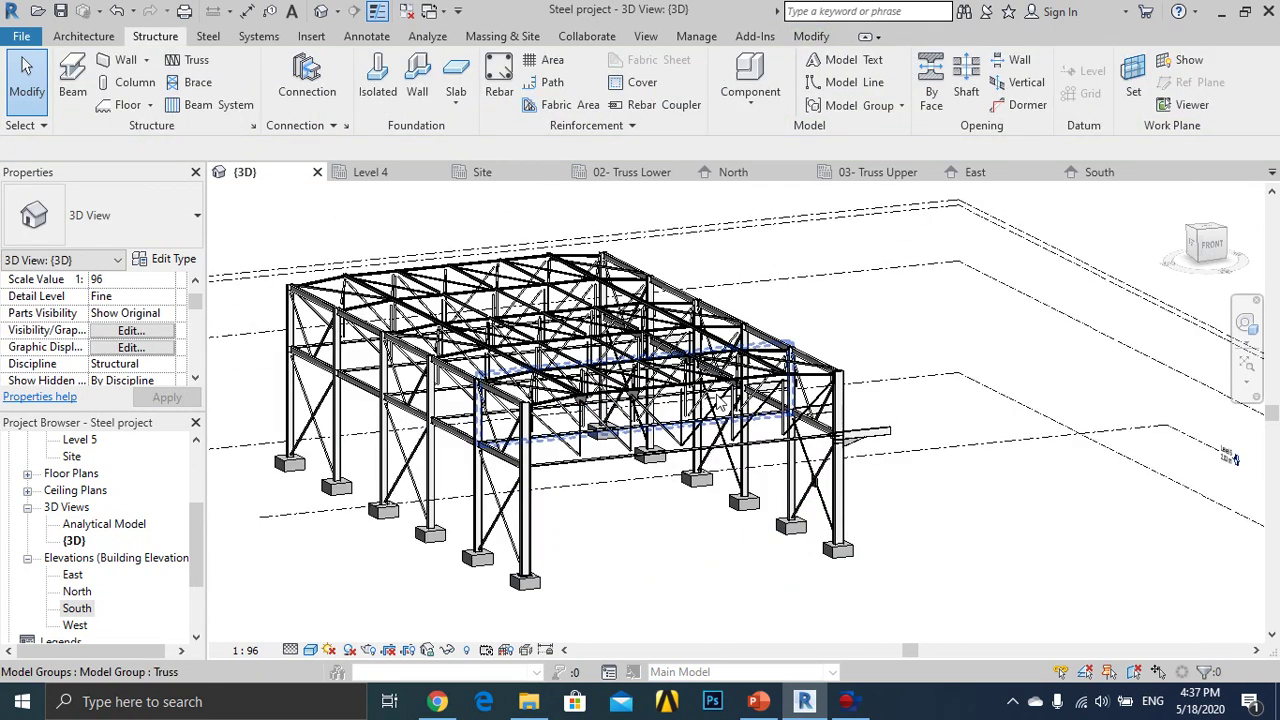
scroll(662, 374, "up", 1)
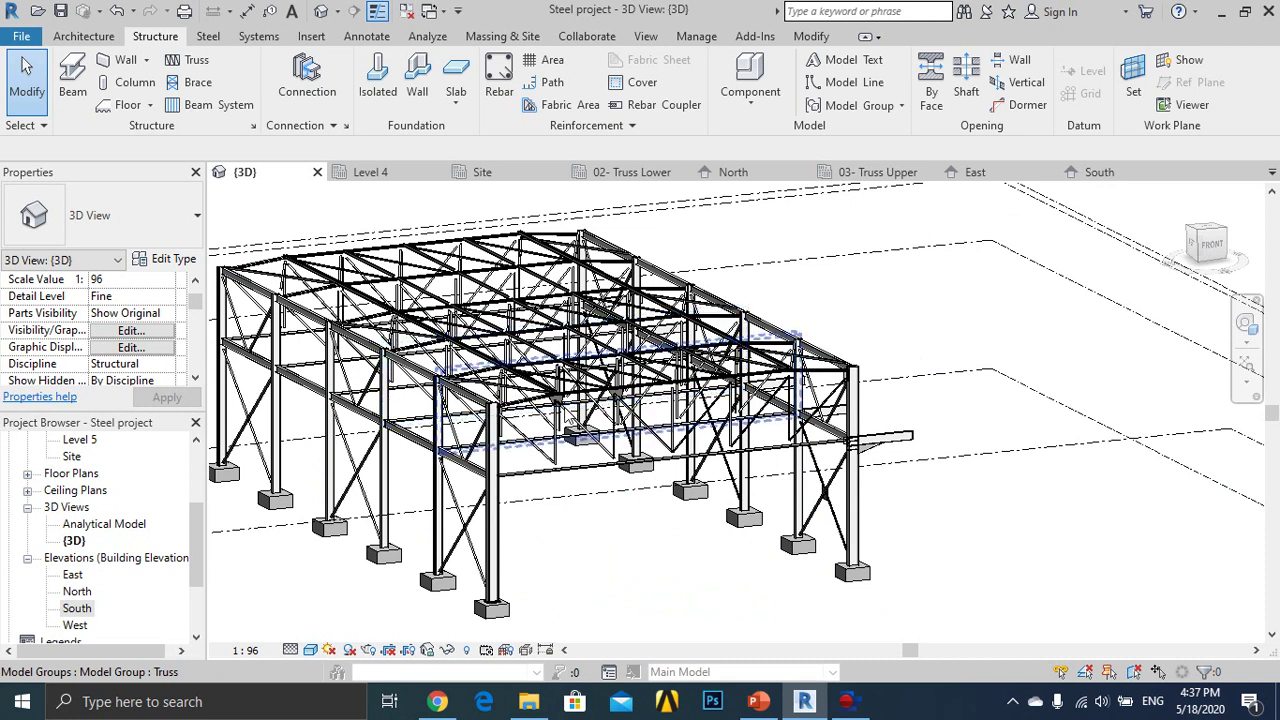
scroll(430, 488, "up", 2)
scroll(500, 490, "up", 3)
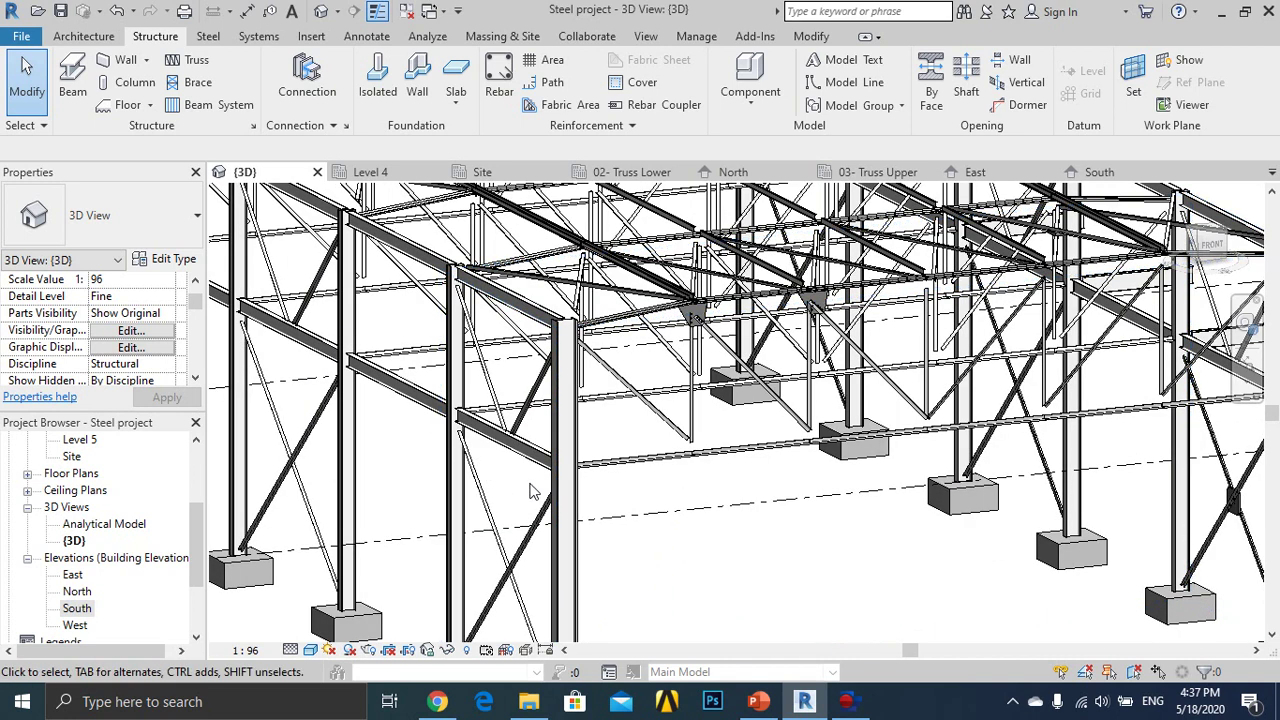
scroll(530, 490, "up", 1)
scroll(525, 470, "up", 1)
scroll(523, 420, "up", 1)
scroll(505, 447, "up", 1)
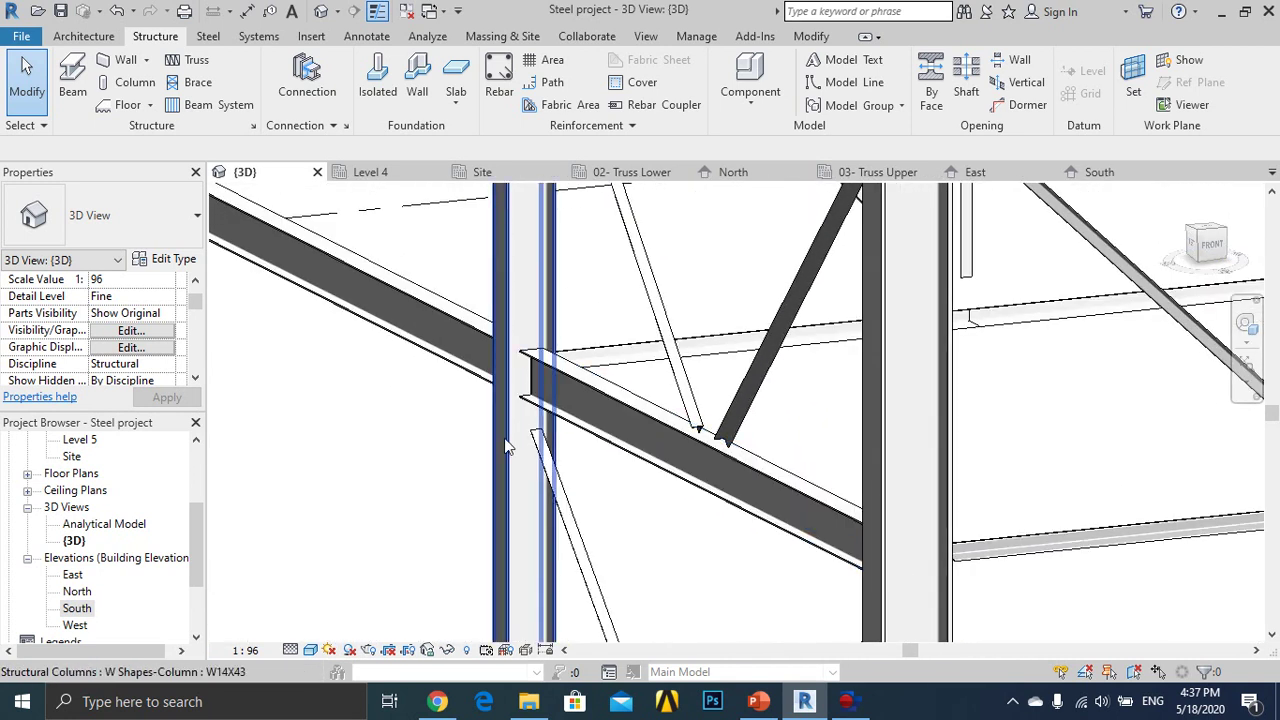
scroll(505, 447, "up", 1)
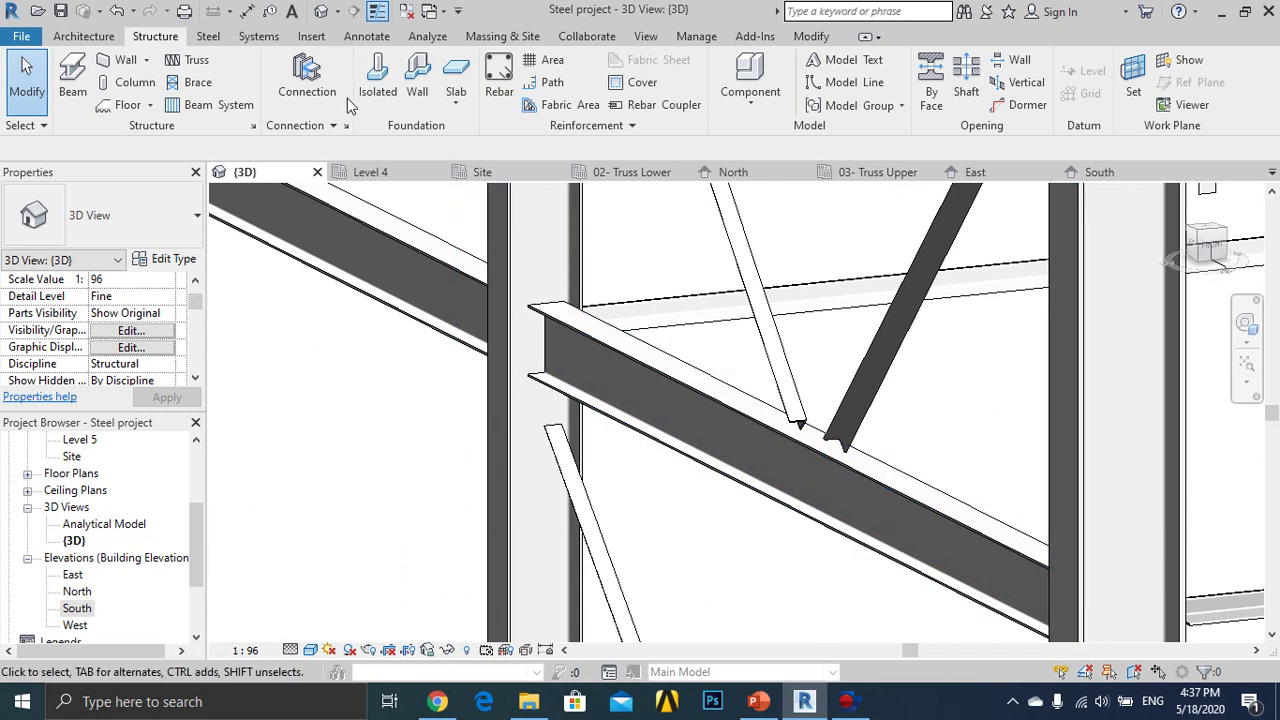
Add a Clip angle connection between the W14X43 column and the W12X26 beam.
left_click(310, 78)
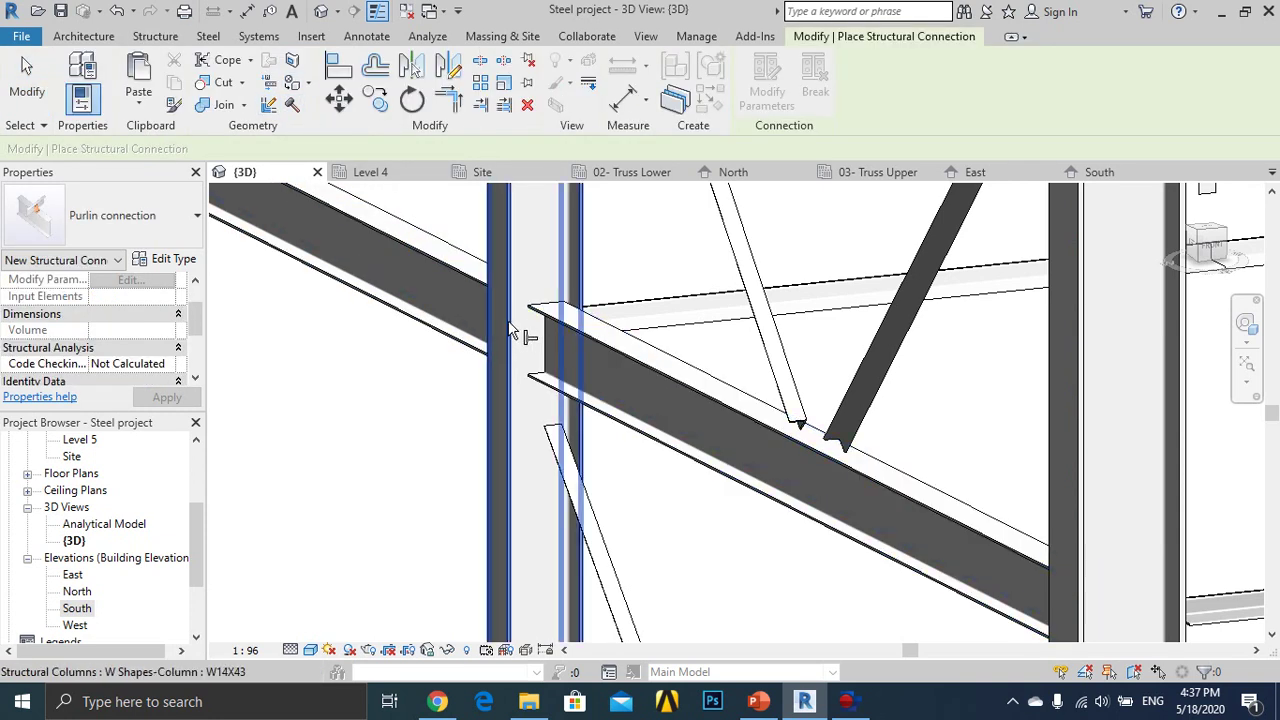
left_click(176, 220)
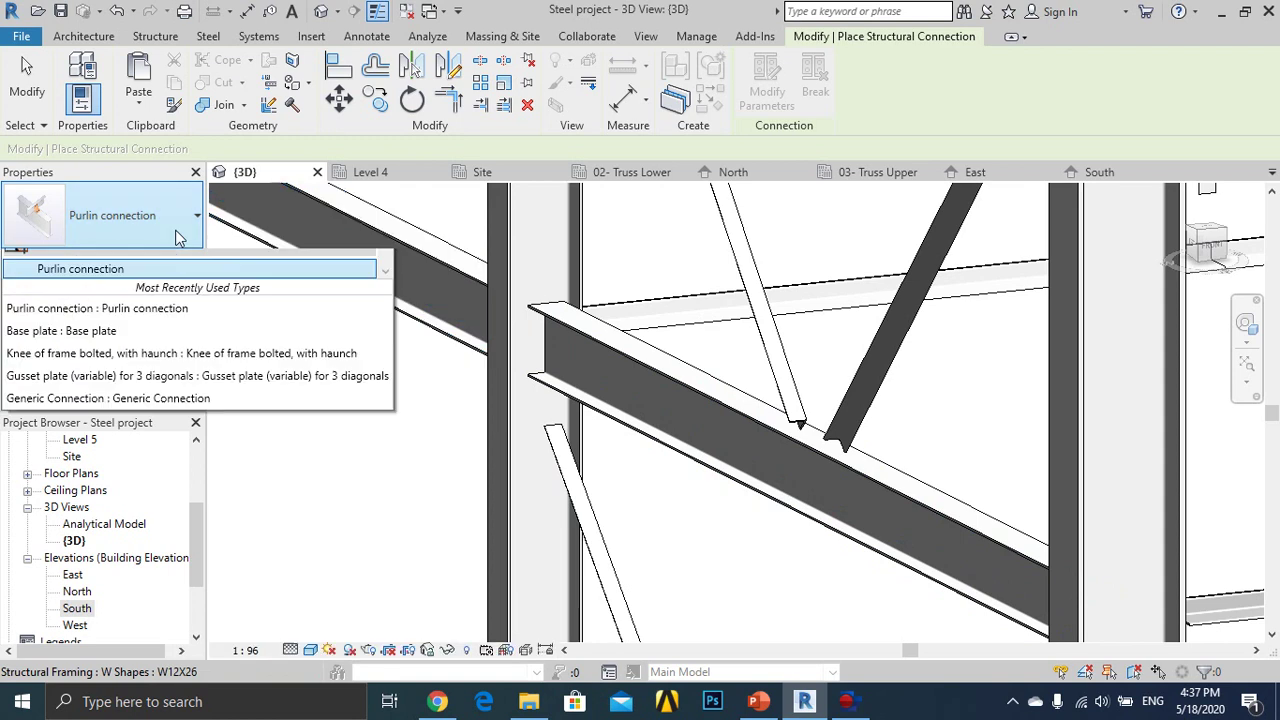
scroll(133, 410, "up", 5)
scroll(133, 410, "up", 5)
scroll(133, 410, "up", 5)
scroll(133, 408, "up", 5)
scroll(132, 405, "up", 5)
scroll(130, 400, "up", 5)
scroll(130, 400, "up", 5)
scroll(130, 400, "up", 5)
scroll(130, 400, "up", 5)
scroll(131, 400, "up", 5)
scroll(131, 400, "up", 5)
scroll(131, 400, "up", 5)
scroll(131, 400, "up", 5)
scroll(131, 400, "up", 5)
scroll(130, 400, "up", 5)
scroll(128, 390, "up", 2)
scroll(126, 375, "up", 3)
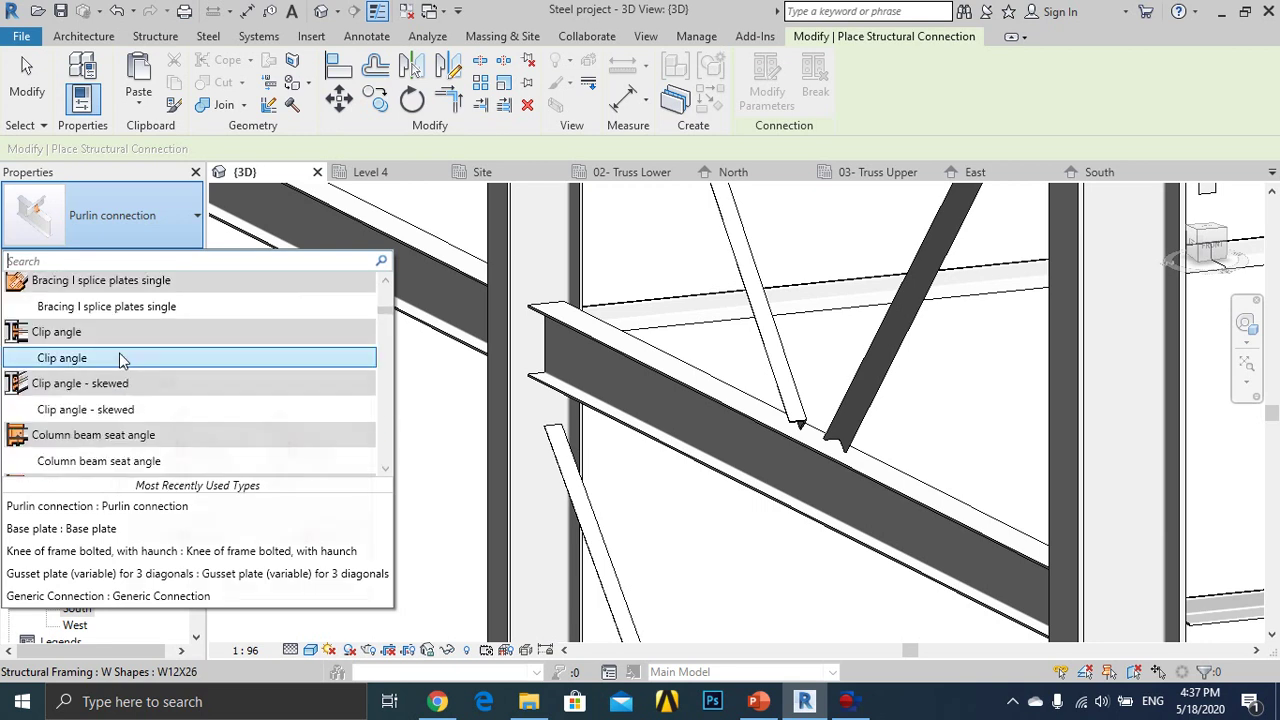
left_click(121, 359)
left_click(512, 290)
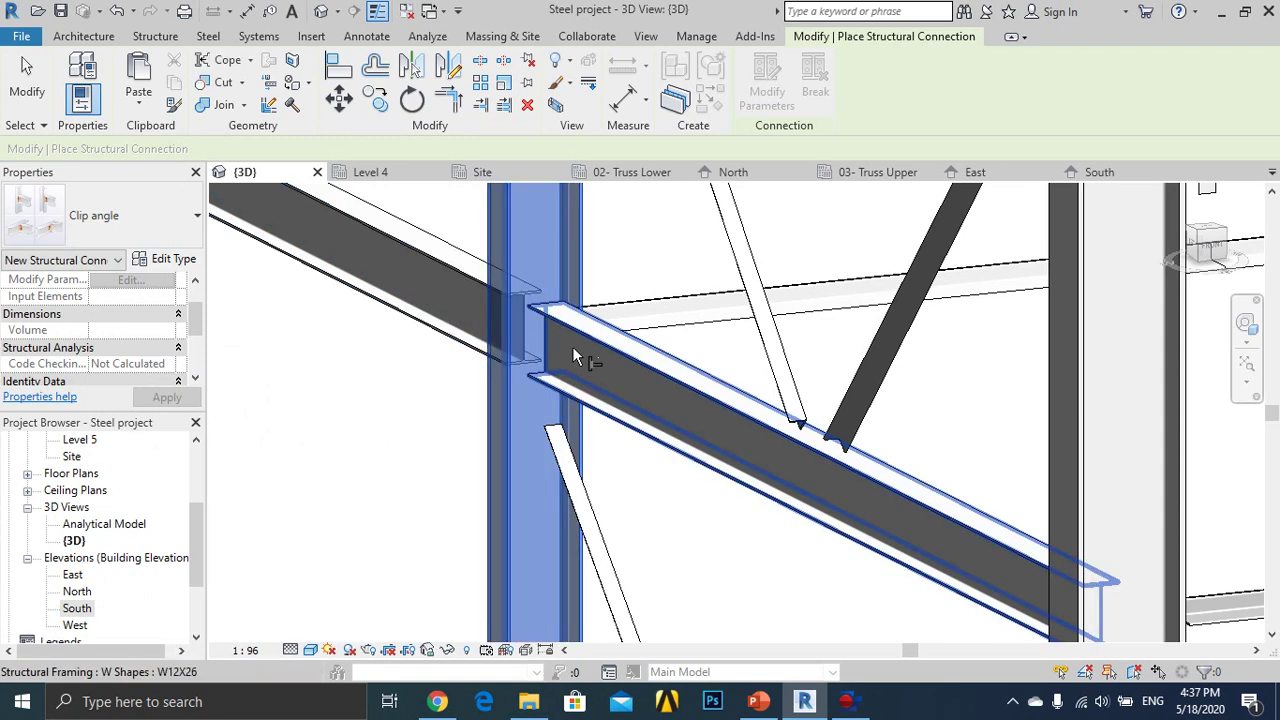
left_click(616, 351)
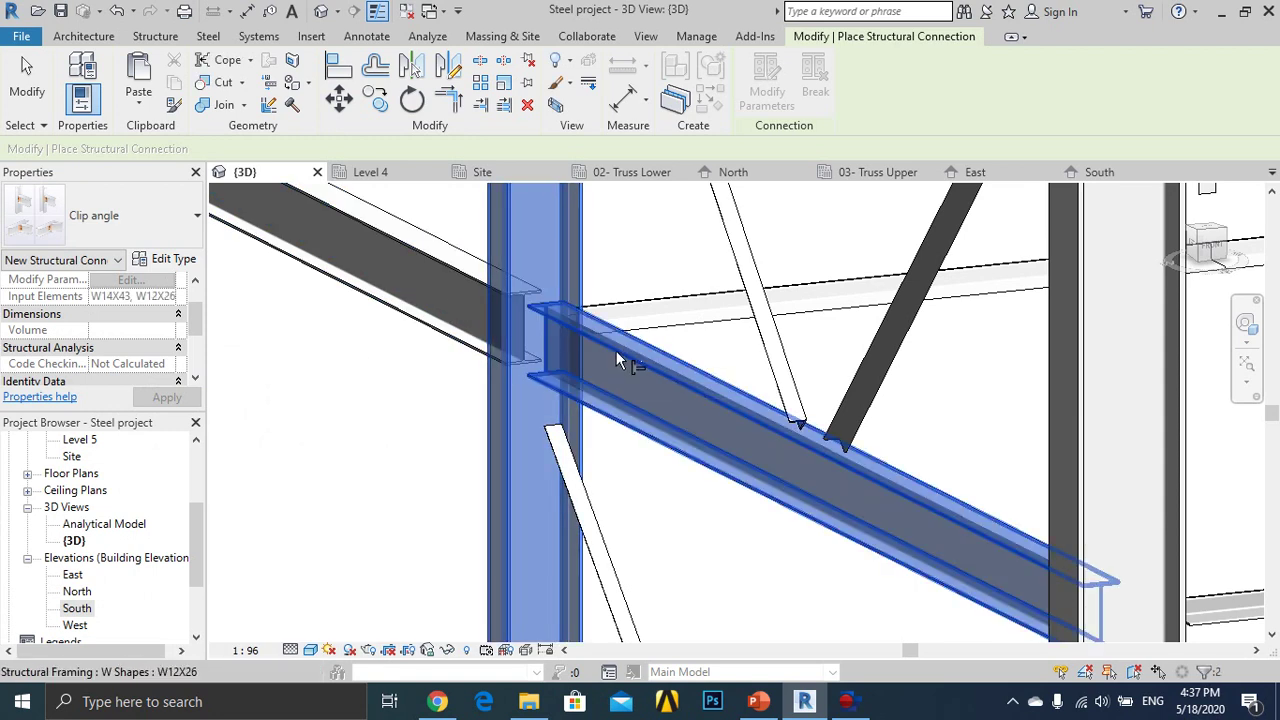
key("Return")
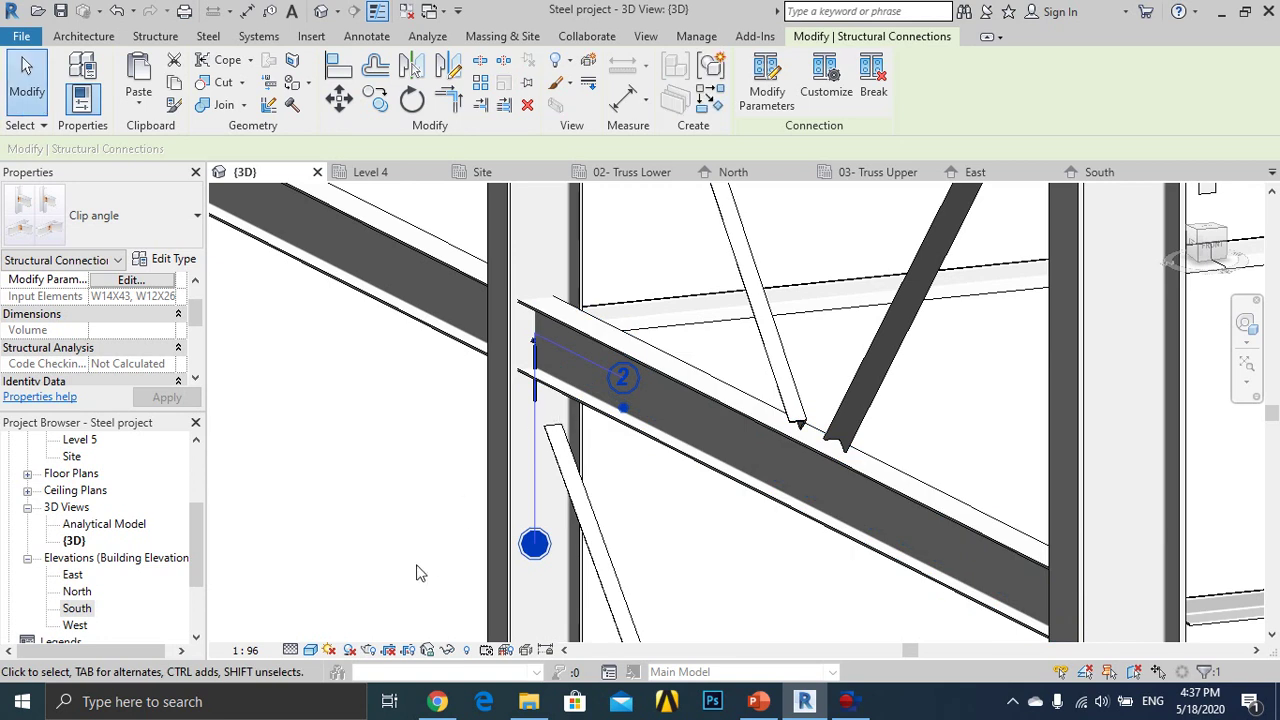
Deselect the connection to review its plates and start placing a loadable component.
left_click(330, 552)
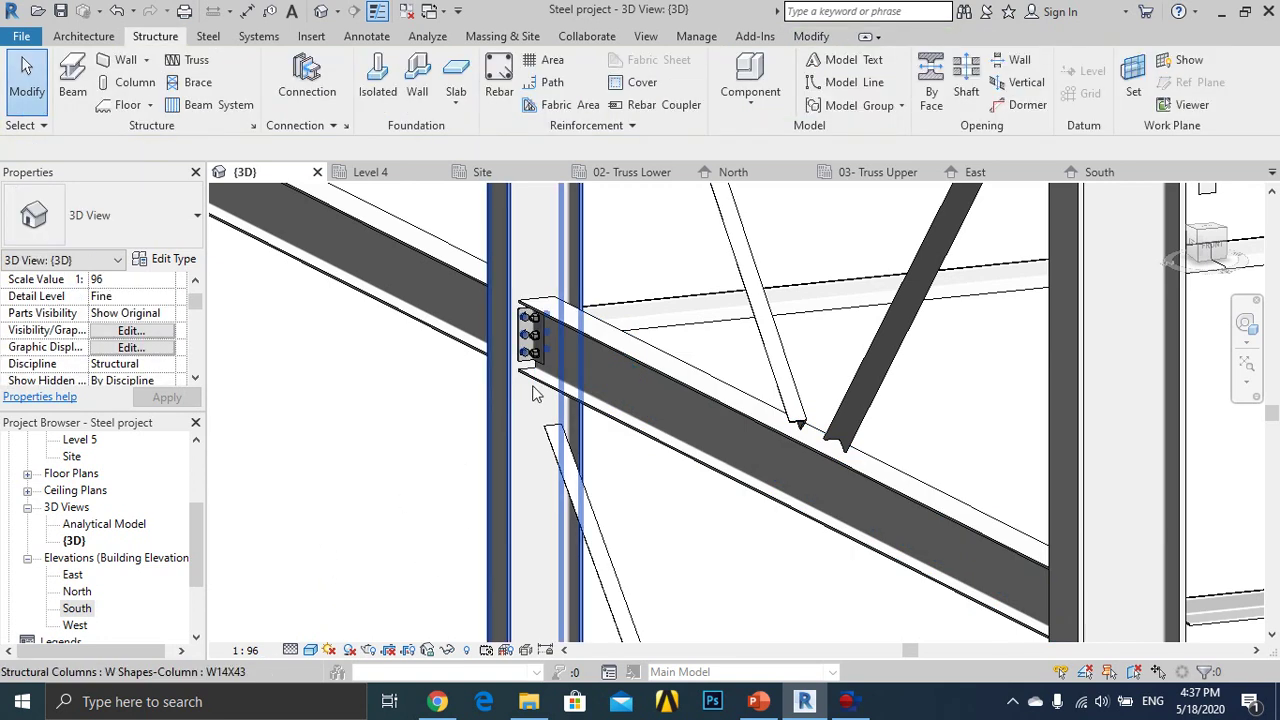
scroll(533, 393, "down", 2)
scroll(565, 555, "up", 3)
scroll(575, 400, "down", 1)
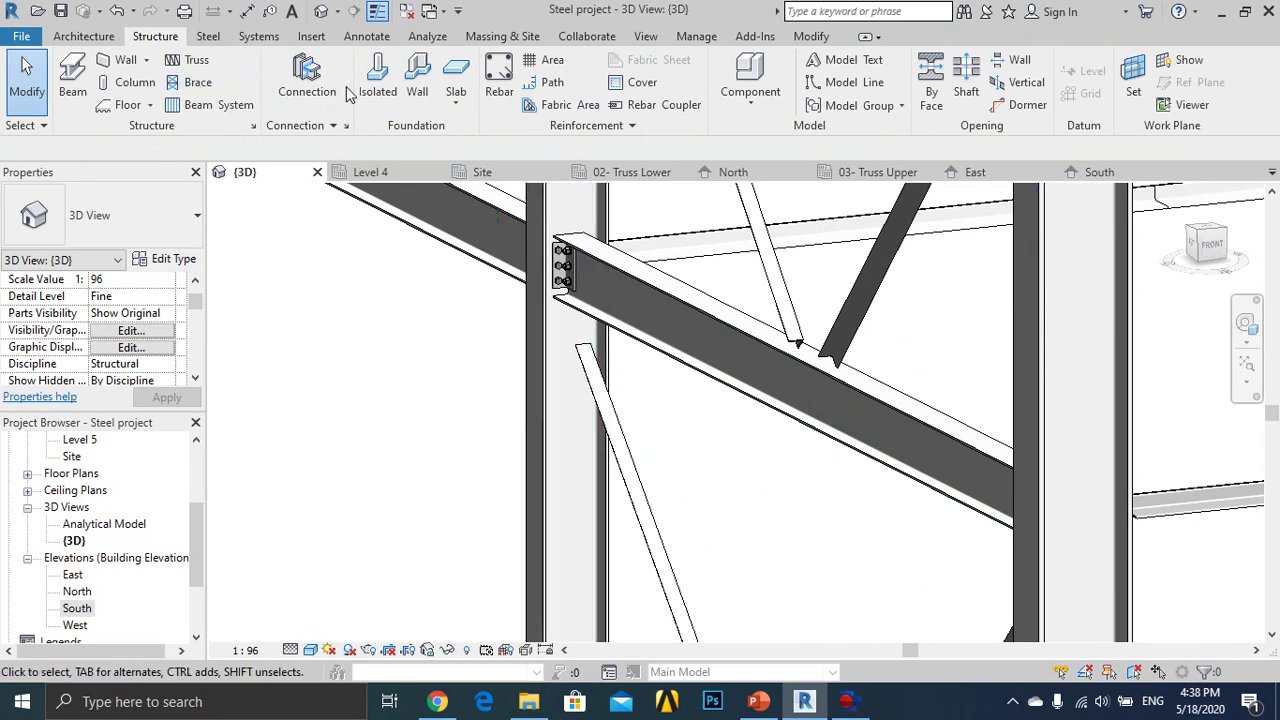
left_click(741, 75)
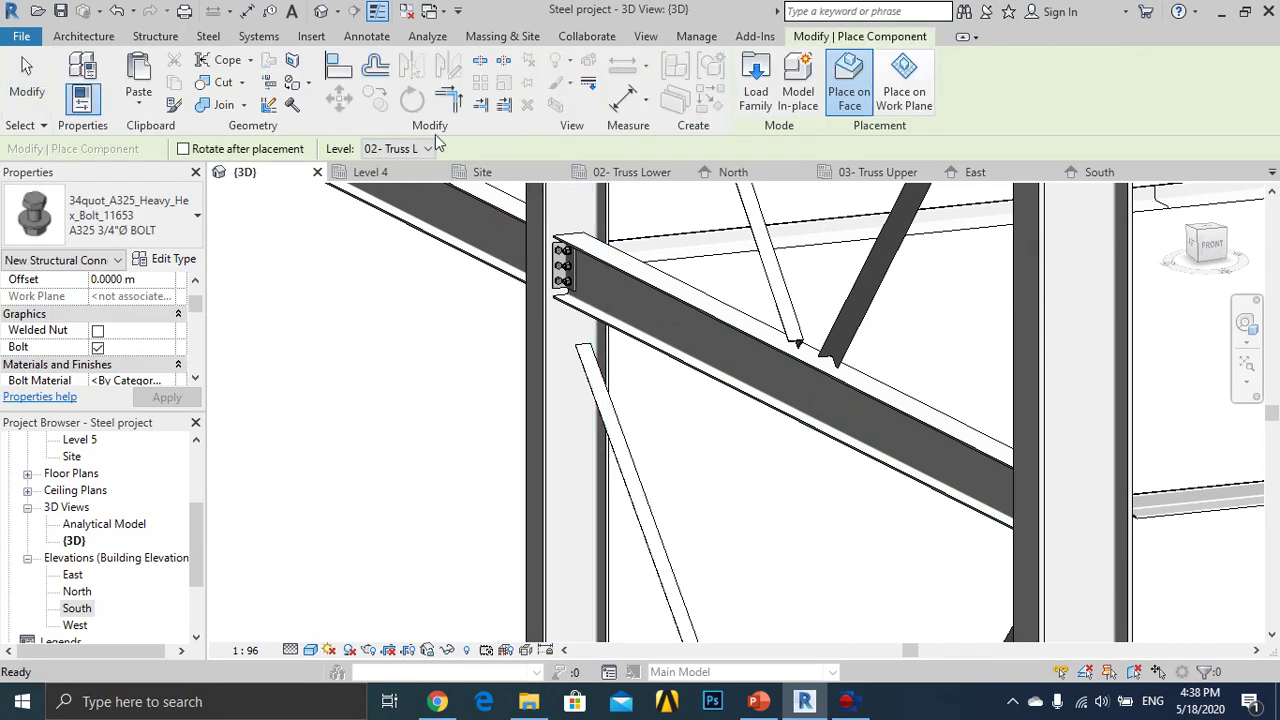
left_click(130, 215)
Place a Truss-Column-connection component on the column face just below the sloped beam.
scroll(106, 388, "down", 3)
scroll(112, 365, "down", 1)
scroll(112, 365, "up", 1)
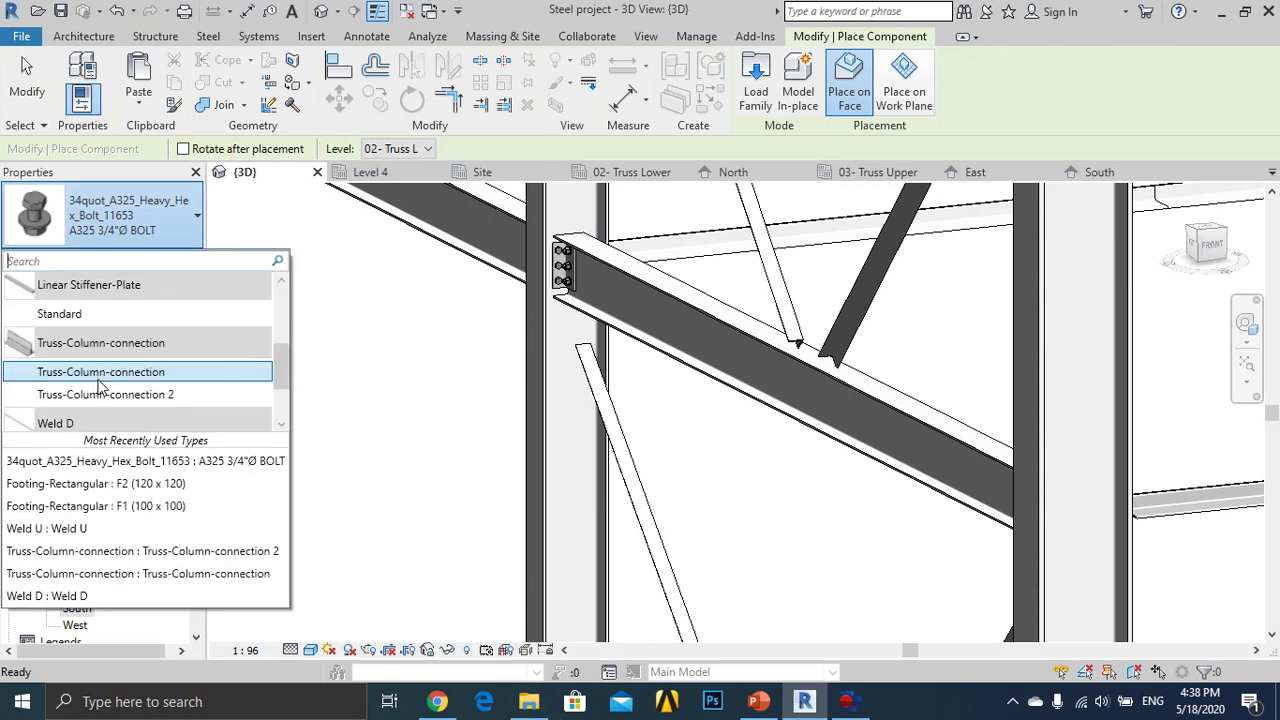
left_click(101, 378)
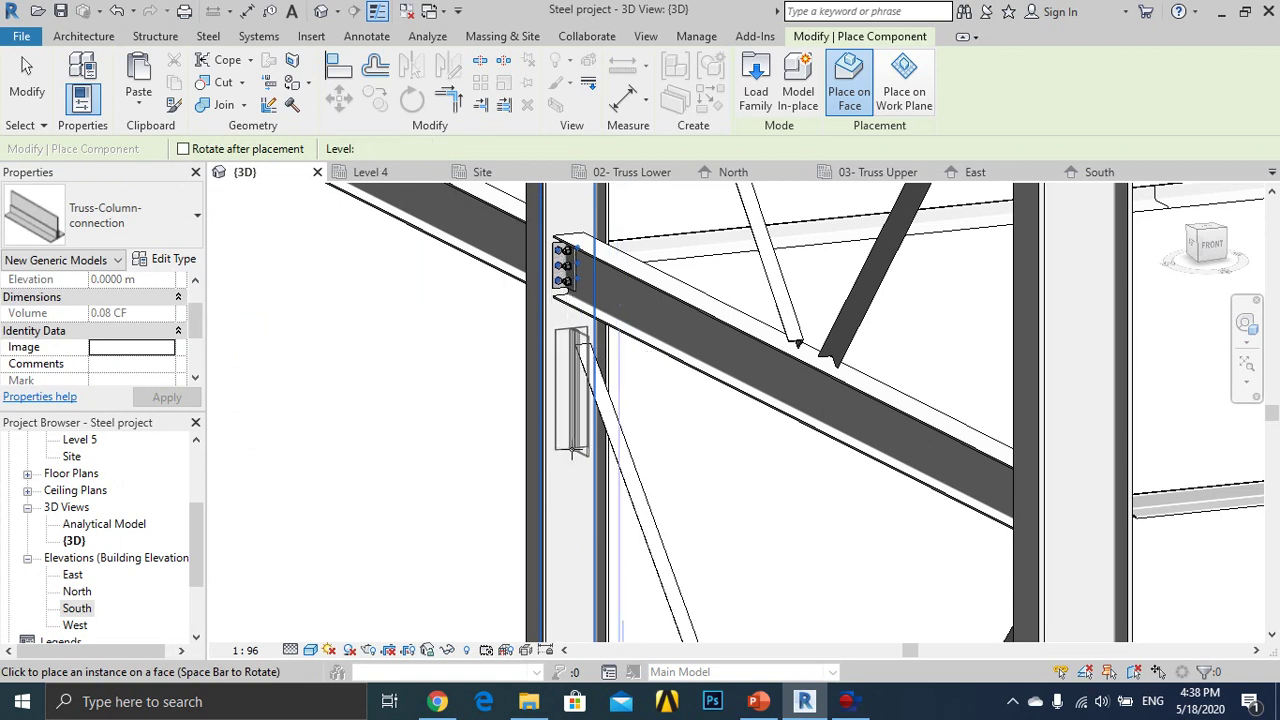
left_click(572, 392)
key("Escape")
scroll(600, 380, "up", 3)
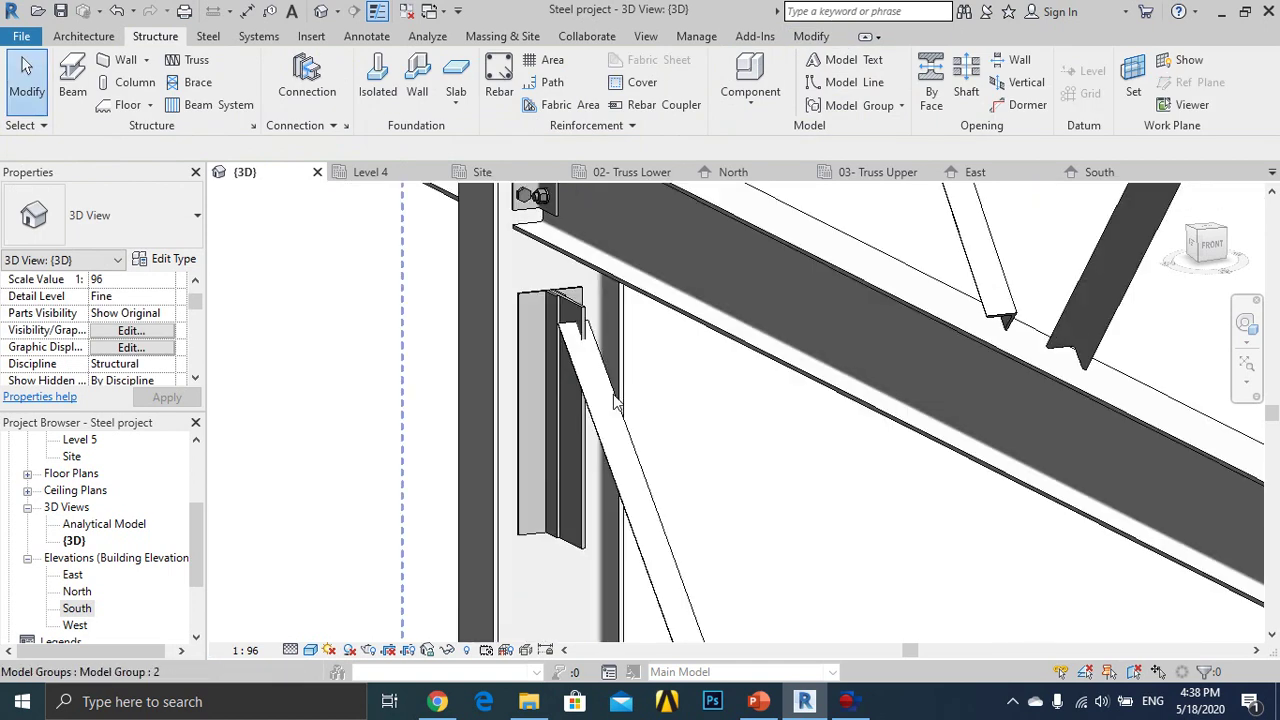
Open the Level 5 structural plan and zoom around it.
double_click(80, 440)
scroll(588, 452, "down", 3)
scroll(417, 403, "up", 5)
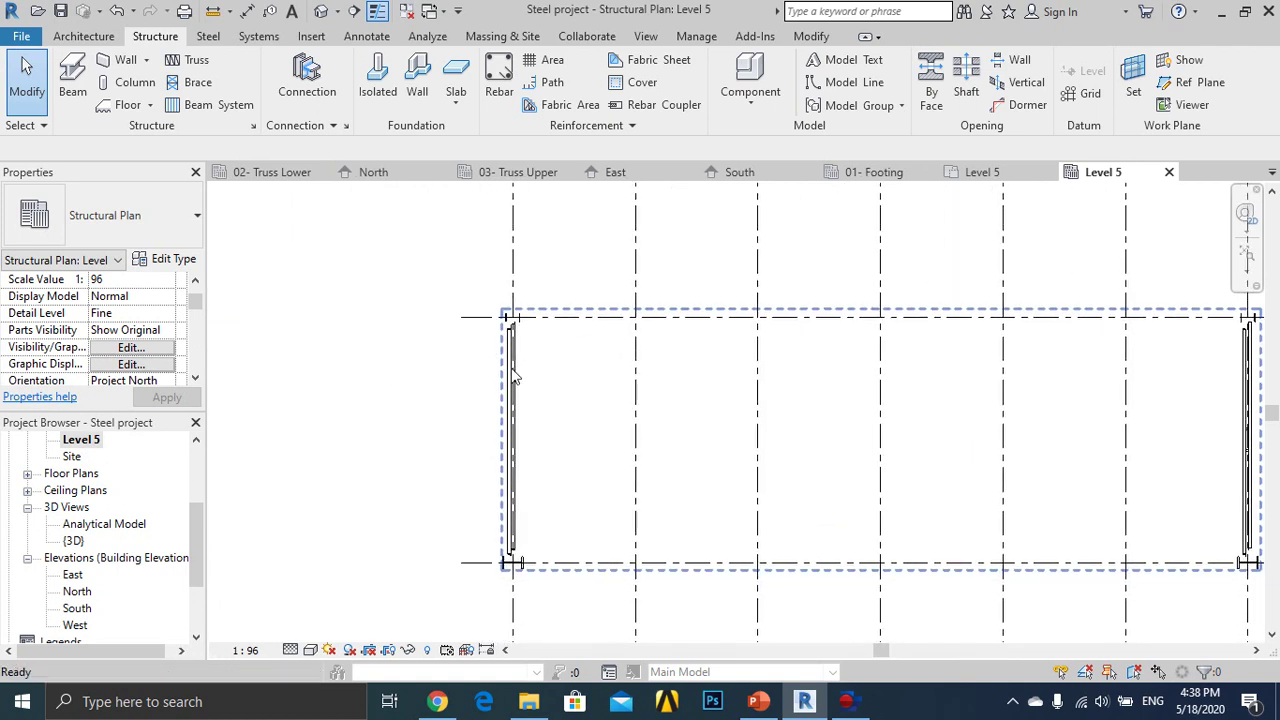
scroll(503, 560, "up", 2)
scroll(513, 567, "down", 4)
scroll(943, 477, "down", 1)
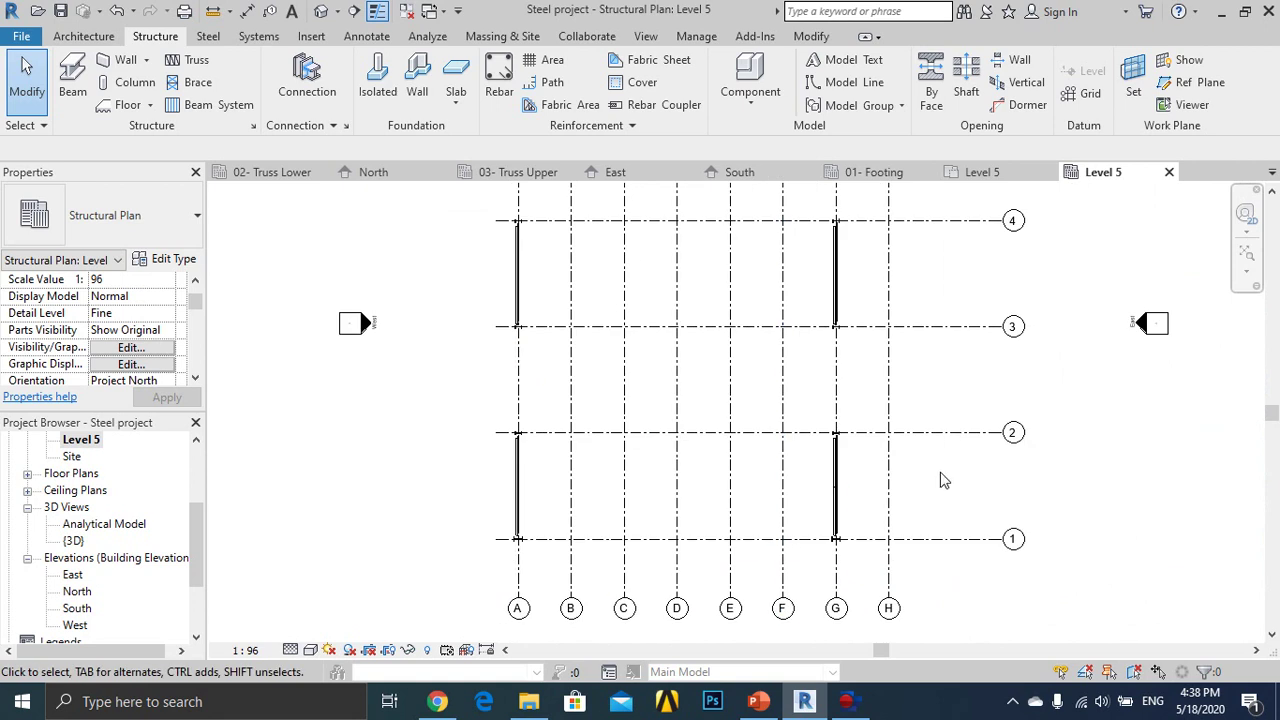
scroll(797, 545, "up", 3)
scroll(722, 596, "up", 2)
scroll(718, 598, "up", 1)
scroll(712, 600, "up", 1)
scroll(700, 600, "up", 1)
scroll(604, 584, "down", 2)
scroll(620, 580, "down", 1)
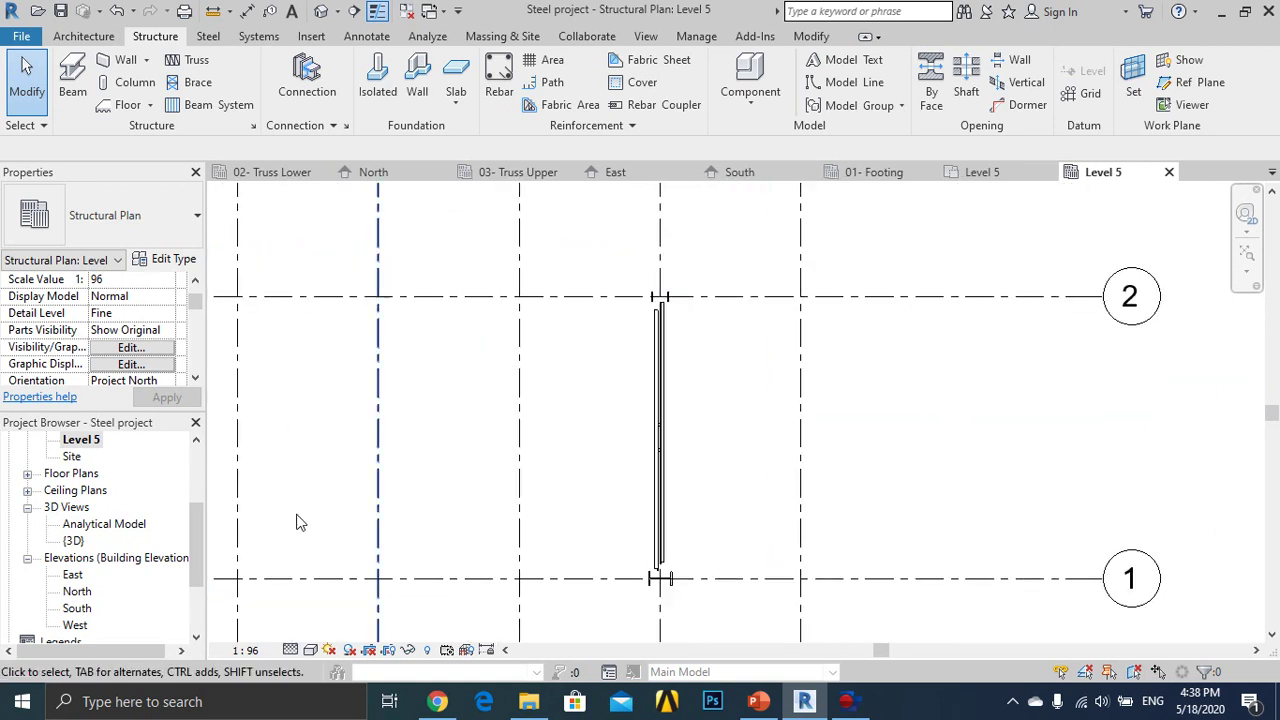
scroll(80, 520, "down", 2)
scroll(77, 515, "down", 1)
Open the East elevation and select the Level 5 and 02- Truss Lower level lines.
double_click(72, 490)
scroll(565, 410, "down", 1)
scroll(410, 426, "down", 3)
scroll(603, 449, "down", 2)
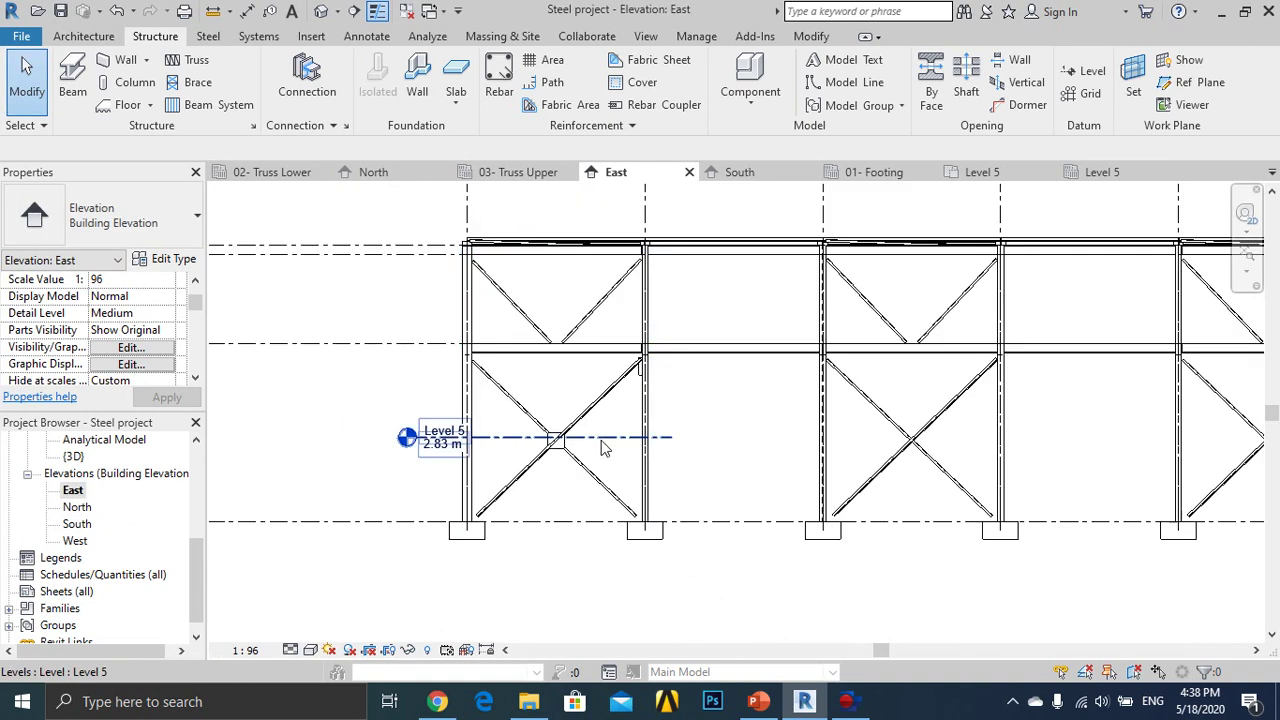
left_click(603, 446)
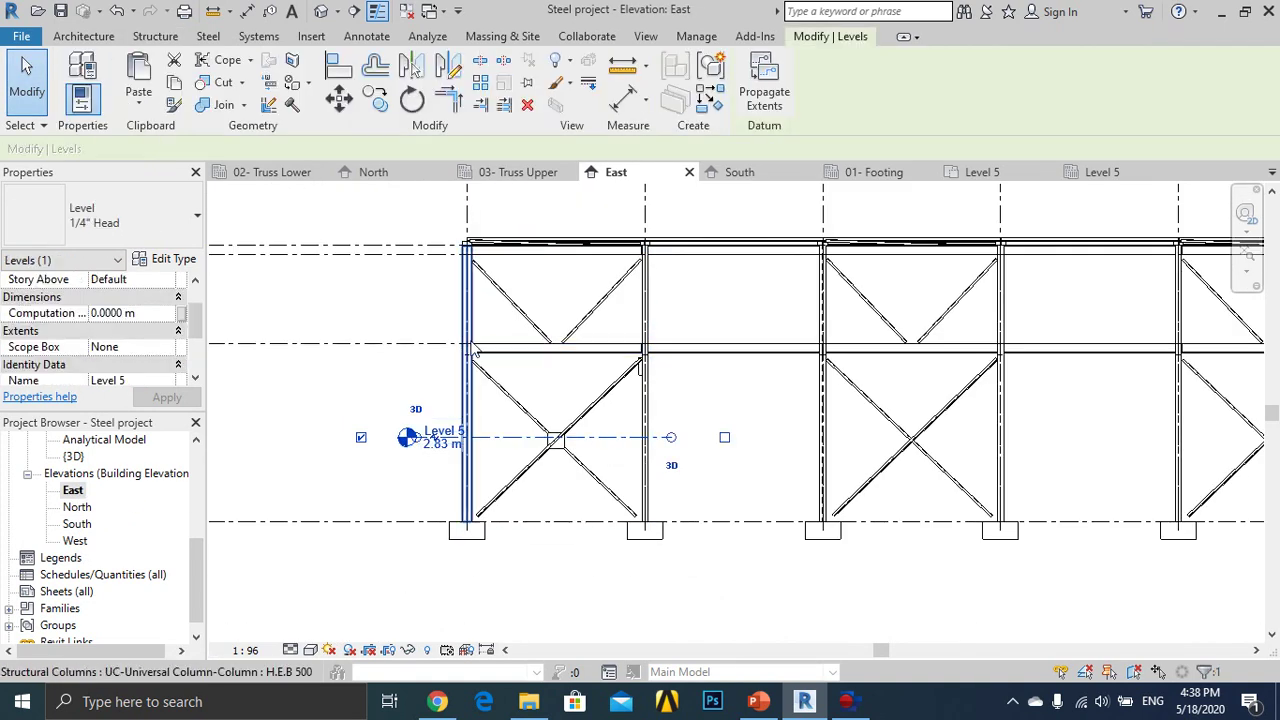
left_click(430, 343)
mouse_move(414, 363)
middle_mouse_down()
mouse_move(693, 383)
mouse_move(663, 403)
middle_mouse_up()
scroll(651, 374, "down", 2)
scroll(127, 489, "up", 2)
scroll(110, 490, "up", 1)
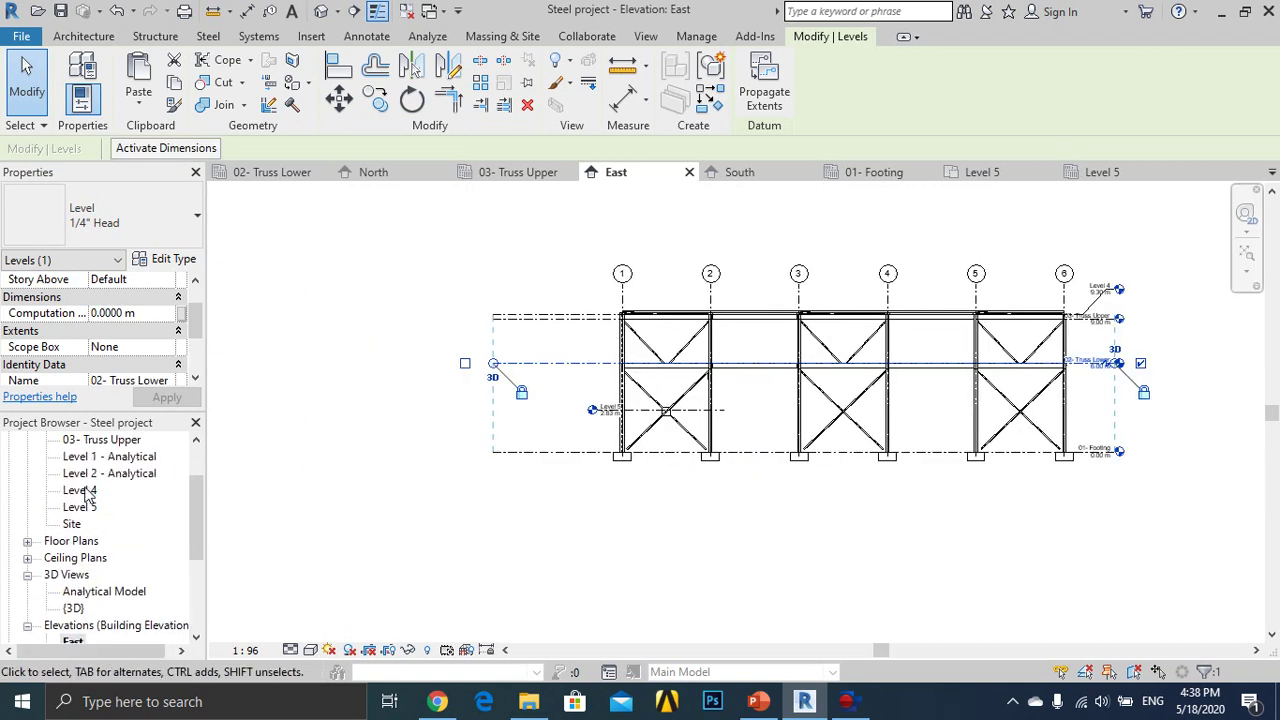
scroll(85, 495, "up", 1)
Inspect the column connection in the 02- Truss Lower plan, then reopen the East elevation.
left_click(111, 460)
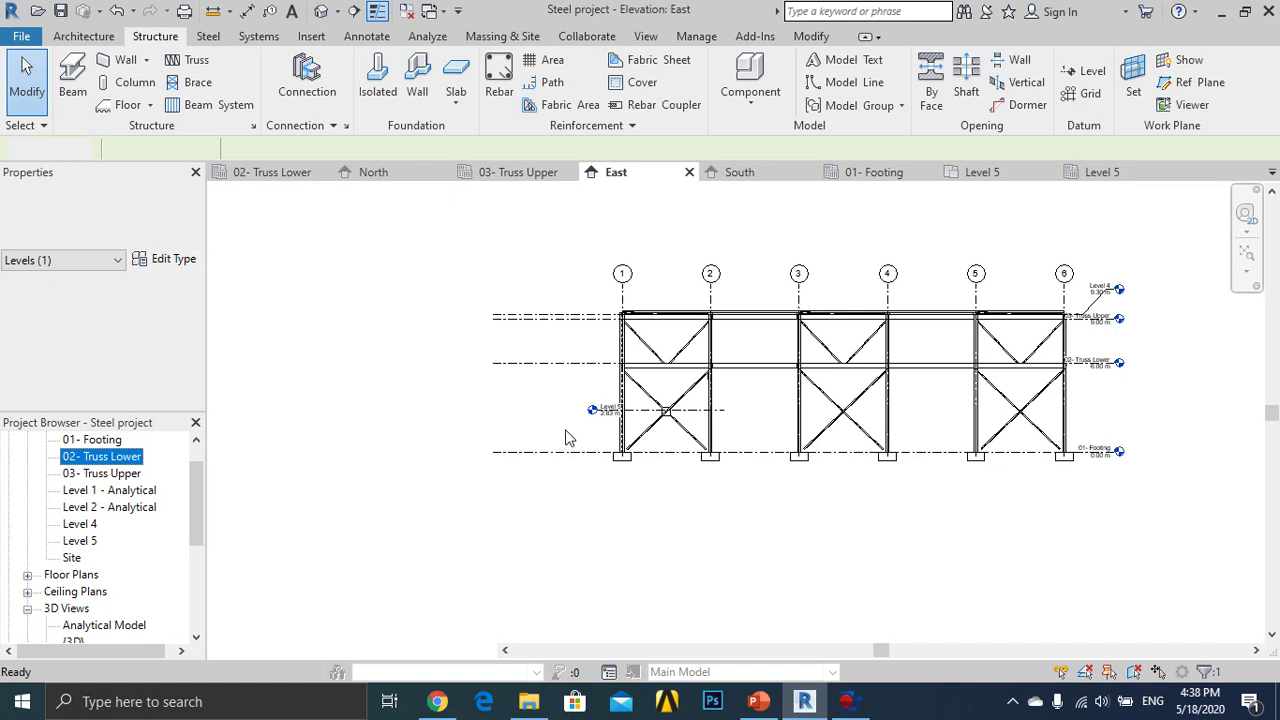
double_click(110, 456)
scroll(685, 448, "up", 3)
scroll(623, 506, "up", 2)
scroll(490, 487, "up", 2)
scroll(443, 434, "up", 2)
scroll(449, 406, "up", 2)
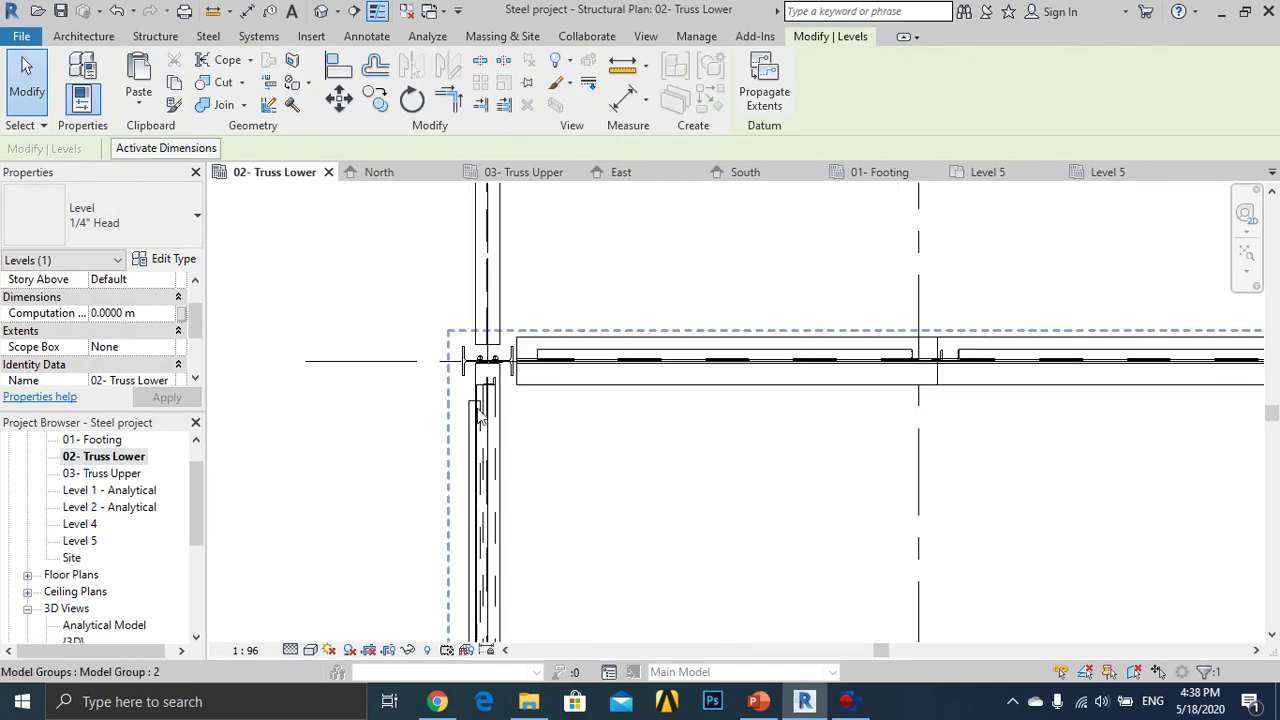
scroll(480, 418, "up", 2)
scroll(478, 452, "up", 1)
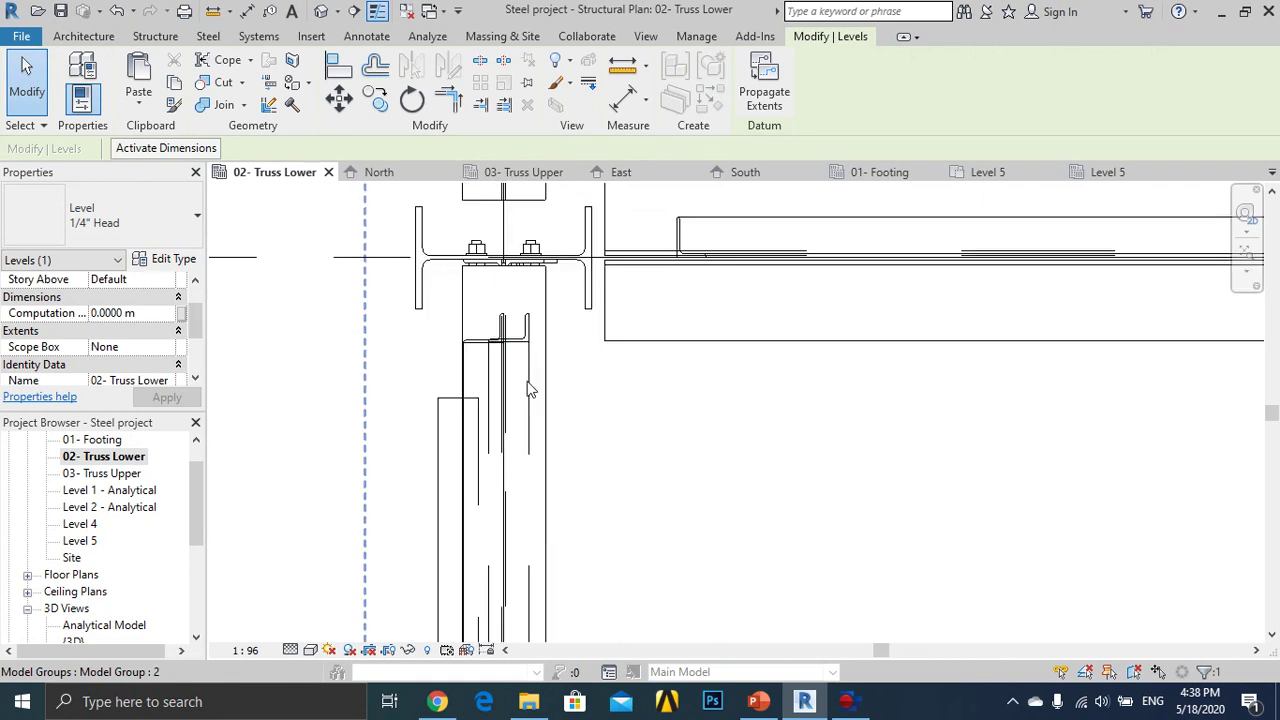
mouse_move(361, 489)
left_mouse_down()
mouse_move(577, 263)
mouse_move(352, 400)
left_mouse_up()
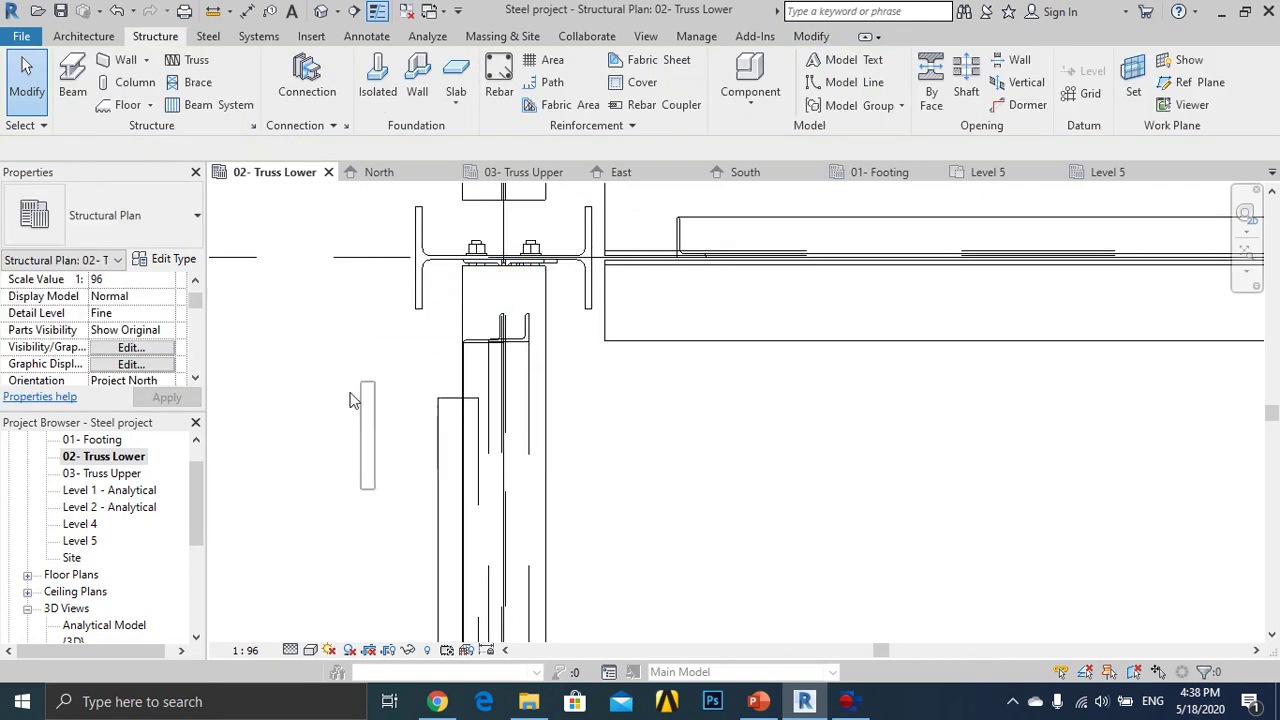
scroll(80, 600, "down", 2)
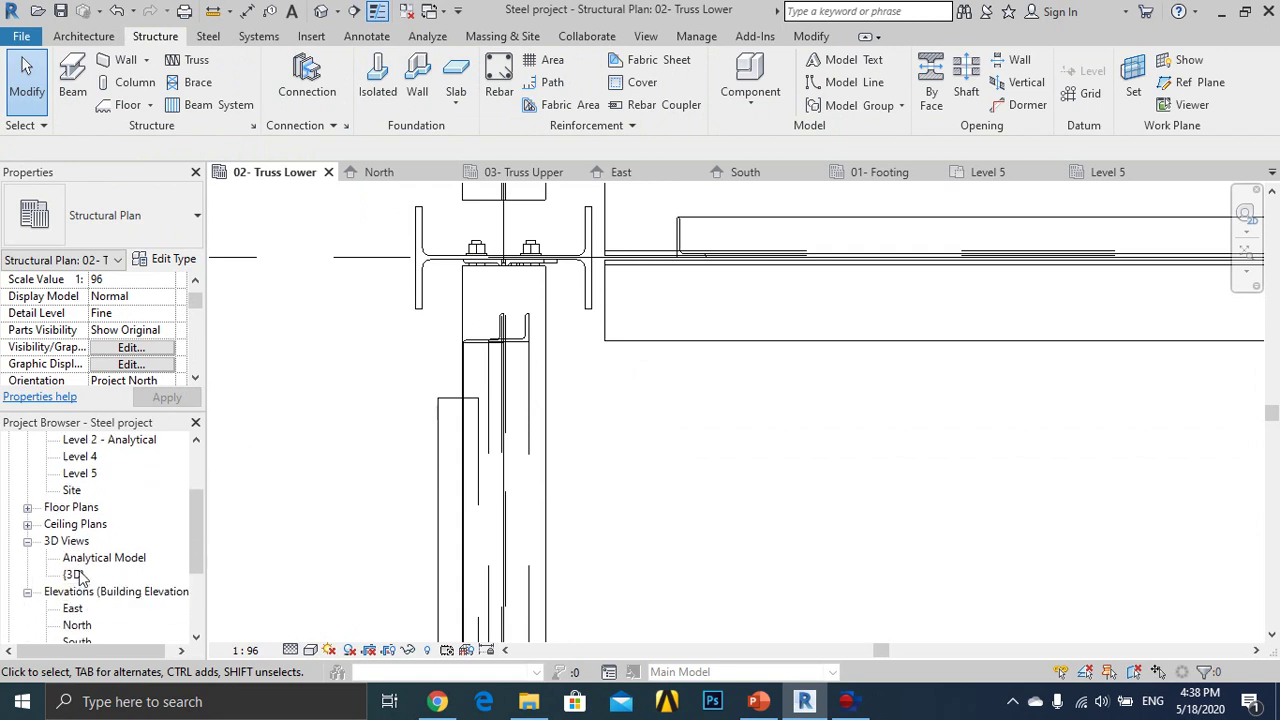
double_click(73, 610)
Draw the Level 6 level line at 5.54 m across the column junction.
scroll(729, 386, "up", 3)
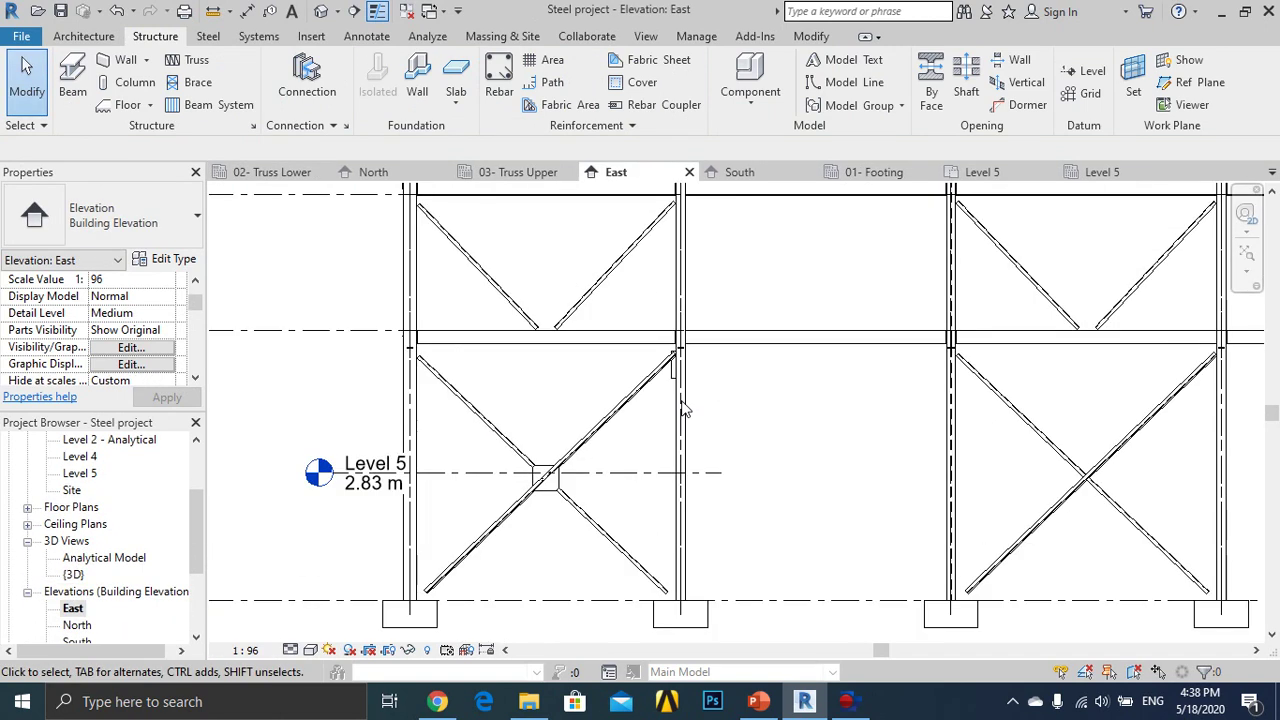
scroll(686, 406, "up", 1)
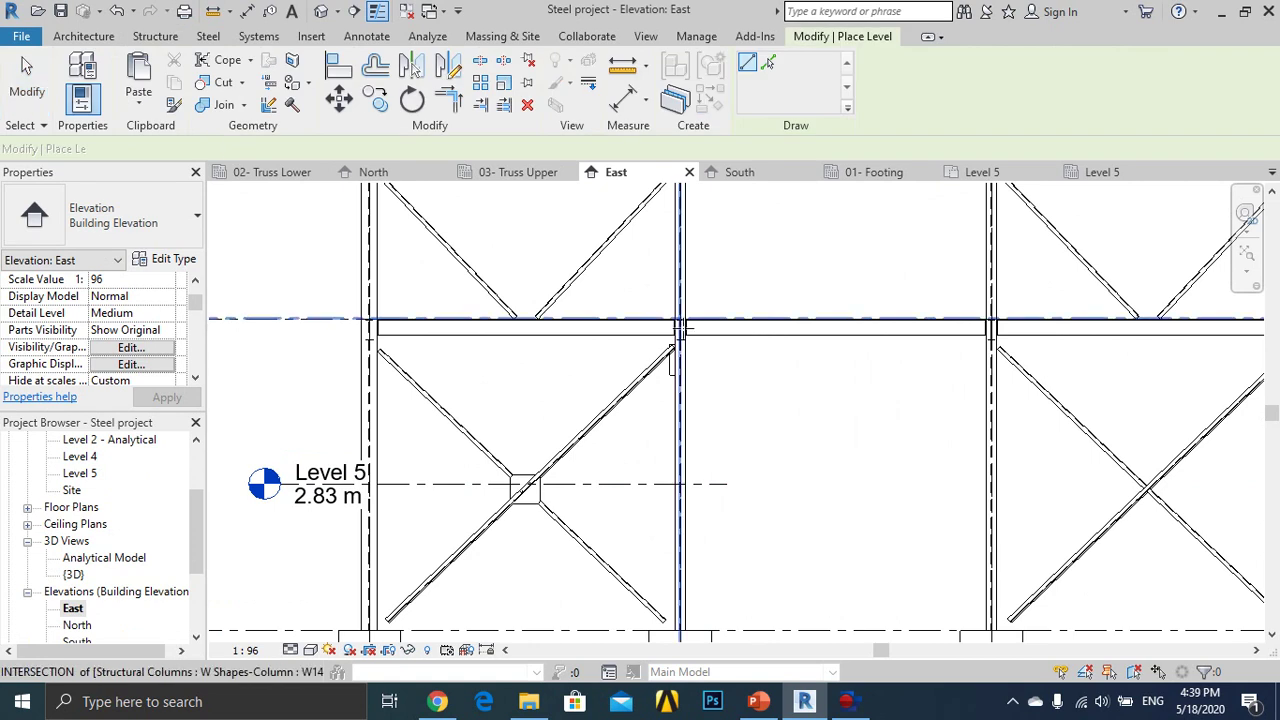
scroll(690, 345, "up", 3)
left_click(705, 352)
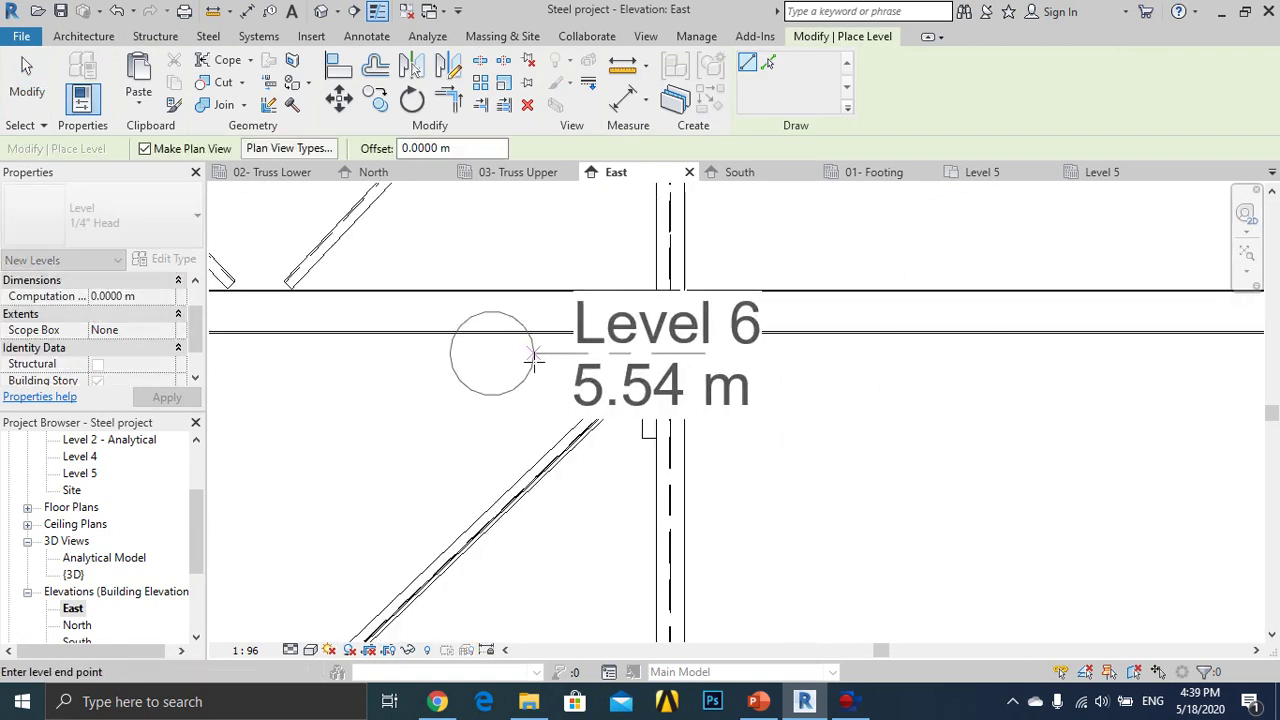
left_click(534, 355)
key("Escape")
key("Escape")
Open the Level 6 structural plan and set it to Fine detail.
double_click(82, 491)
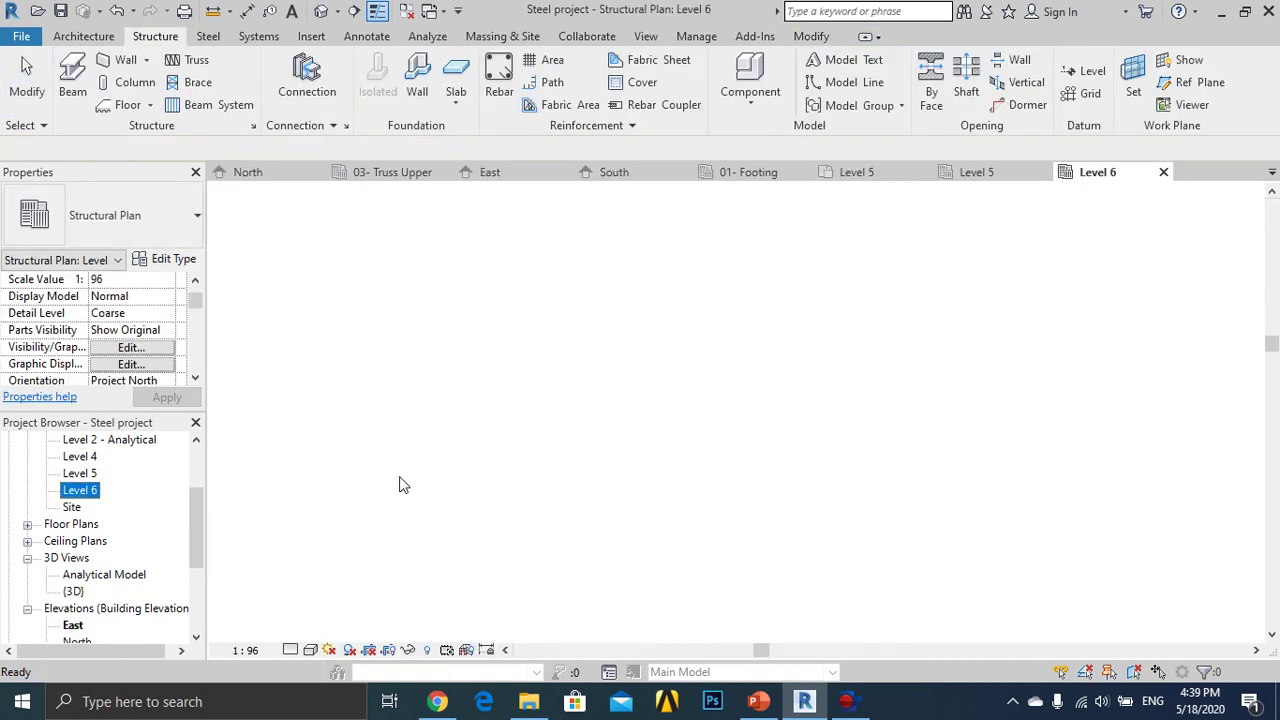
scroll(622, 481, "up", 3)
scroll(671, 514, "up", 2)
scroll(669, 489, "up", 2)
left_click(643, 400)
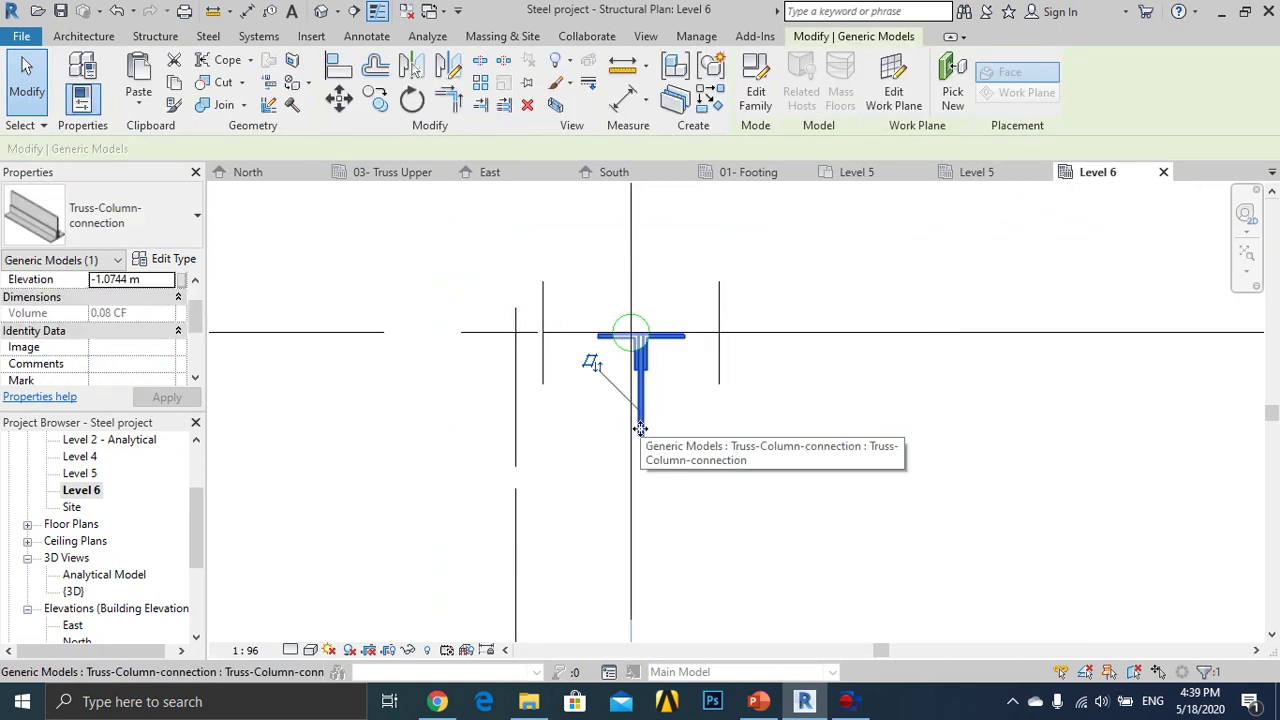
left_click(290, 650)
left_click(312, 629)
Select the Truss-Column-connection in plan and view it in the {3D} view.
key("Escape")
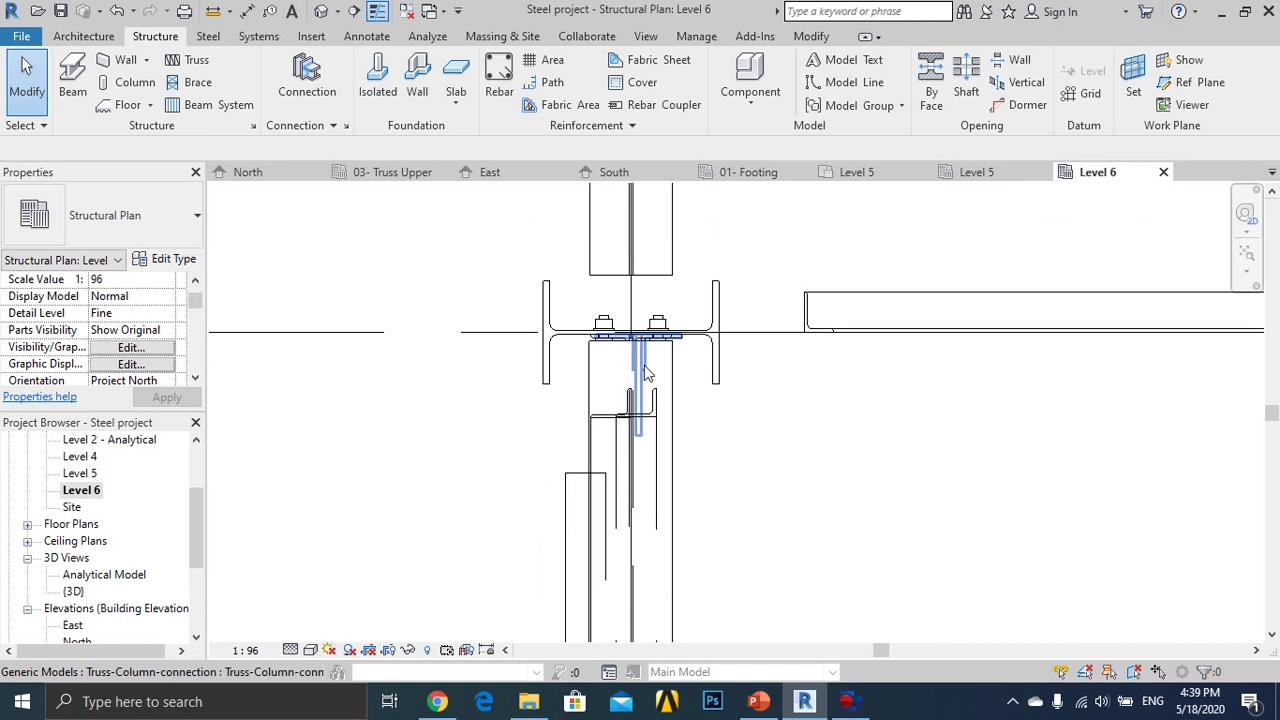
left_click(643, 395)
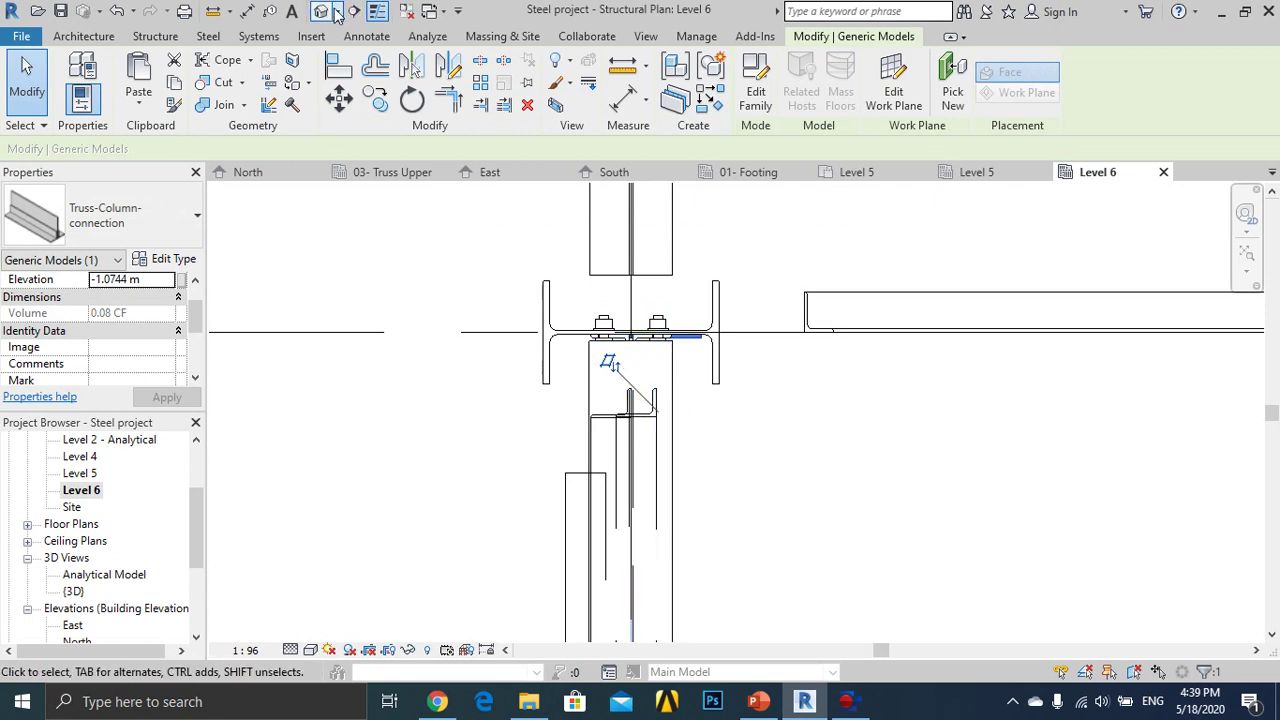
left_click(336, 10)
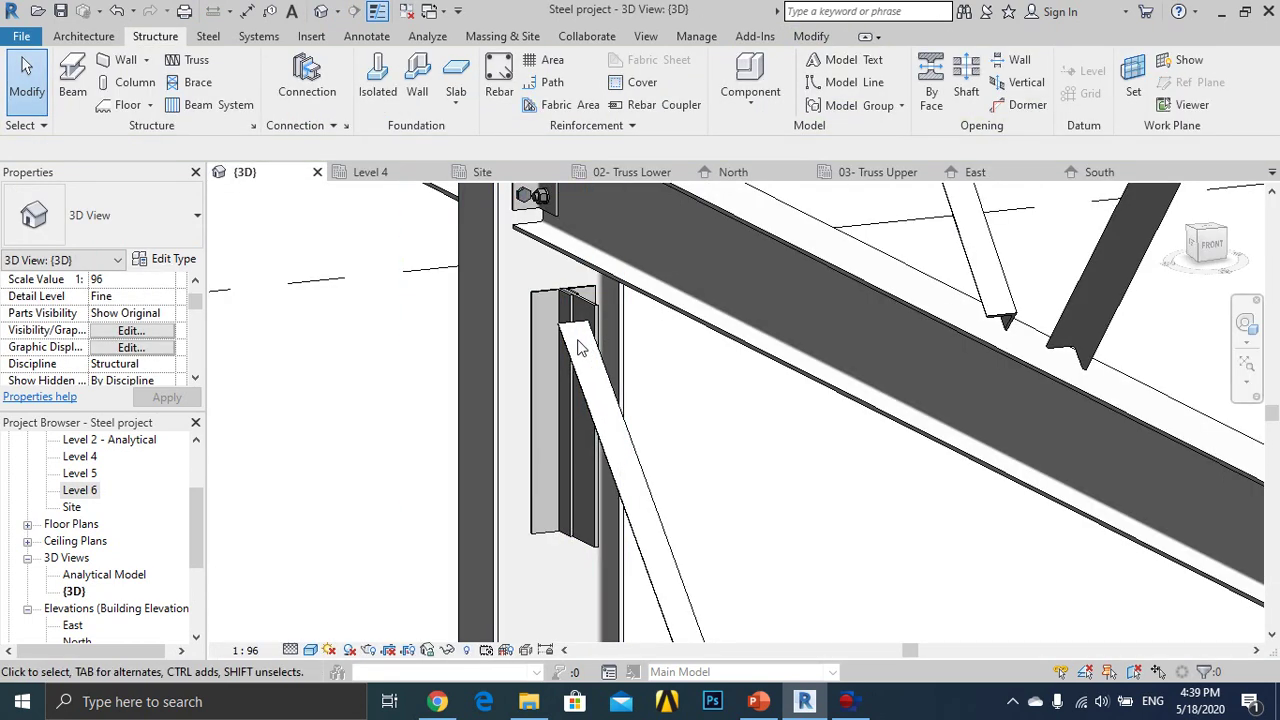
Shorten the Truss-Column-connection type's Length from 0.6 m to 0.2 m.
scroll(578, 346, "down", 3)
scroll(570, 380, "down", 2)
scroll(568, 398, "up", 4)
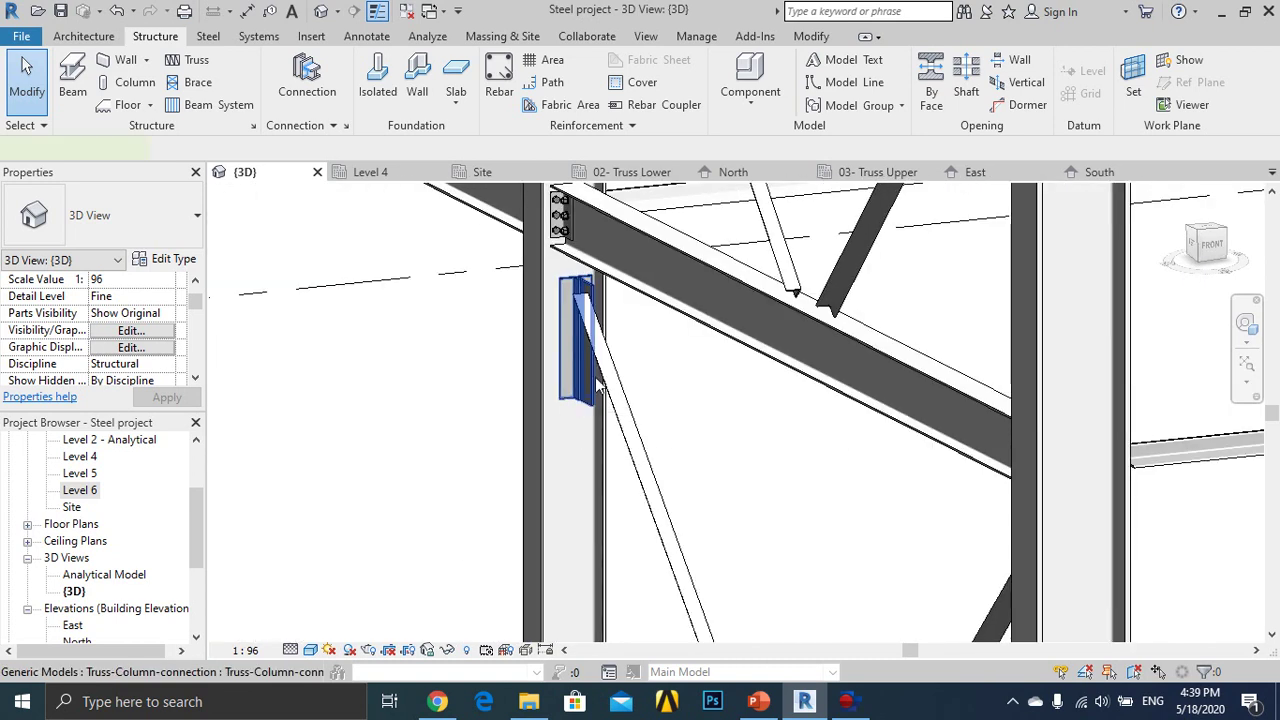
left_click(597, 385)
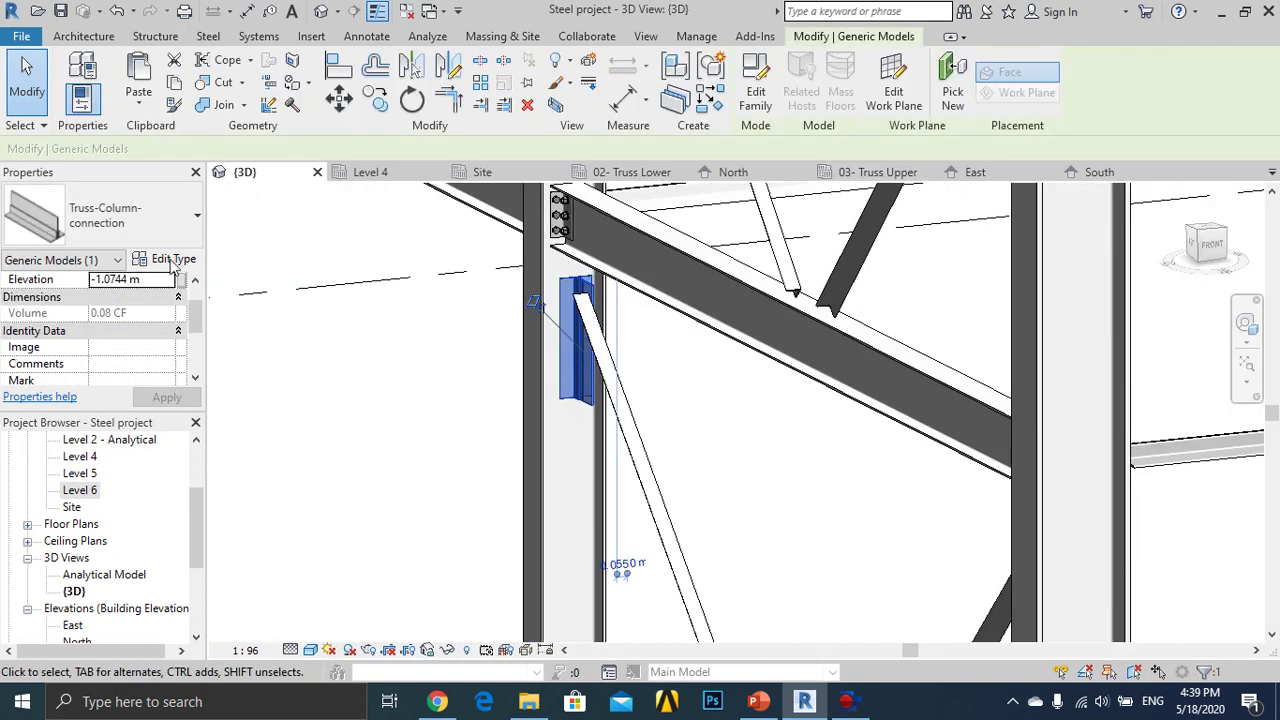
key("t")
key("p")
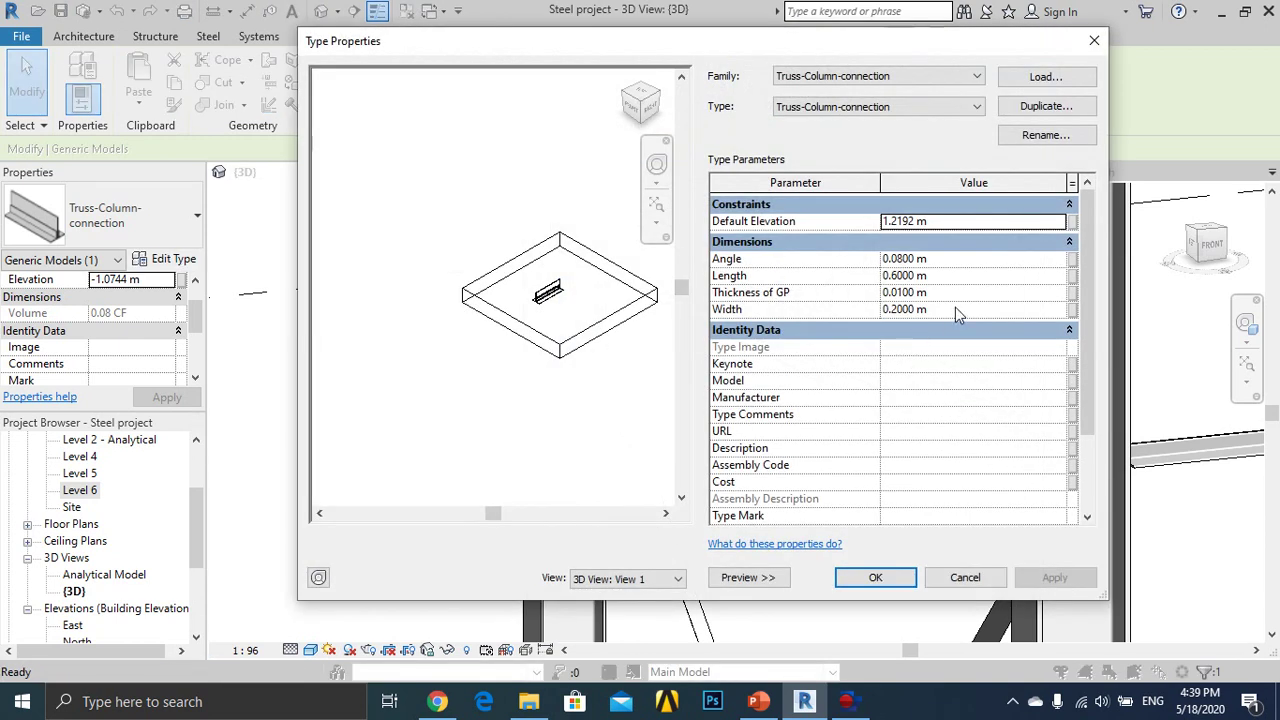
left_click(953, 275)
type("0.2")
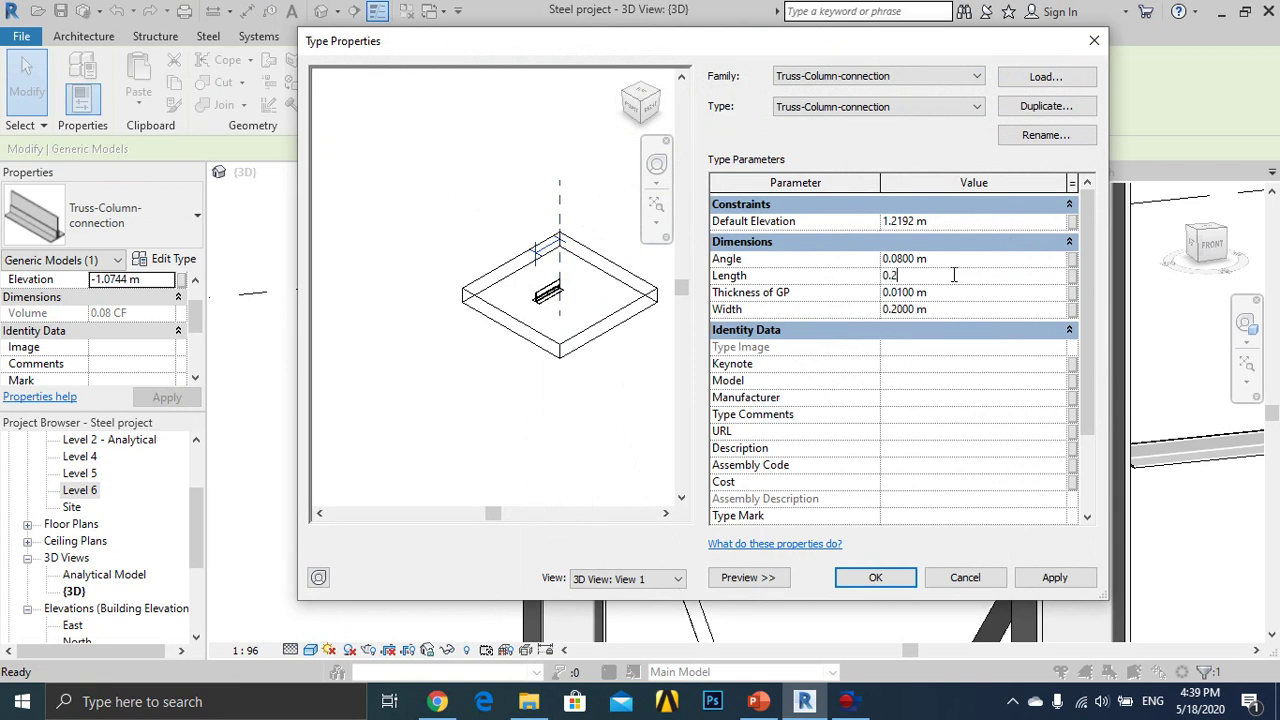
left_click(876, 578)
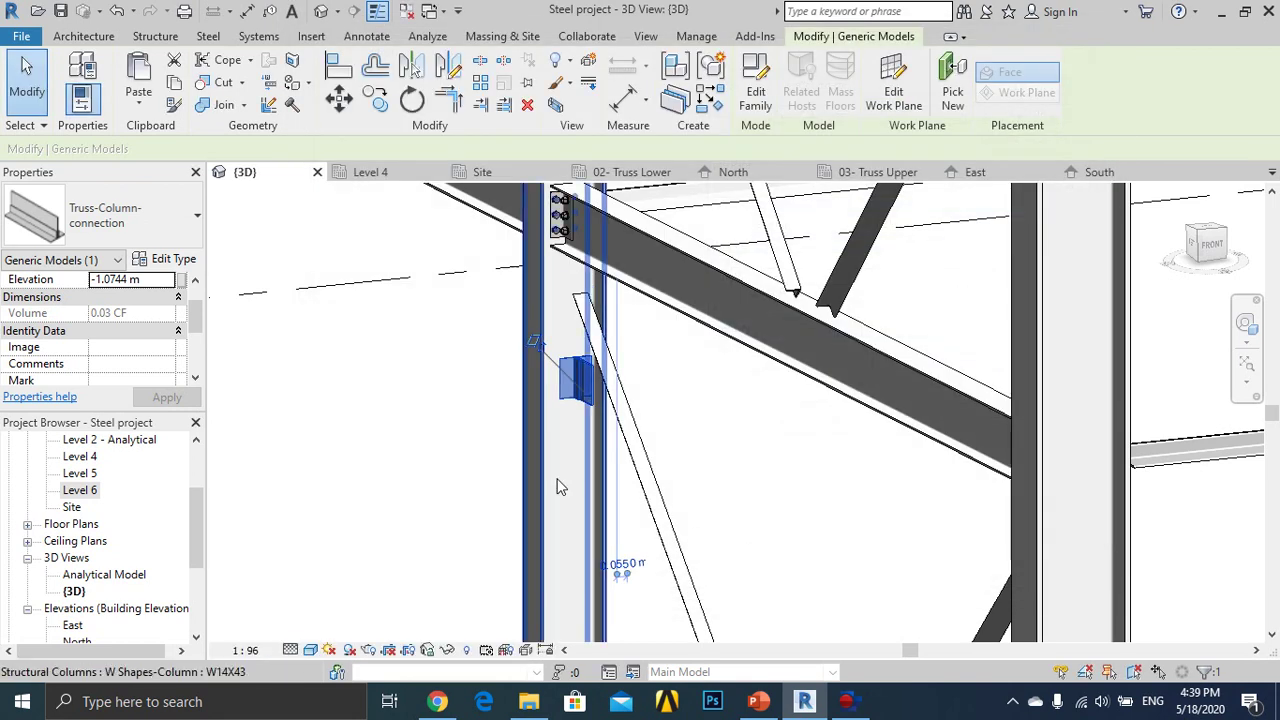
Raise the connection plate up the column to elevation -0.6744 m.
left_click_drag(576, 390, 565, 352)
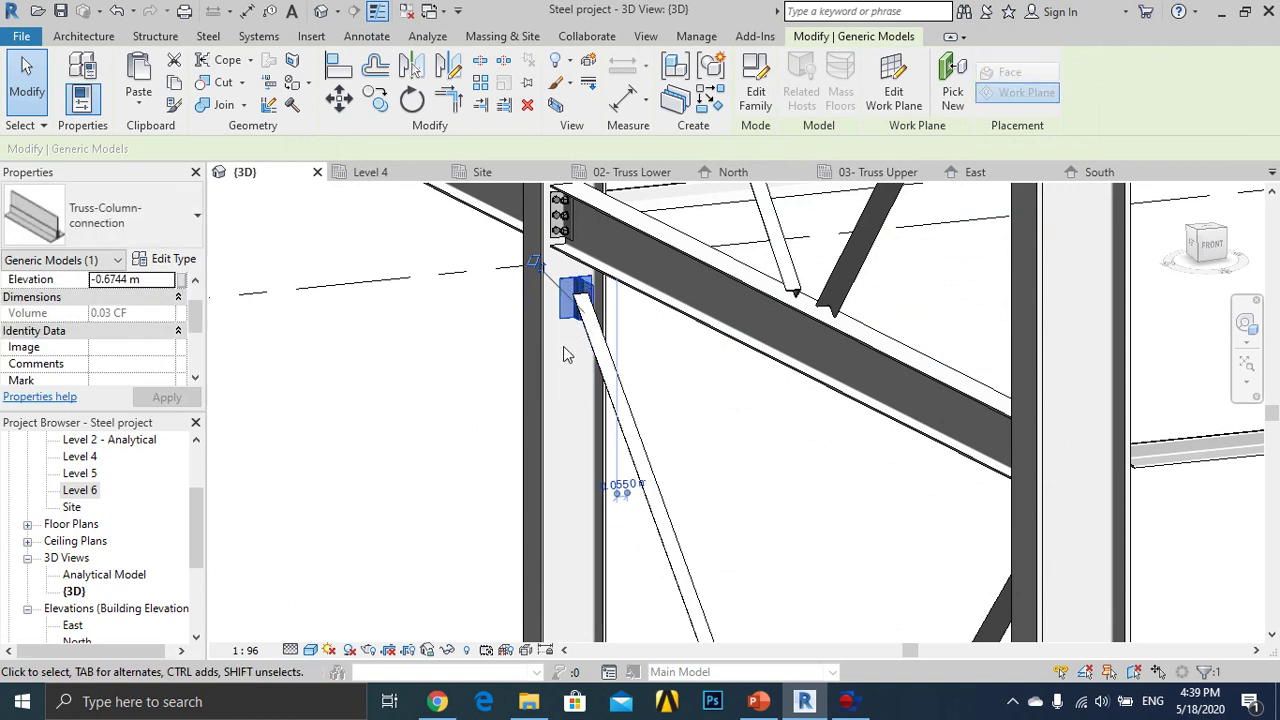
scroll(525, 256, "up", 2)
scroll(525, 256, "up", 3)
key("Escape")
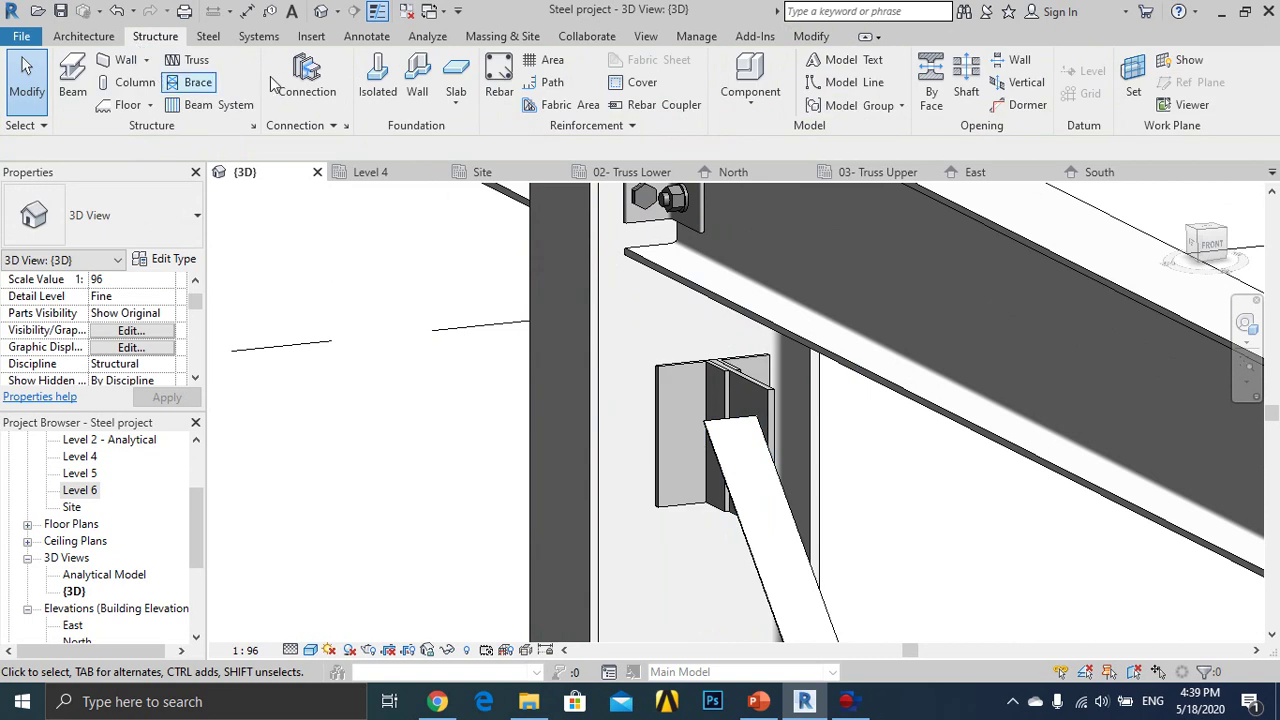
left_click(750, 75)
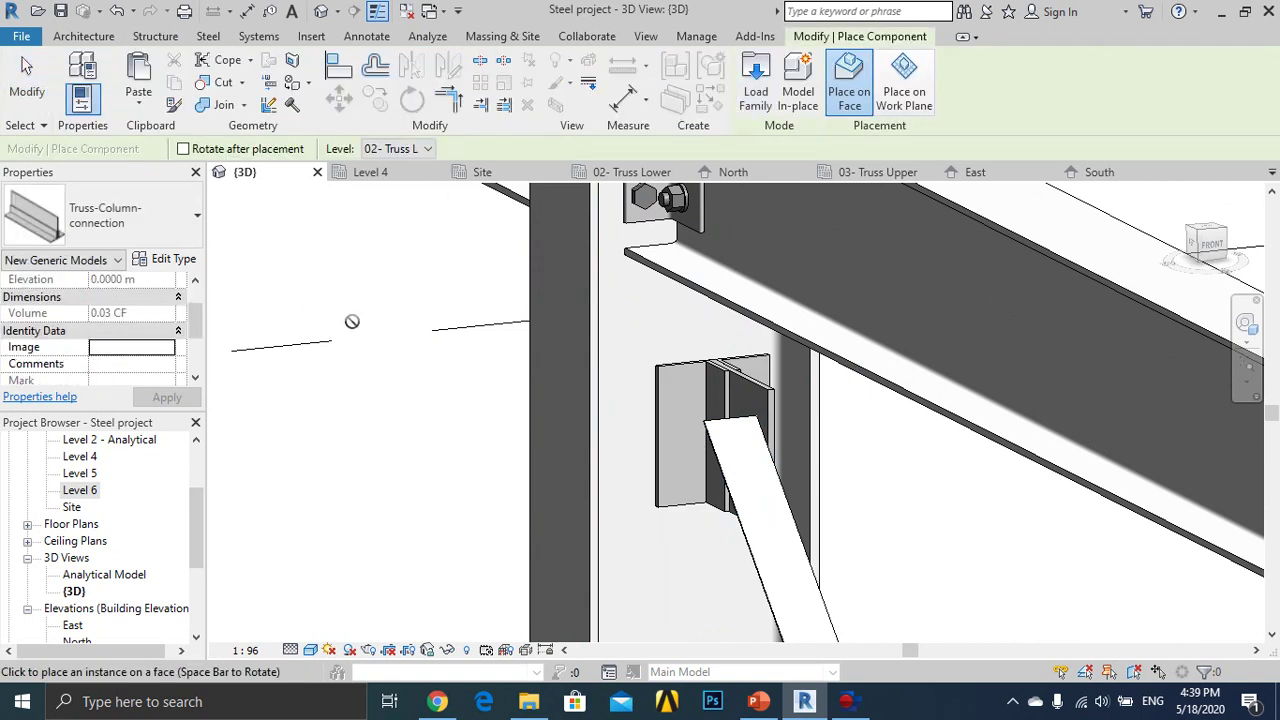
left_click(150, 218)
scroll(95, 335, "up", 3)
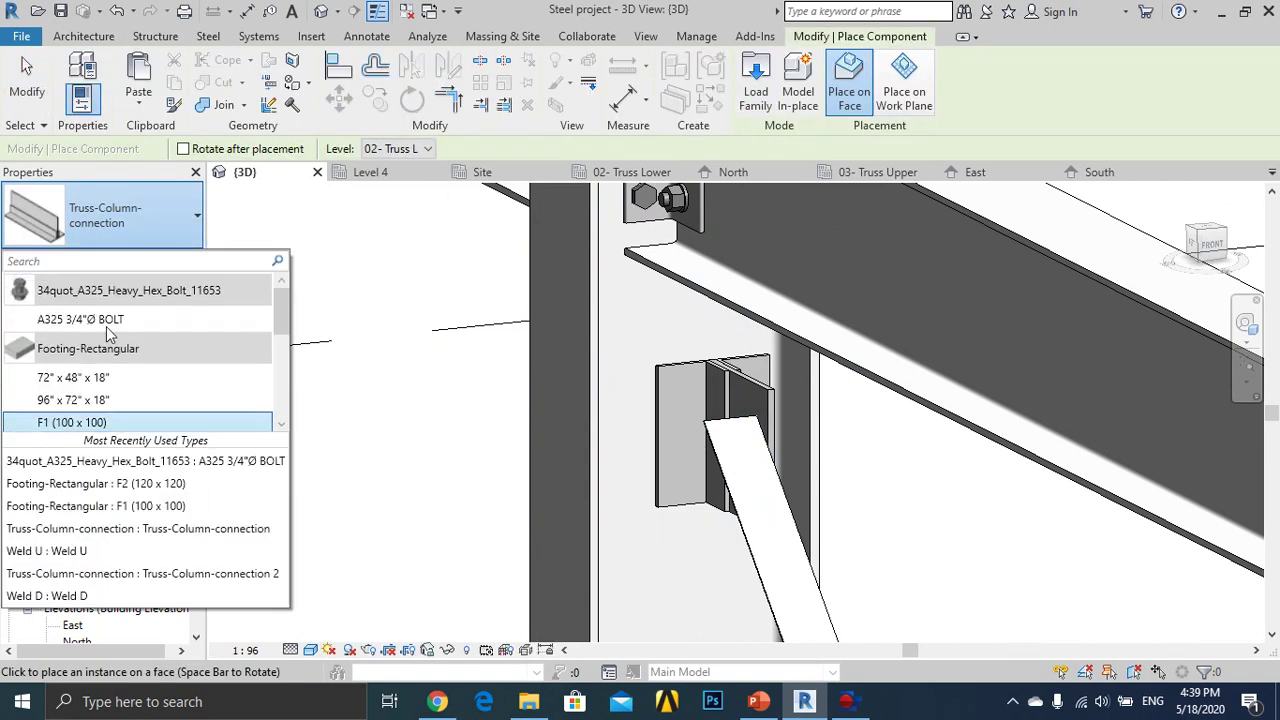
left_click(108, 333)
scroll(708, 436, "up", 3)
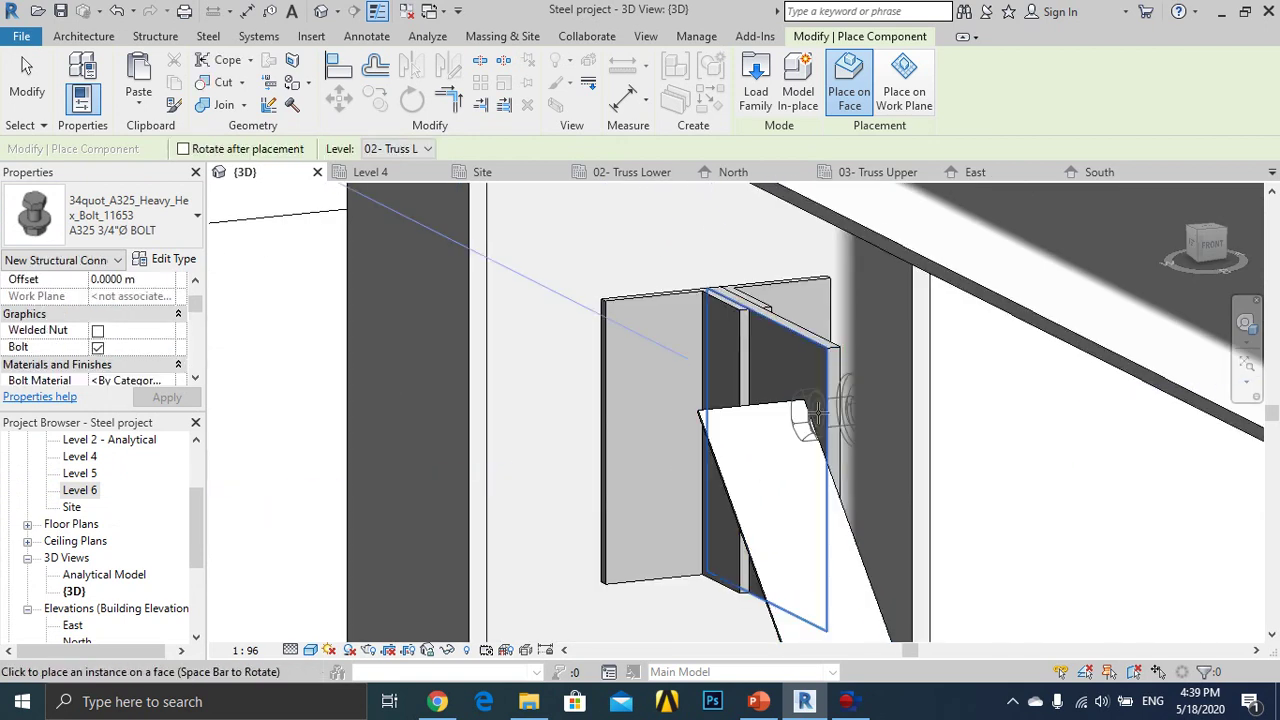
left_click(790, 430)
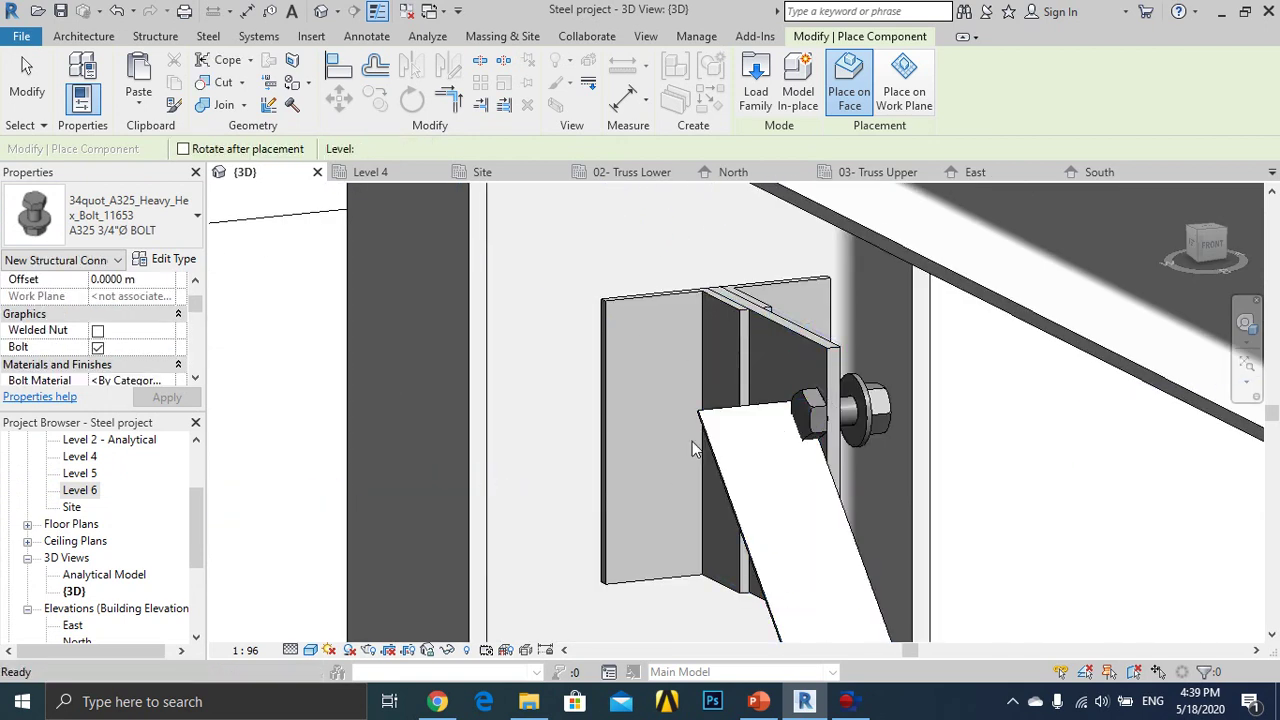
key("Escape")
key("Escape")
left_click(867, 418)
key("Delete")
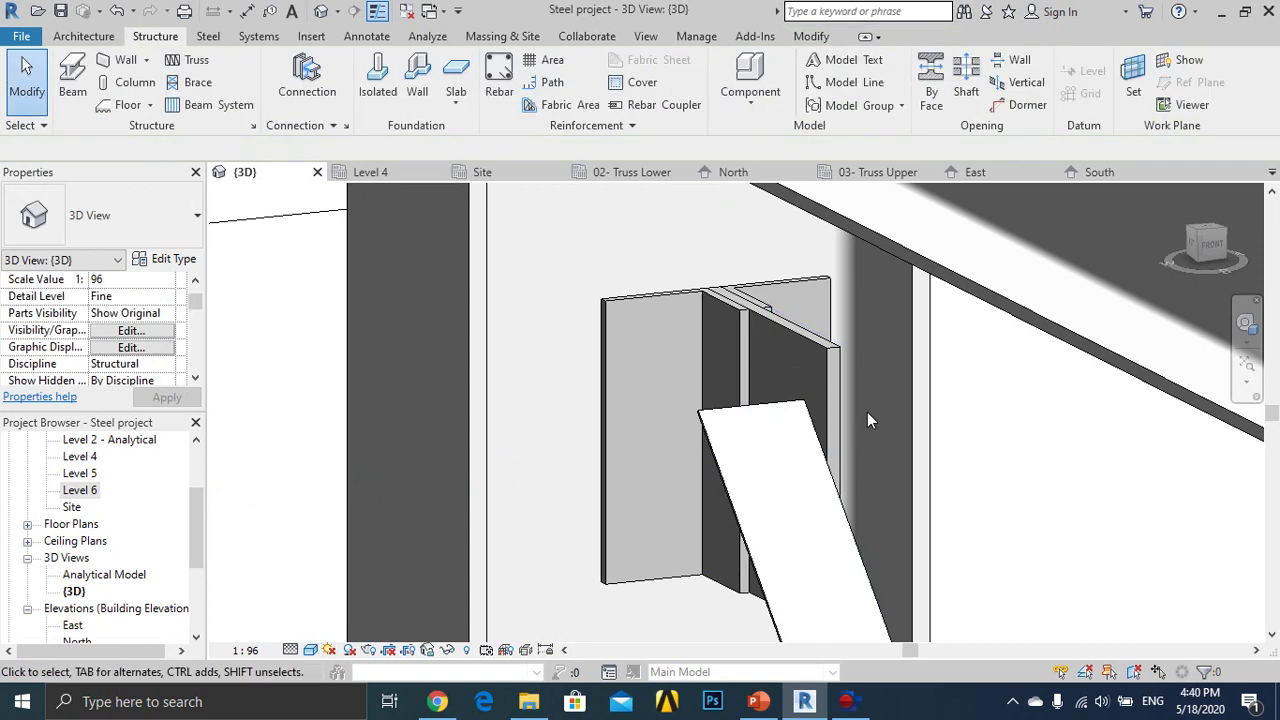
scroll(867, 412, "down", 2)
left_click(835, 422)
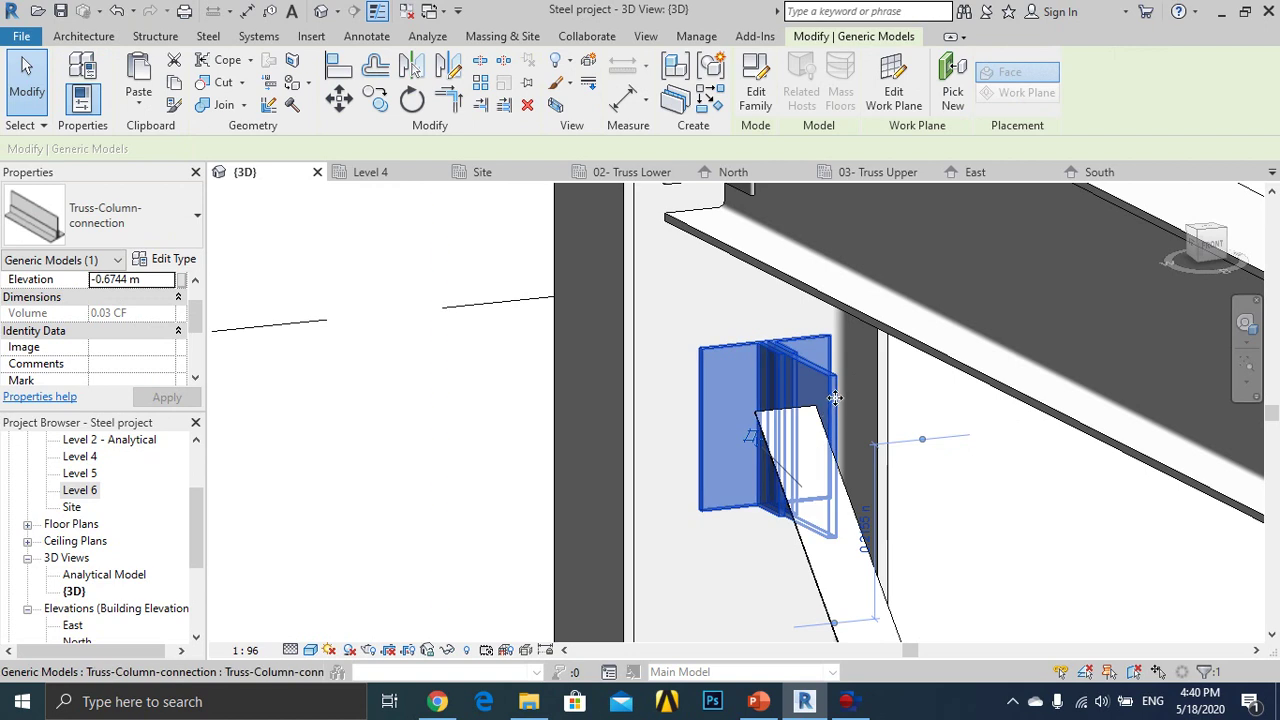
mouse_move(848, 411)
middle_mouse_down("shift")
mouse_move(703, 449)
mouse_move(634, 451)
mouse_move(737, 486)
mouse_move(731, 508)
mouse_move(766, 501)
middle_mouse_up("shift")
key("Escape")
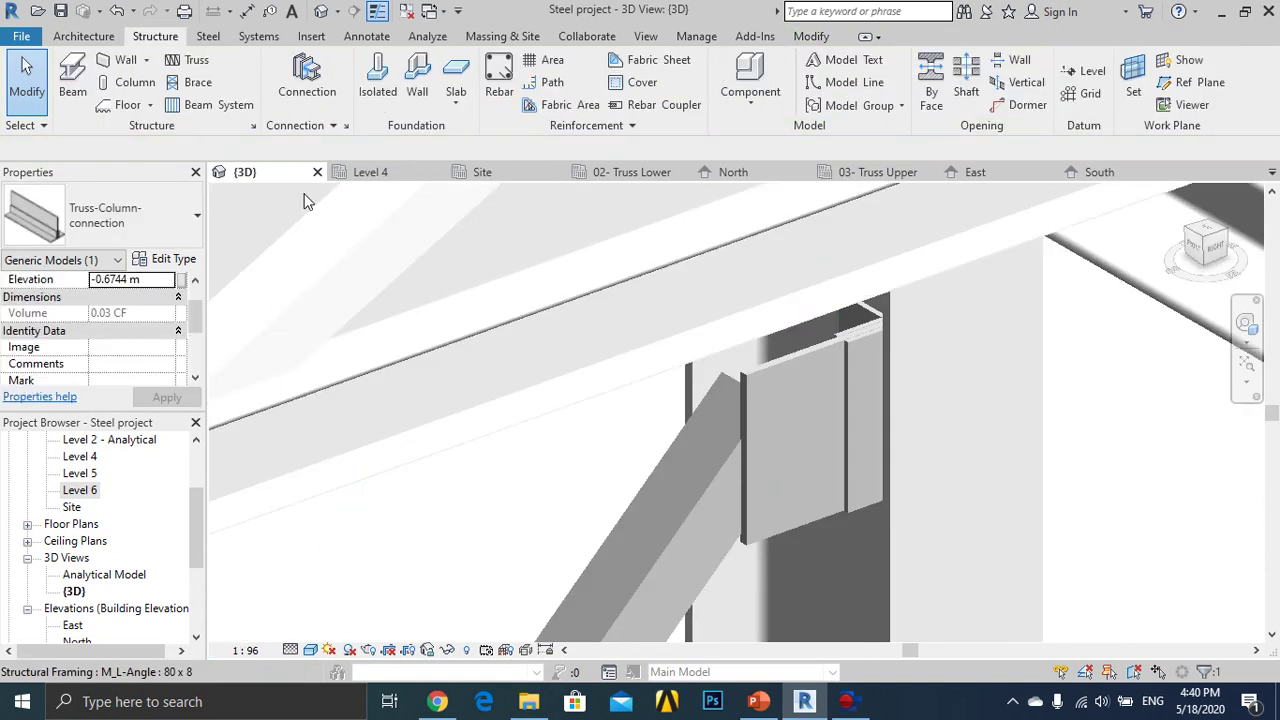
left_click(731, 80)
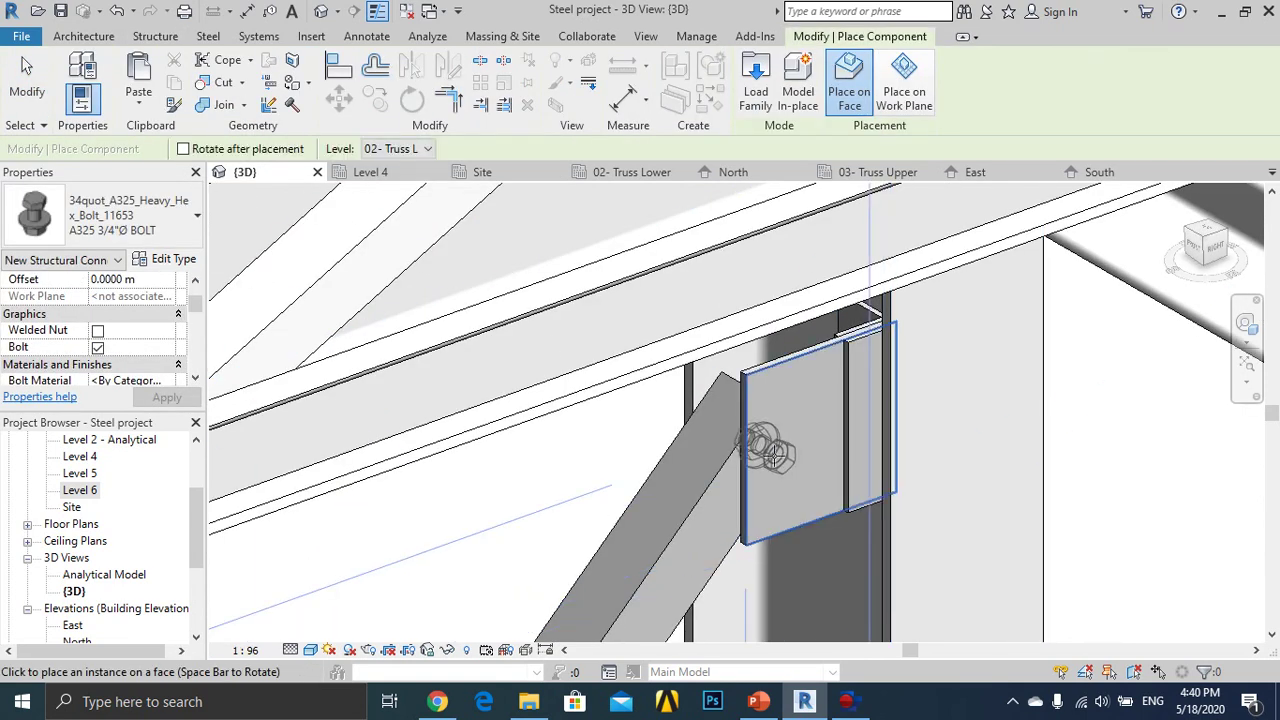
key("Escape")
mouse_move(790, 450)
middle_mouse_down("shift")
mouse_move(834, 417)
mouse_move(852, 378)
middle_mouse_up("shift")
scroll(852, 378, "down", 5)
mouse_move(706, 351)
middle_mouse_down("shift")
mouse_move(934, 380)
mouse_move(1067, 380)
mouse_move(1057, 330)
mouse_move(874, 363)
middle_mouse_up("shift")
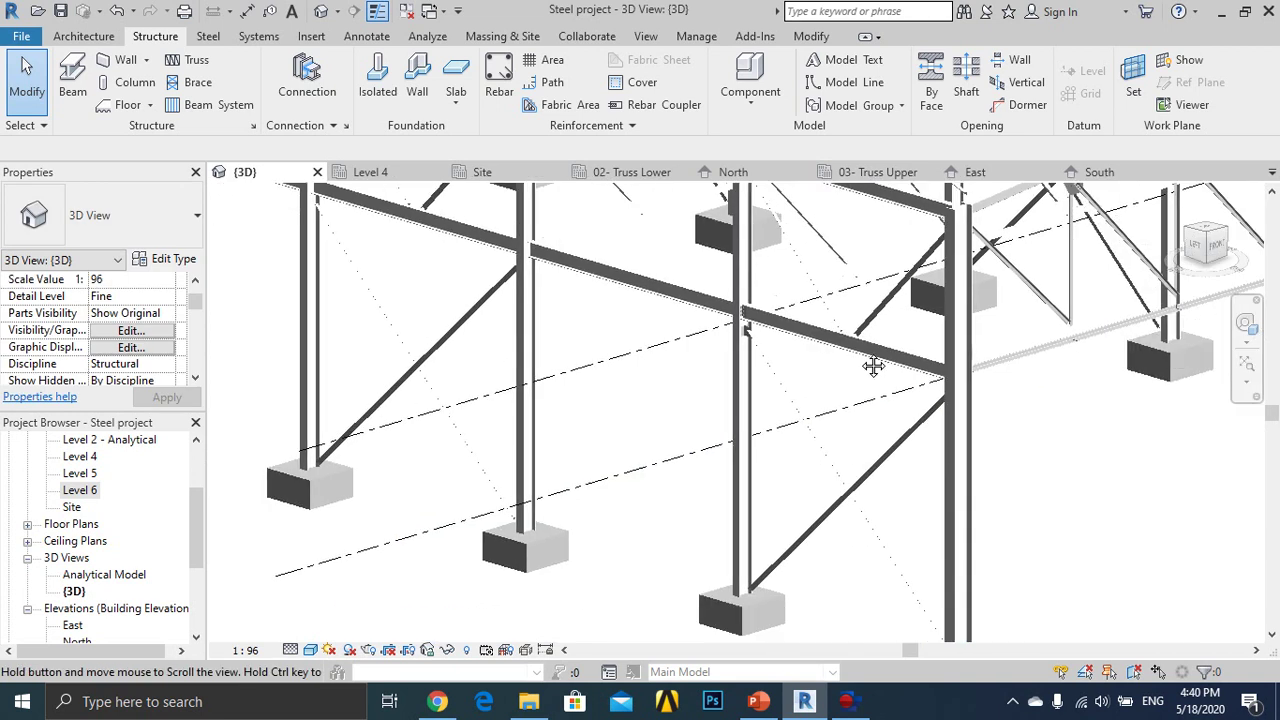
Place a Truss-Column-connection on the column face where the brace ends above the footing.
scroll(689, 617, "up", 4)
scroll(689, 617, "up", 3)
scroll(717, 477, "up", 2)
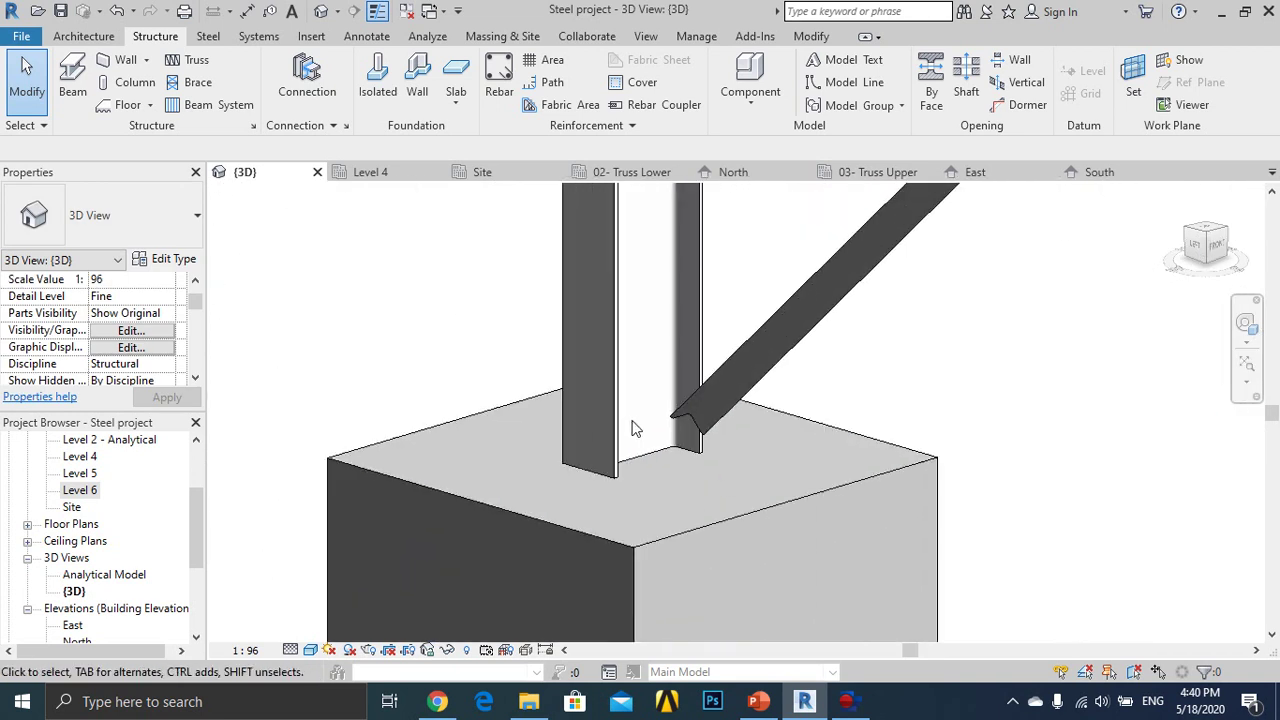
left_click(752, 70)
left_click(132, 230)
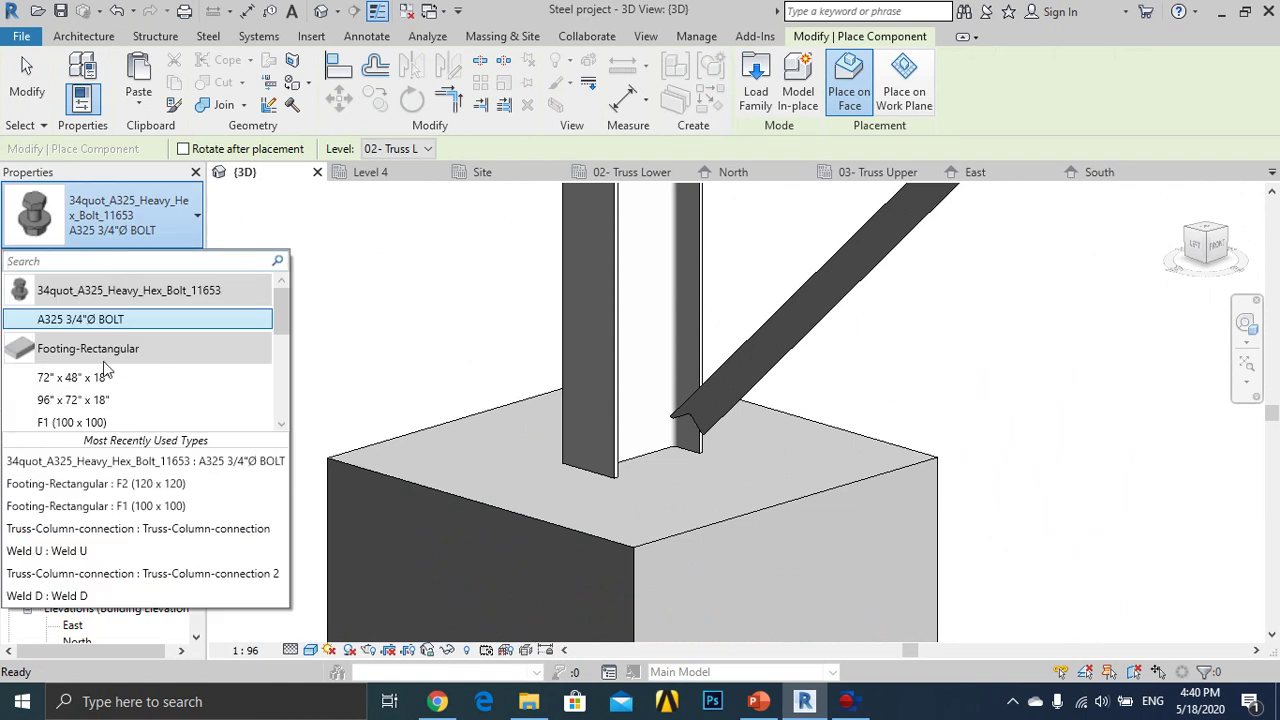
scroll(105, 370, "down", 3)
left_click(92, 426)
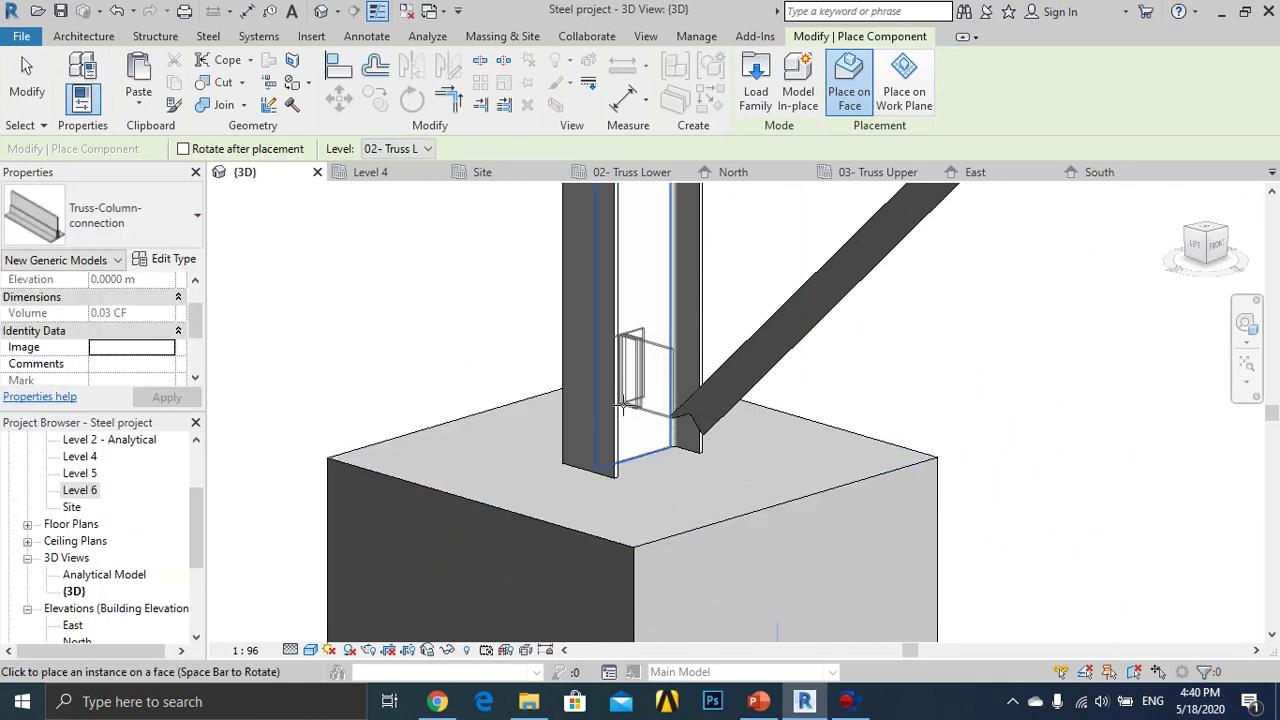
left_click(638, 432)
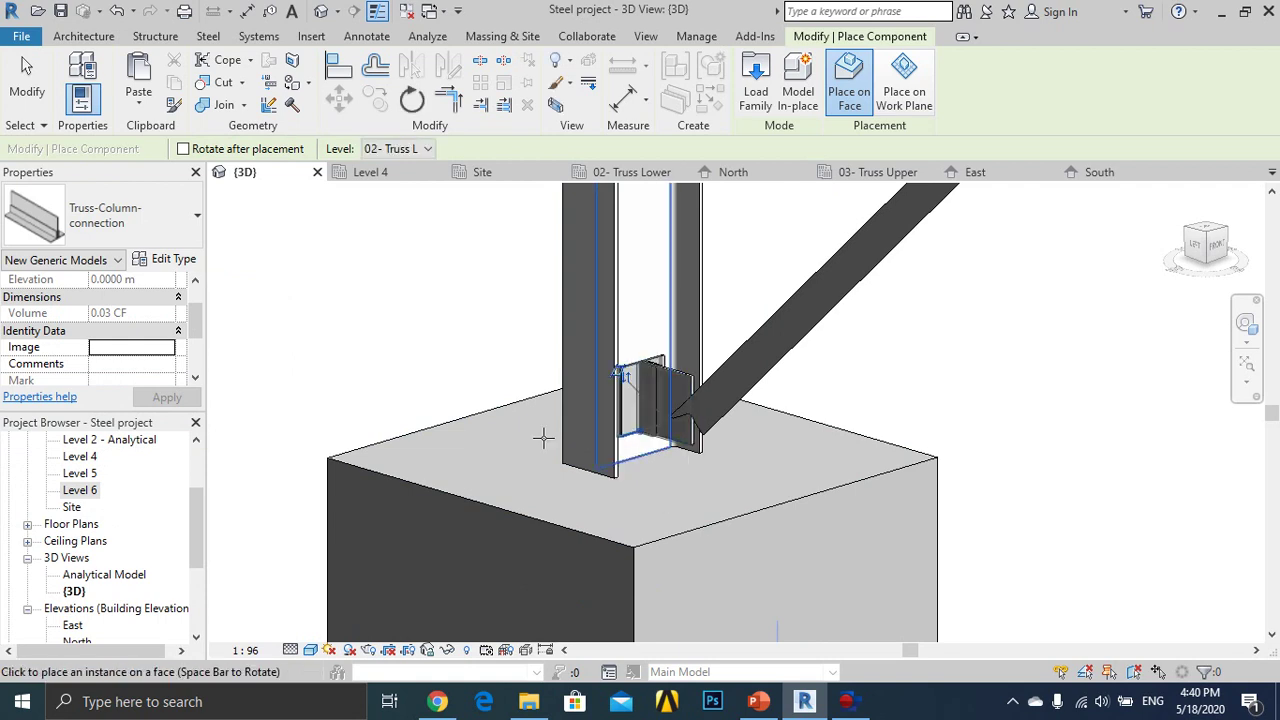
key("Escape")
key("Escape")
Zoom in and out to inspect the braced steel frame on its footings.
scroll(440, 418, "down", 2)
scroll(845, 437, "down", 3)
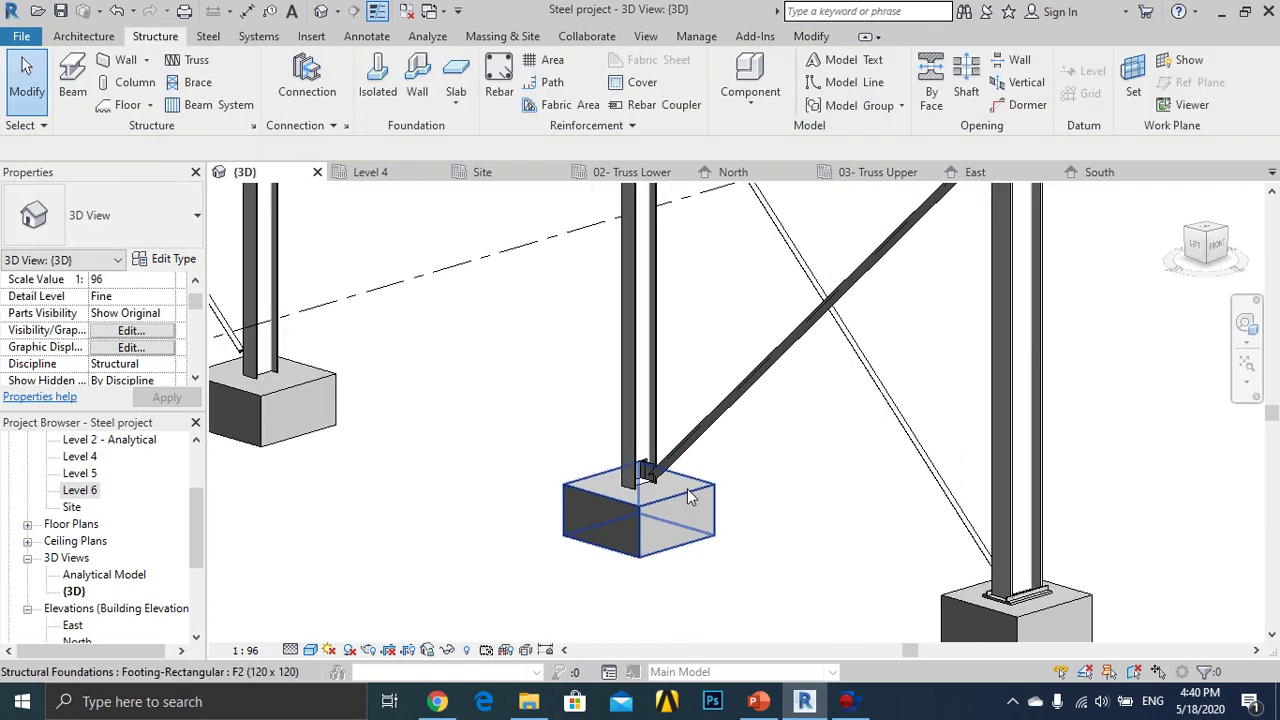
scroll(644, 490, "up", 2)
scroll(654, 496, "up", 3)
scroll(654, 492, "up", 2)
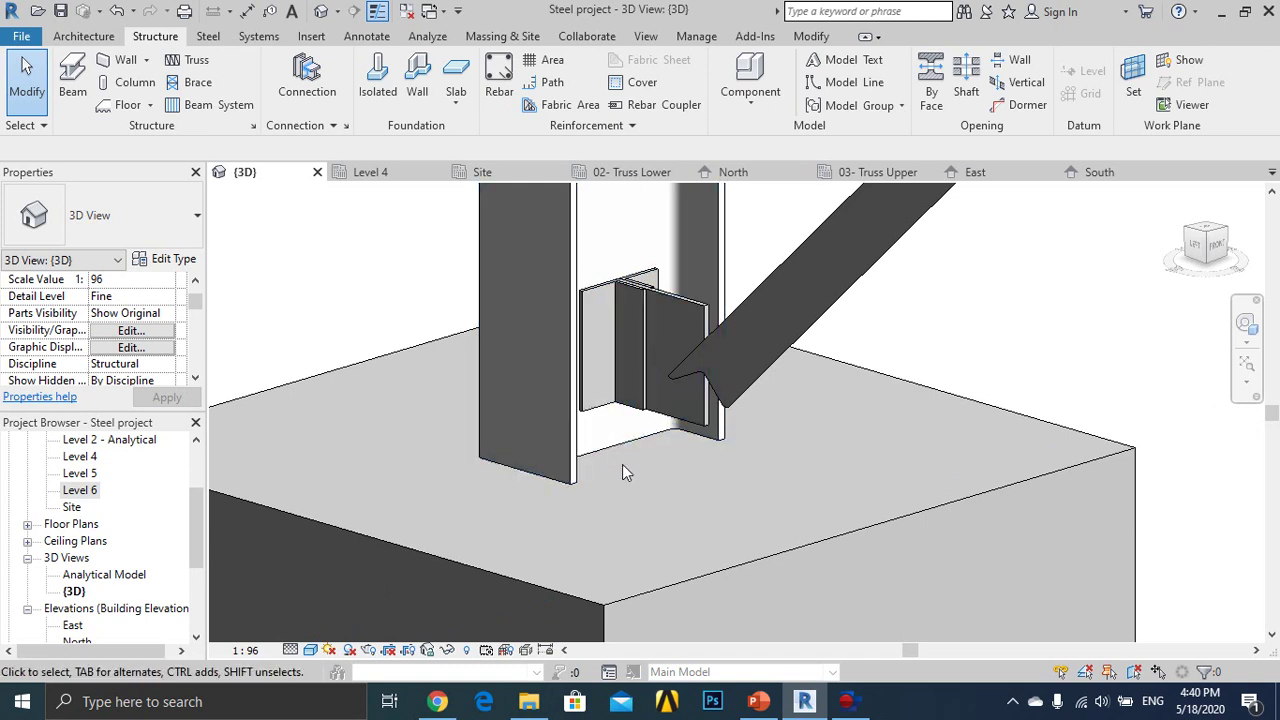
scroll(626, 453, "down", 2)
scroll(629, 475, "down", 2)
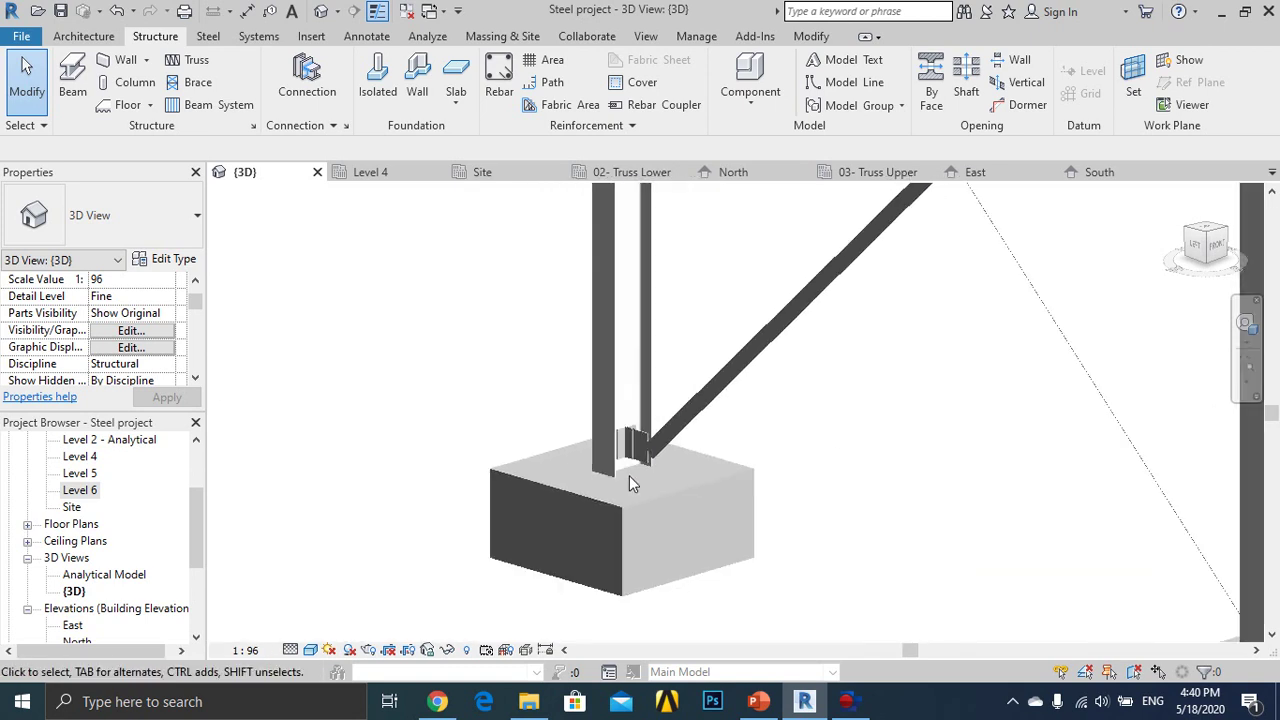
scroll(629, 475, "down", 3)
scroll(629, 480, "down", 3)
mouse_move(629, 480)
middle_mouse_down("shift")
mouse_move(690, 482)
mouse_move(748, 558)
middle_mouse_up("shift")
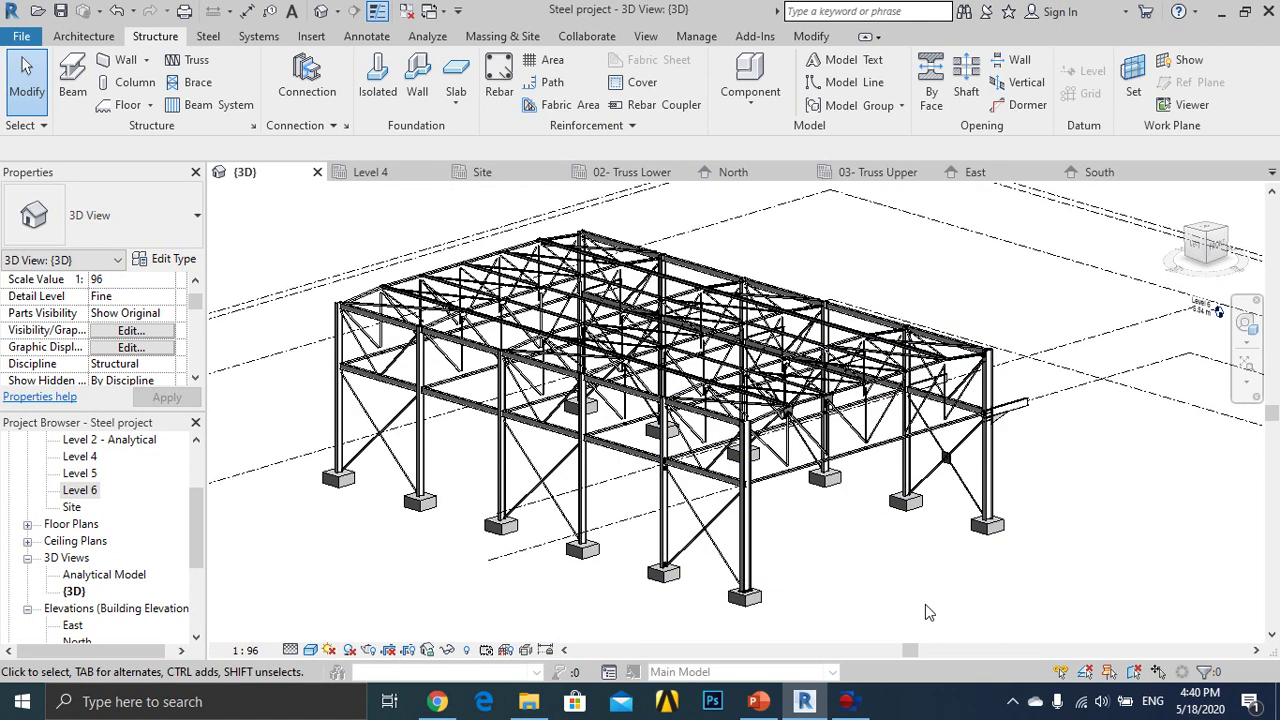